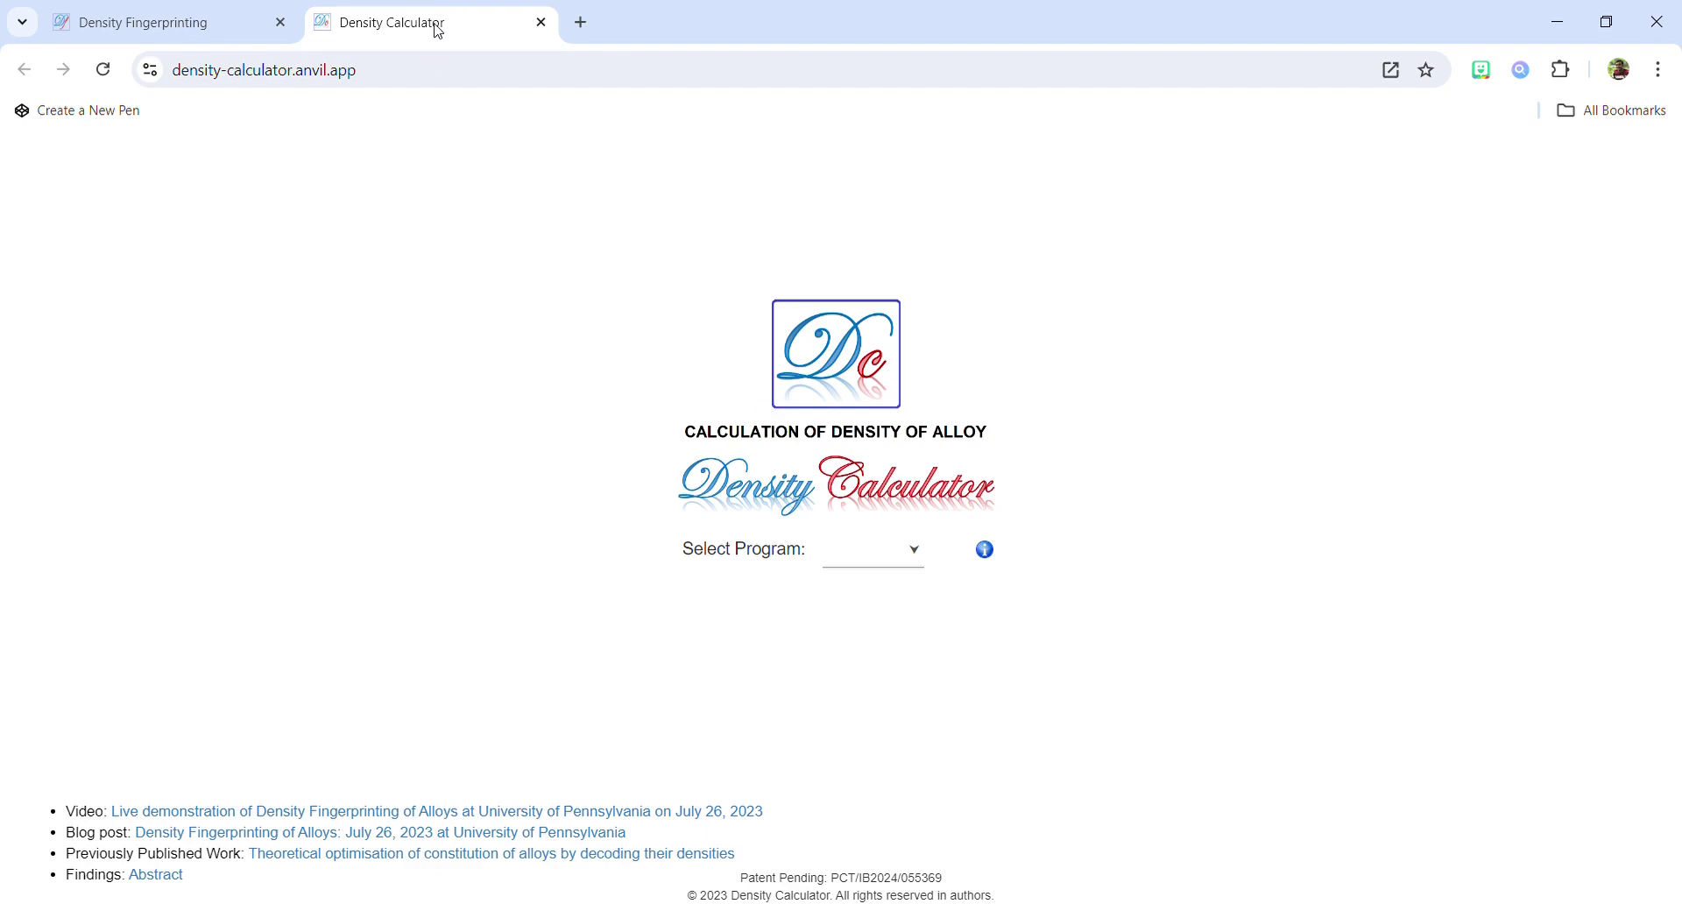
In the Density Calculator's 3 - Metals program, select Gold, Silver and Copper as metals 1, 2 and 3.
{"action": "left_click", "coordinate": [187, 23]}
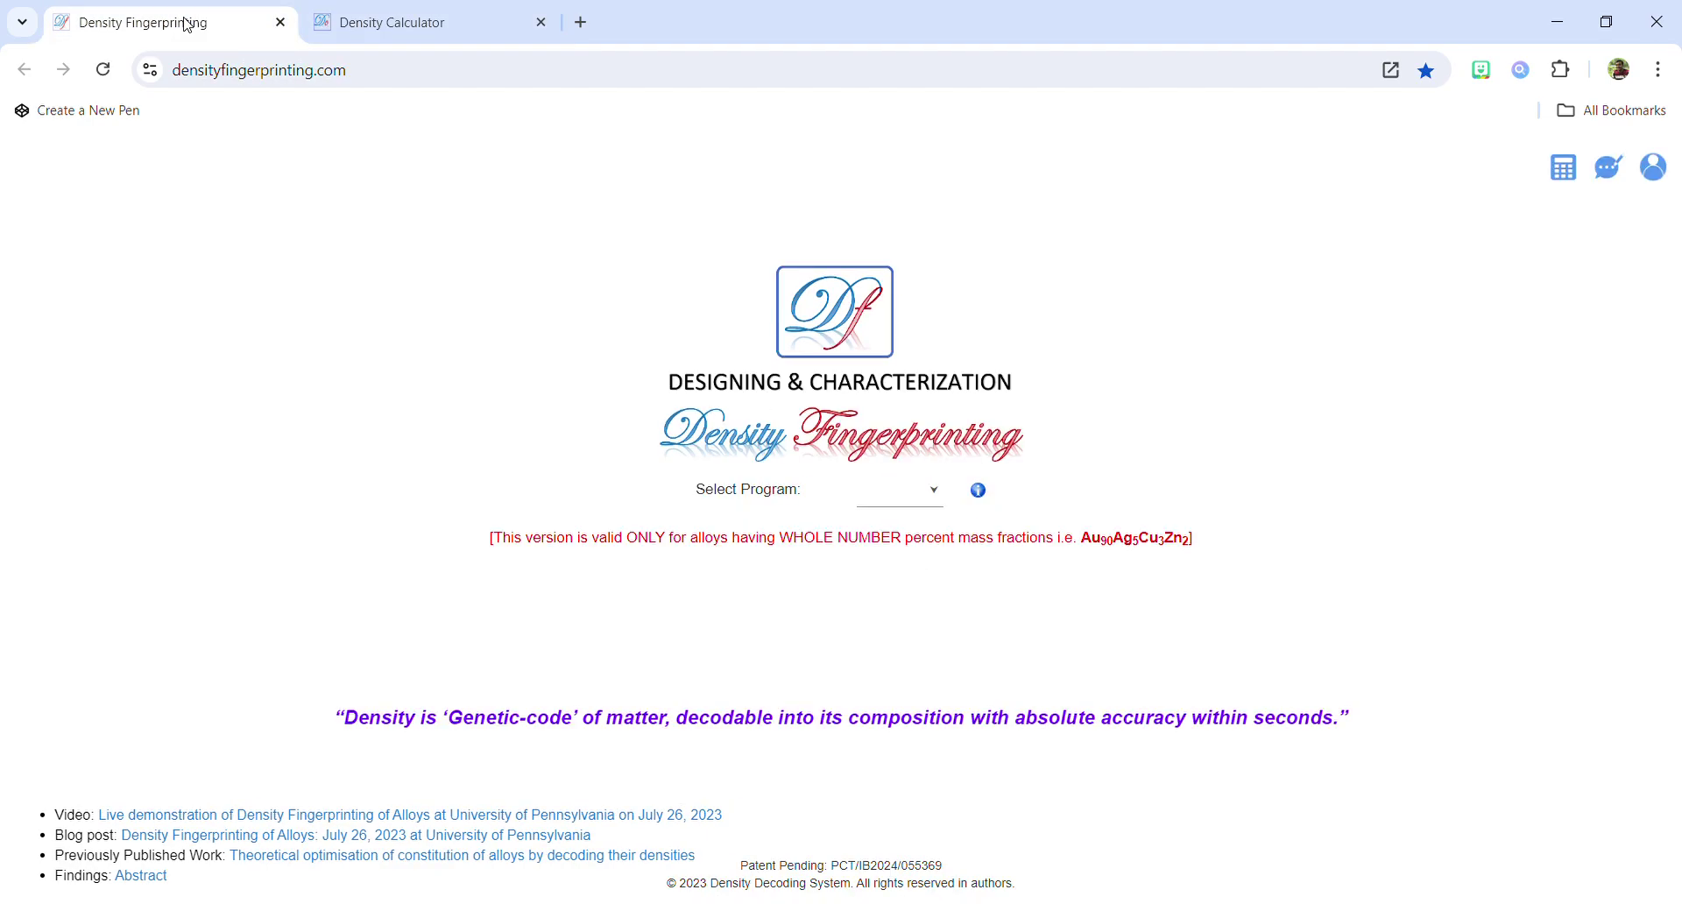
{"action": "left_click", "coordinate": [438, 11]}
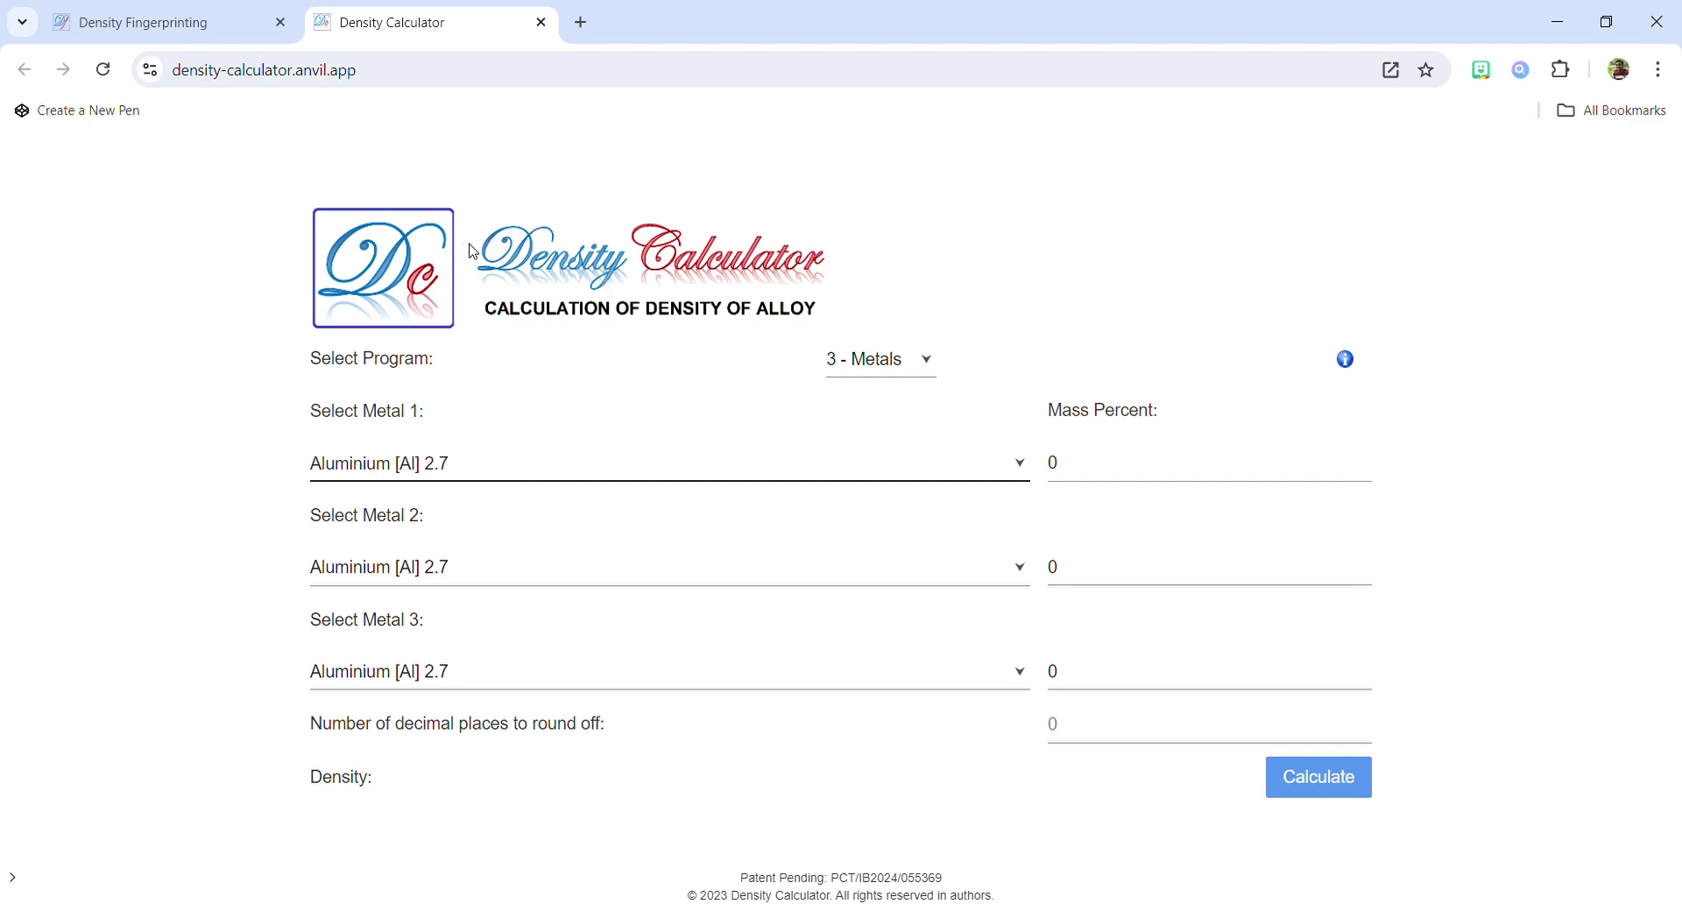
{"action": "key", "text": "g"}
{"action": "left_click", "coordinate": [455, 574]}
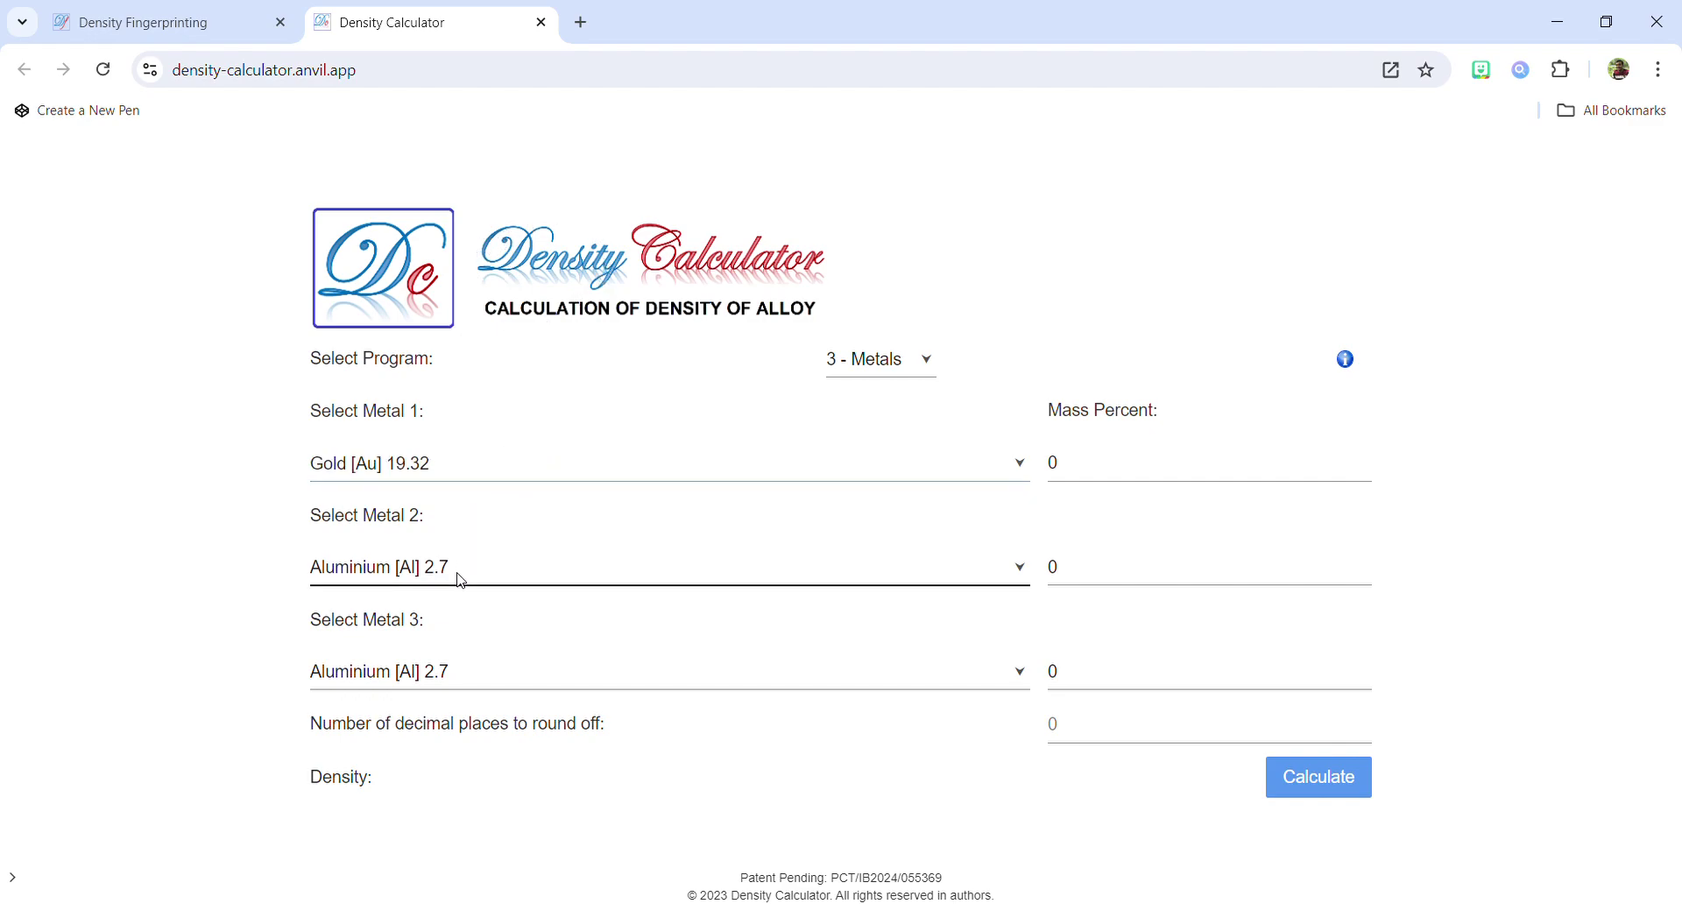
{"action": "key", "text": "s"}
{"action": "key", "text": "s"}
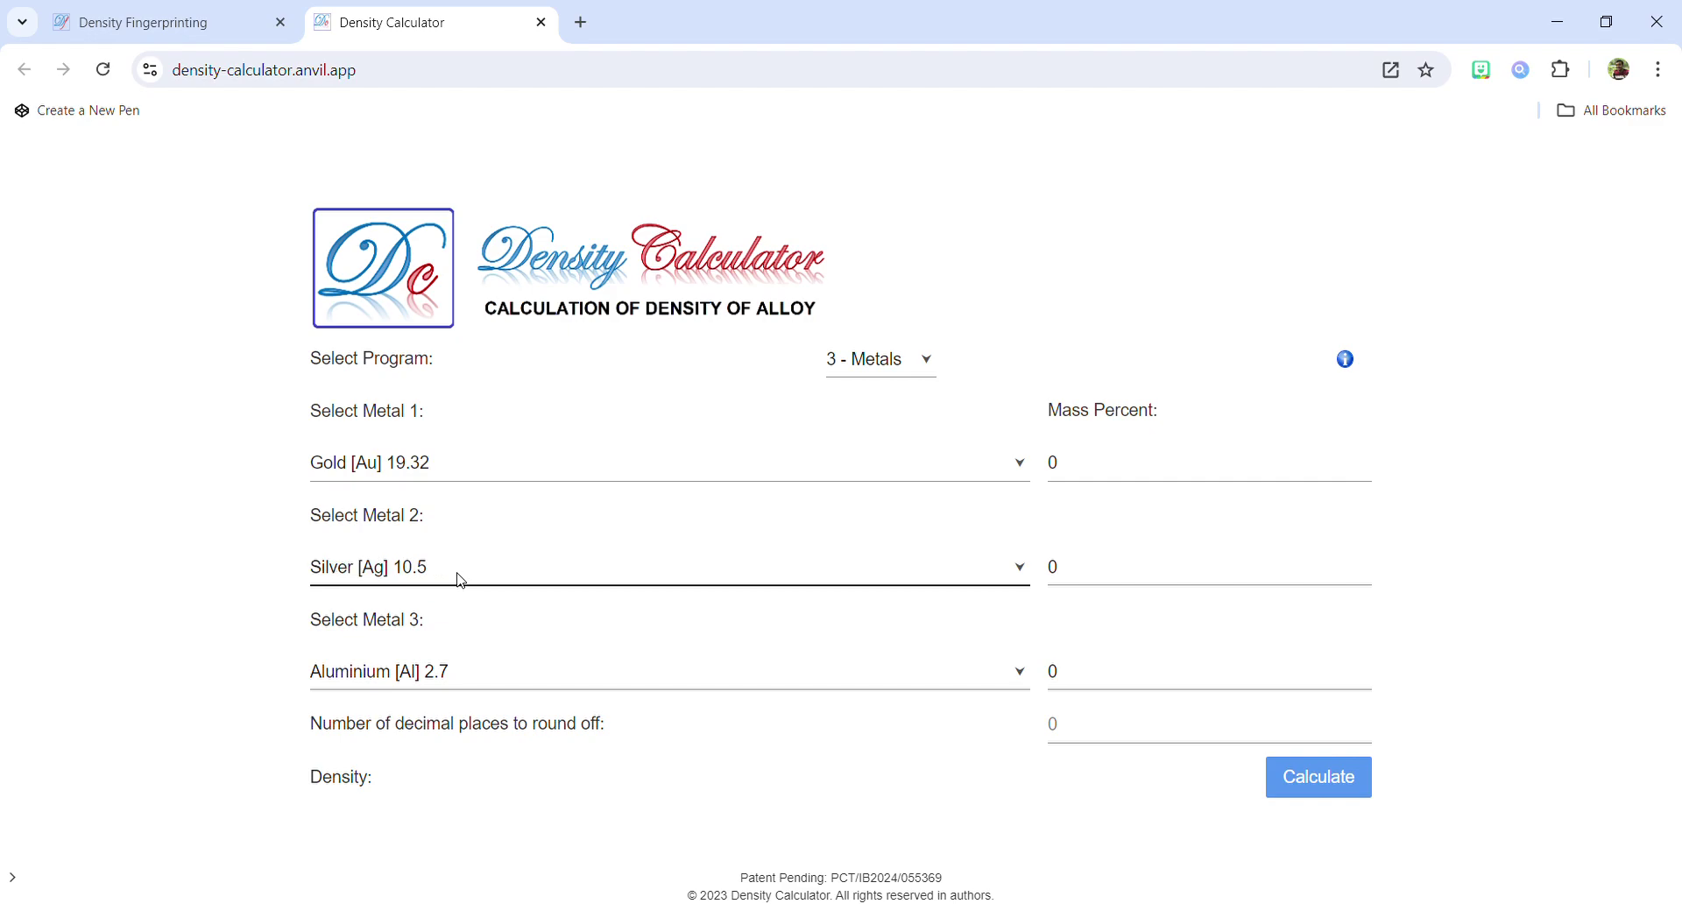
{"action": "left_click", "coordinate": [461, 678]}
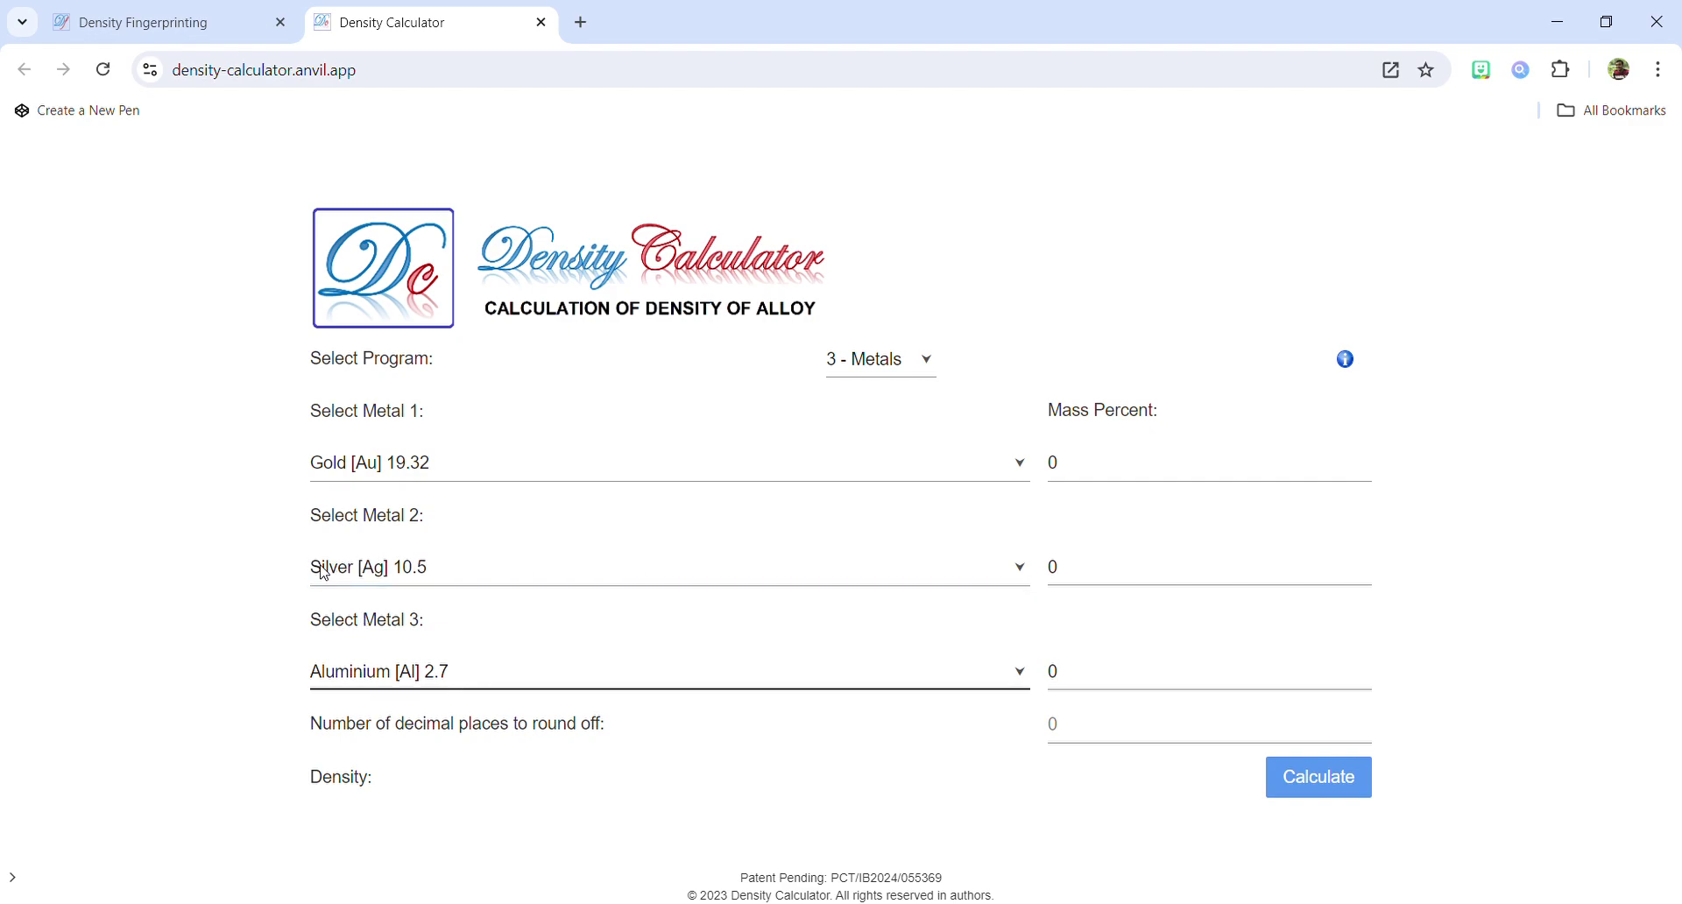
{"action": "key", "text": "c"}
{"action": "key", "text": "c"}
{"action": "key", "text": "c"}
{"action": "key", "text": "c"}
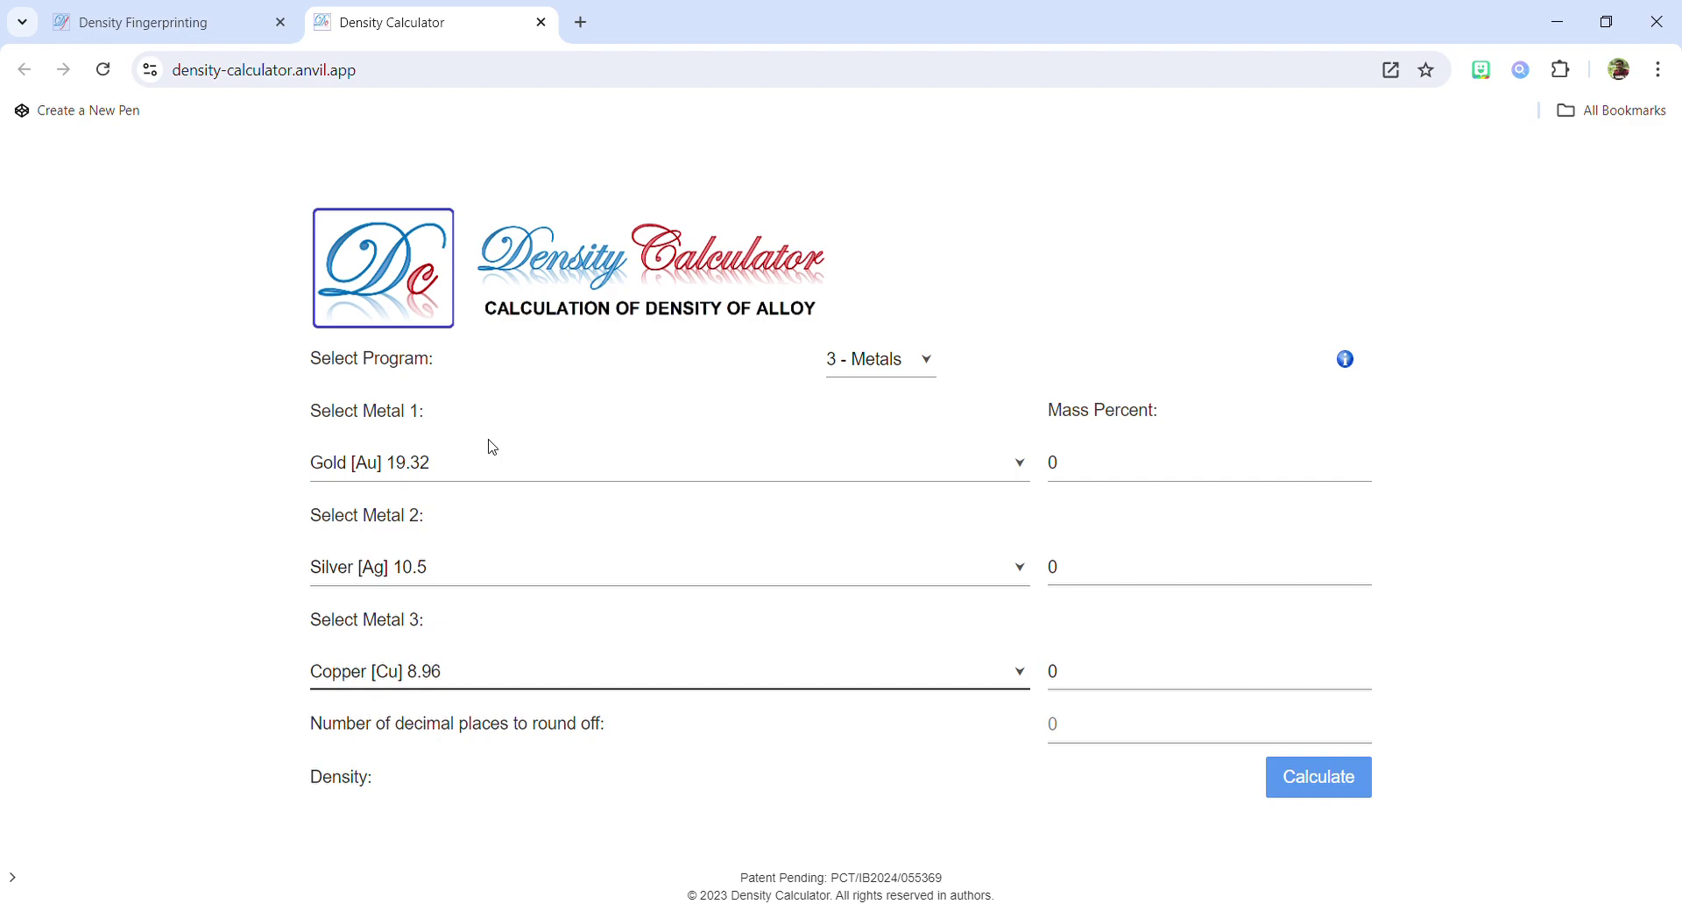
Set the mass percents to 76 for gold, 15 for silver and 9 for copper.
{"action": "left_click", "coordinate": [1246, 470]}
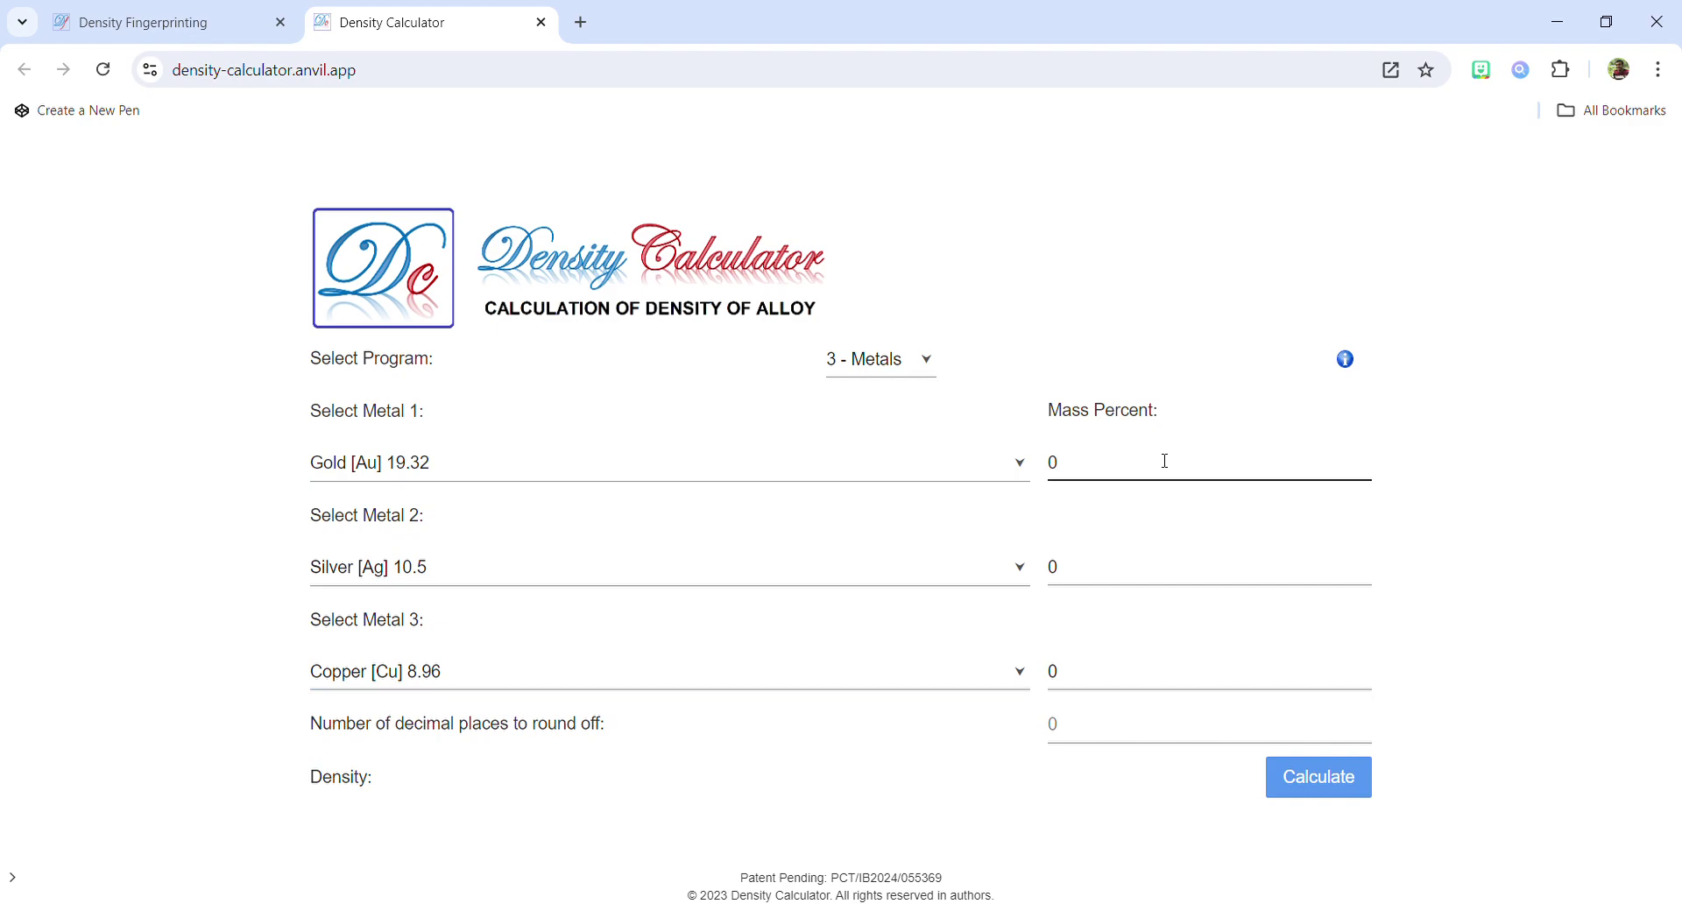
{"action": "key", "text": "BackSpace"}
{"action": "type", "text": "76"}
{"action": "left_click", "coordinate": [1069, 584]}
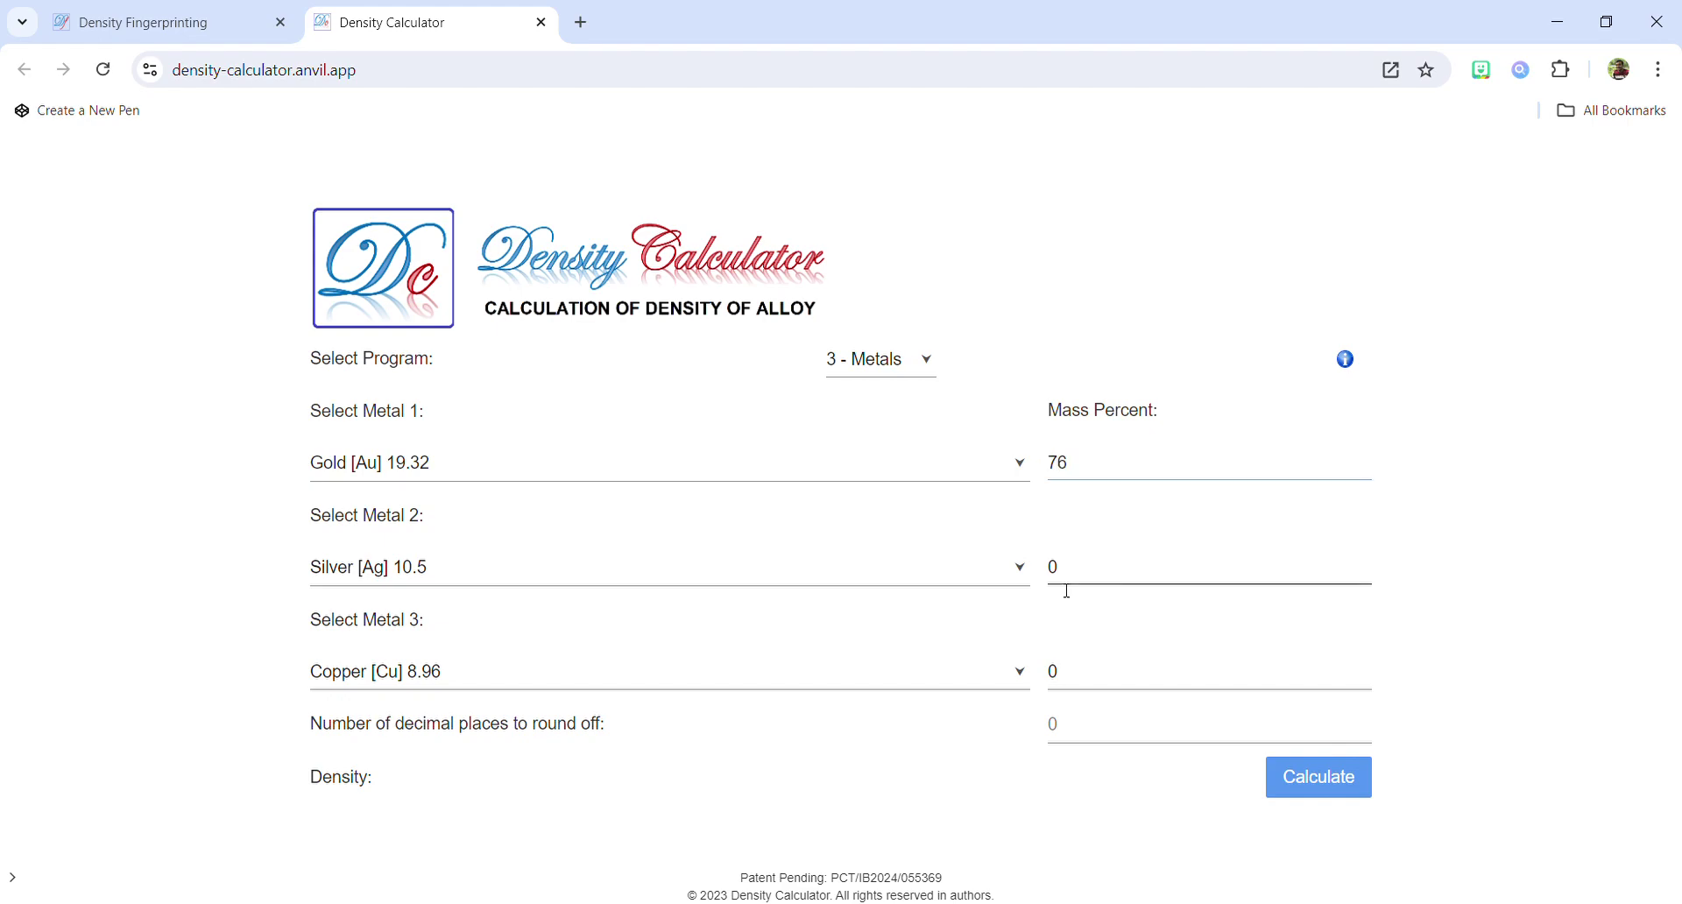
{"action": "key", "text": "BackSpace"}
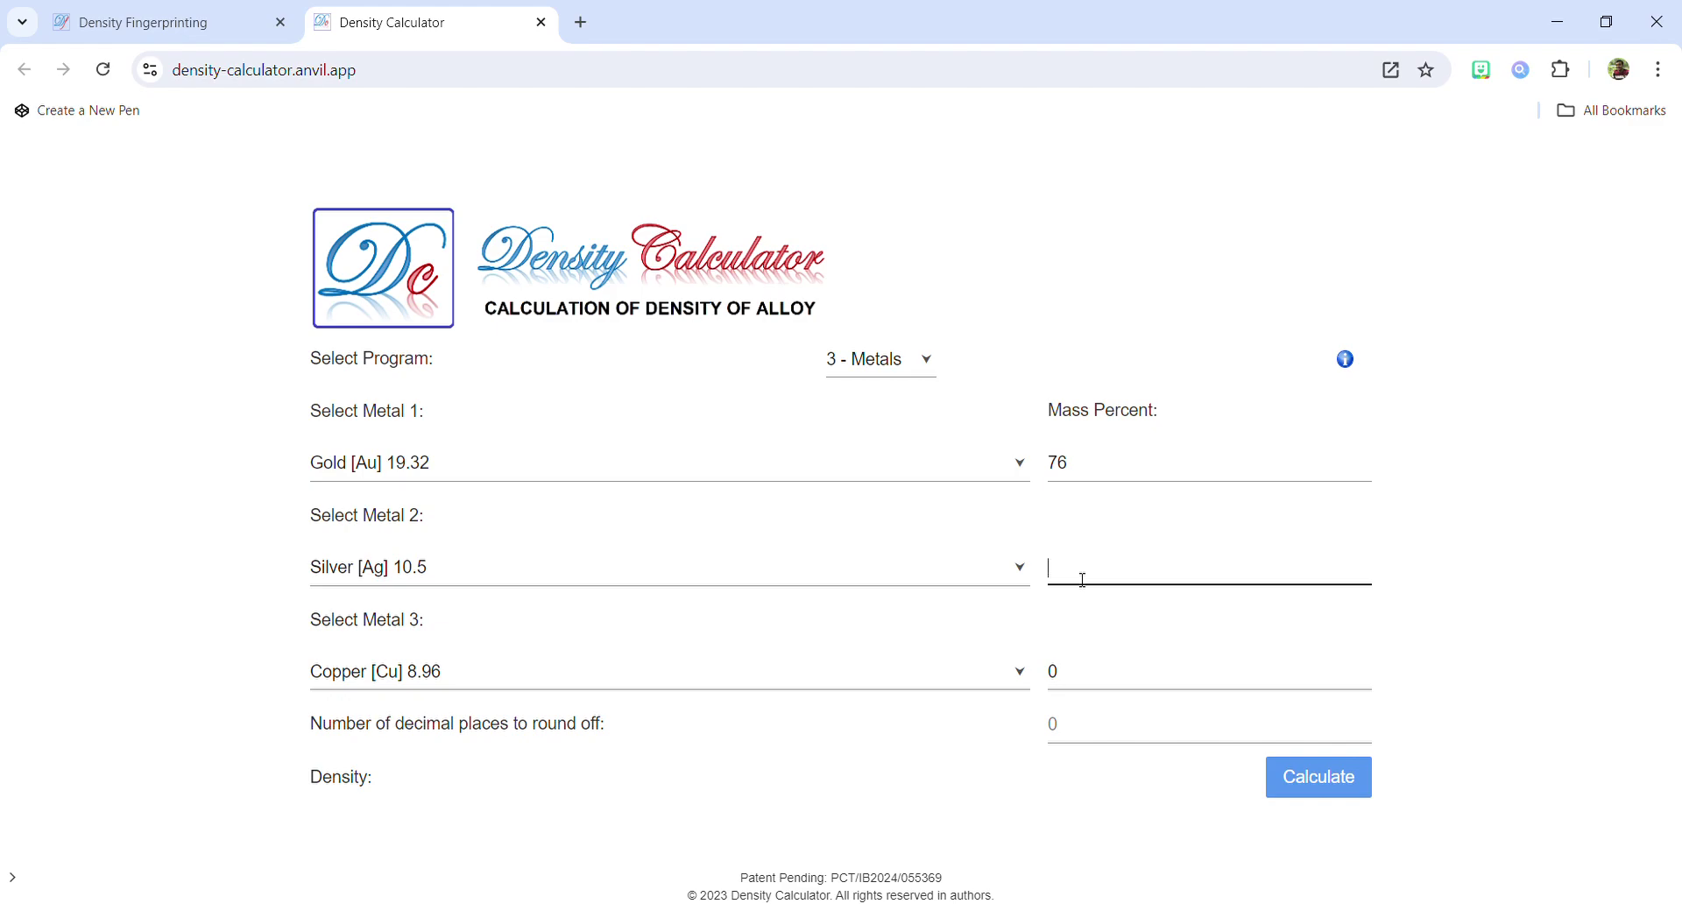
{"action": "type", "text": "15"}
{"action": "key", "text": "BackSpace"}
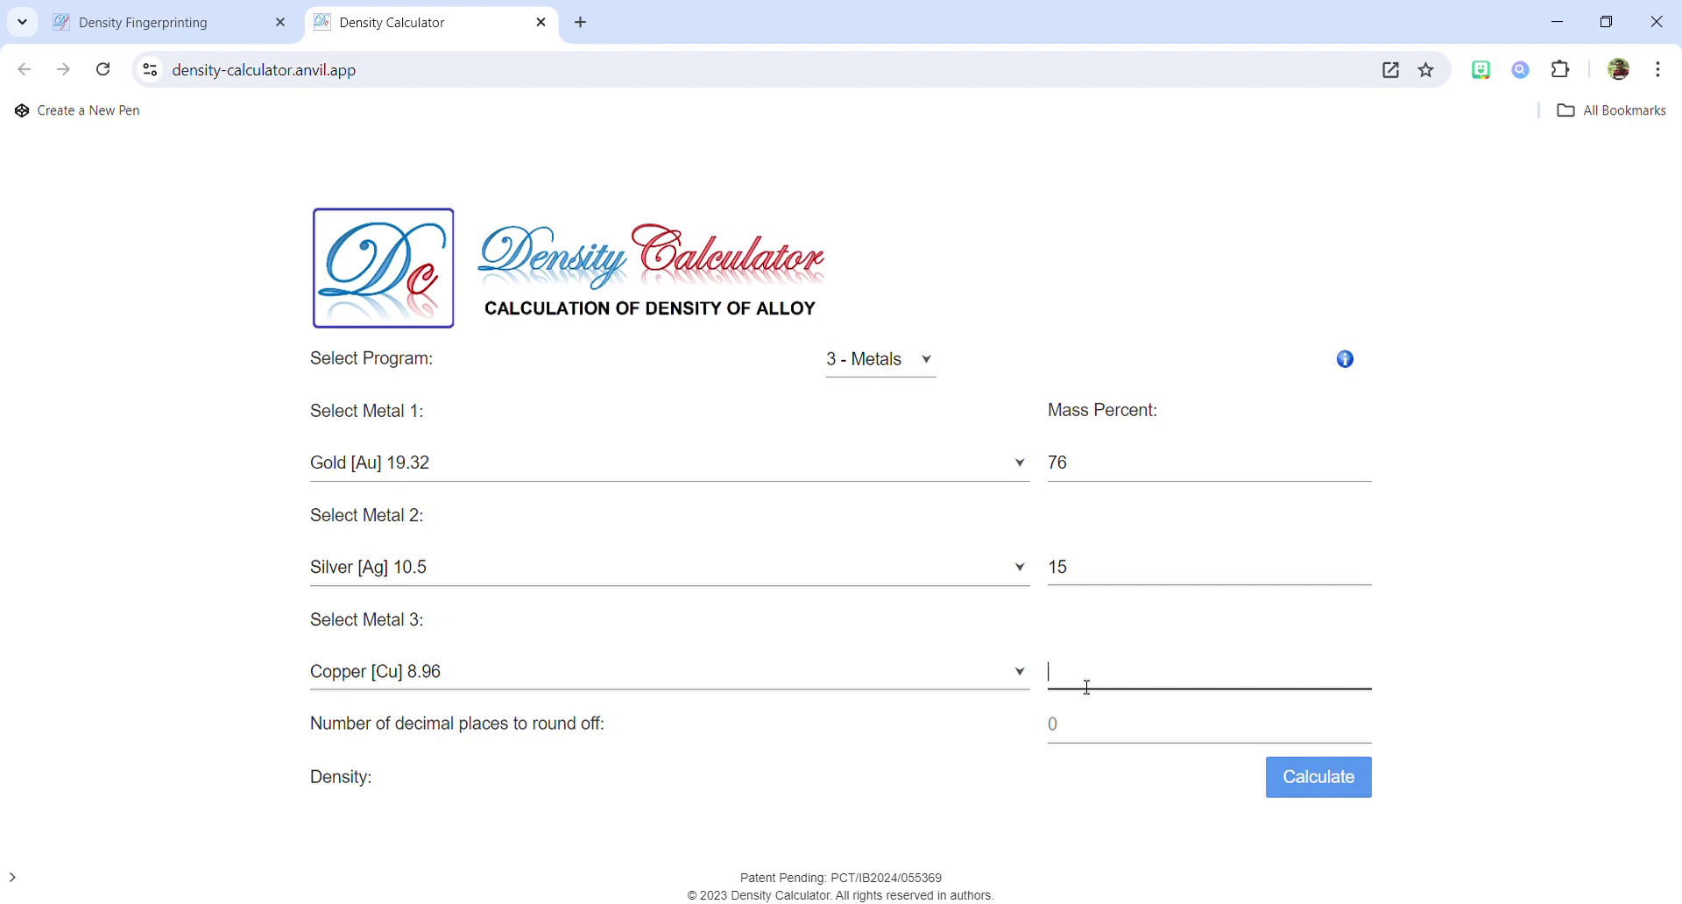
{"action": "type", "text": "9"}
Set the rounding to 7 decimal places and calculate the alloy's density.
{"action": "left_click", "coordinate": [1071, 737]}
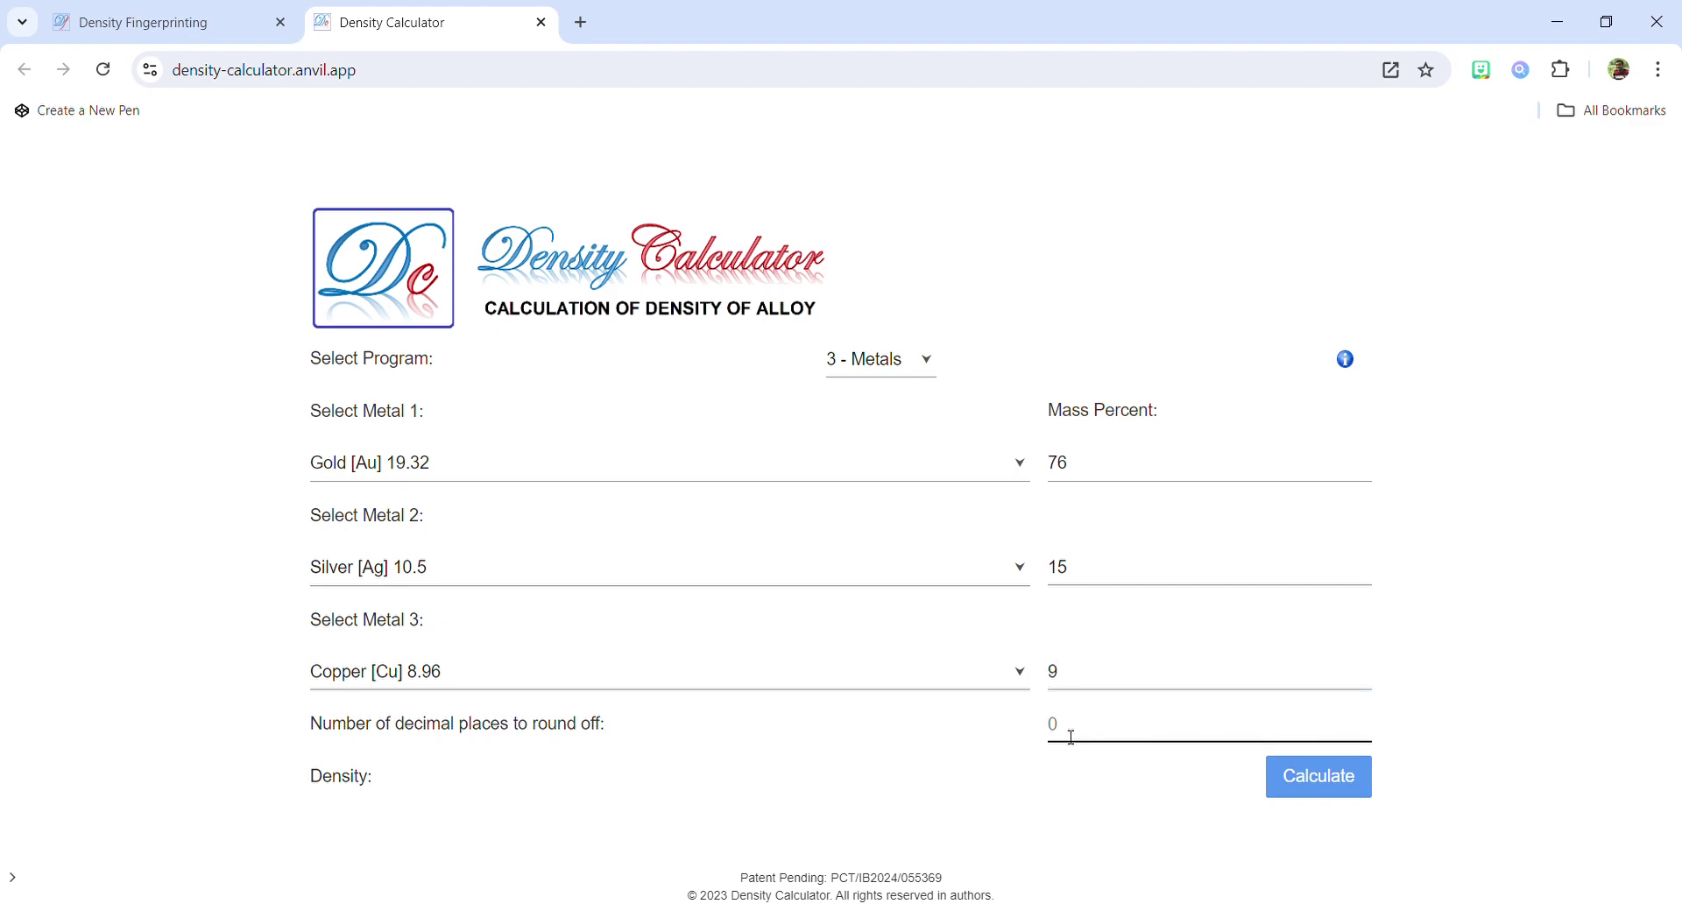
{"action": "type", "text": "7"}
{"action": "left_click", "coordinate": [1289, 775]}
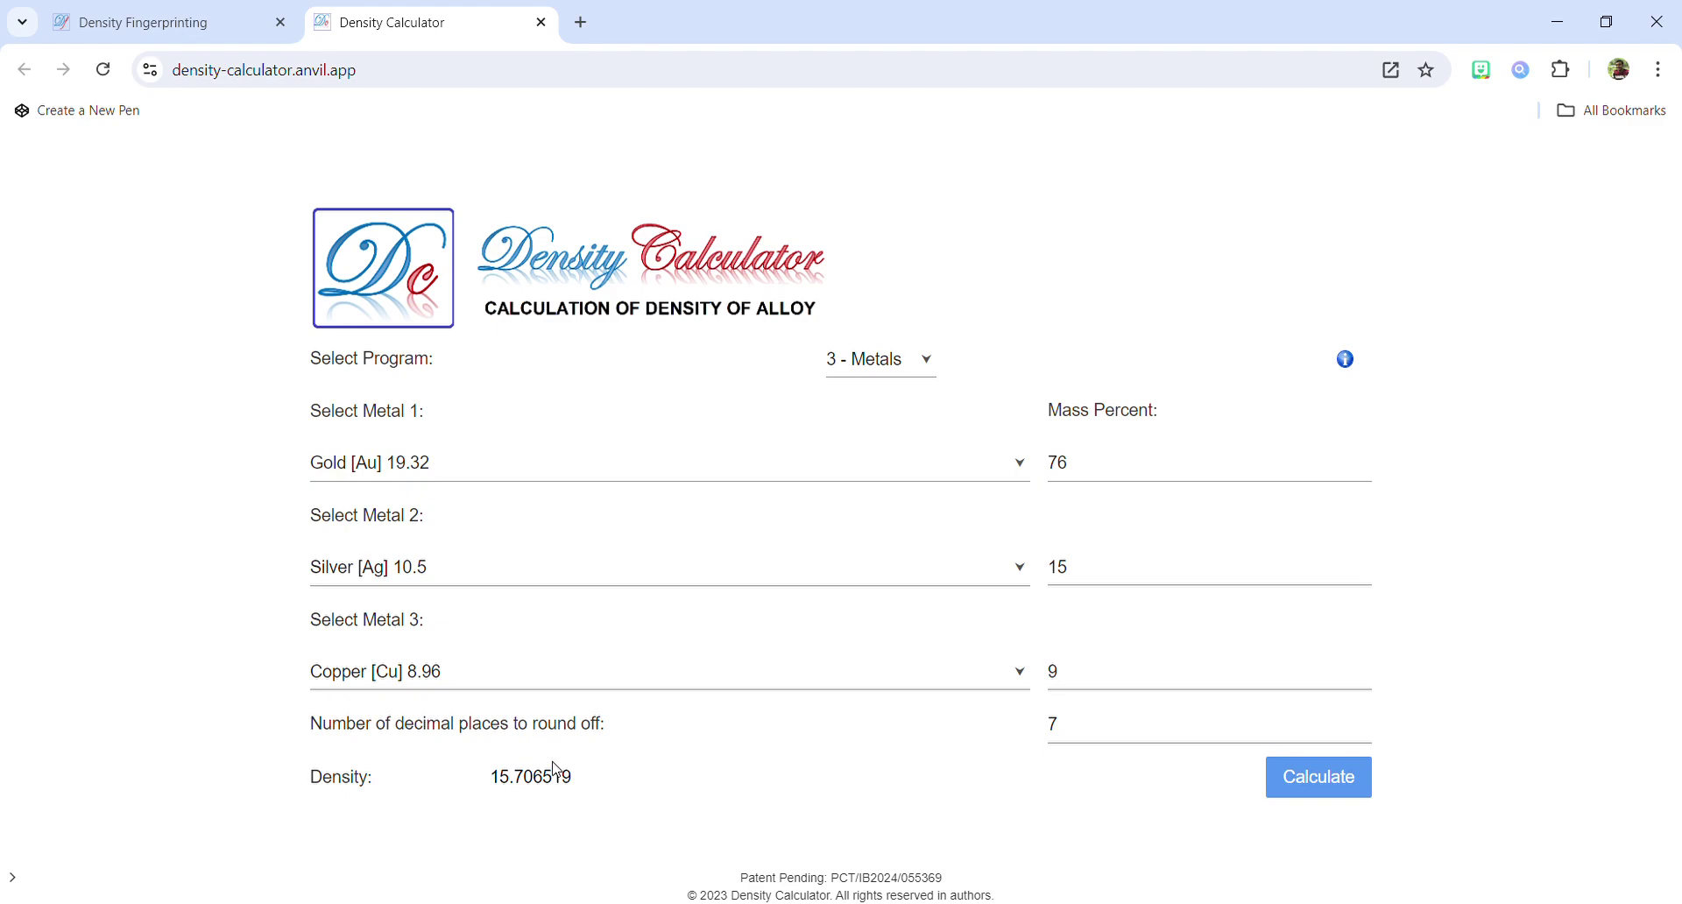
{"action": "double_click", "coordinate": [501, 784]}
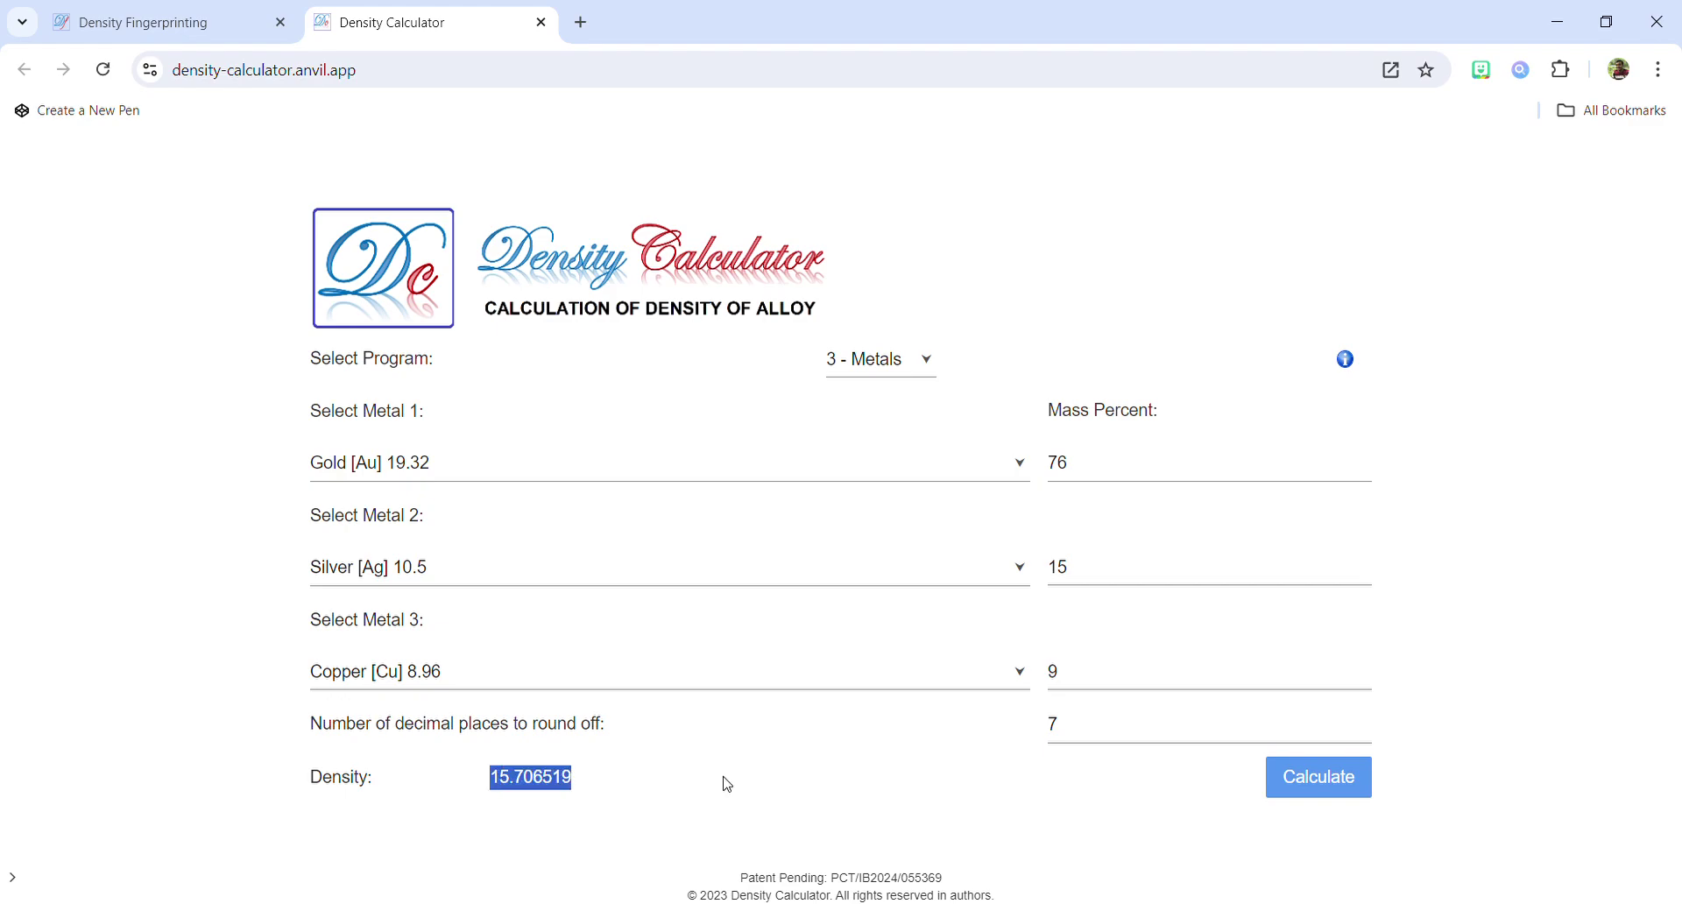
{"action": "left_click", "coordinate": [782, 782]}
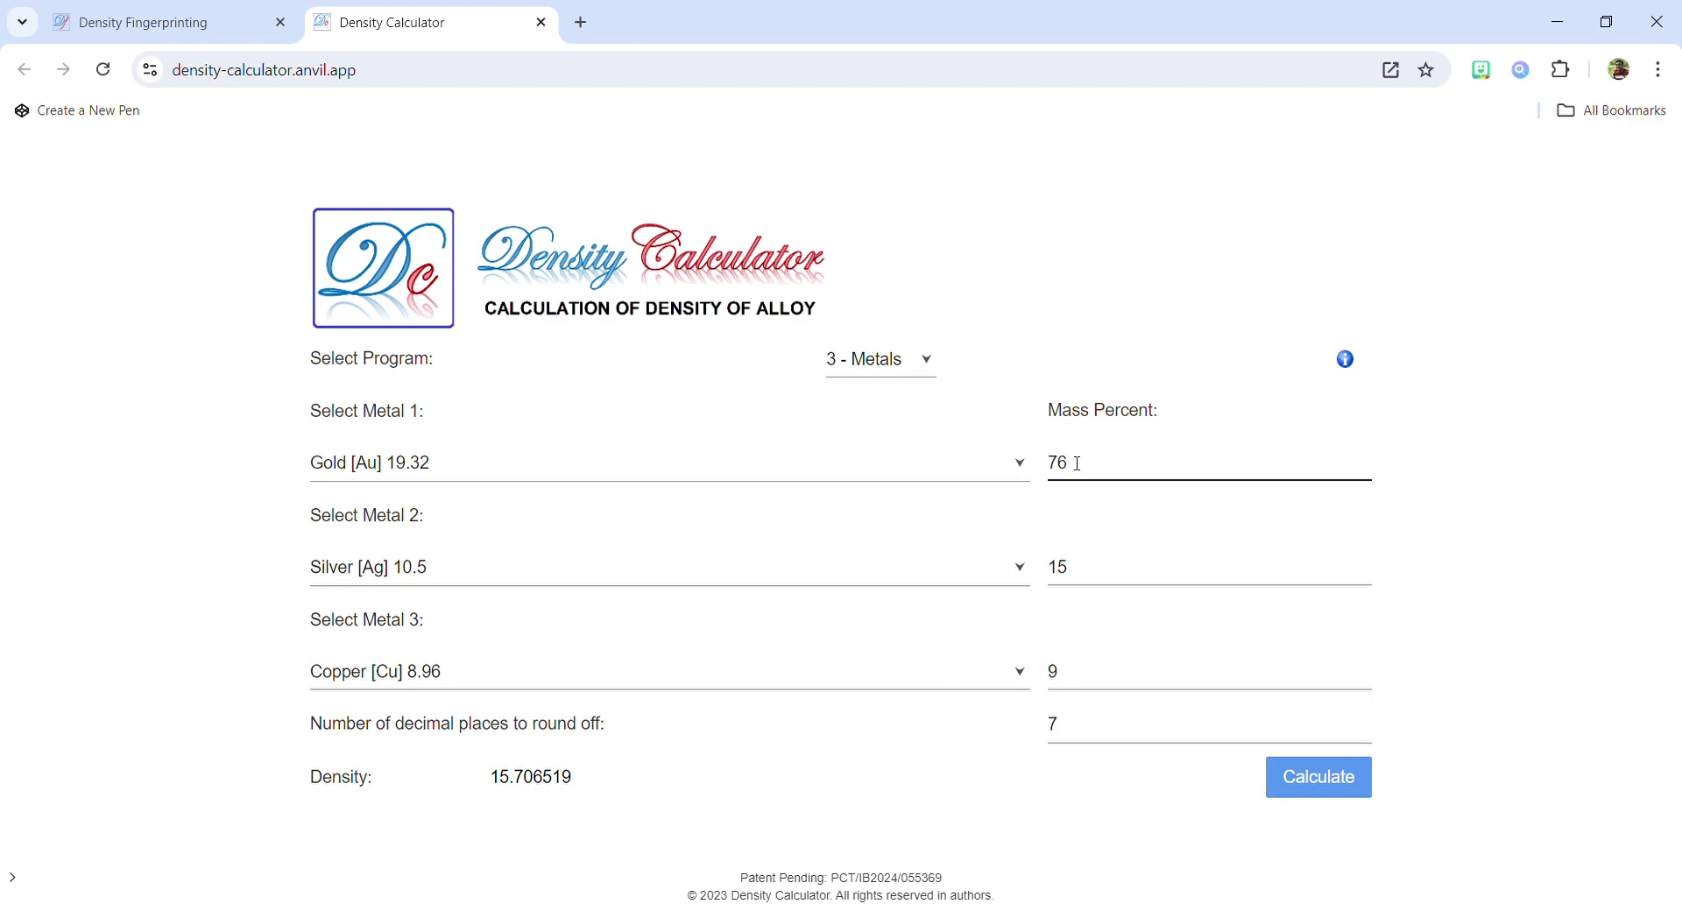
Copy the calculated density value of the gold-silver-copper alloy.
{"action": "left_click", "coordinate": [1079, 688]}
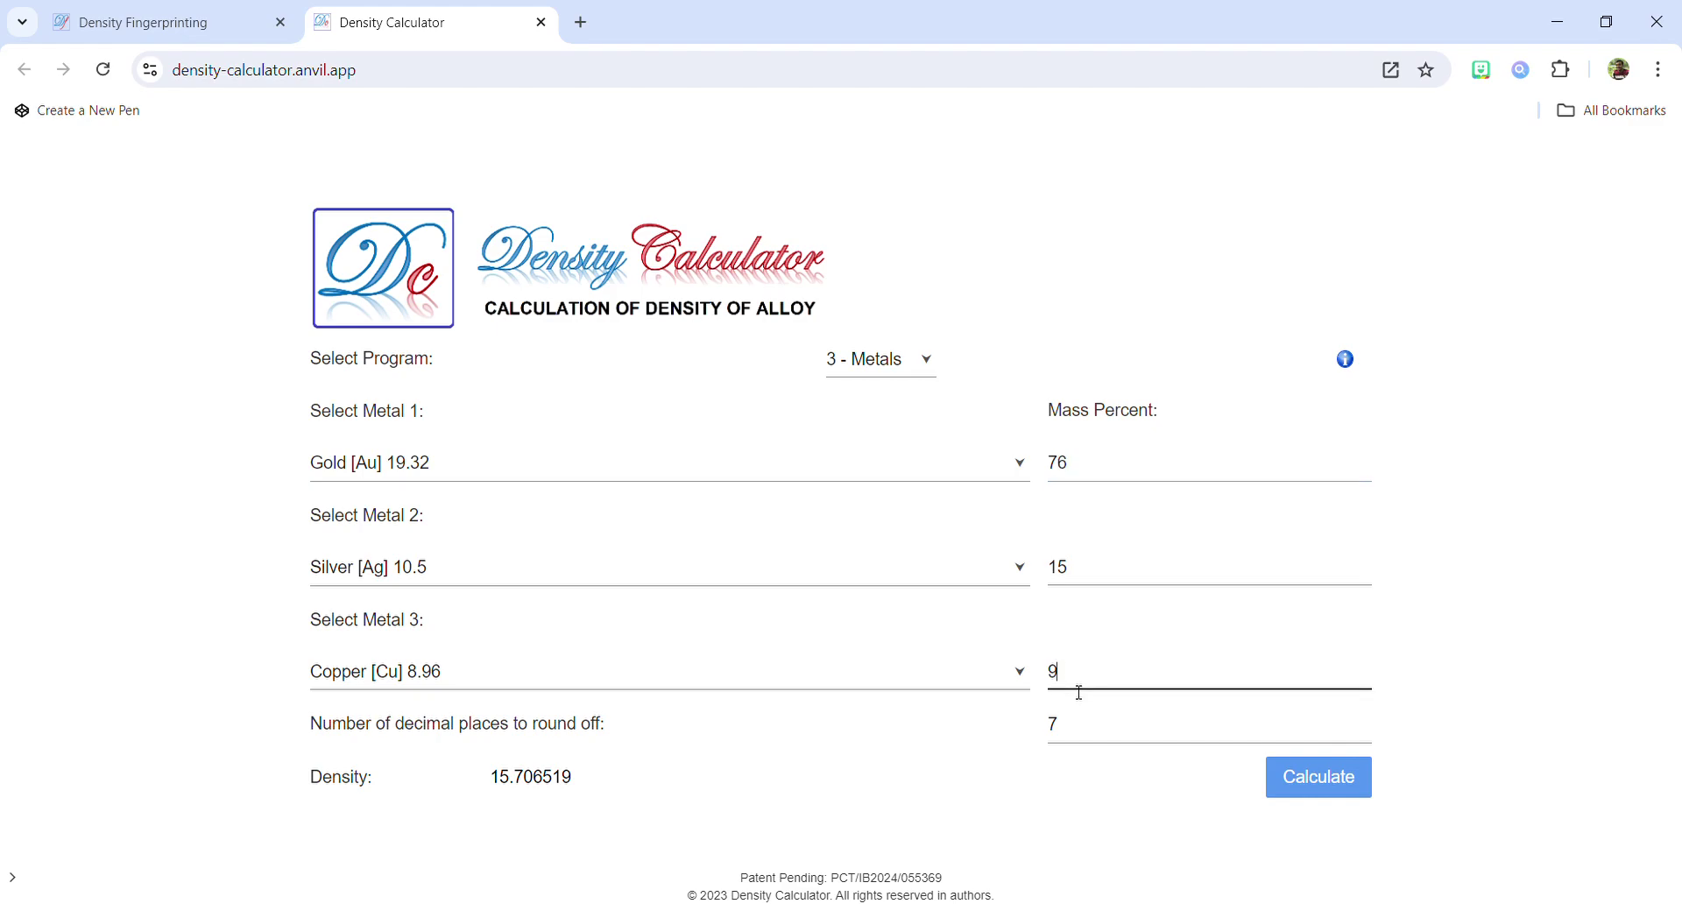
{"action": "left_click", "coordinate": [877, 354]}
{"action": "left_click_drag", "start_coordinate": [586, 776], "coordinate": [487, 776]}
{"action": "key", "text": "ctrl+c"}
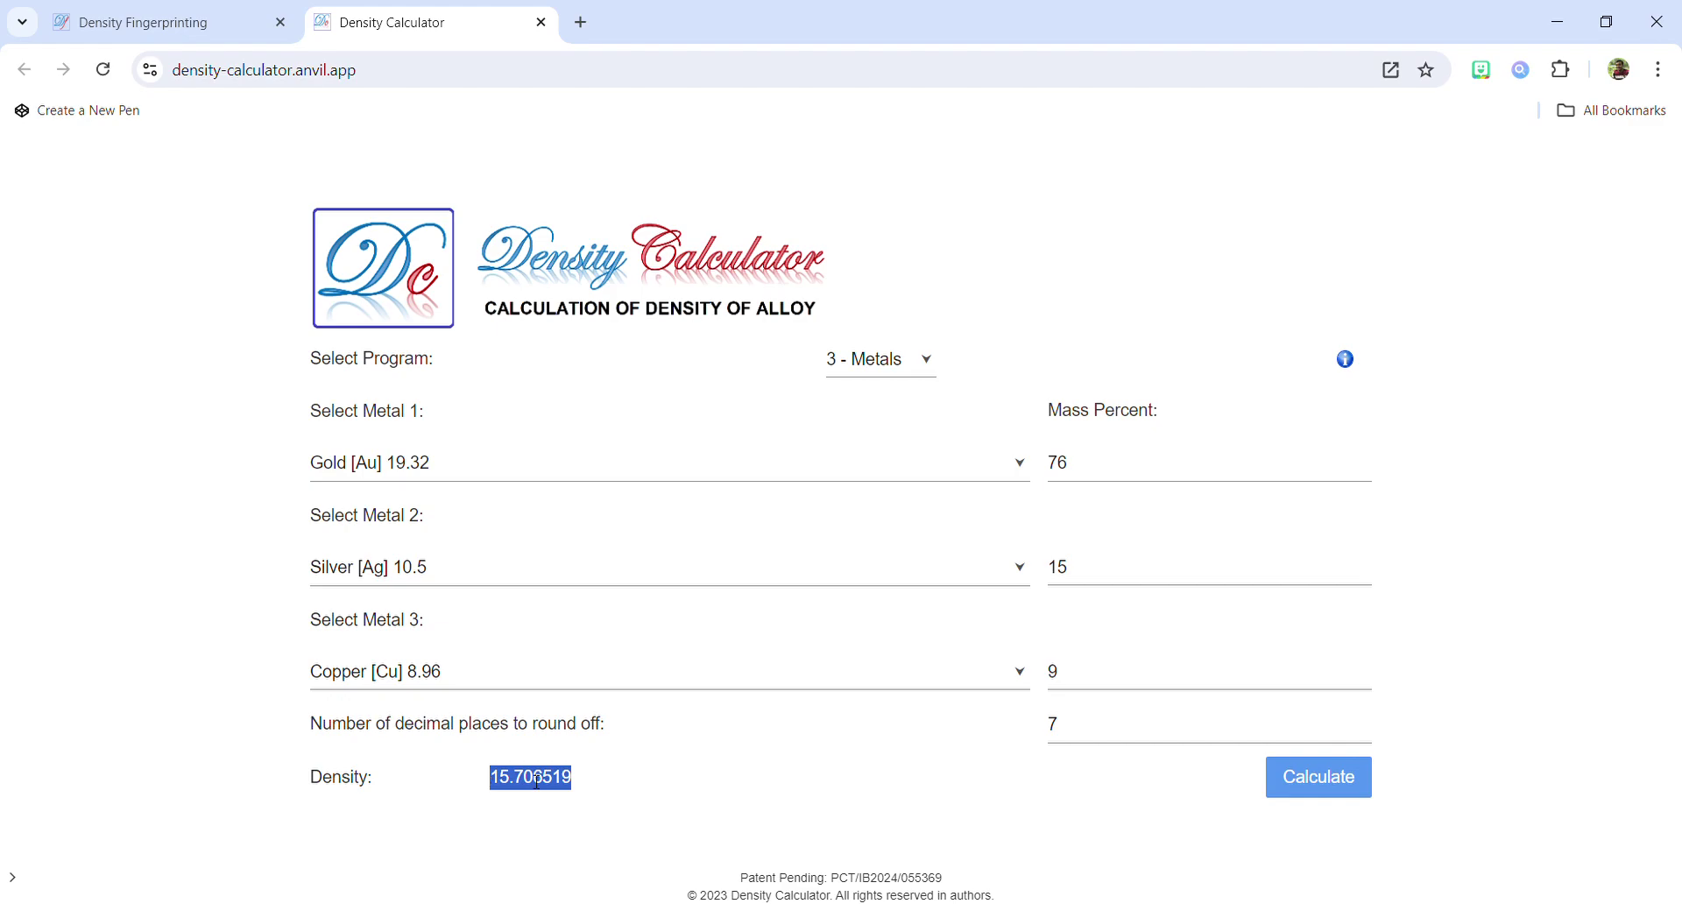
{"action": "left_click", "coordinate": [635, 804]}
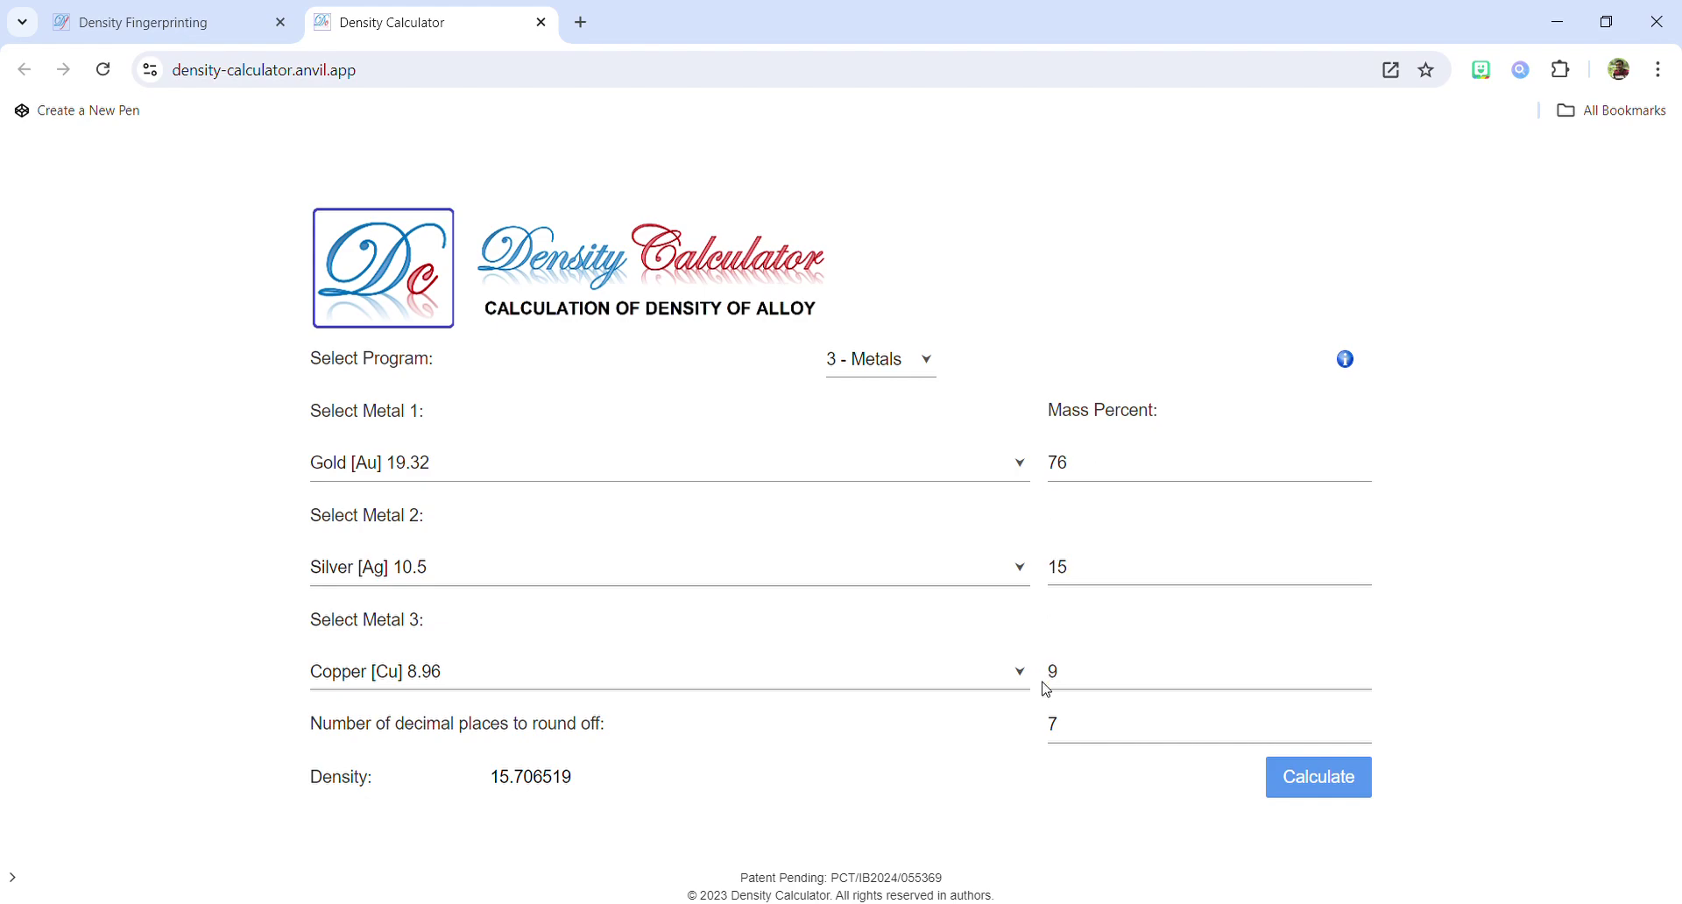
Read the whole-number mass fraction note on the Density Fingerprinting site and compare it with the percents entered in the Density Calculator.
{"action": "left_click", "coordinate": [197, 19]}
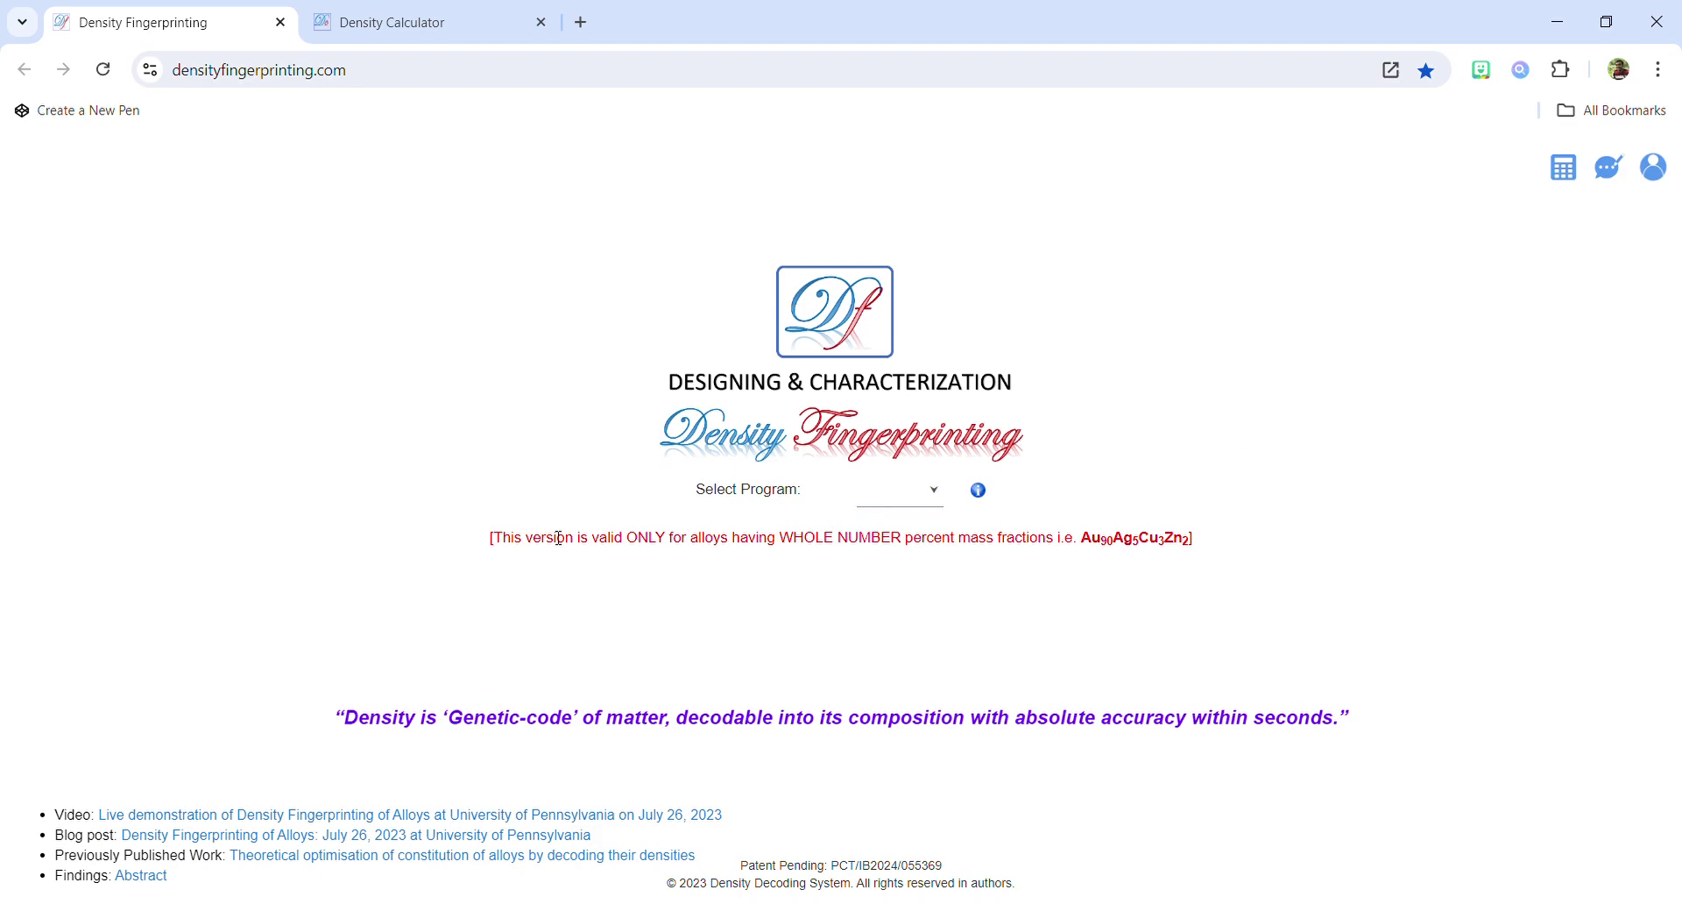
{"action": "left_click_drag", "start_coordinate": [496, 548], "coordinate": [1207, 576]}
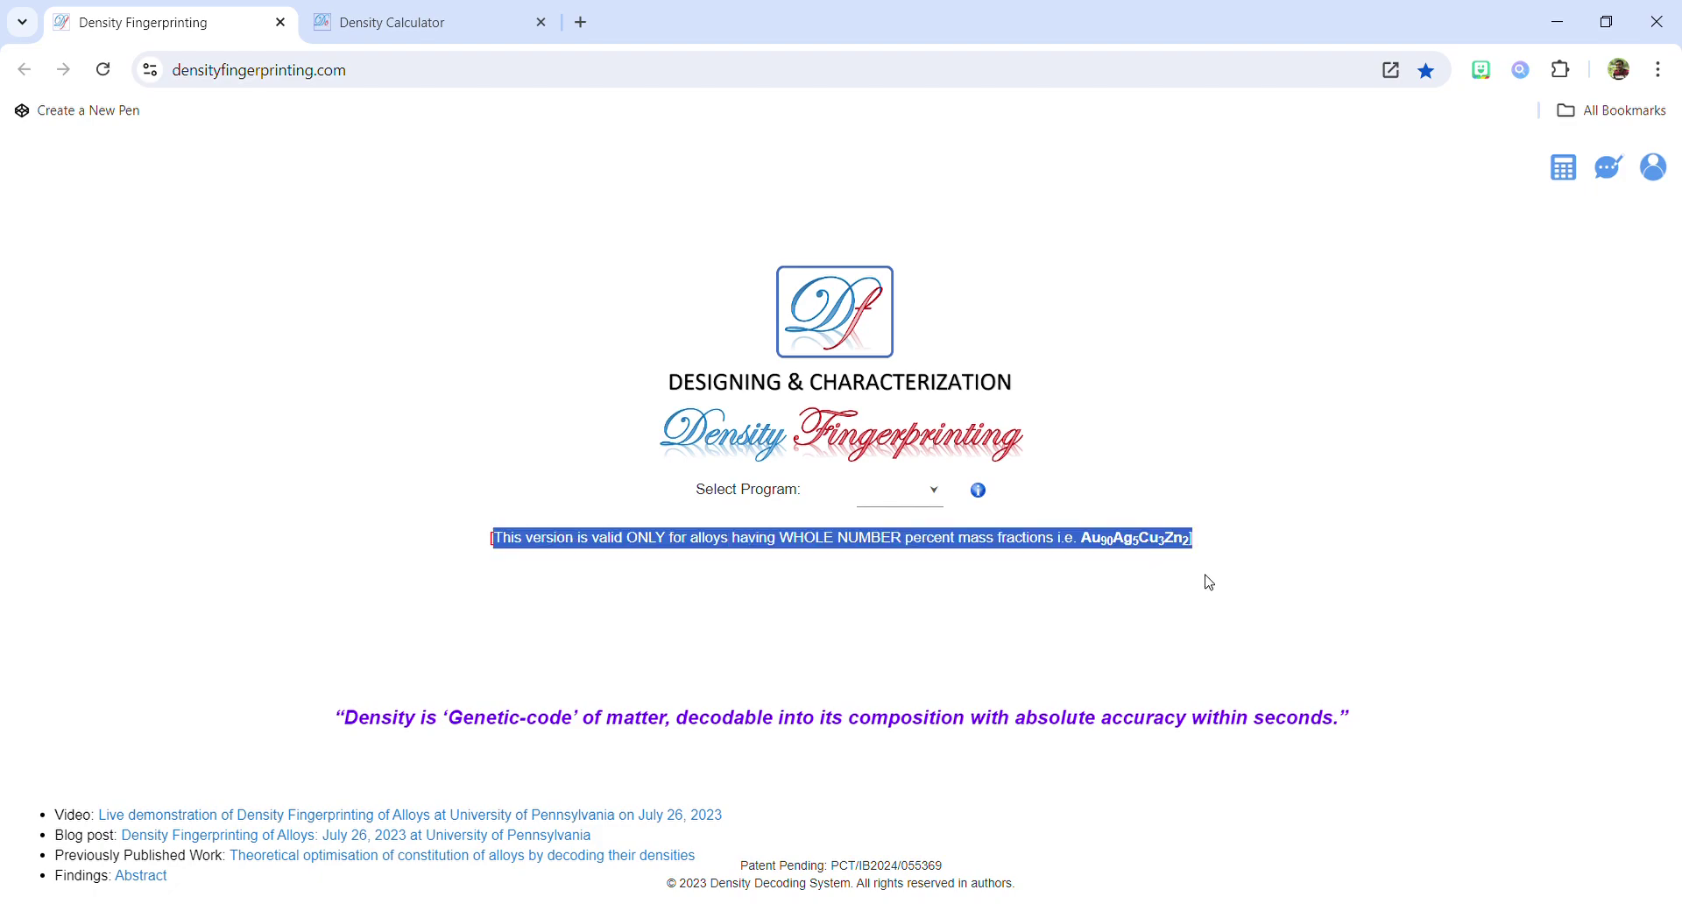
{"action": "left_click", "coordinate": [776, 642]}
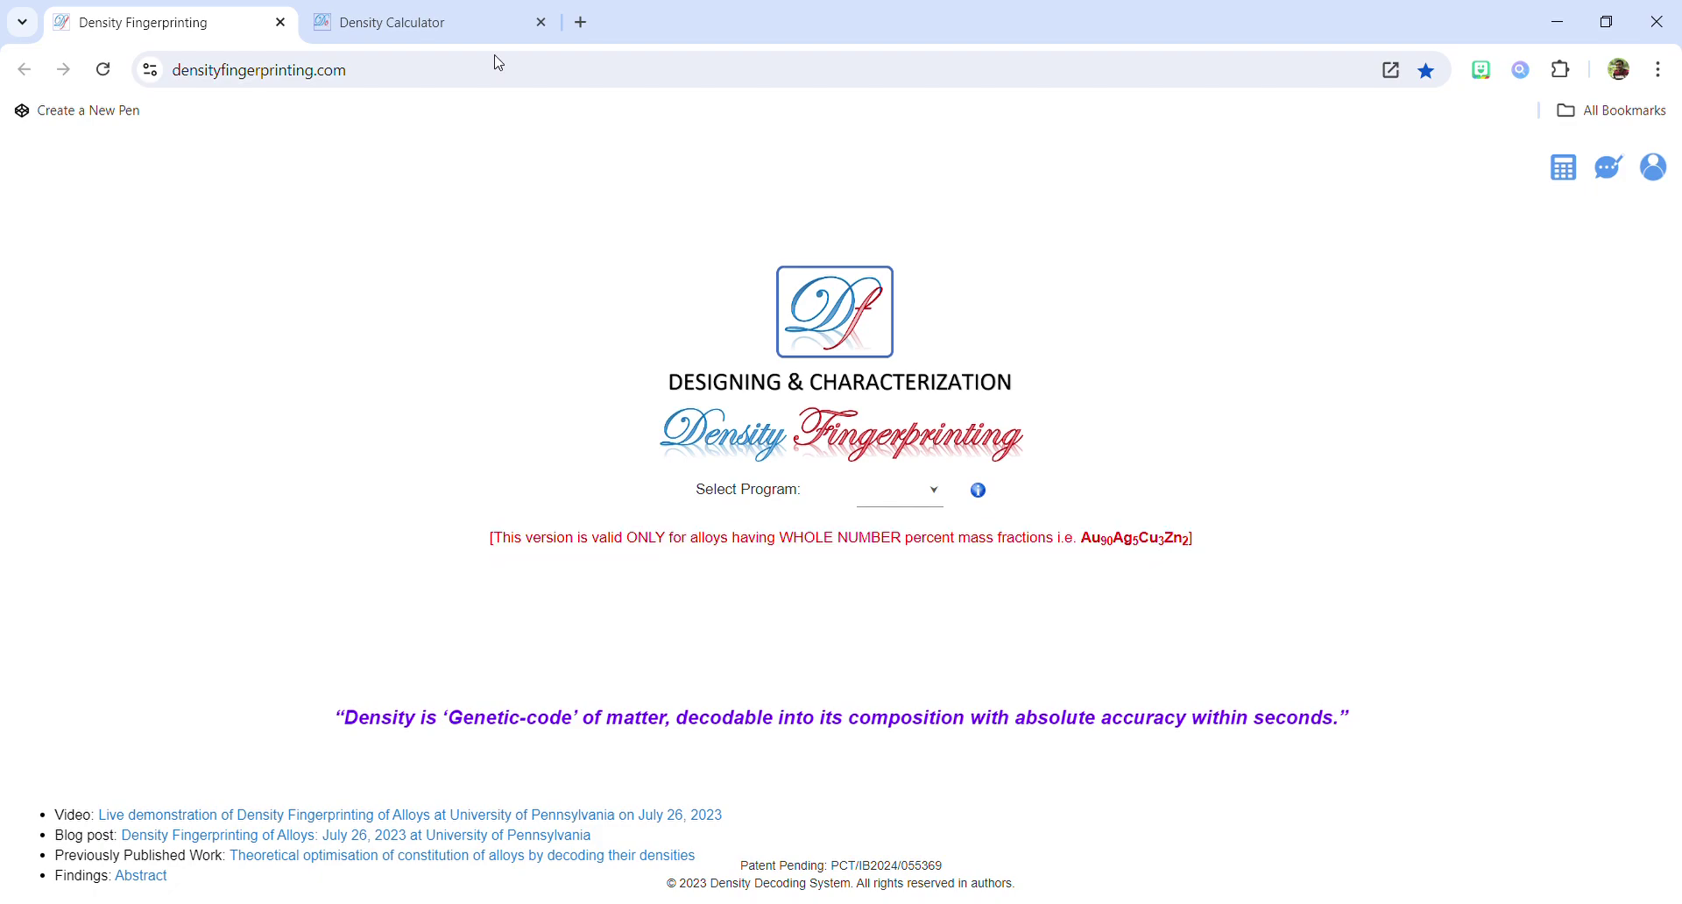
{"action": "left_click", "coordinate": [539, 7]}
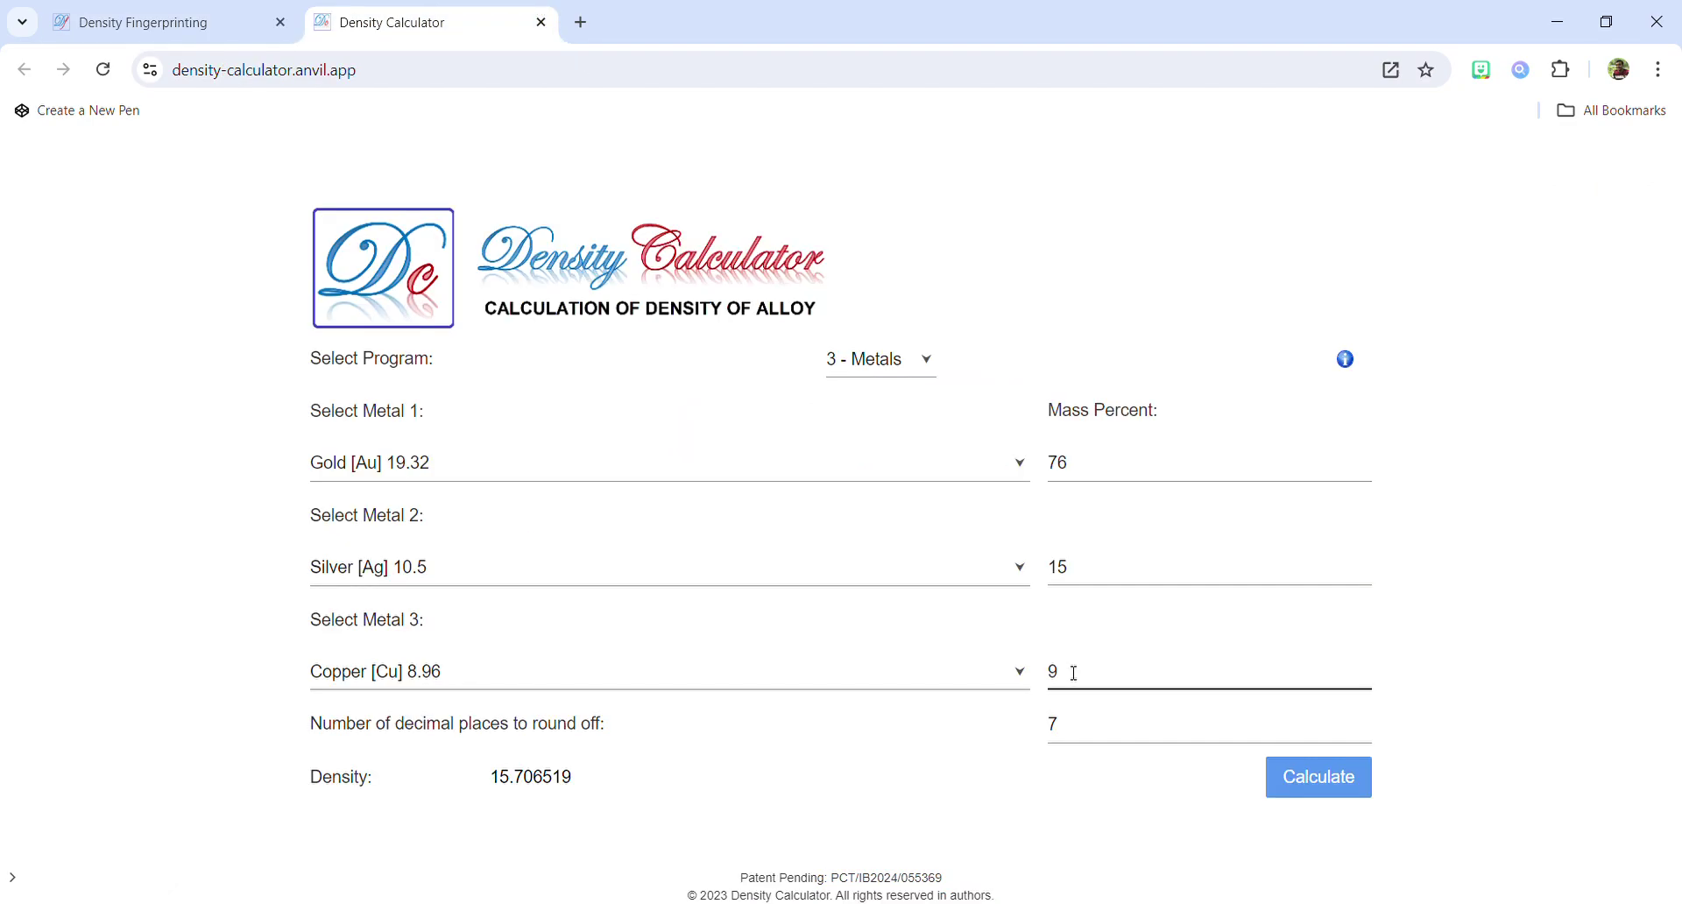
Switch to Density Fingerprinting, choose the 3 - Metal program and select Gold, Silver and Copper as its metals.
{"action": "left_click", "coordinate": [253, 8]}
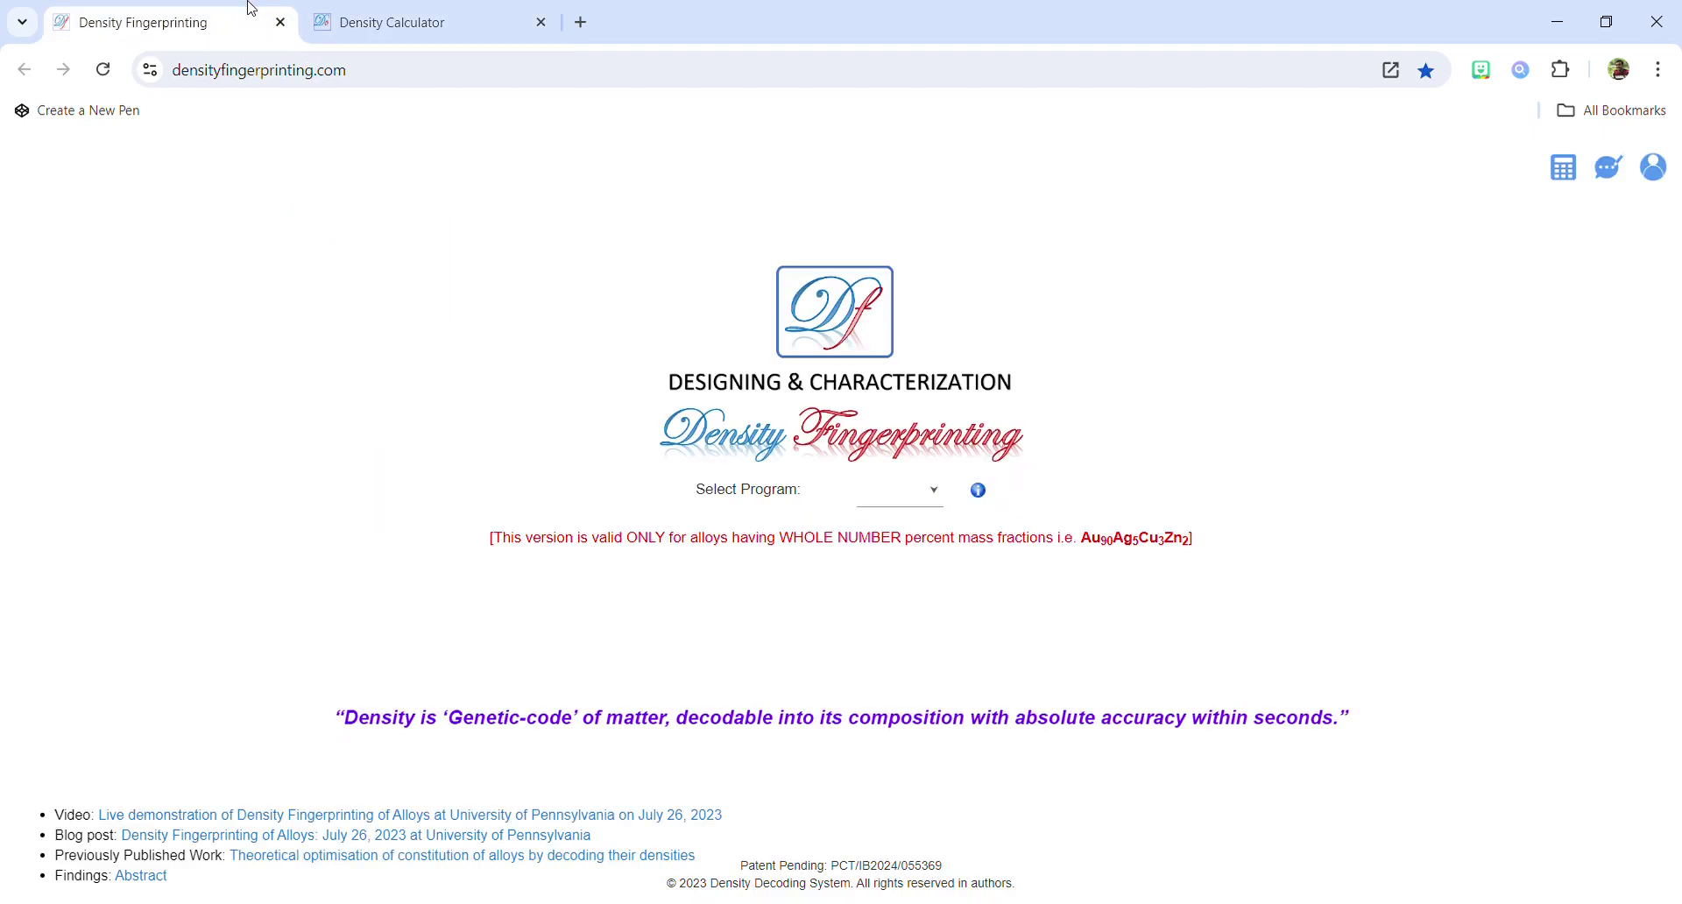
{"action": "left_click", "coordinate": [891, 541]}
{"action": "left_click", "coordinate": [541, 480]}
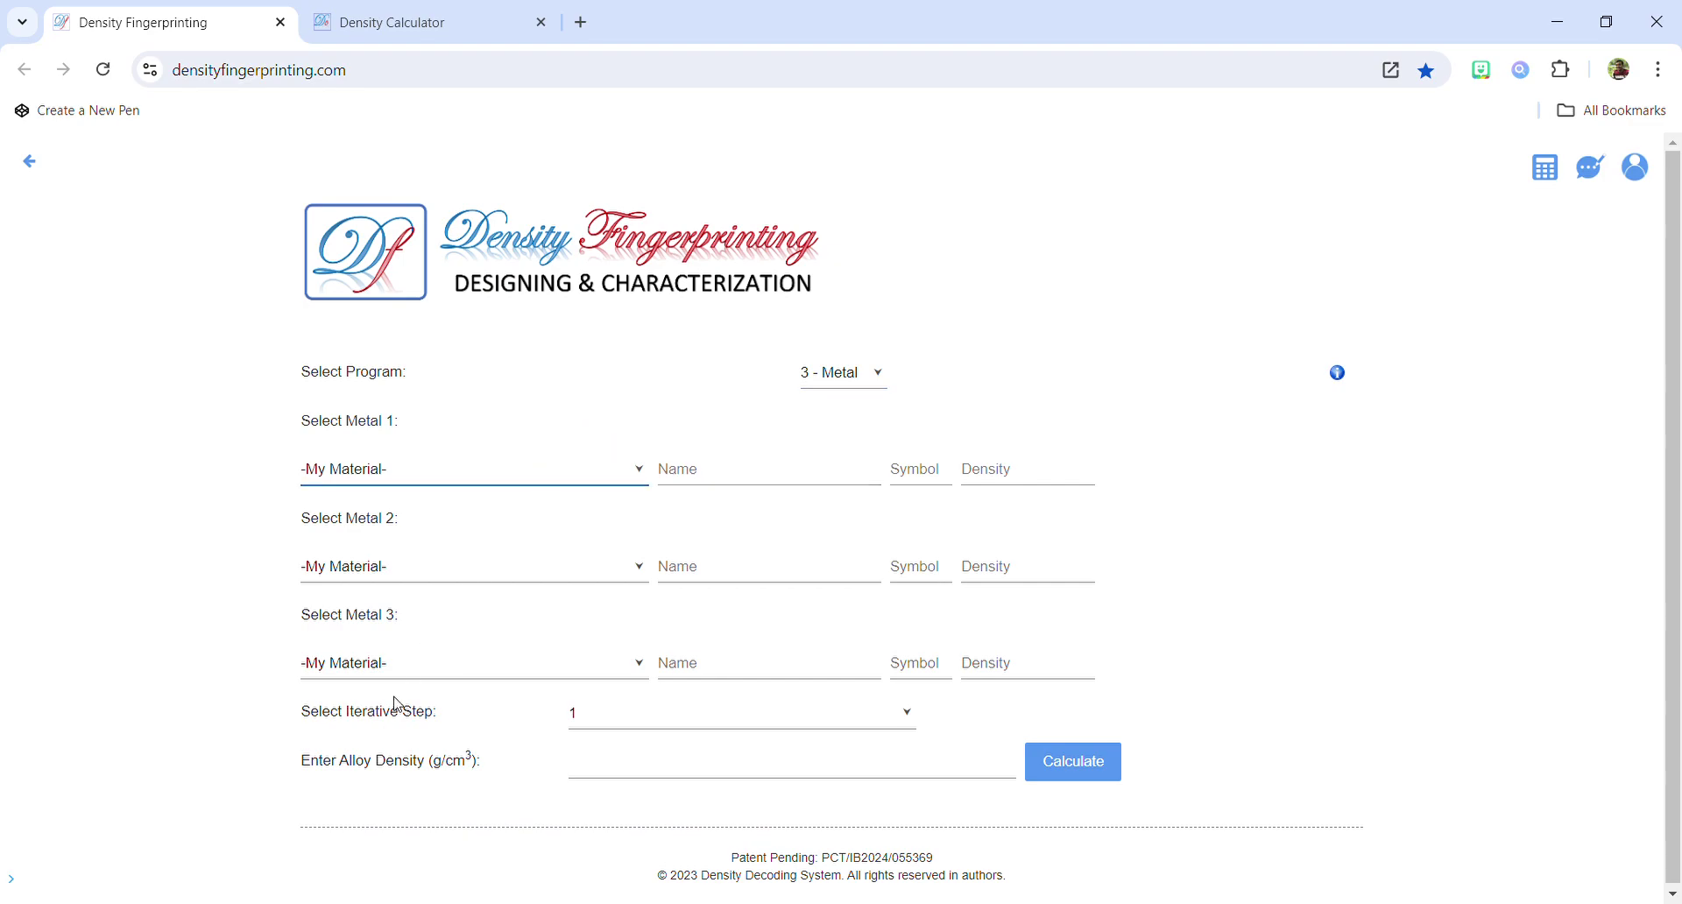
{"action": "left_click", "coordinate": [391, 724]}
{"action": "left_click", "coordinate": [476, 576]}
{"action": "type", "text": "silv"}
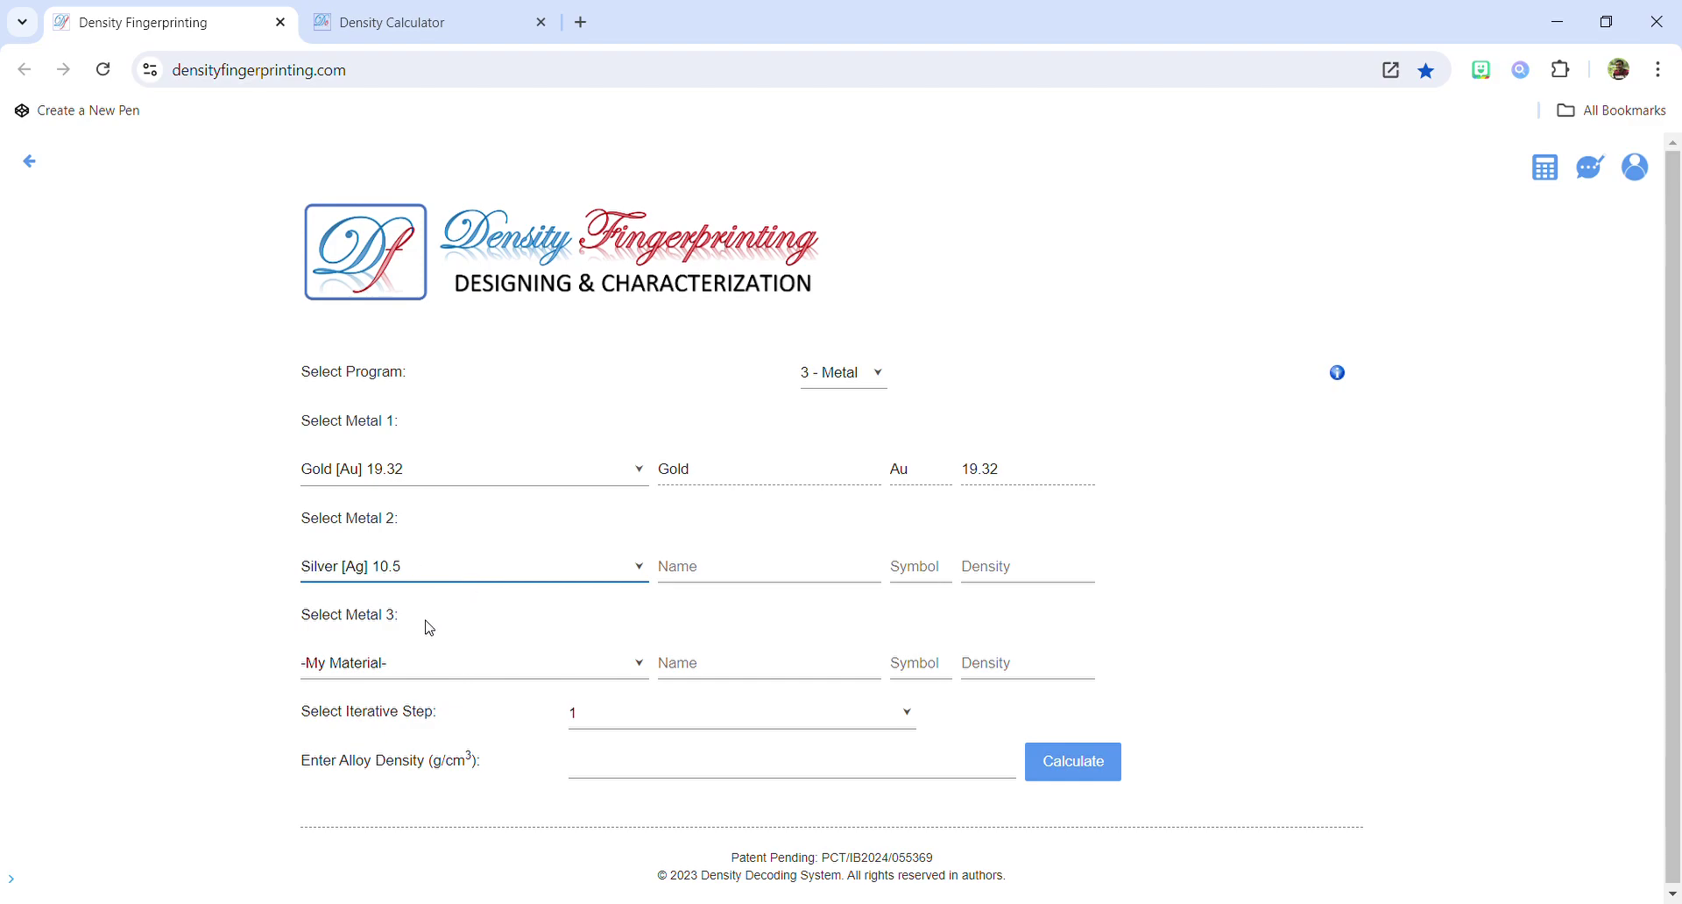
{"action": "left_click", "coordinate": [425, 621]}
{"action": "key", "text": "Tab"}
{"action": "key", "text": "c"}
{"action": "key", "text": "c"}
{"action": "key", "text": "c"}
{"action": "key", "text": "c"}
{"action": "key", "text": "c"}
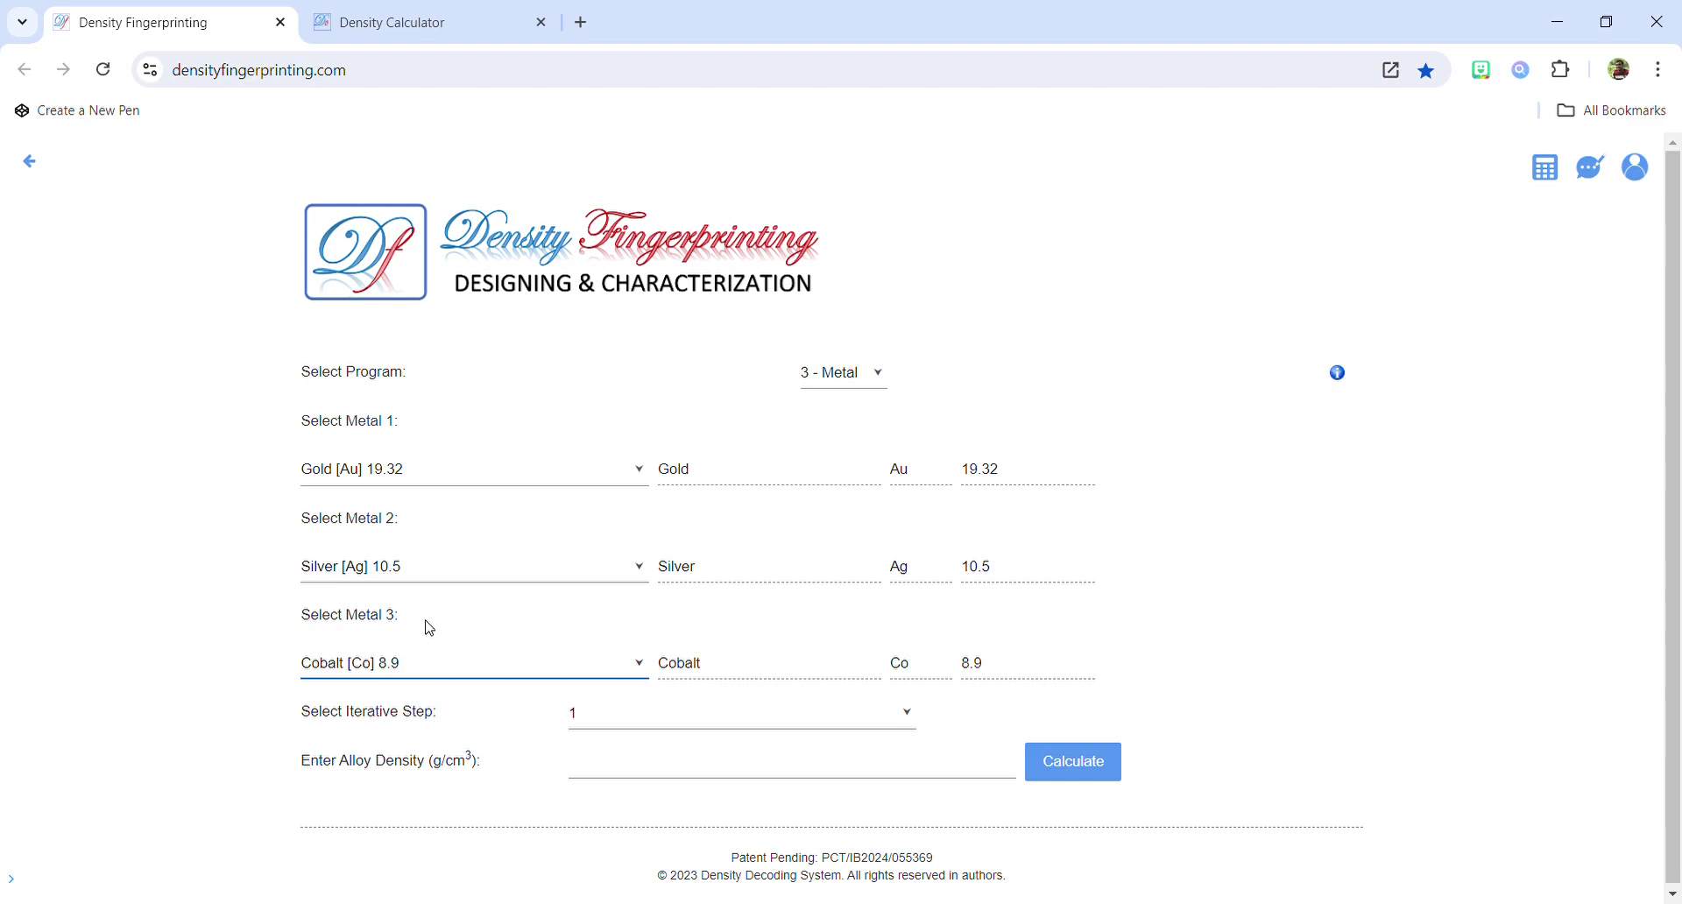
Paste 15.706519 as the alloy density and calculate the composition with iterative step 1.
{"action": "left_click", "coordinate": [632, 764]}
{"action": "key", "text": "ctrl+v"}
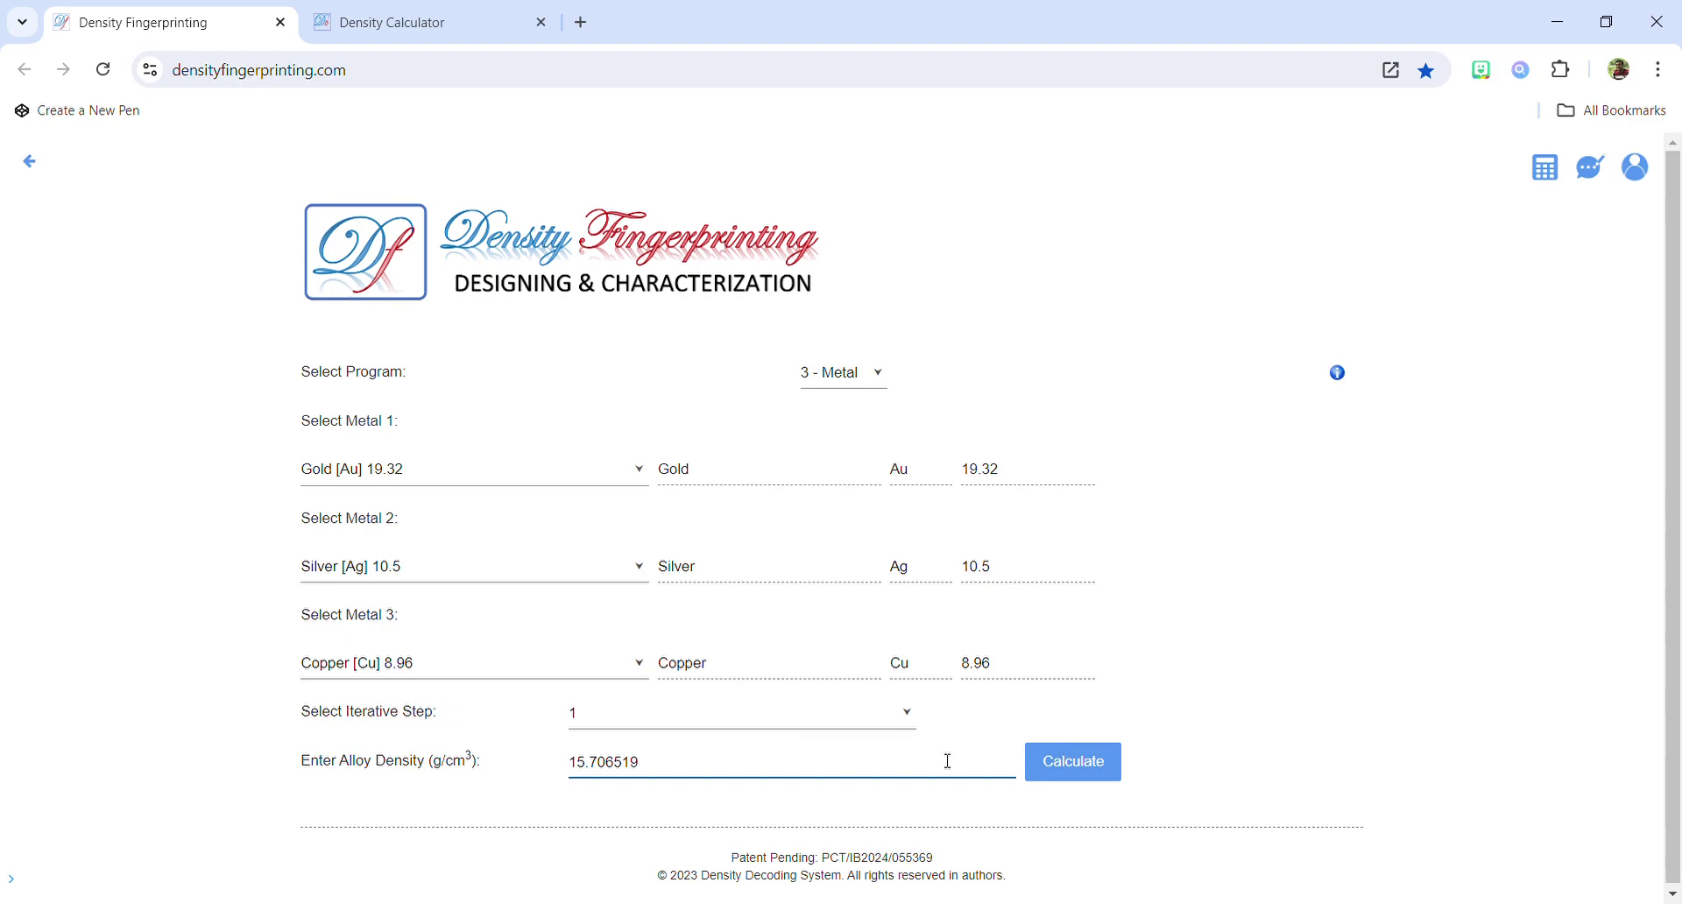
{"action": "left_click", "coordinate": [1069, 775]}
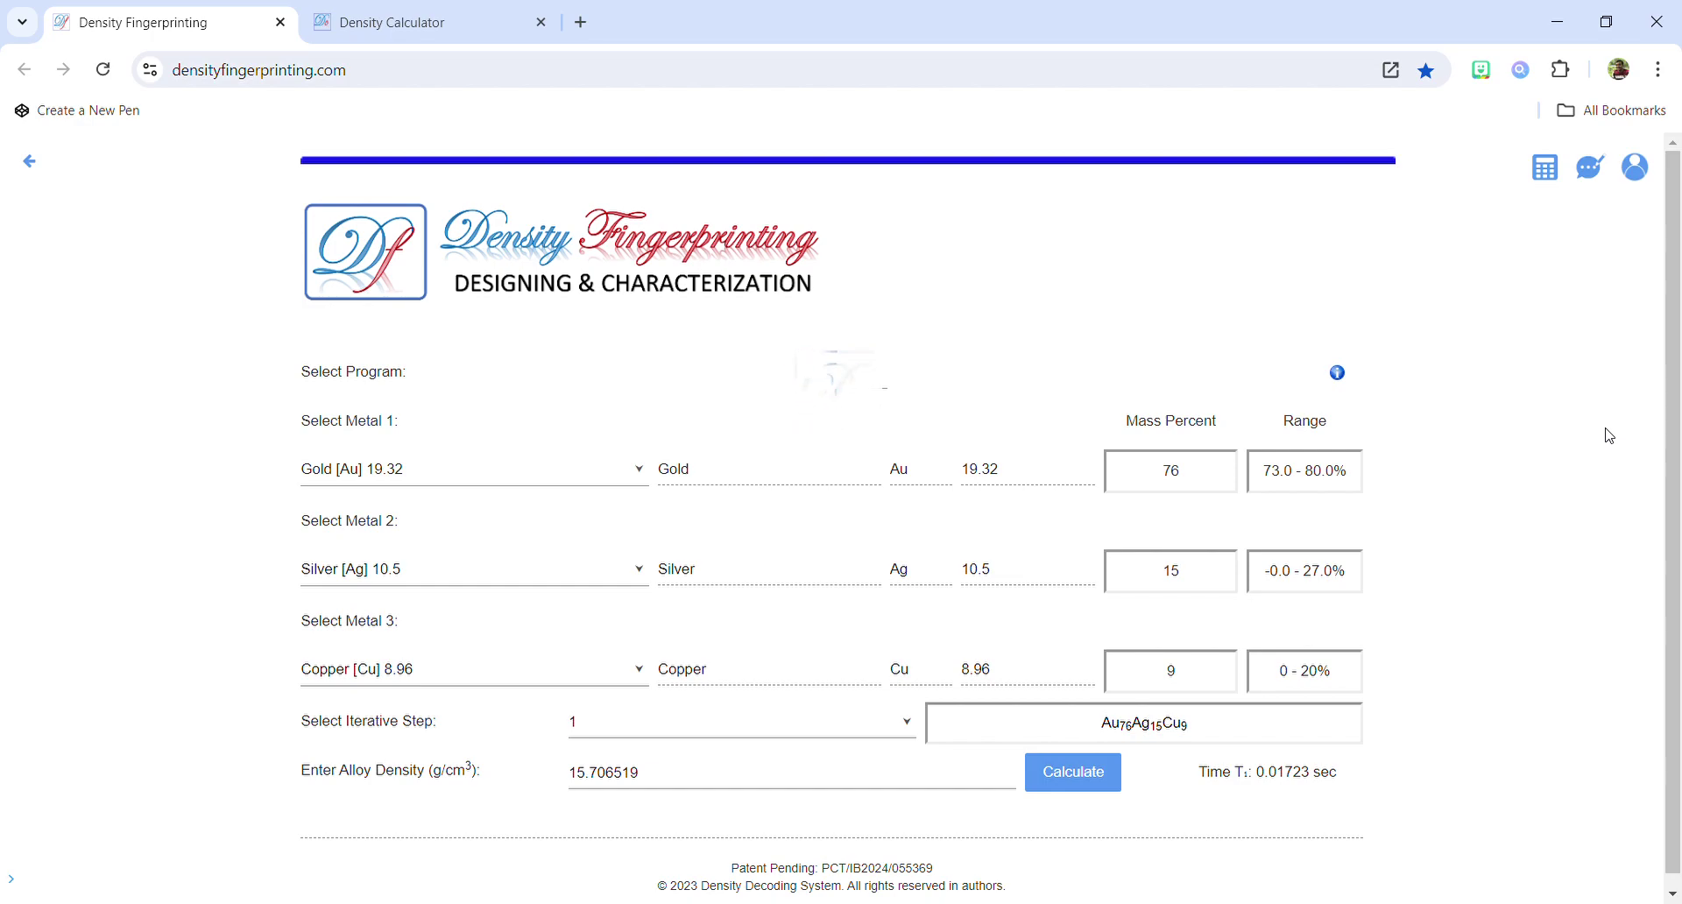
Compare the decoded alloy formula with the mass percents entered in the Density Calculator, and return to Density Fingerprinting.
{"action": "double_click", "coordinate": [1111, 734]}
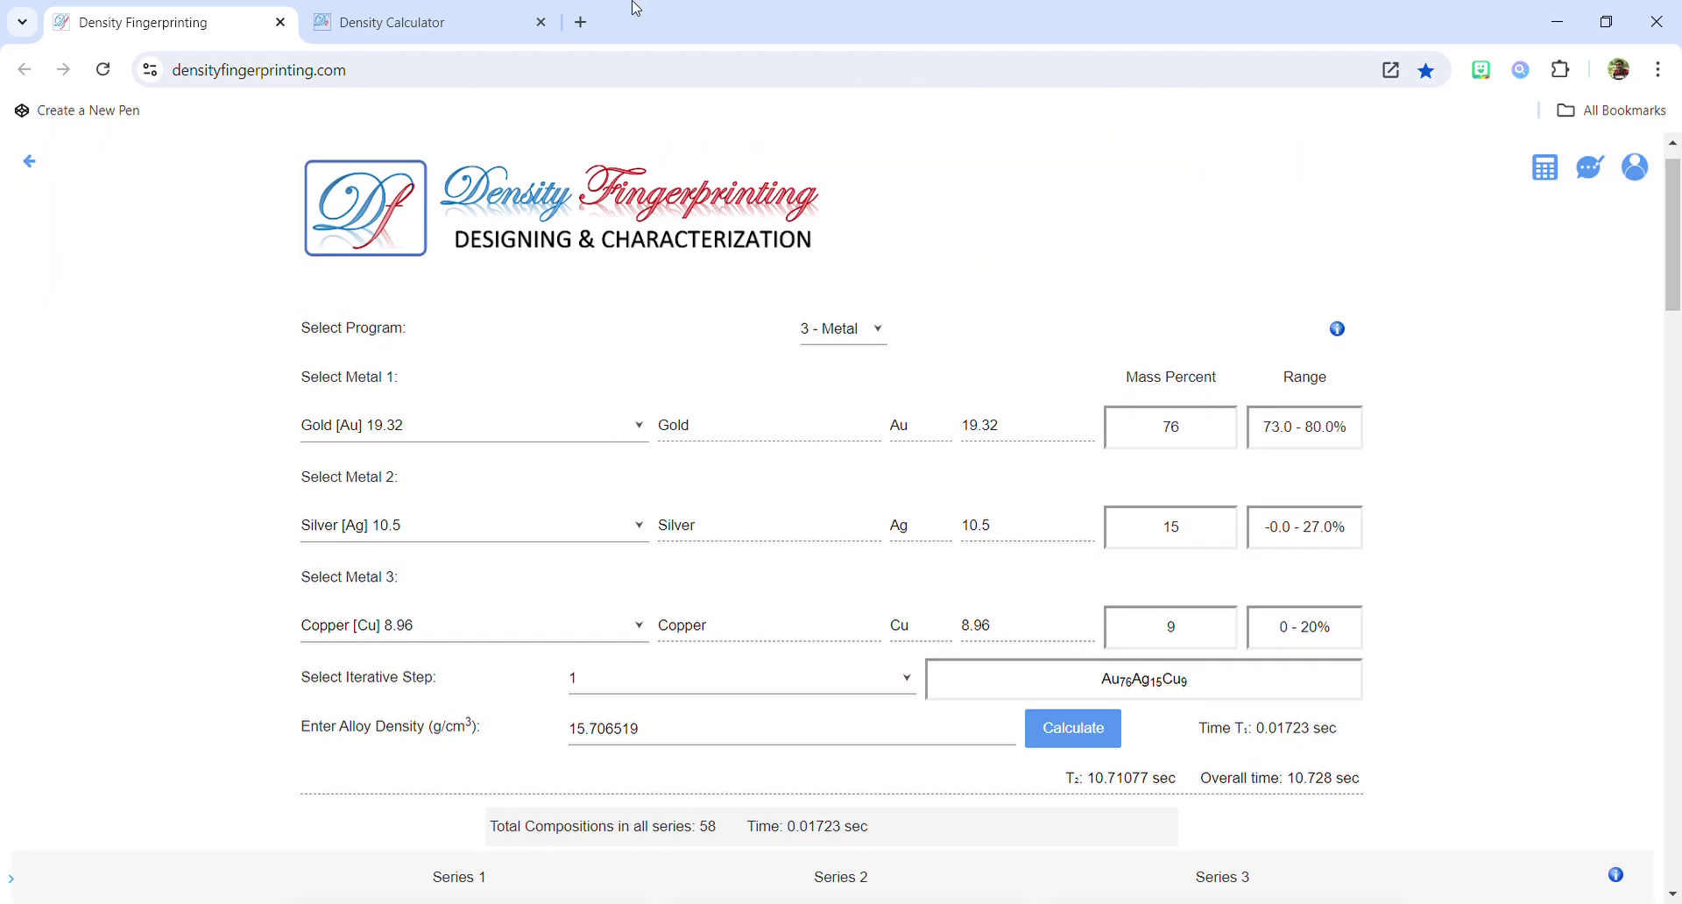
{"action": "left_click", "coordinate": [476, 9]}
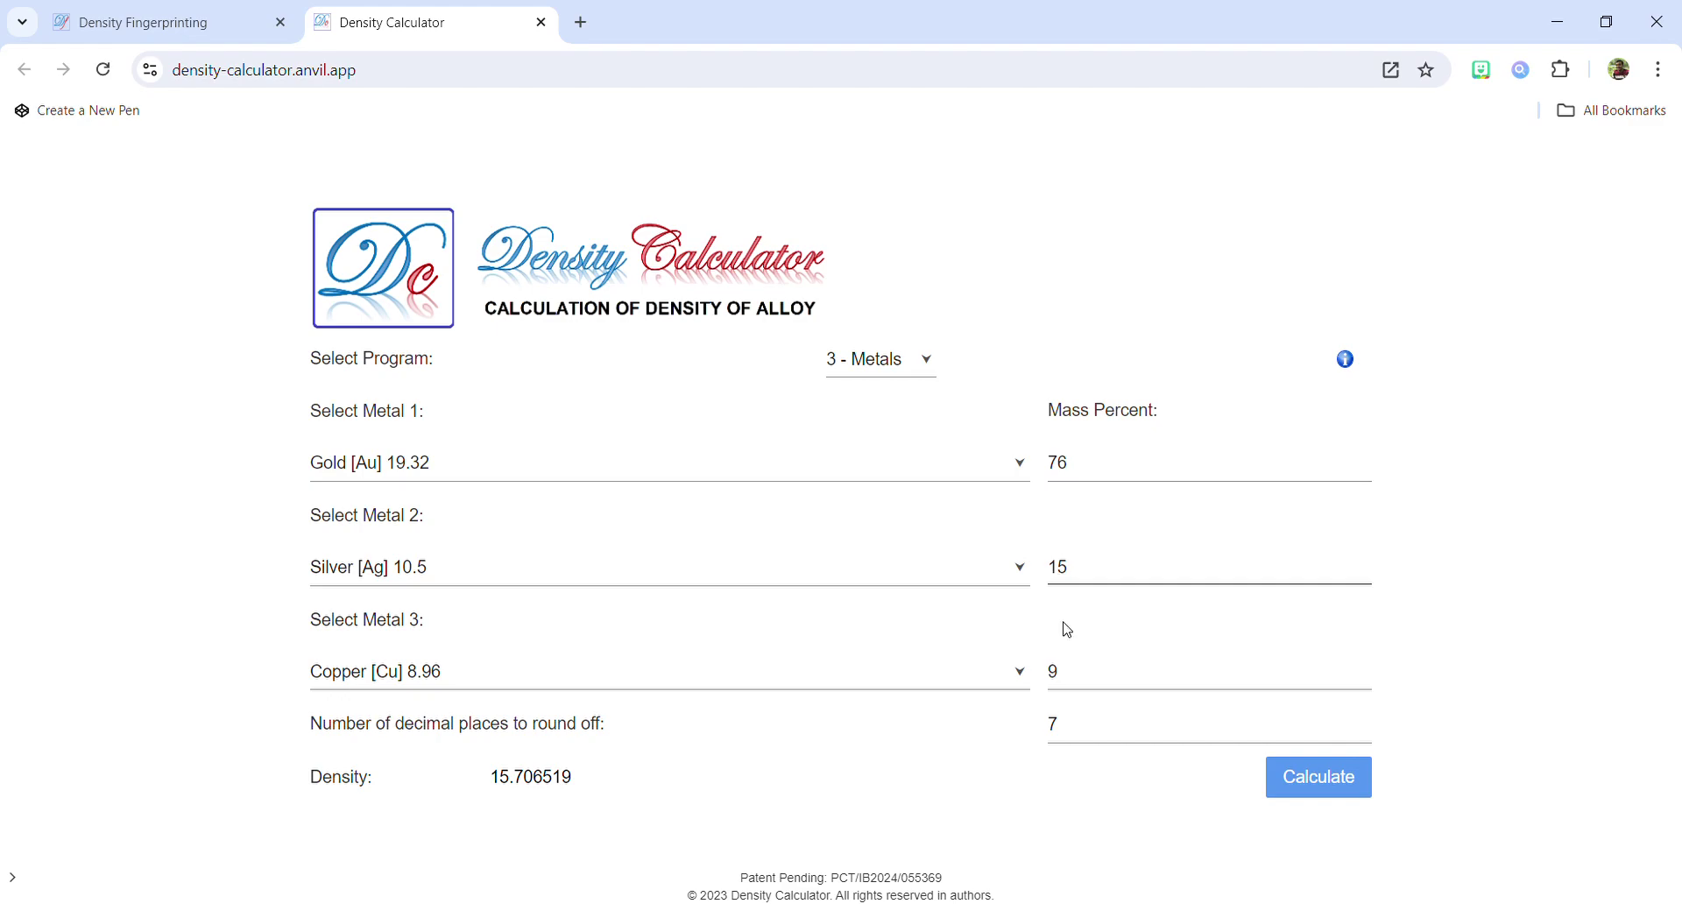
{"action": "left_click", "coordinate": [254, 10]}
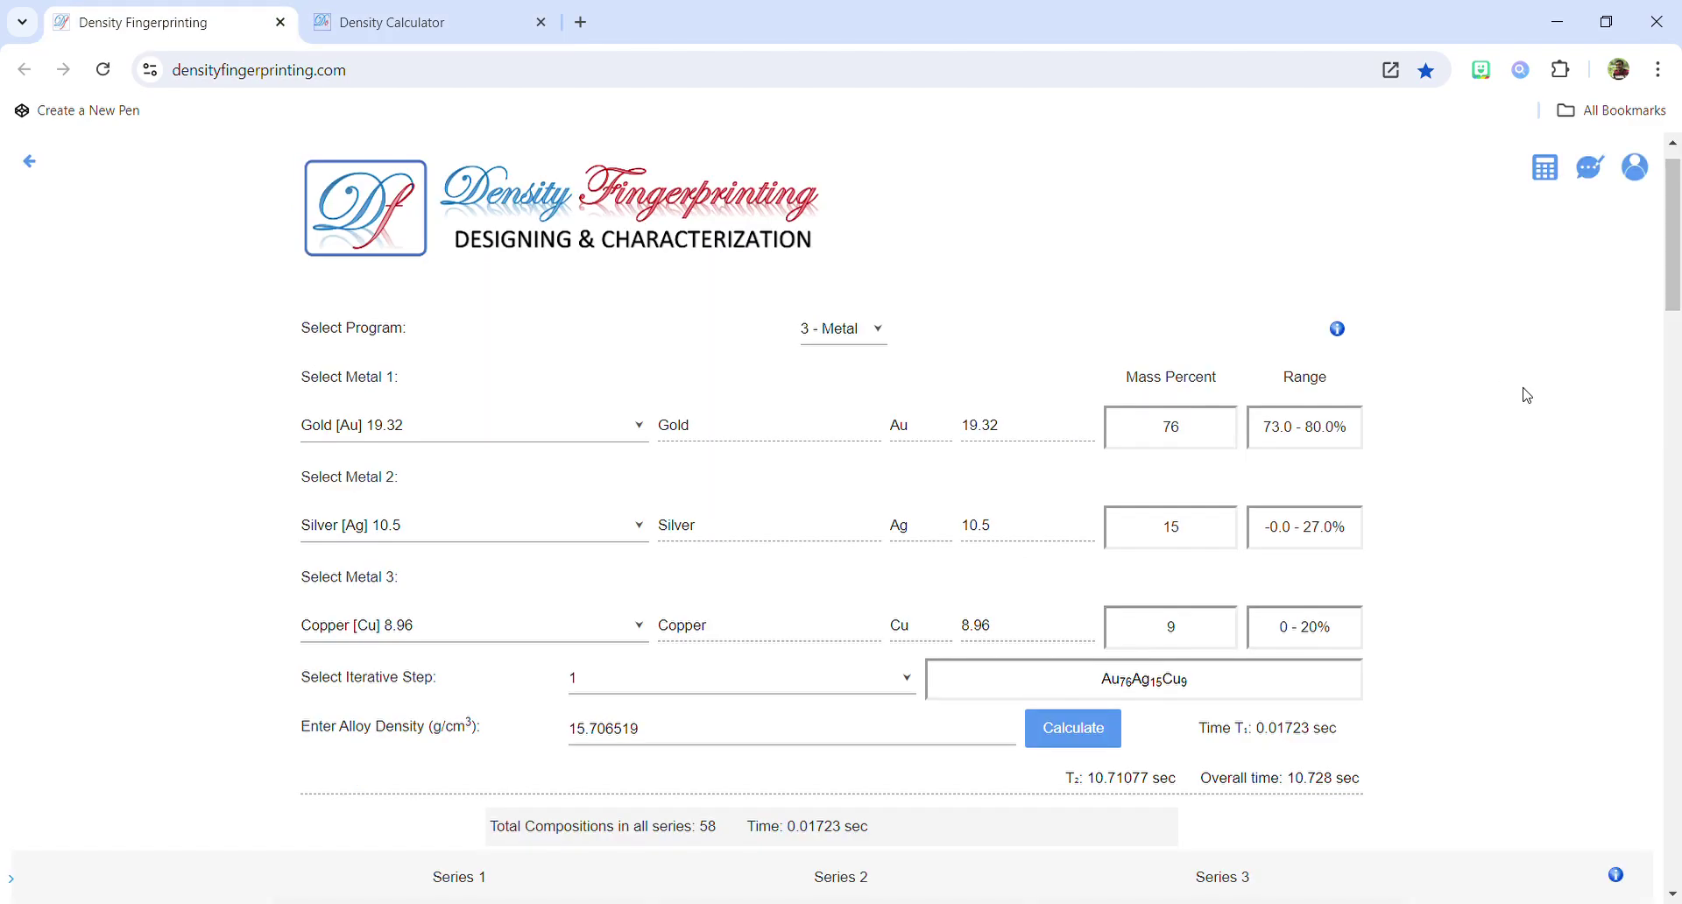
Examine the mass percent ranges for gold, silver and copper, and the composition series tables below them.
{"action": "scroll", "coordinate": [1533, 403], "scroll_direction": "down", "scroll_amount": 2}
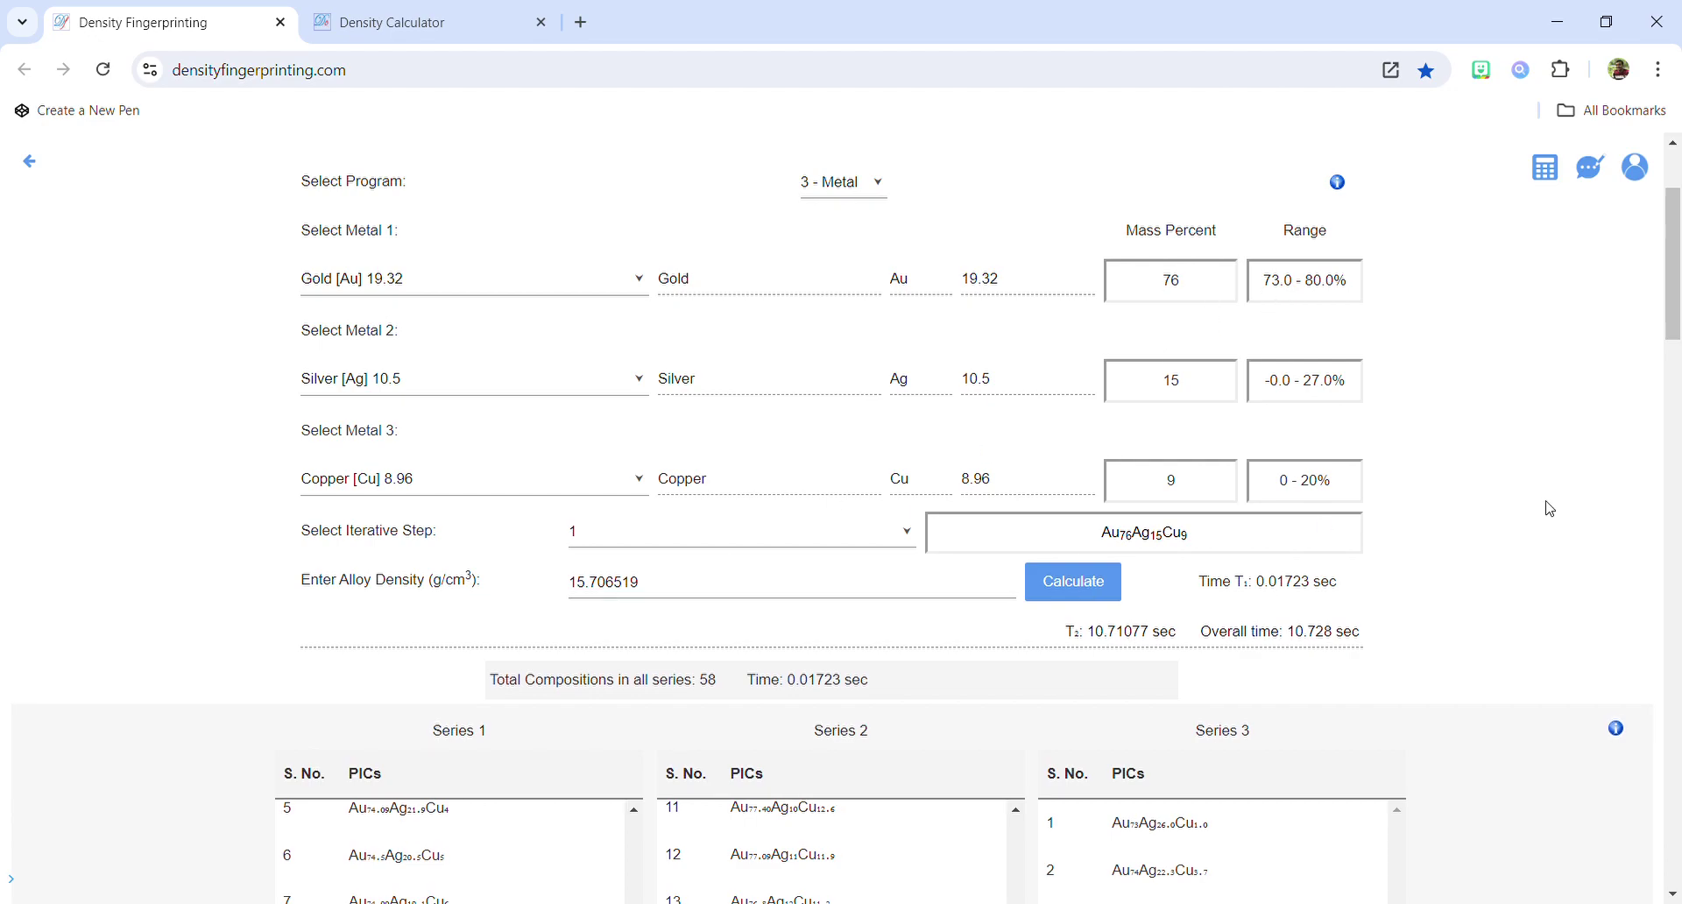
{"action": "scroll", "coordinate": [1382, 312], "scroll_direction": "up", "scroll_amount": 1}
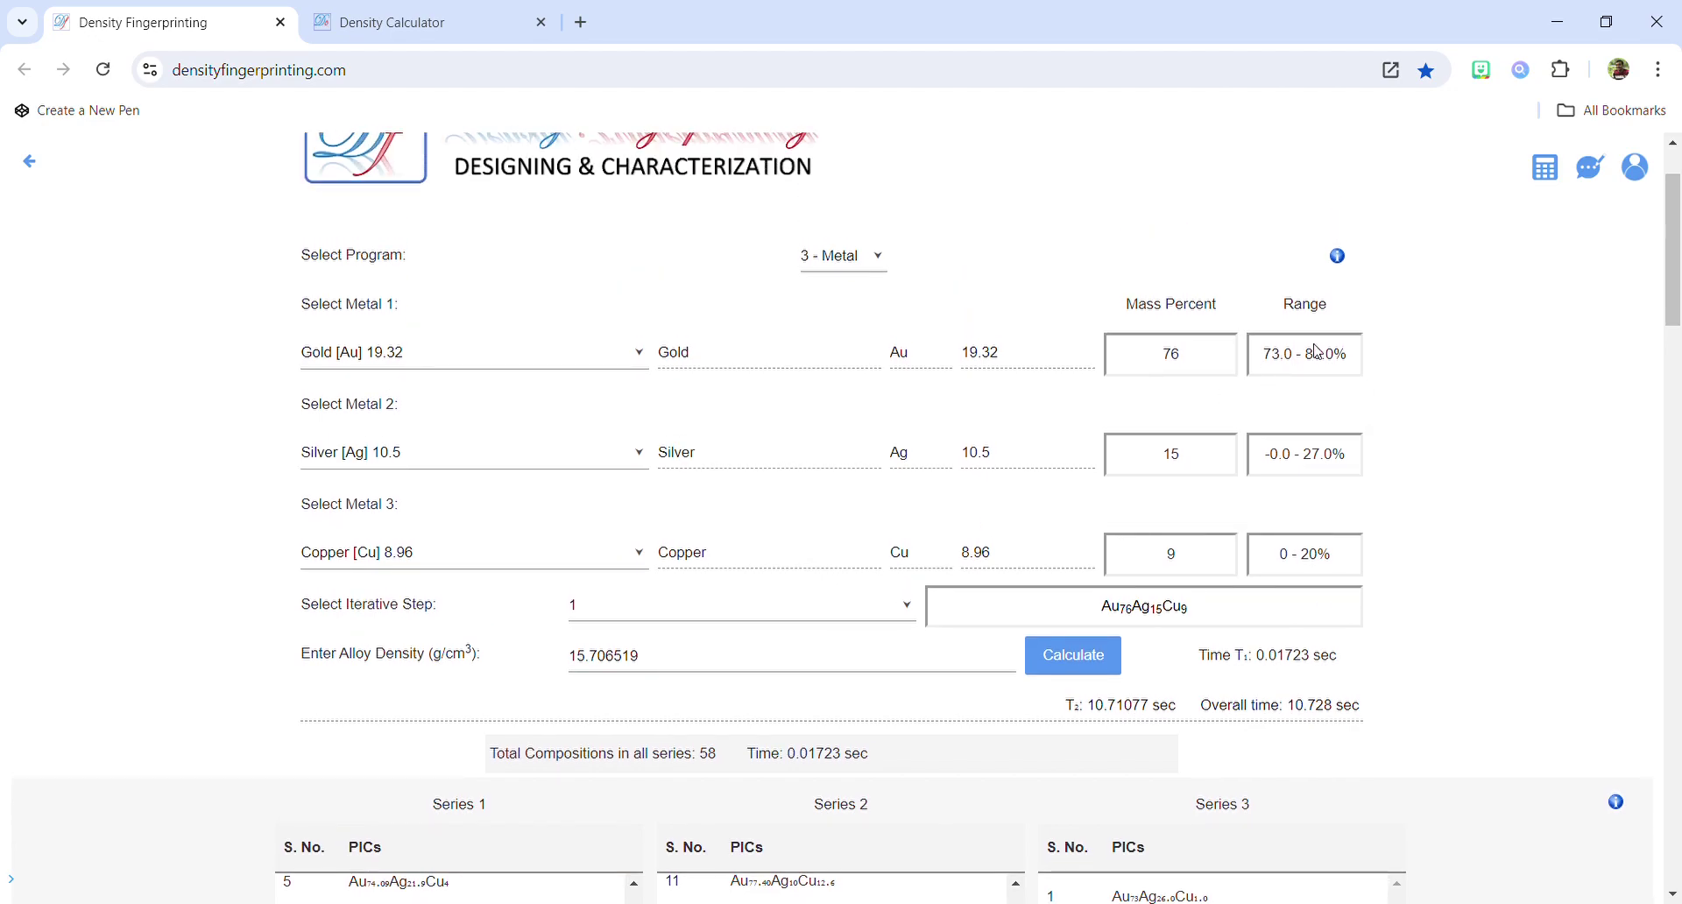
{"action": "triple_click", "coordinate": [1273, 366]}
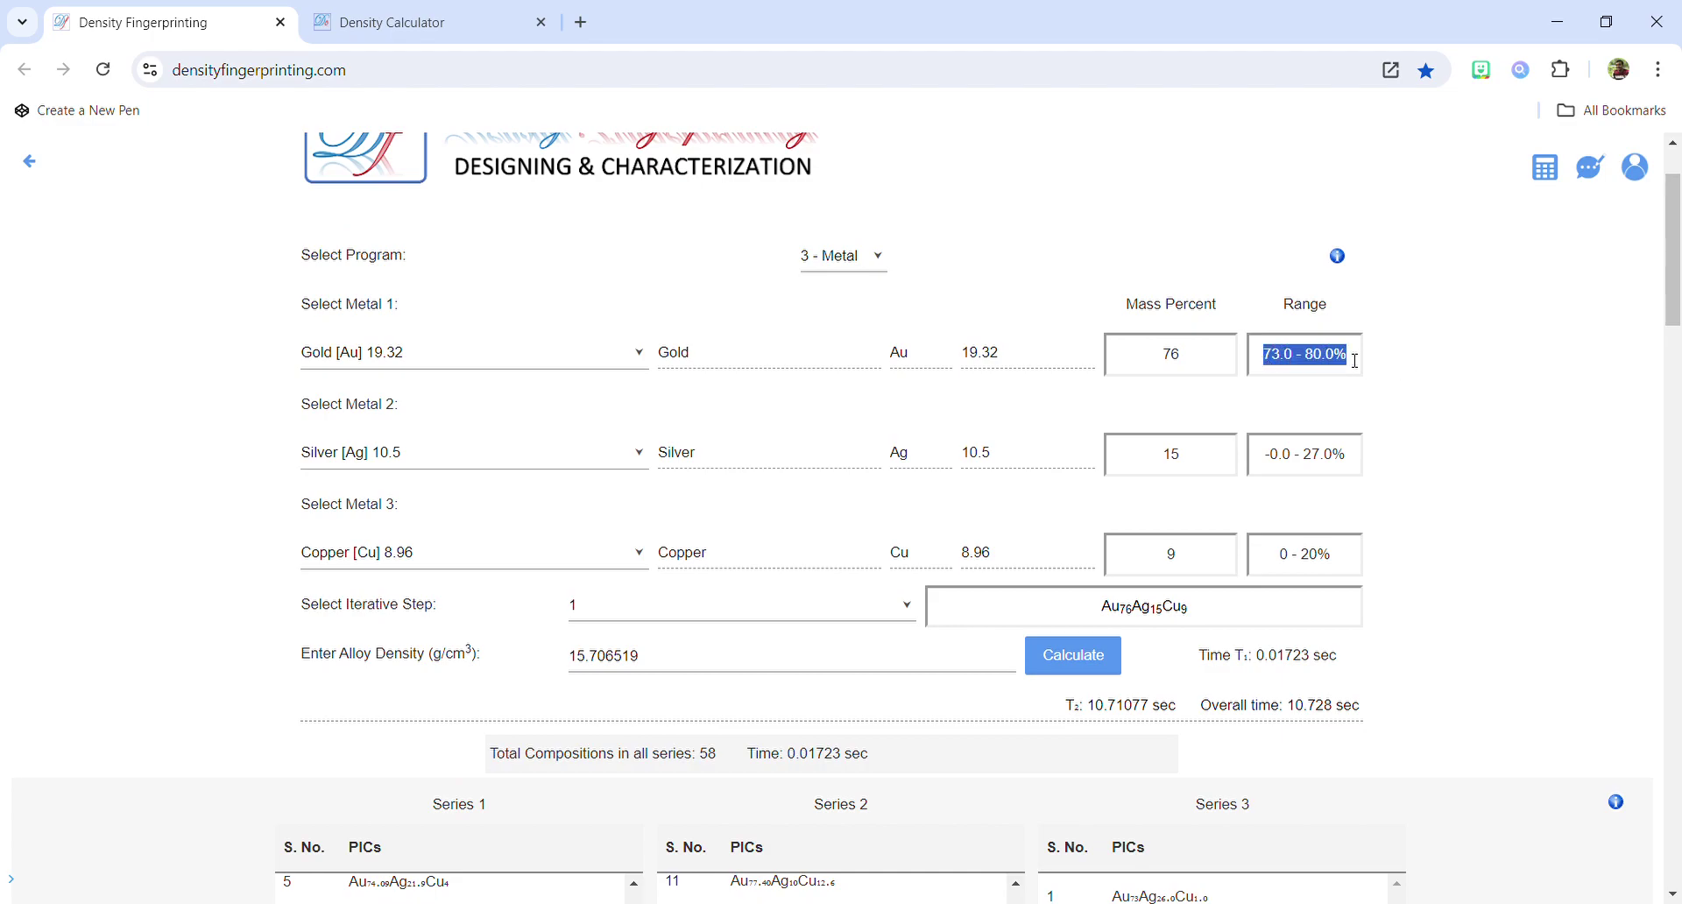
{"action": "triple_click", "coordinate": [1279, 466]}
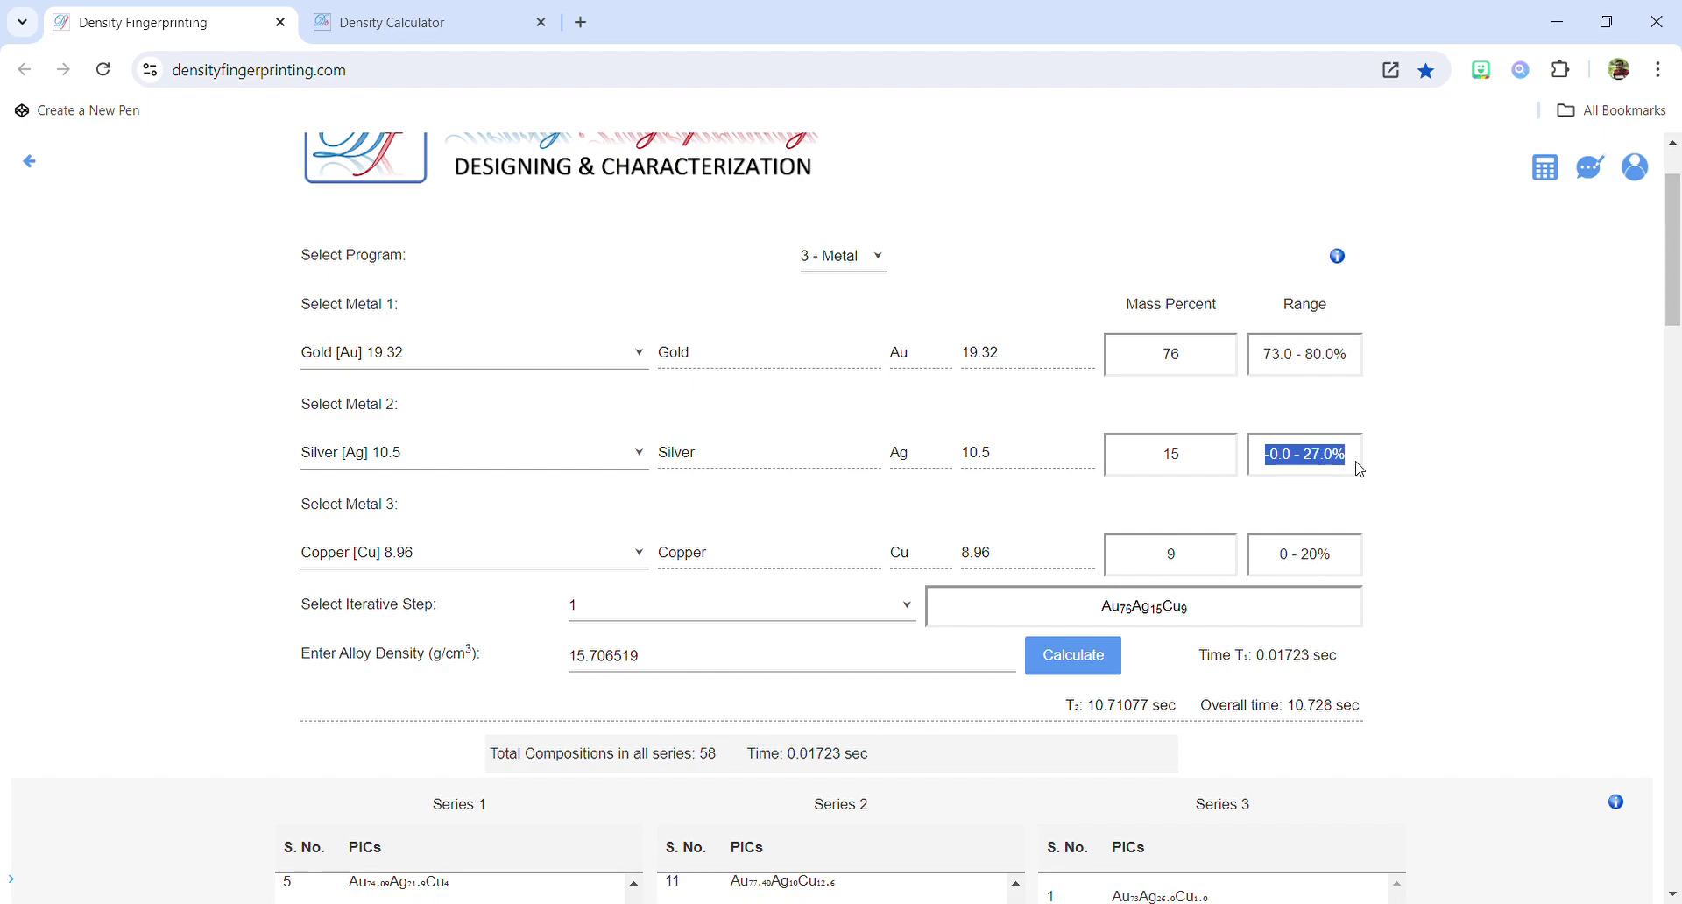
{"action": "triple_click", "coordinate": [1340, 555]}
{"action": "left_click", "coordinate": [1612, 531]}
{"action": "scroll", "coordinate": [1612, 532], "scroll_direction": "down", "scroll_amount": 3}
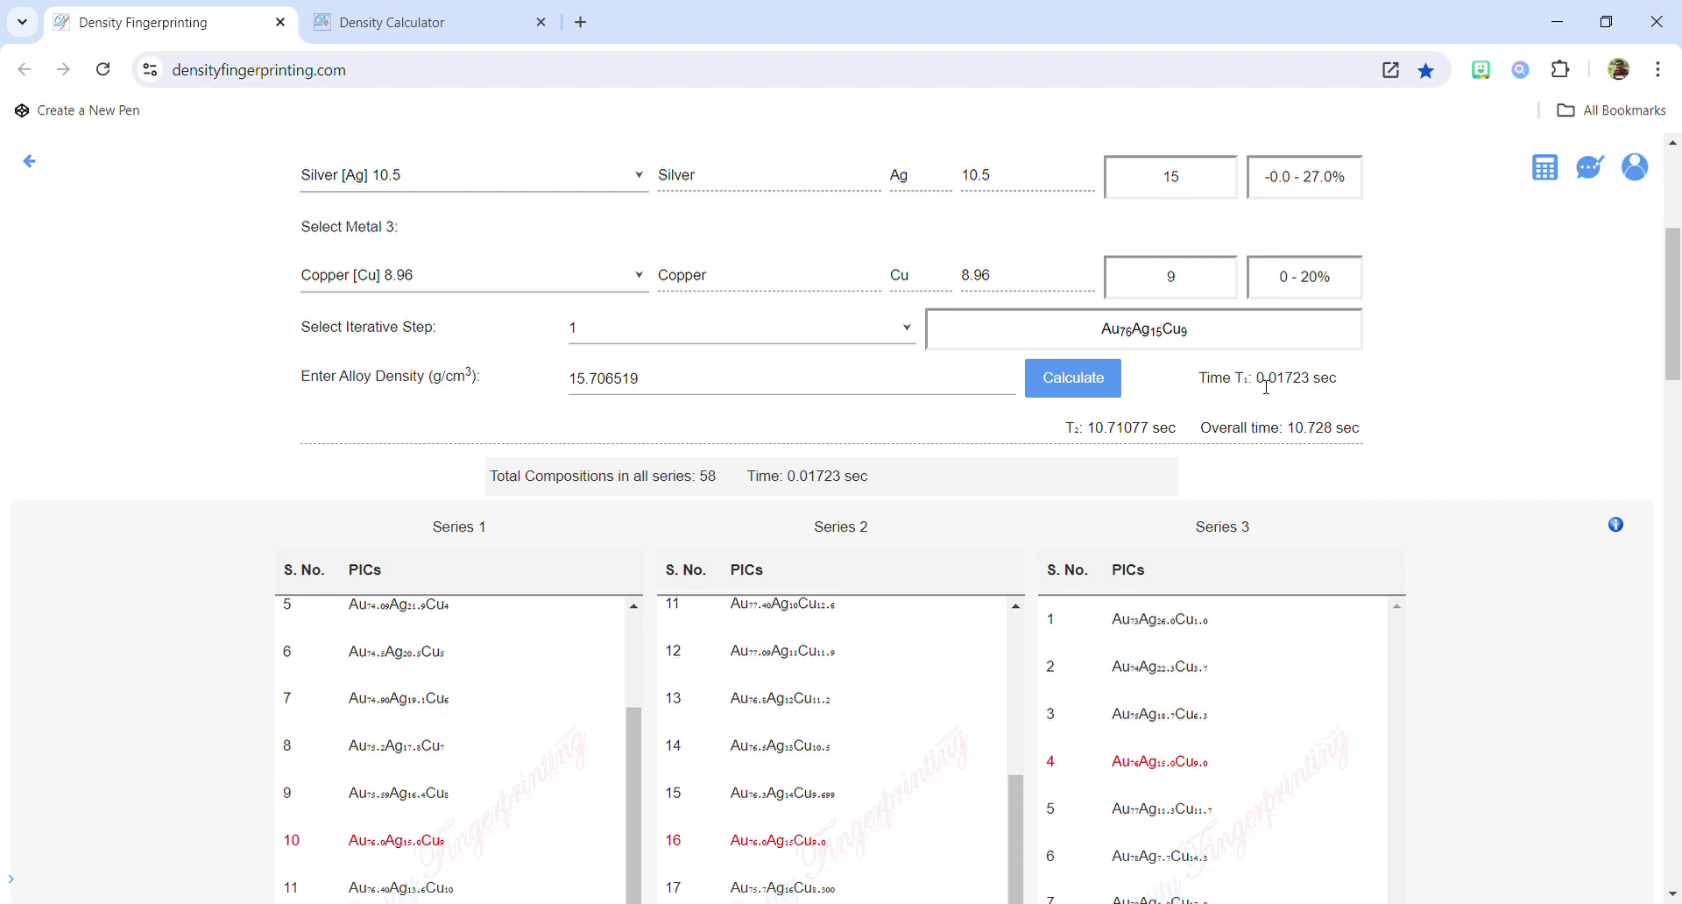
Examine the calculation times T₁ and T₂ and the overall time beside the decoded alloy's mass percents.
{"action": "left_click_drag", "start_coordinate": [1258, 379], "coordinate": [1384, 378]}
{"action": "left_click", "coordinate": [1465, 425]}
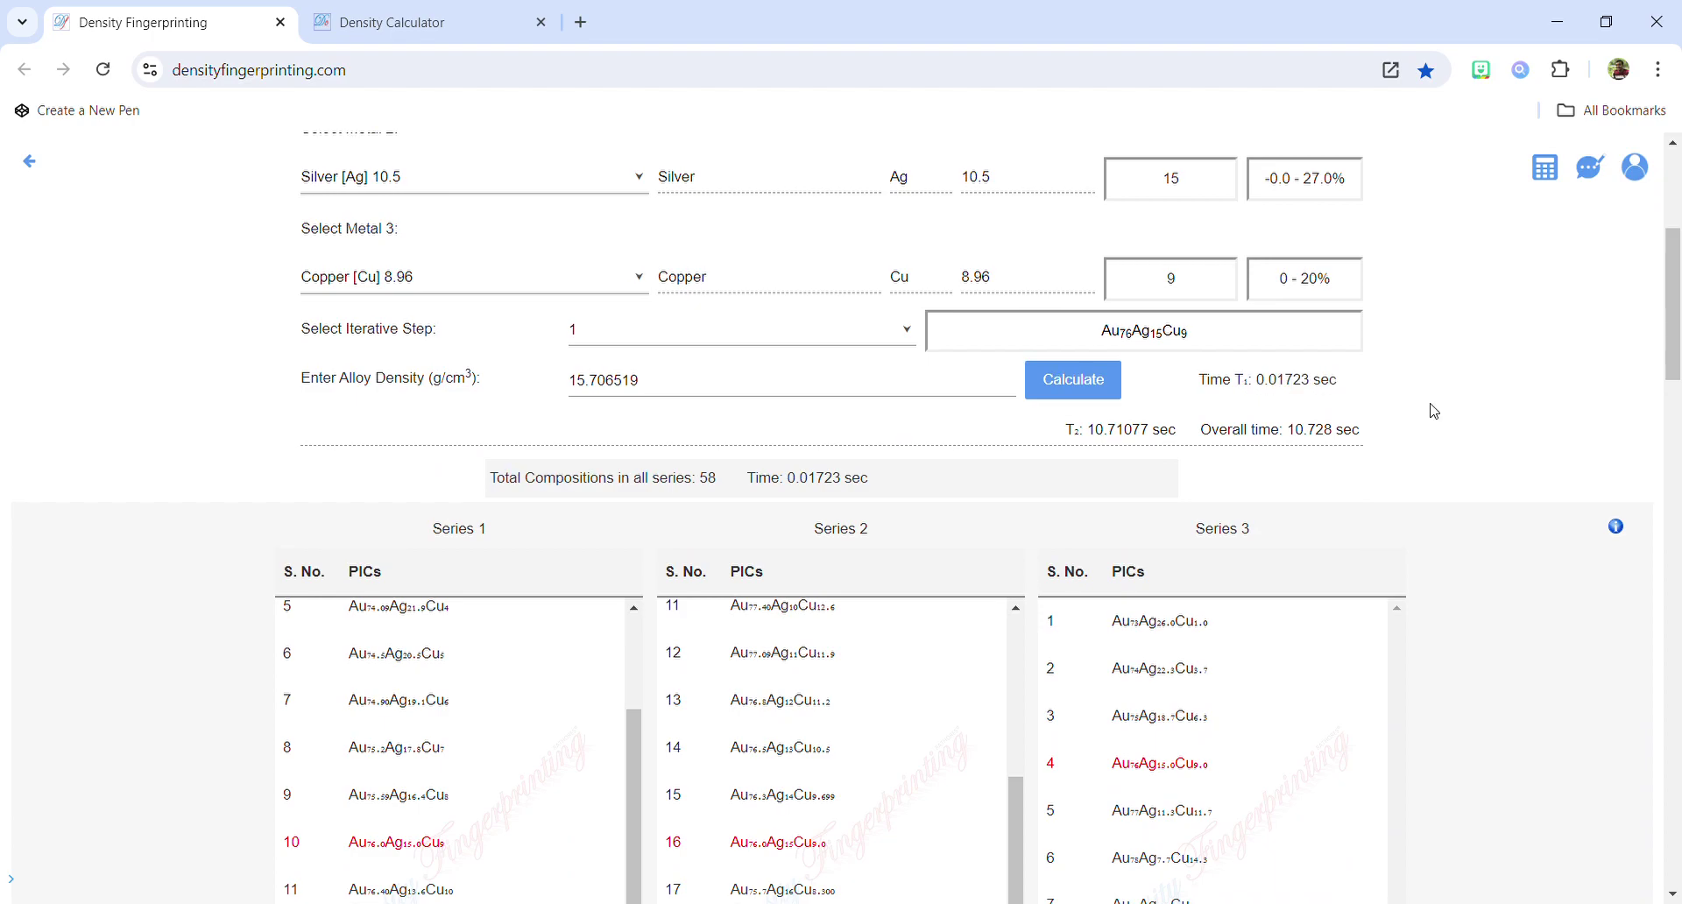
{"action": "scroll", "coordinate": [1433, 408], "scroll_direction": "up", "scroll_amount": 3}
{"action": "double_click", "coordinate": [1219, 588]}
{"action": "left_click", "coordinate": [1453, 676]}
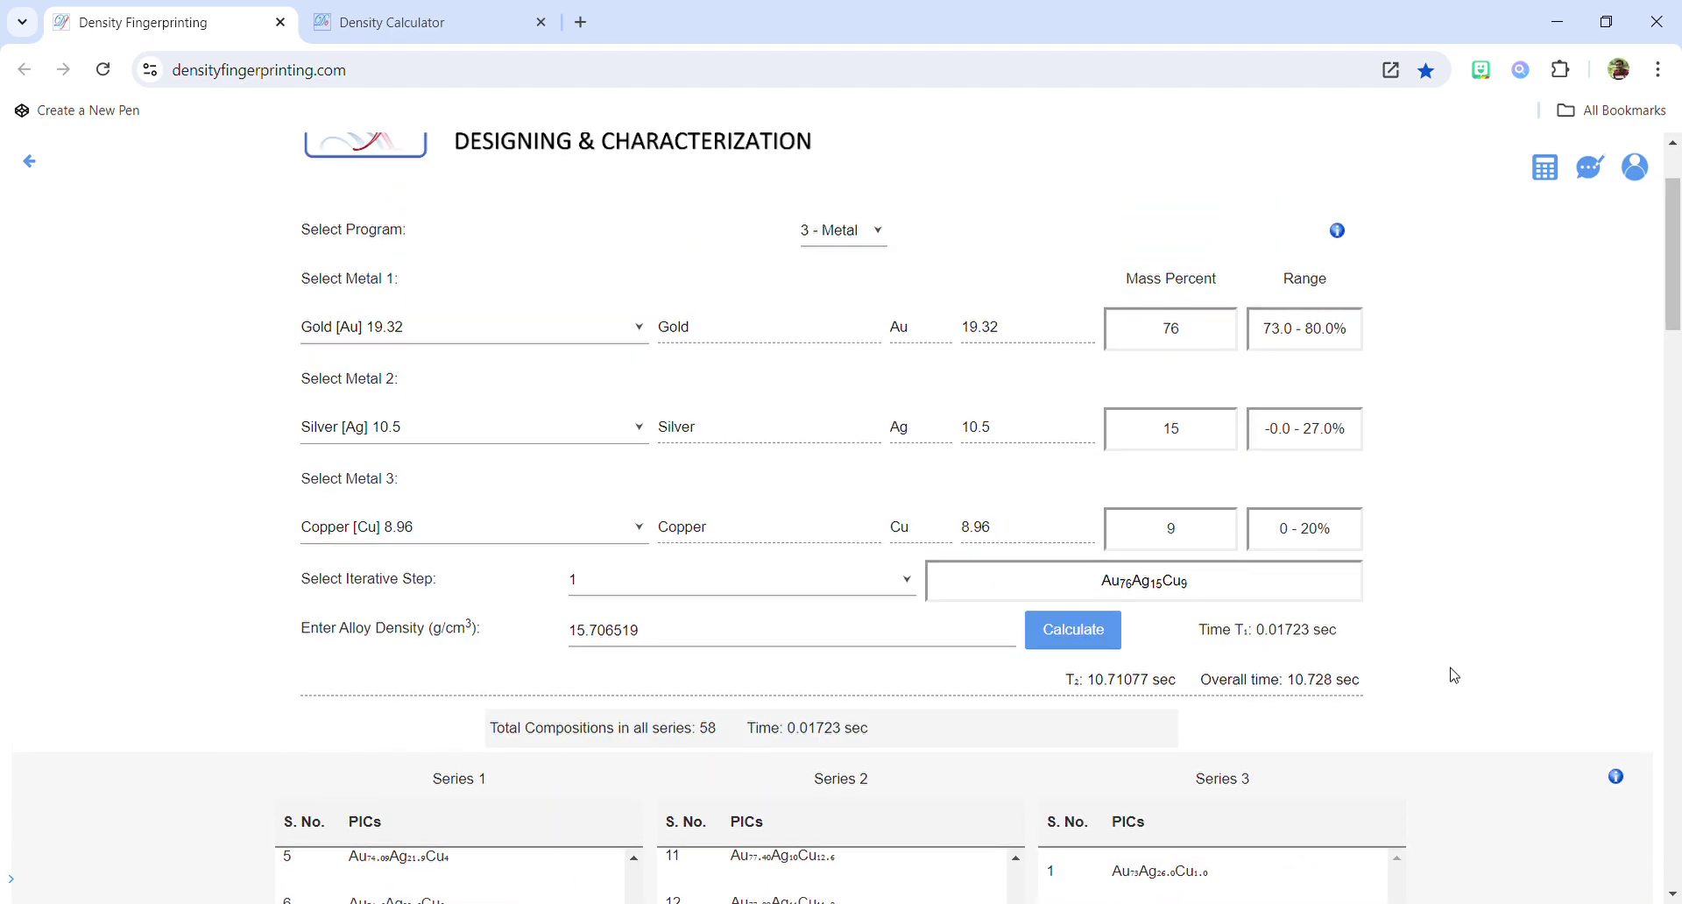
{"action": "scroll", "coordinate": [1452, 676], "scroll_direction": "down", "scroll_amount": 2}
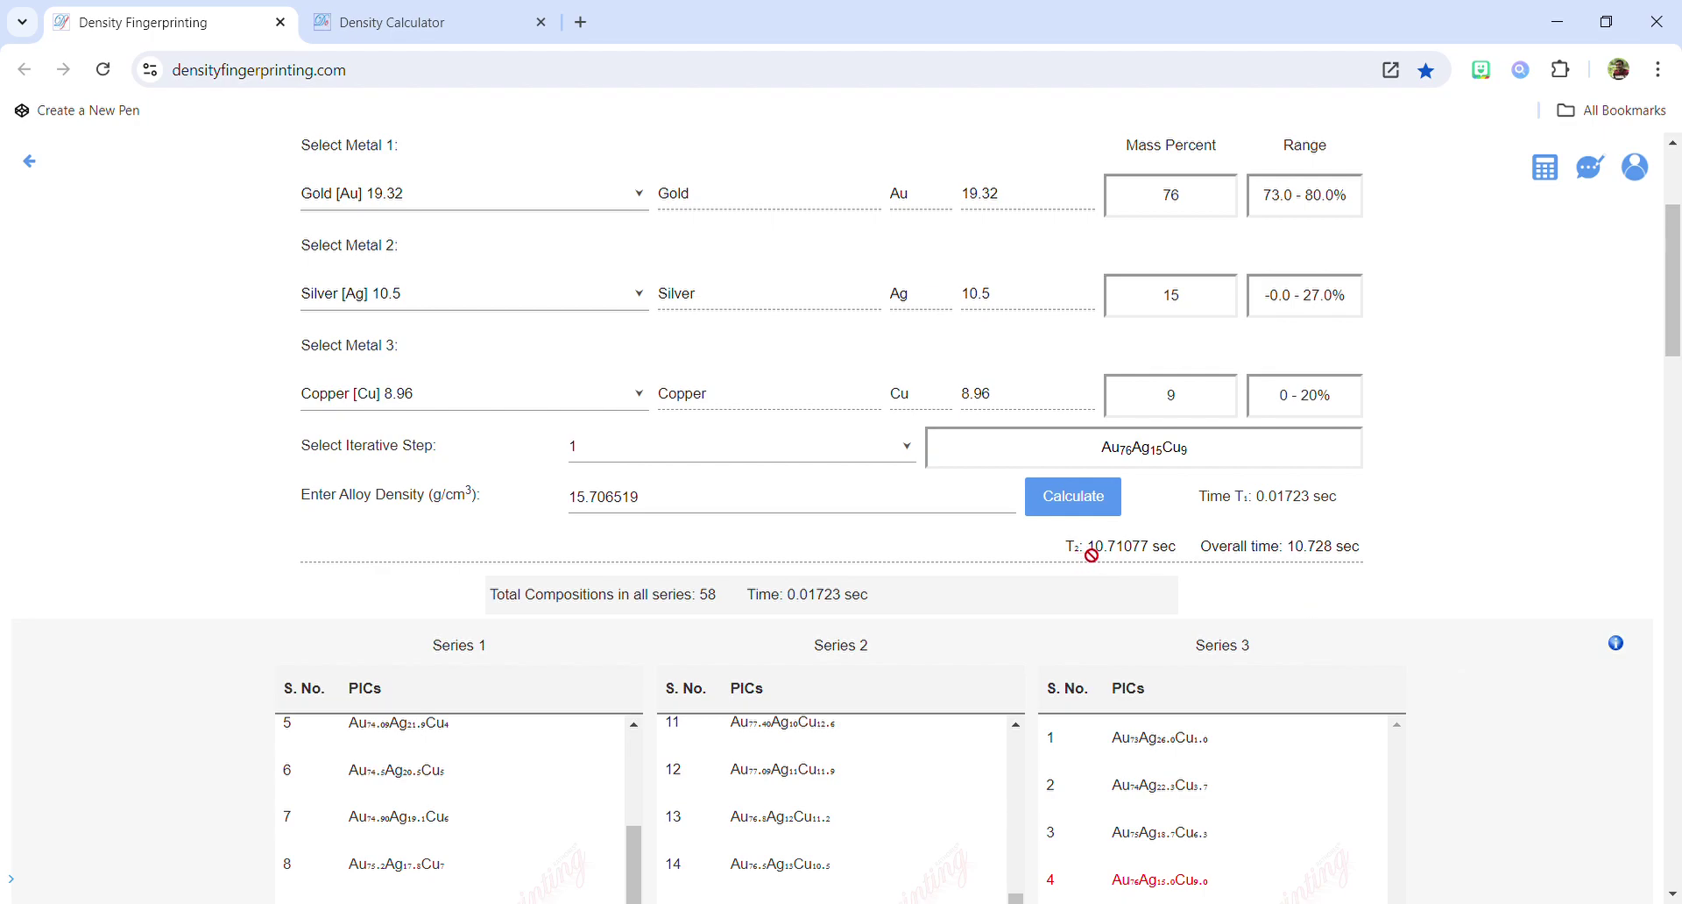
Compare the highlighted concordant compositions in the Series 1, Series 2 and Series 3 tables.
{"action": "scroll", "coordinate": [1519, 498], "scroll_direction": "down", "scroll_amount": 3}
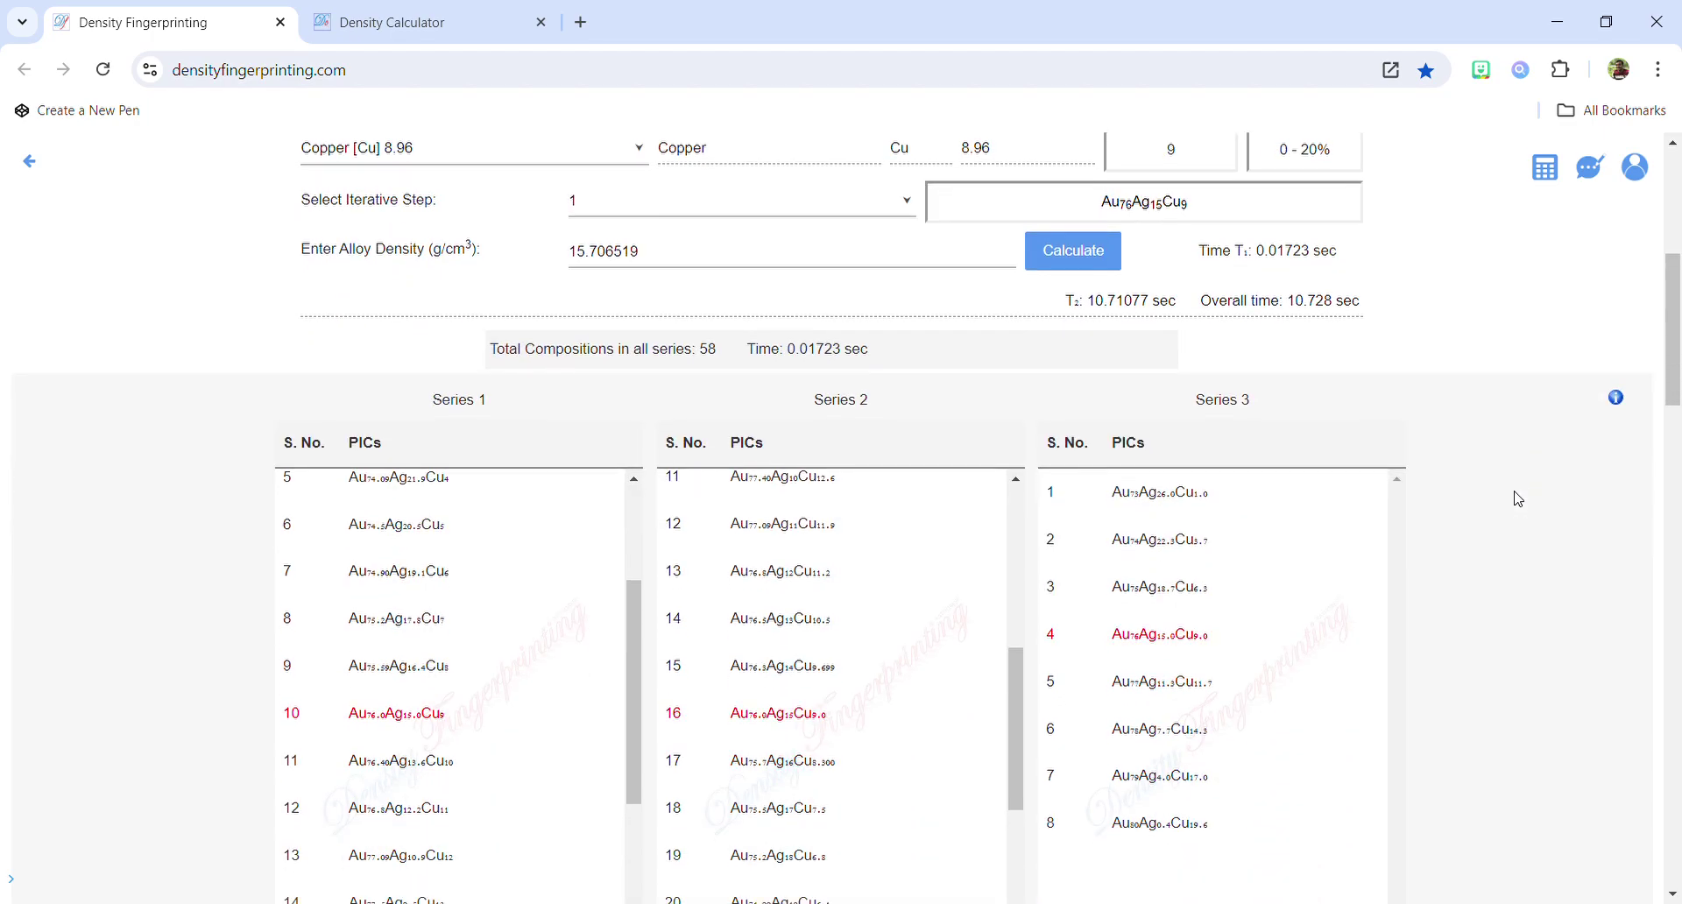
{"action": "scroll", "coordinate": [1626, 502], "scroll_direction": "down", "scroll_amount": 2}
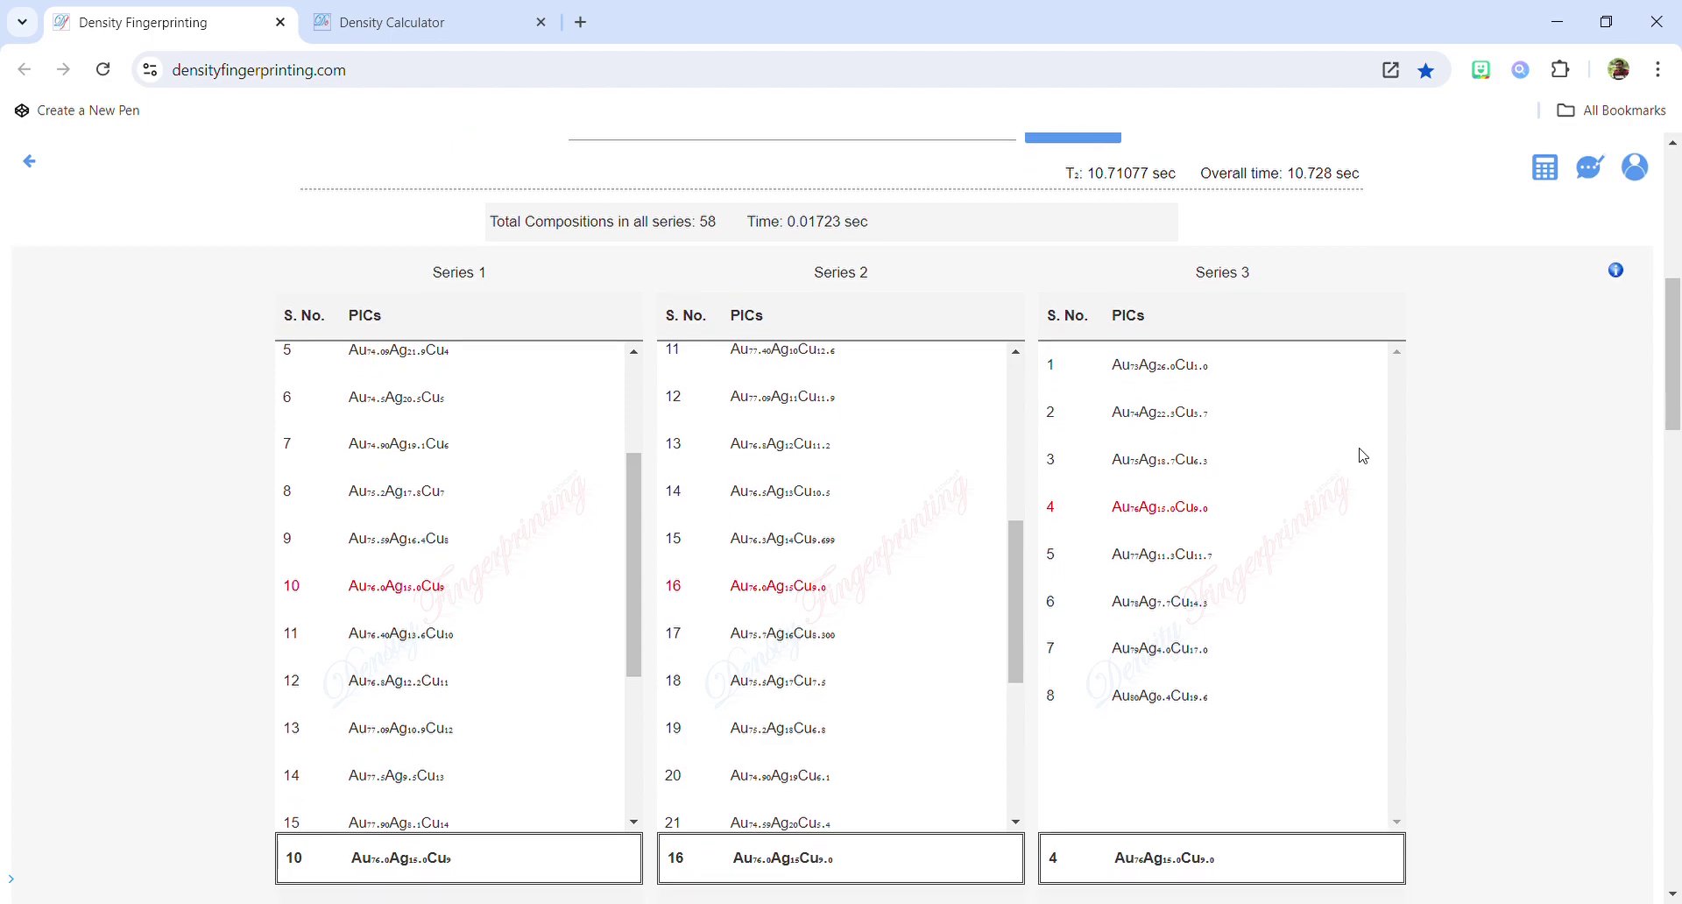
{"action": "scroll", "coordinate": [1580, 467], "scroll_direction": "down", "scroll_amount": 1}
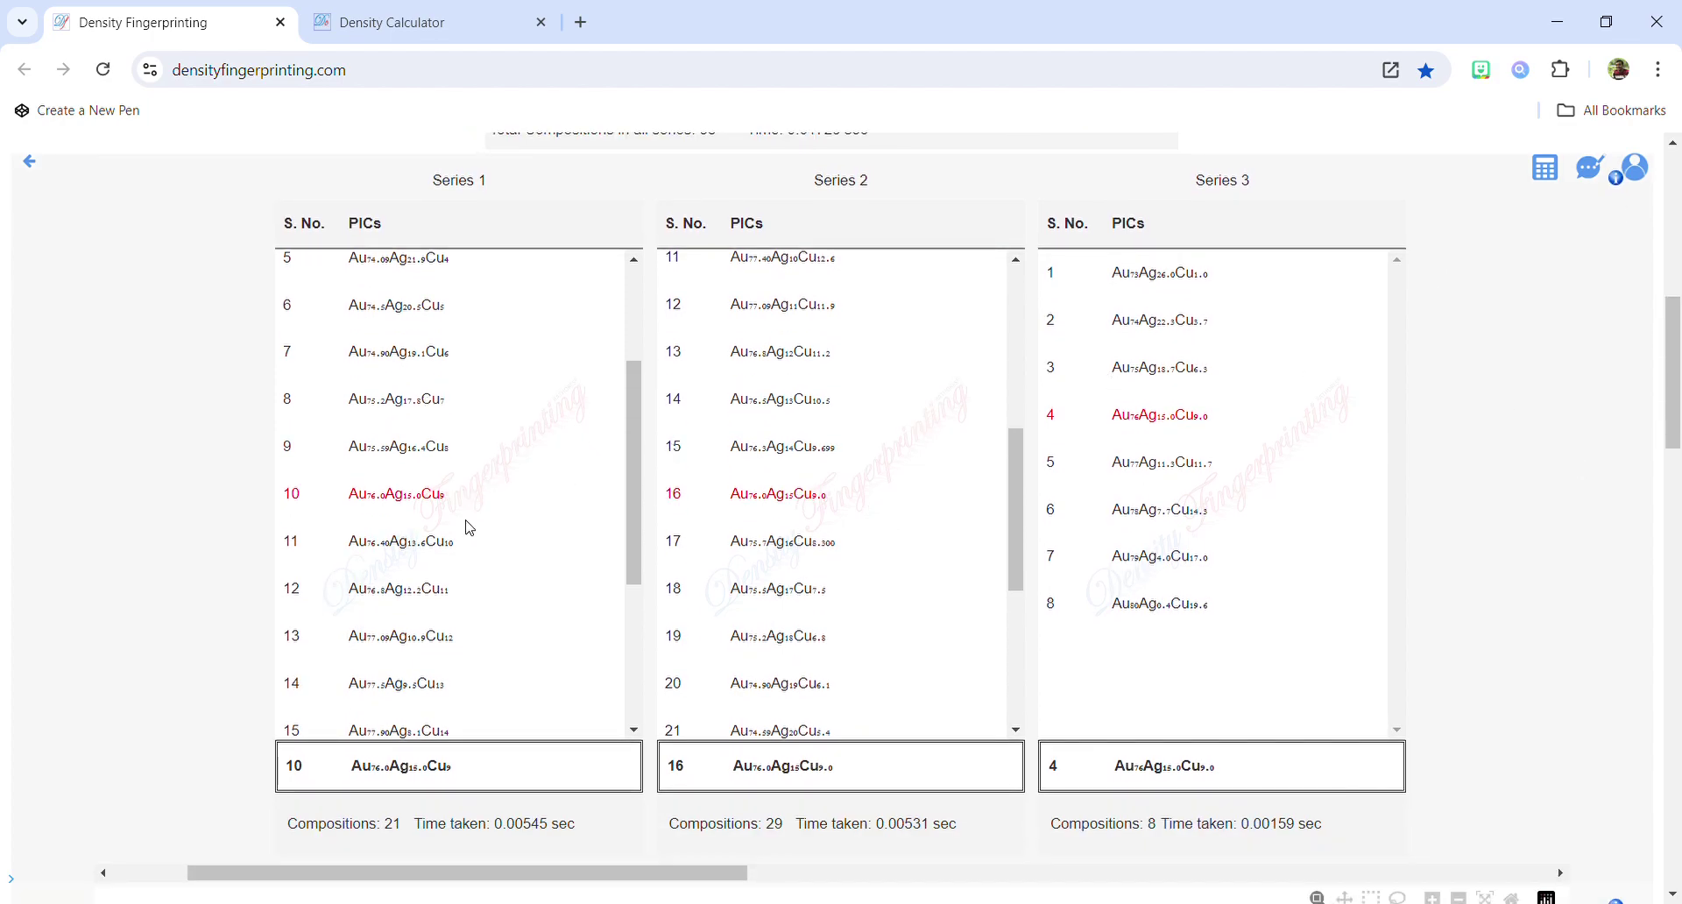
{"action": "left_click_drag", "start_coordinate": [350, 503], "coordinate": [449, 503]}
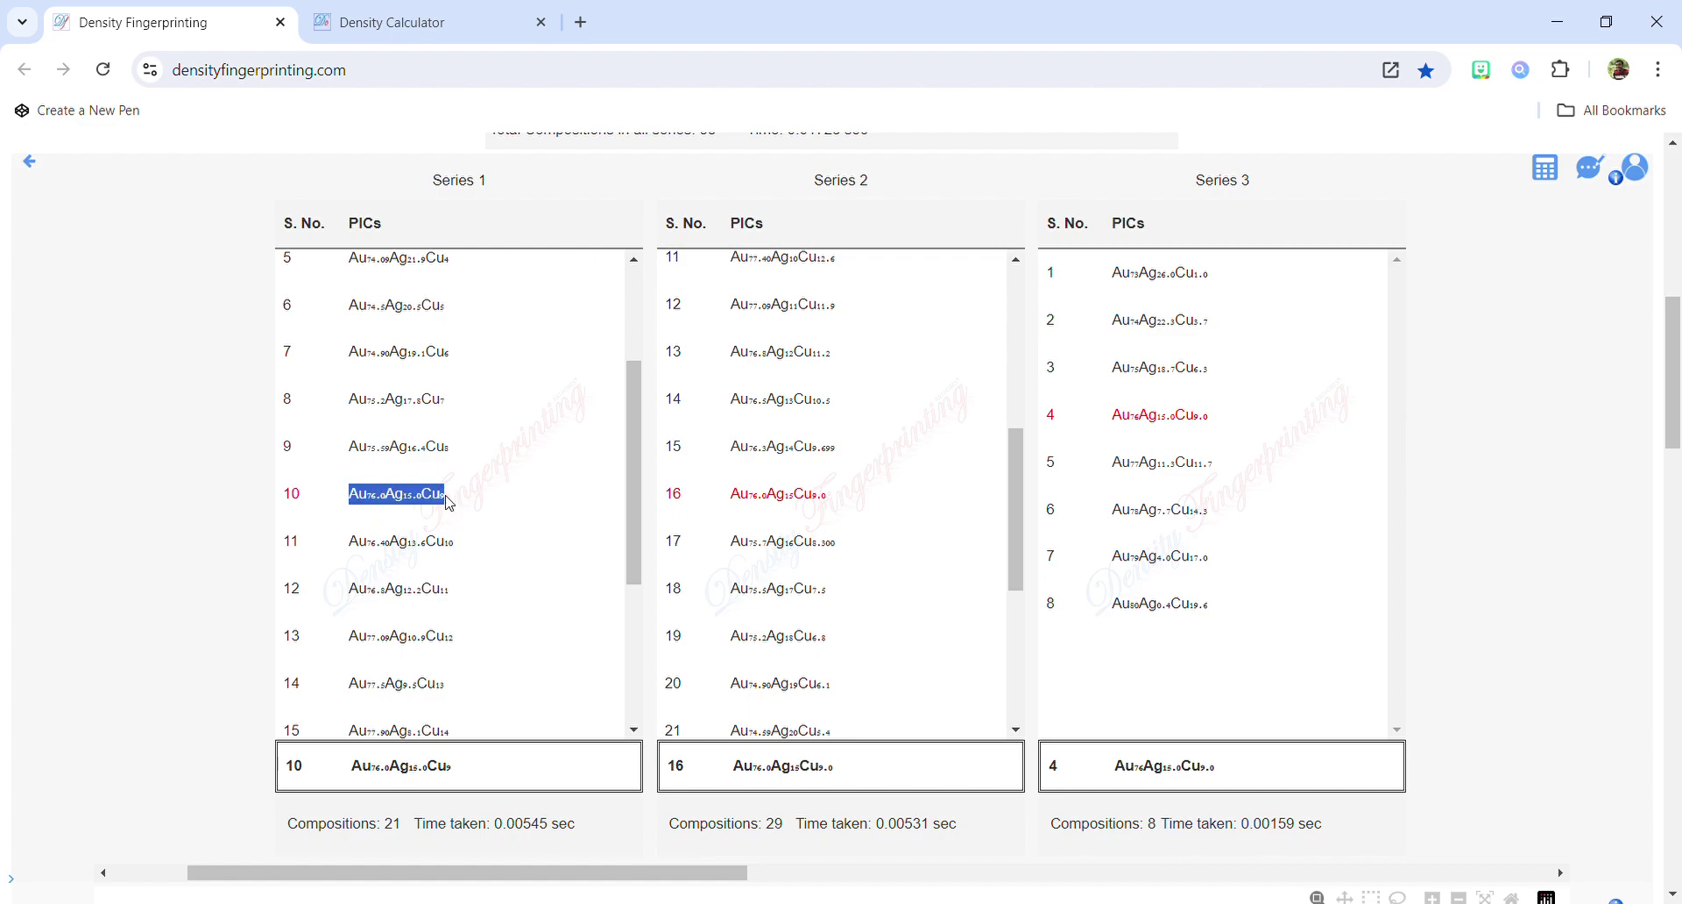
{"action": "left_click", "coordinate": [812, 499]}
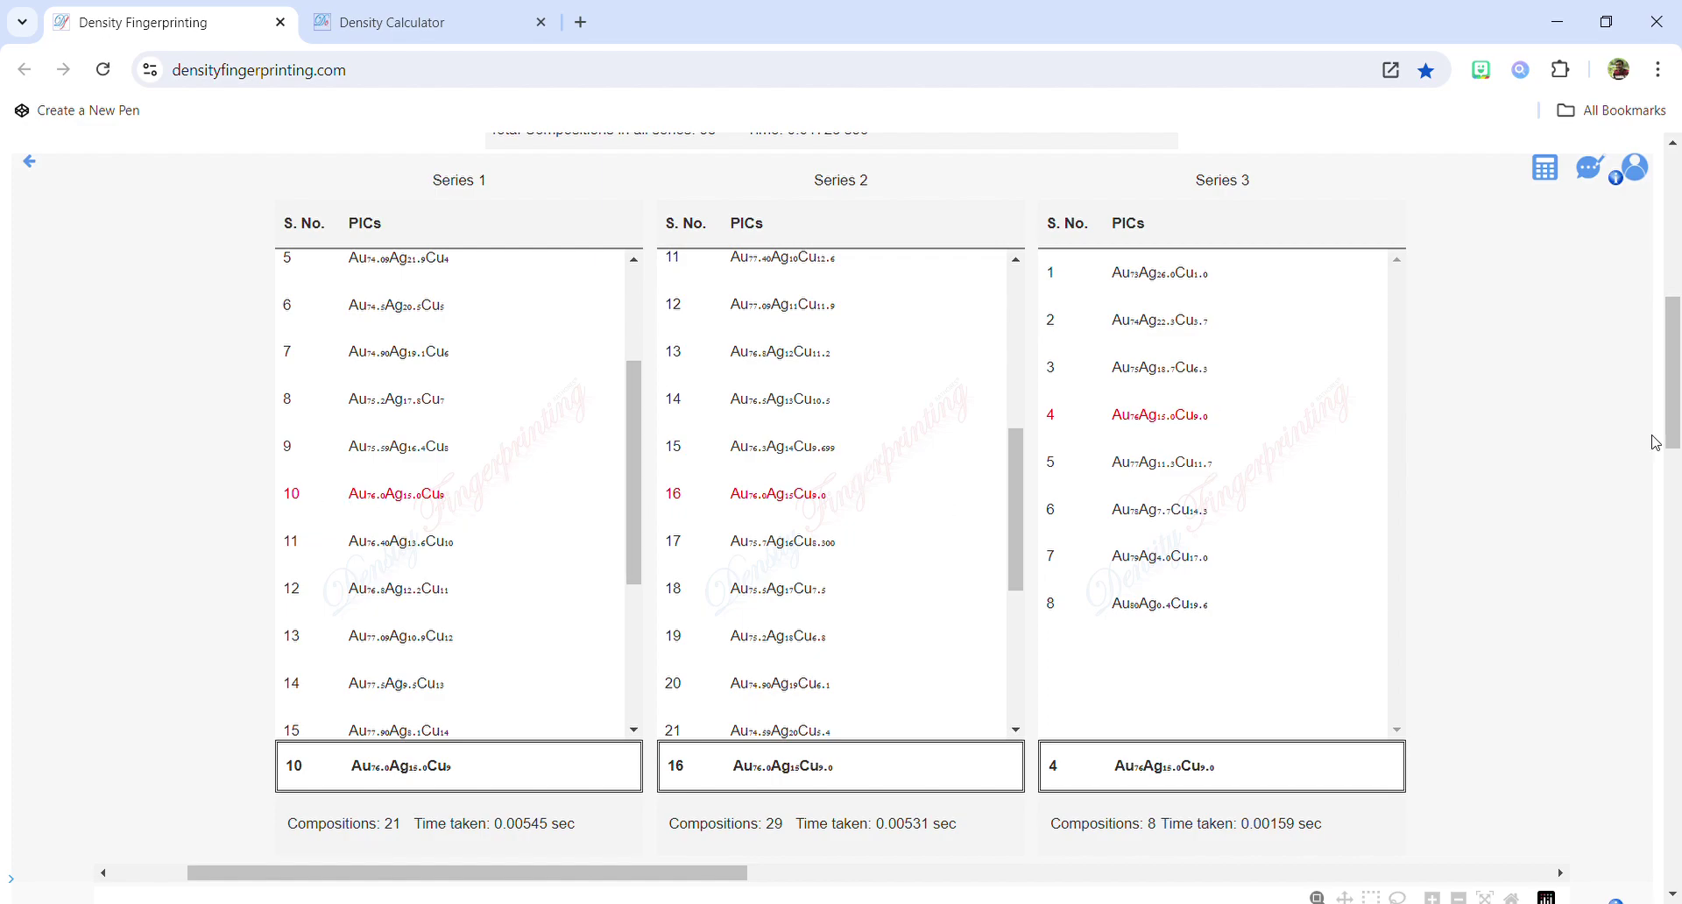
Zoom the Composition Spectrum in on the alloy's fingerprints, and hide and restore its three series one by one.
{"action": "scroll", "coordinate": [1654, 442], "scroll_direction": "down", "scroll_amount": 8}
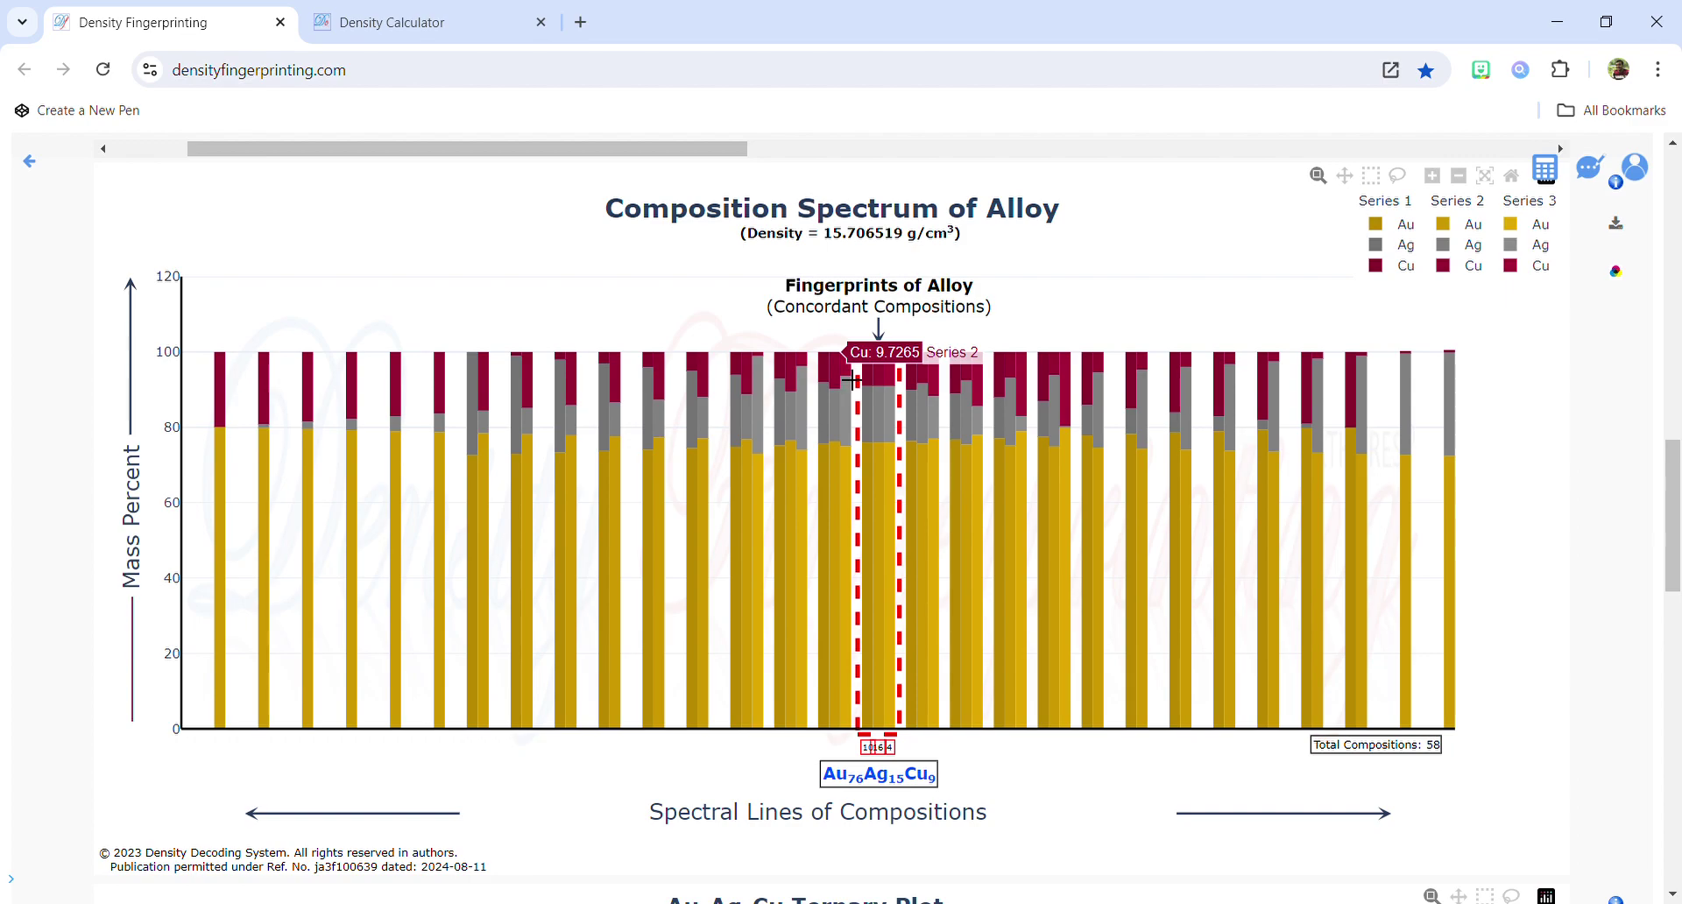
{"action": "left_click_drag", "start_coordinate": [711, 327], "coordinate": [1052, 323]}
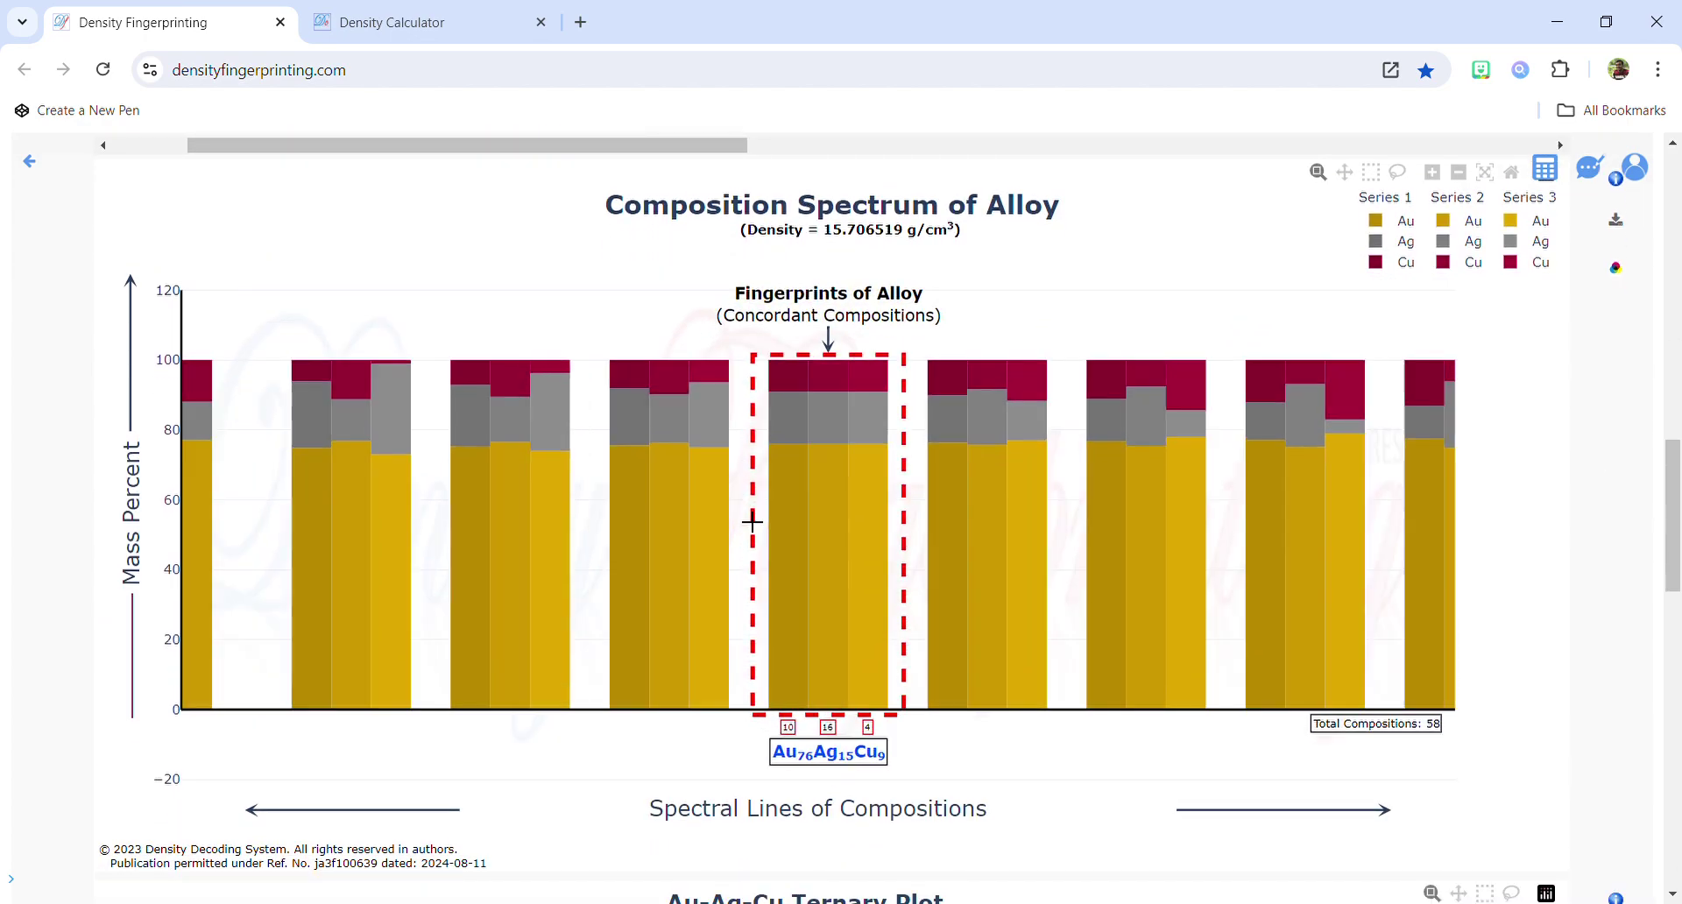
{"action": "left_click", "coordinate": [1535, 245]}
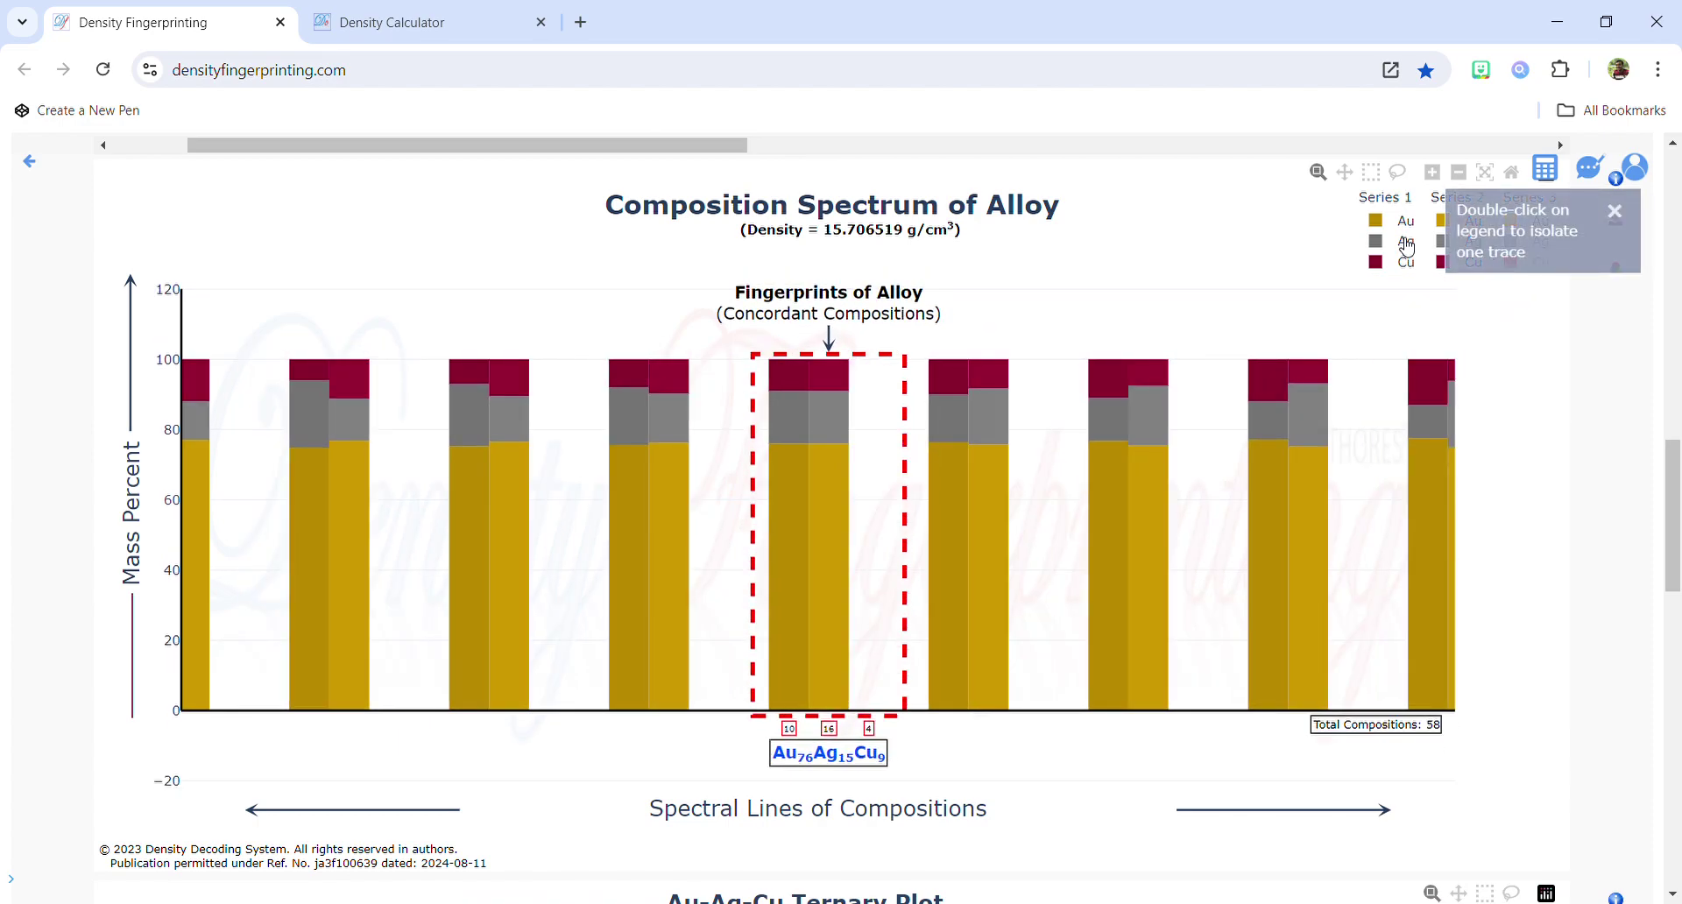
{"action": "left_click", "coordinate": [1439, 239]}
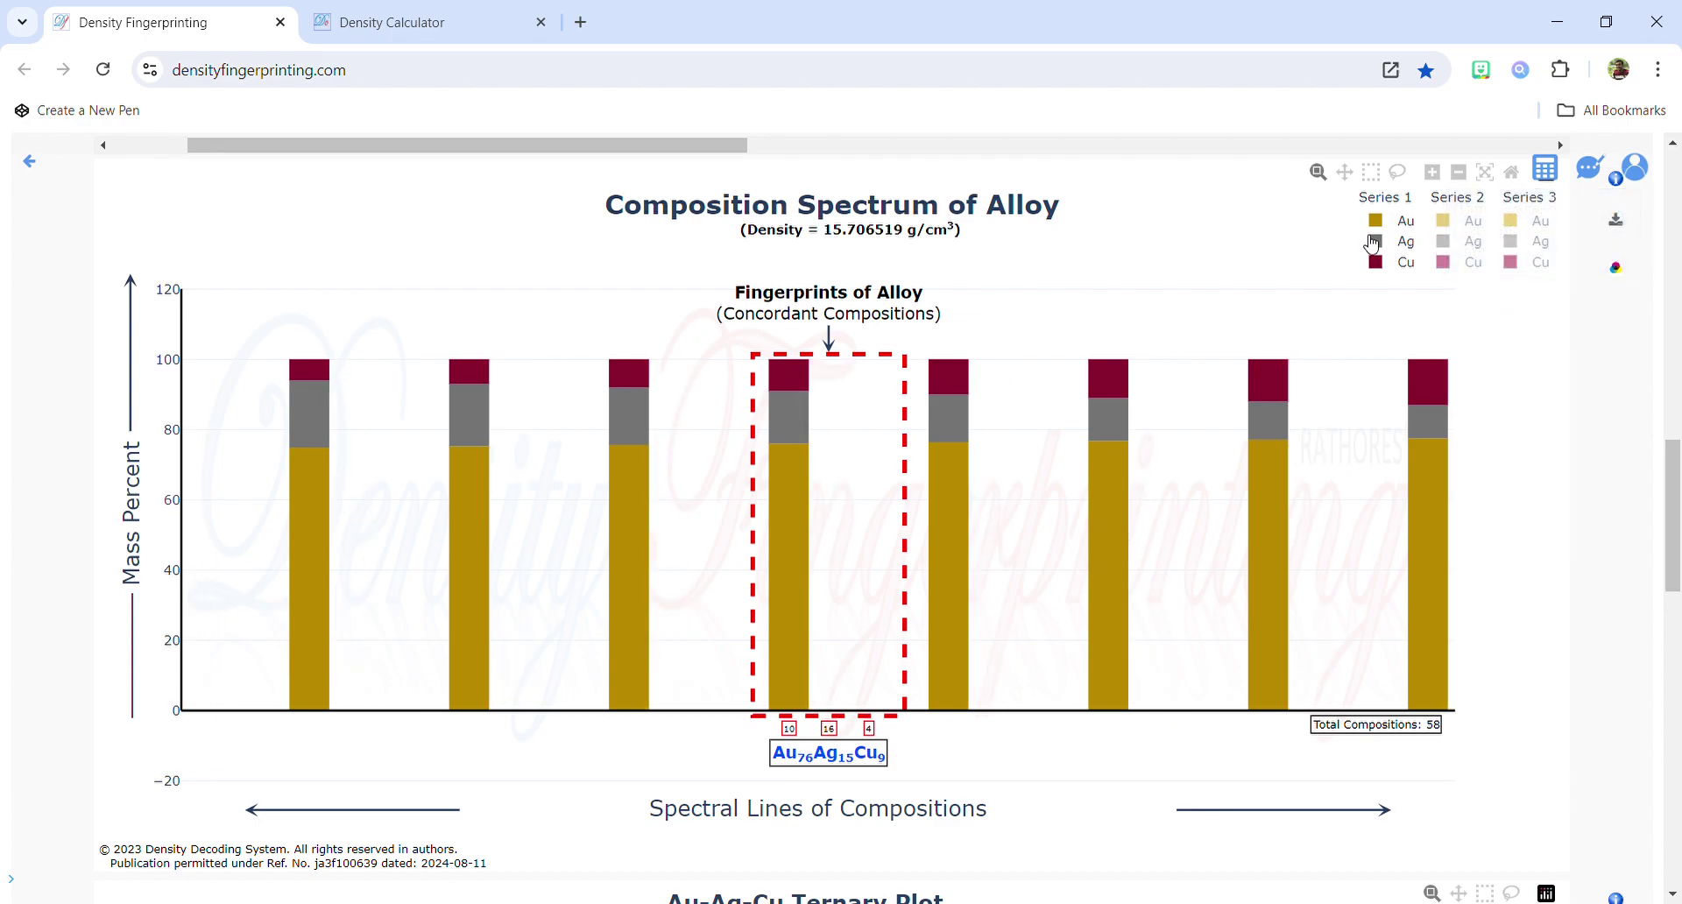
{"action": "left_click", "coordinate": [1371, 243]}
{"action": "left_click", "coordinate": [1513, 245]}
{"action": "left_click", "coordinate": [1465, 247]}
{"action": "left_click", "coordinate": [1413, 249]}
Open the spectrum's download options, choose For Personal Use, and cancel the download.
{"action": "left_click", "coordinate": [1634, 230]}
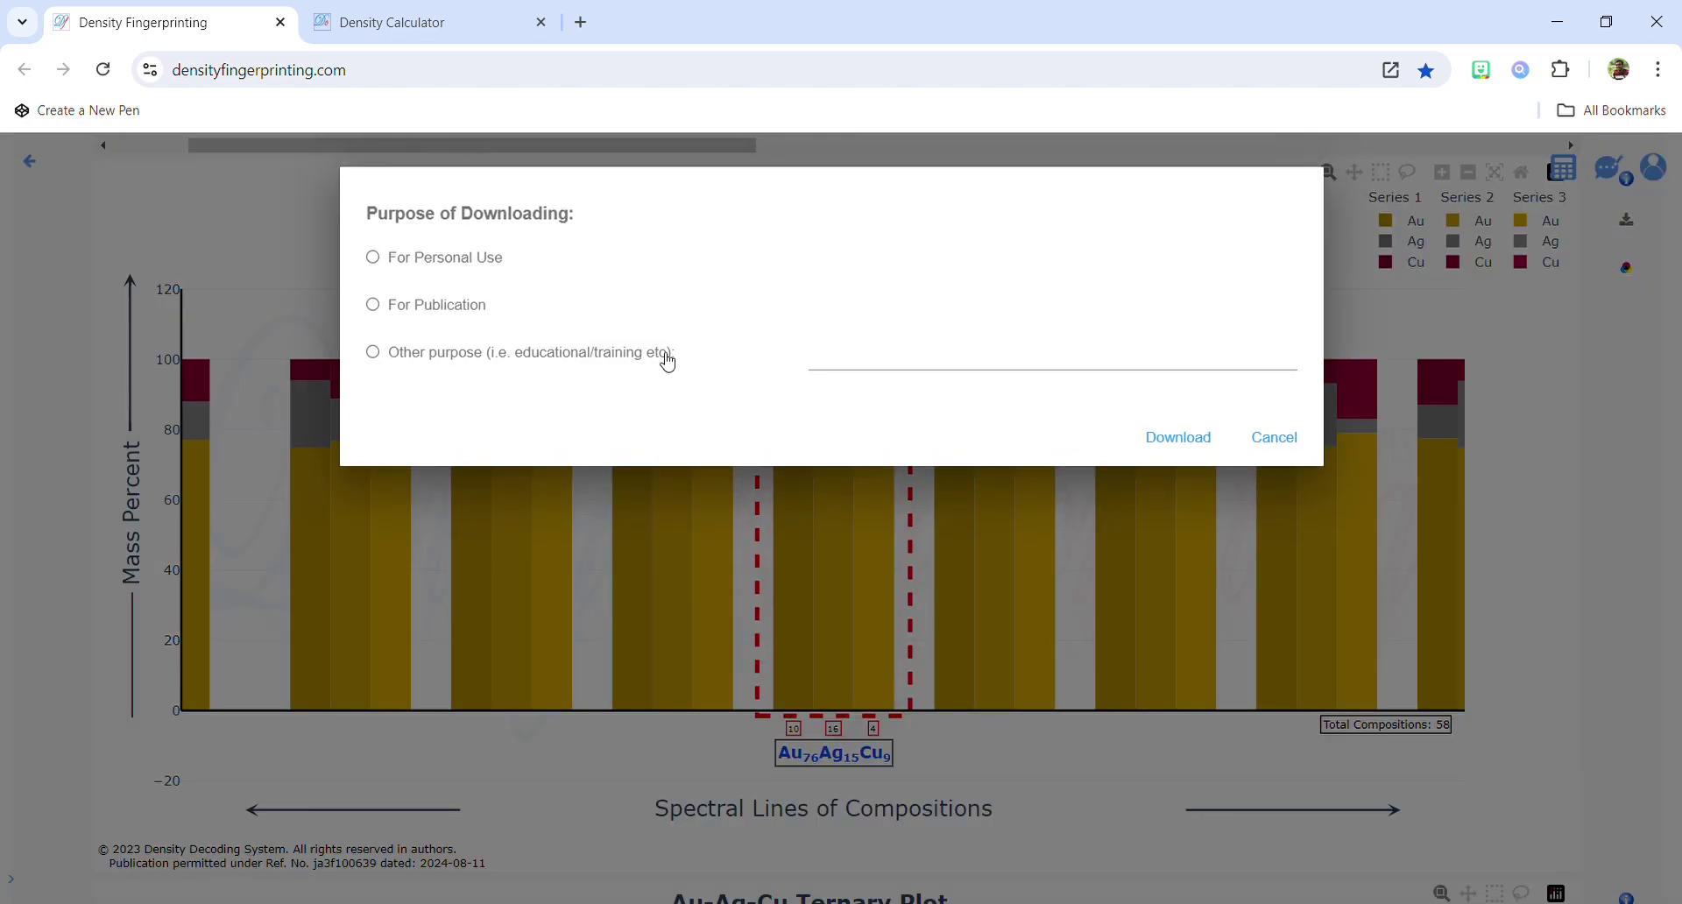
{"action": "left_click", "coordinate": [427, 266]}
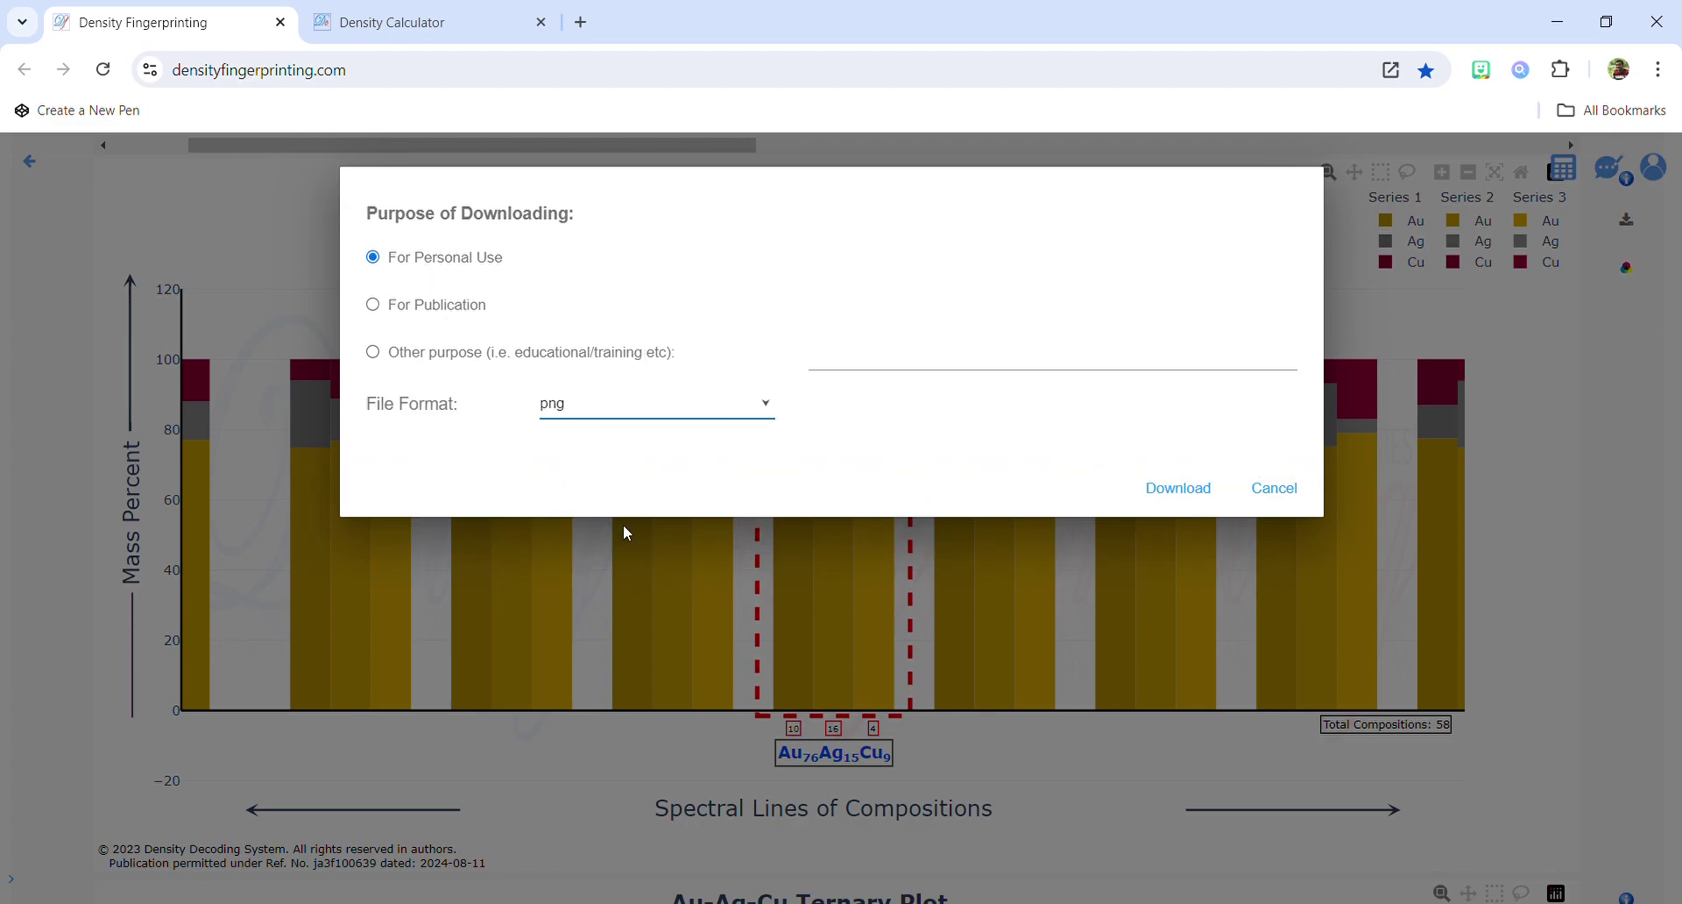
{"action": "left_click", "coordinate": [1275, 488]}
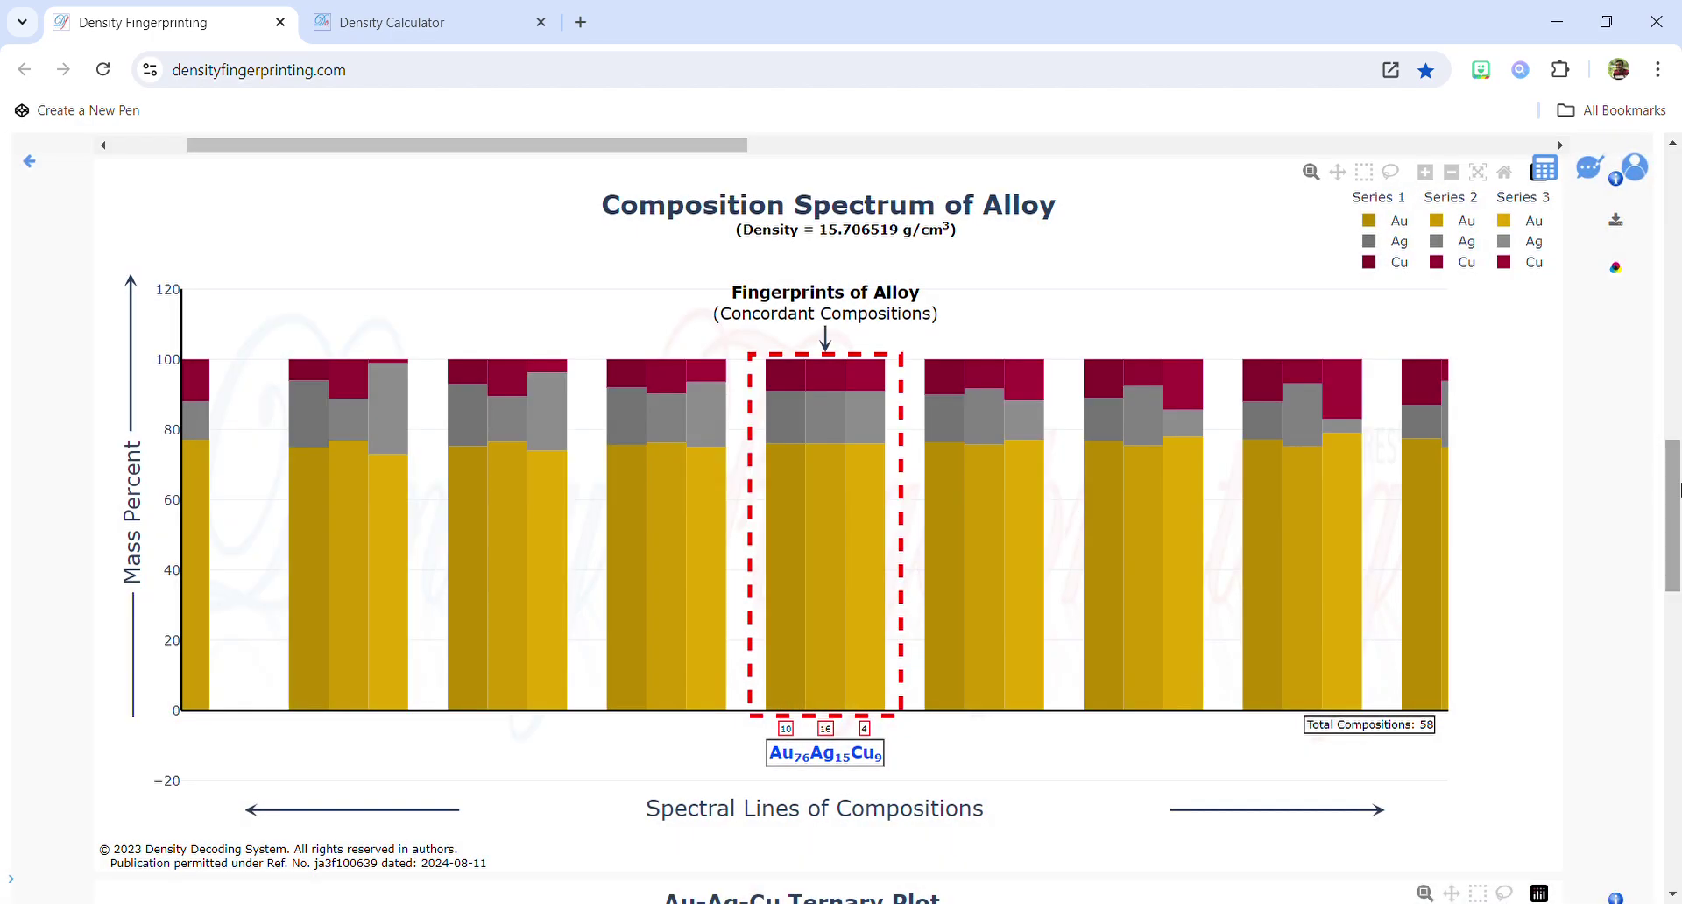
Zoom the Au-Ag-Cu Ternary Plot in on the marked Au76Ag15Cu9 point and inspect that point's composition.
{"action": "scroll", "coordinate": [1625, 471], "scroll_direction": "down", "scroll_amount": 3}
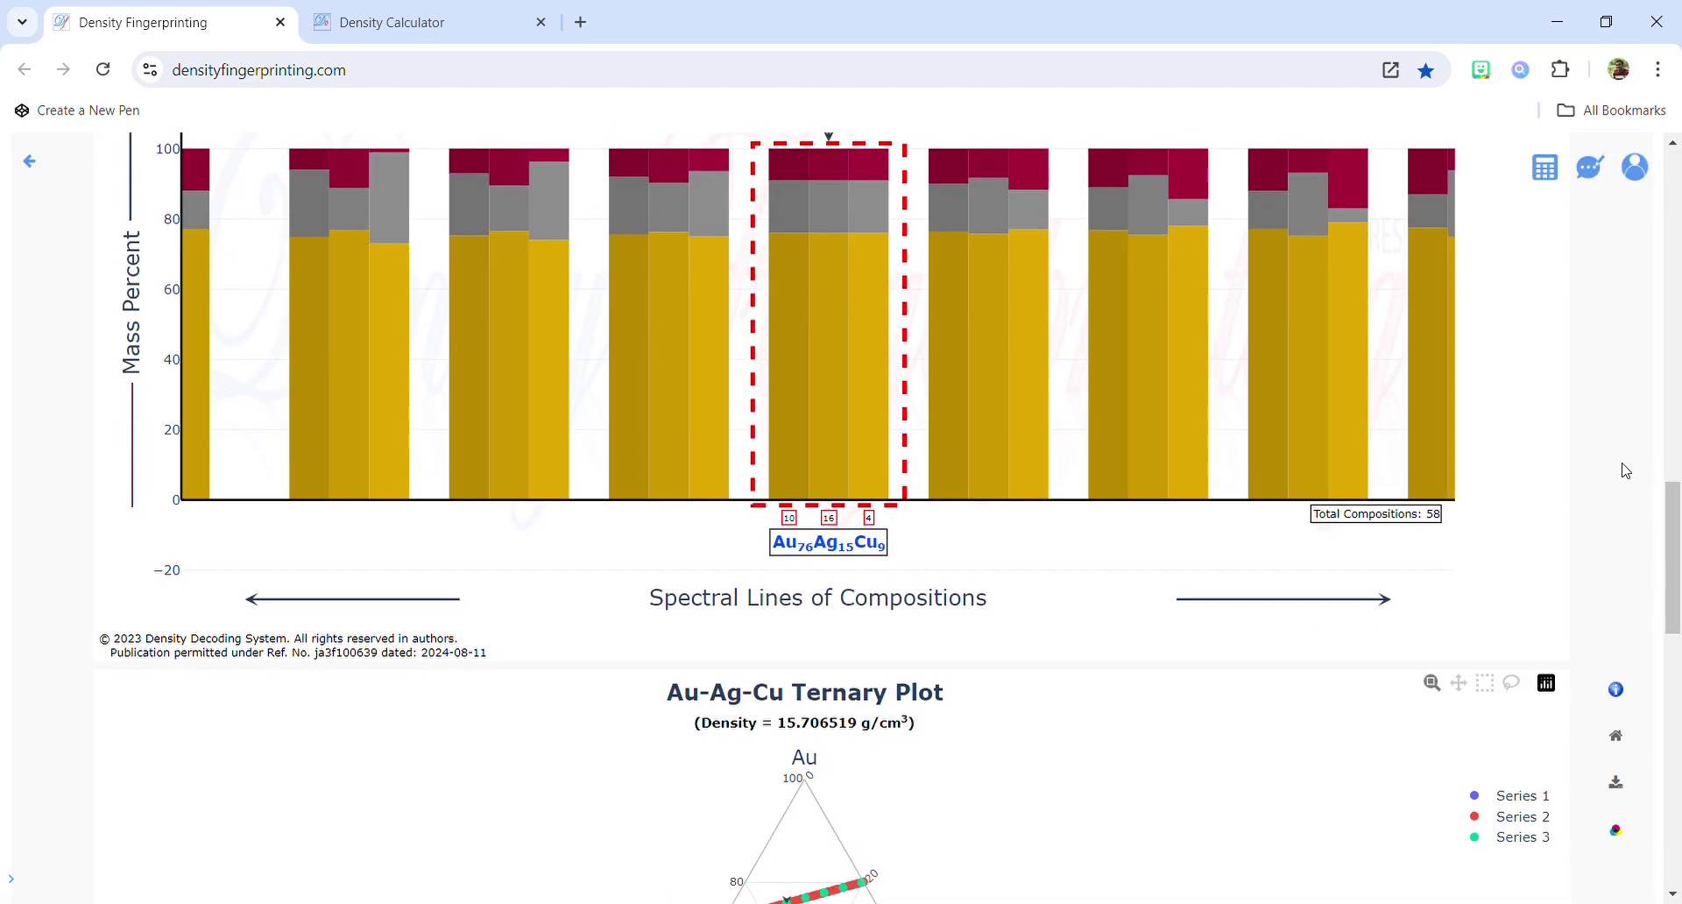
{"action": "scroll", "coordinate": [1625, 470], "scroll_direction": "up", "scroll_amount": 3}
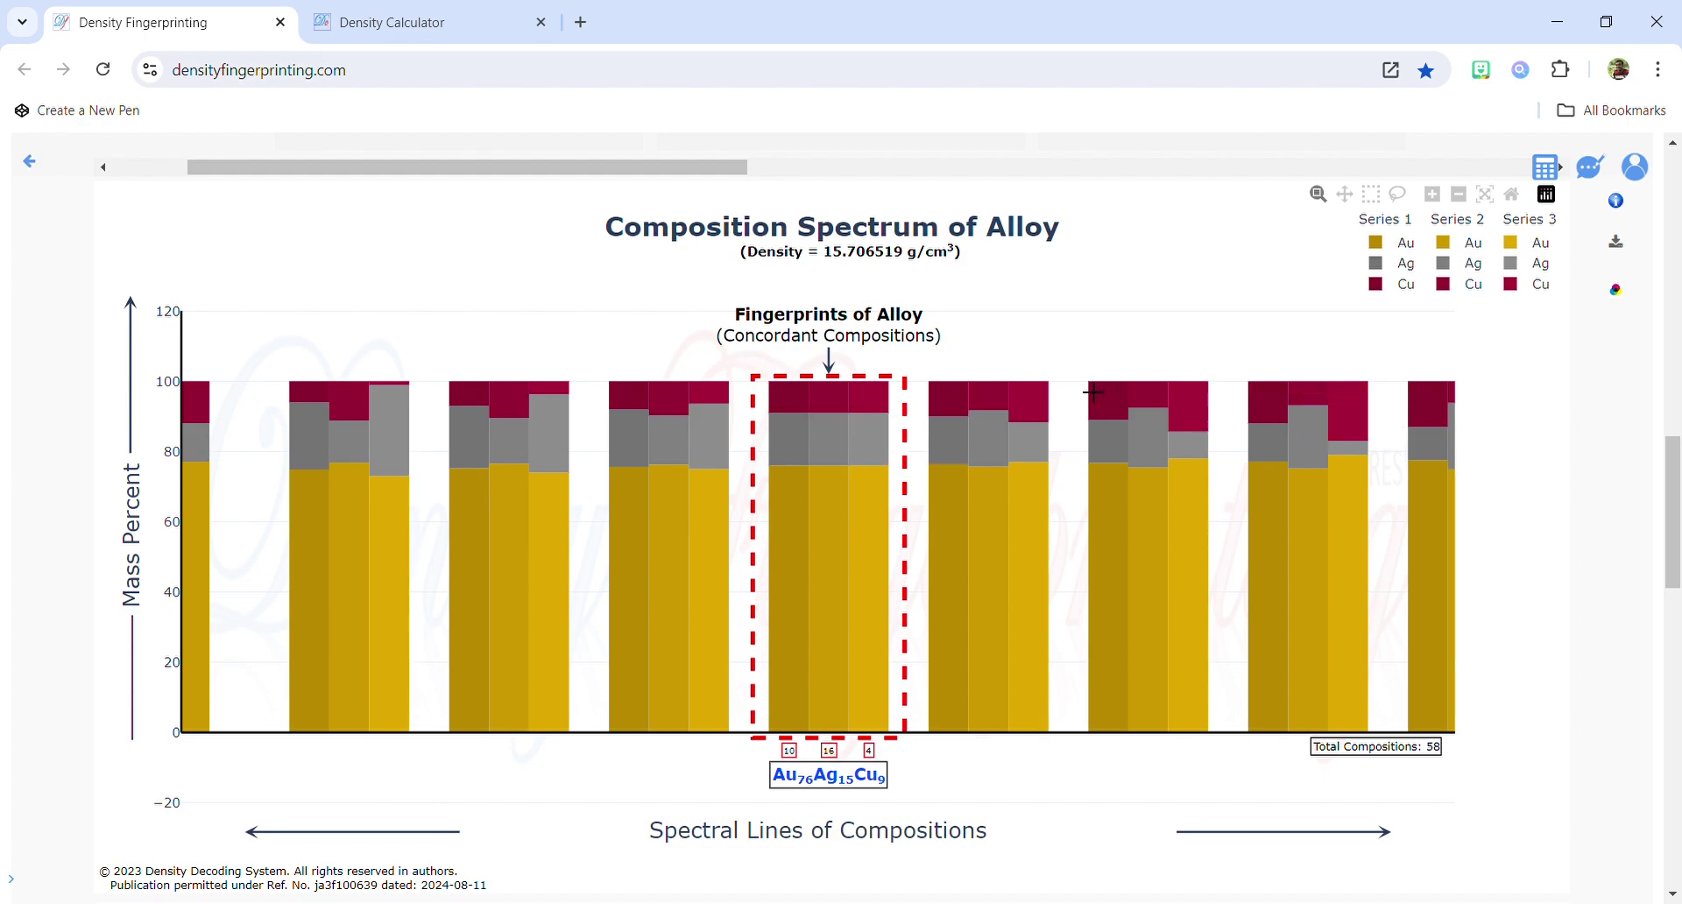
{"action": "scroll", "coordinate": [1625, 458], "scroll_direction": "down", "scroll_amount": 1}
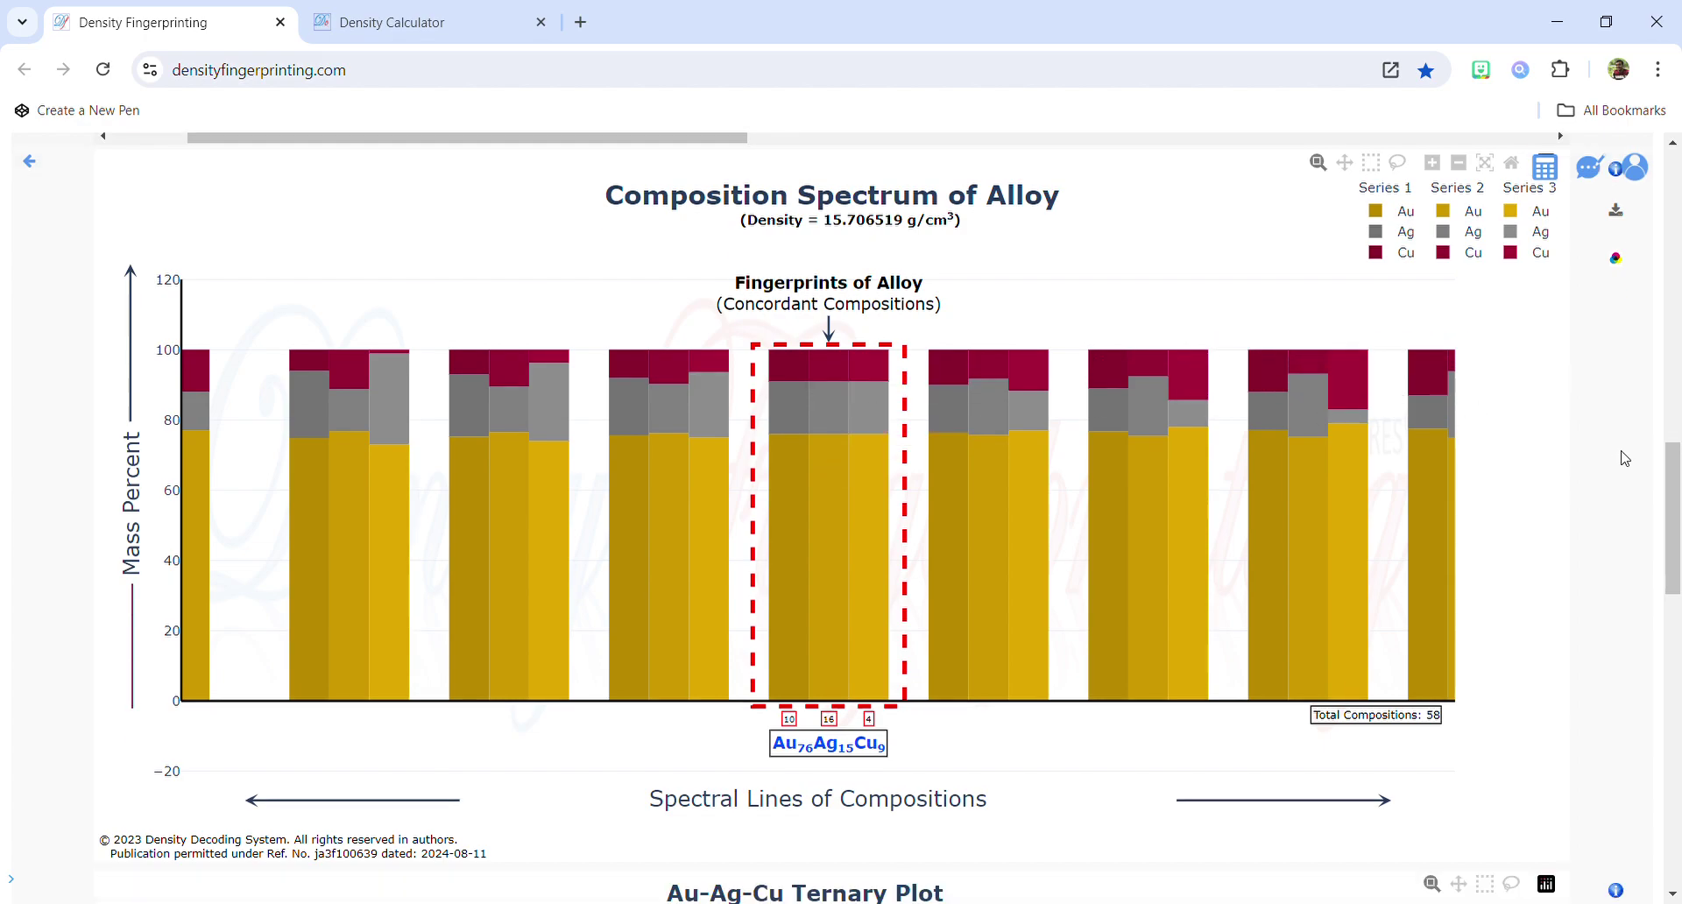
{"action": "scroll", "coordinate": [1625, 458], "scroll_direction": "down", "scroll_amount": 8}
{"action": "scroll", "coordinate": [1628, 460], "scroll_direction": "down", "scroll_amount": 1}
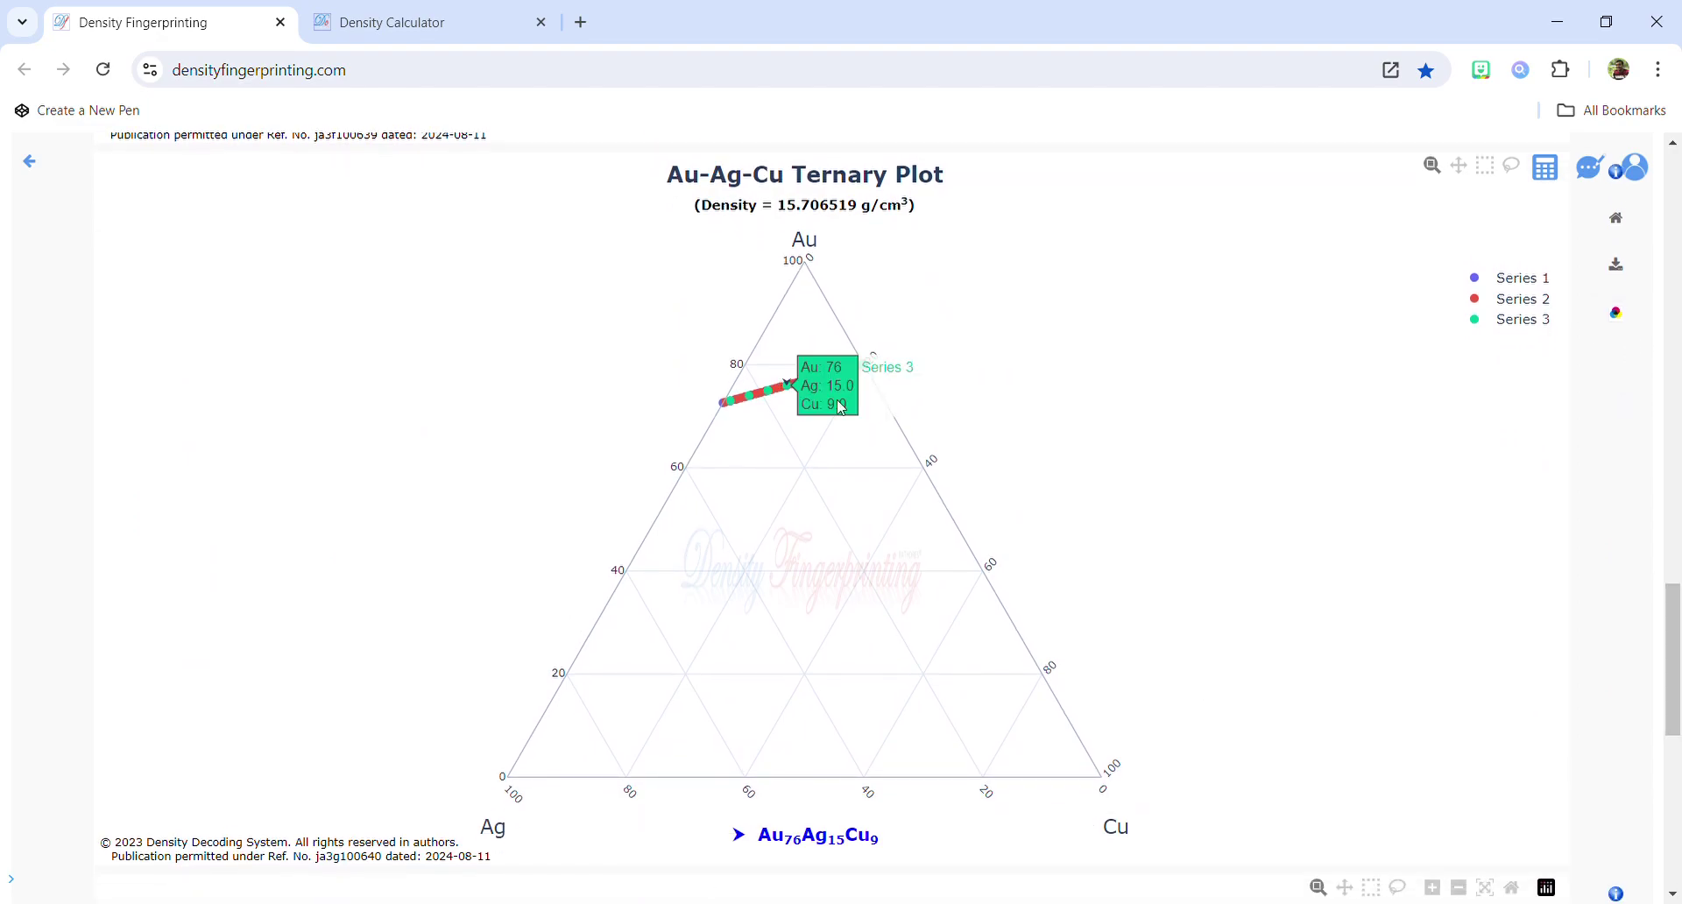
{"action": "left_click_drag", "start_coordinate": [853, 428], "coordinate": [716, 350]}
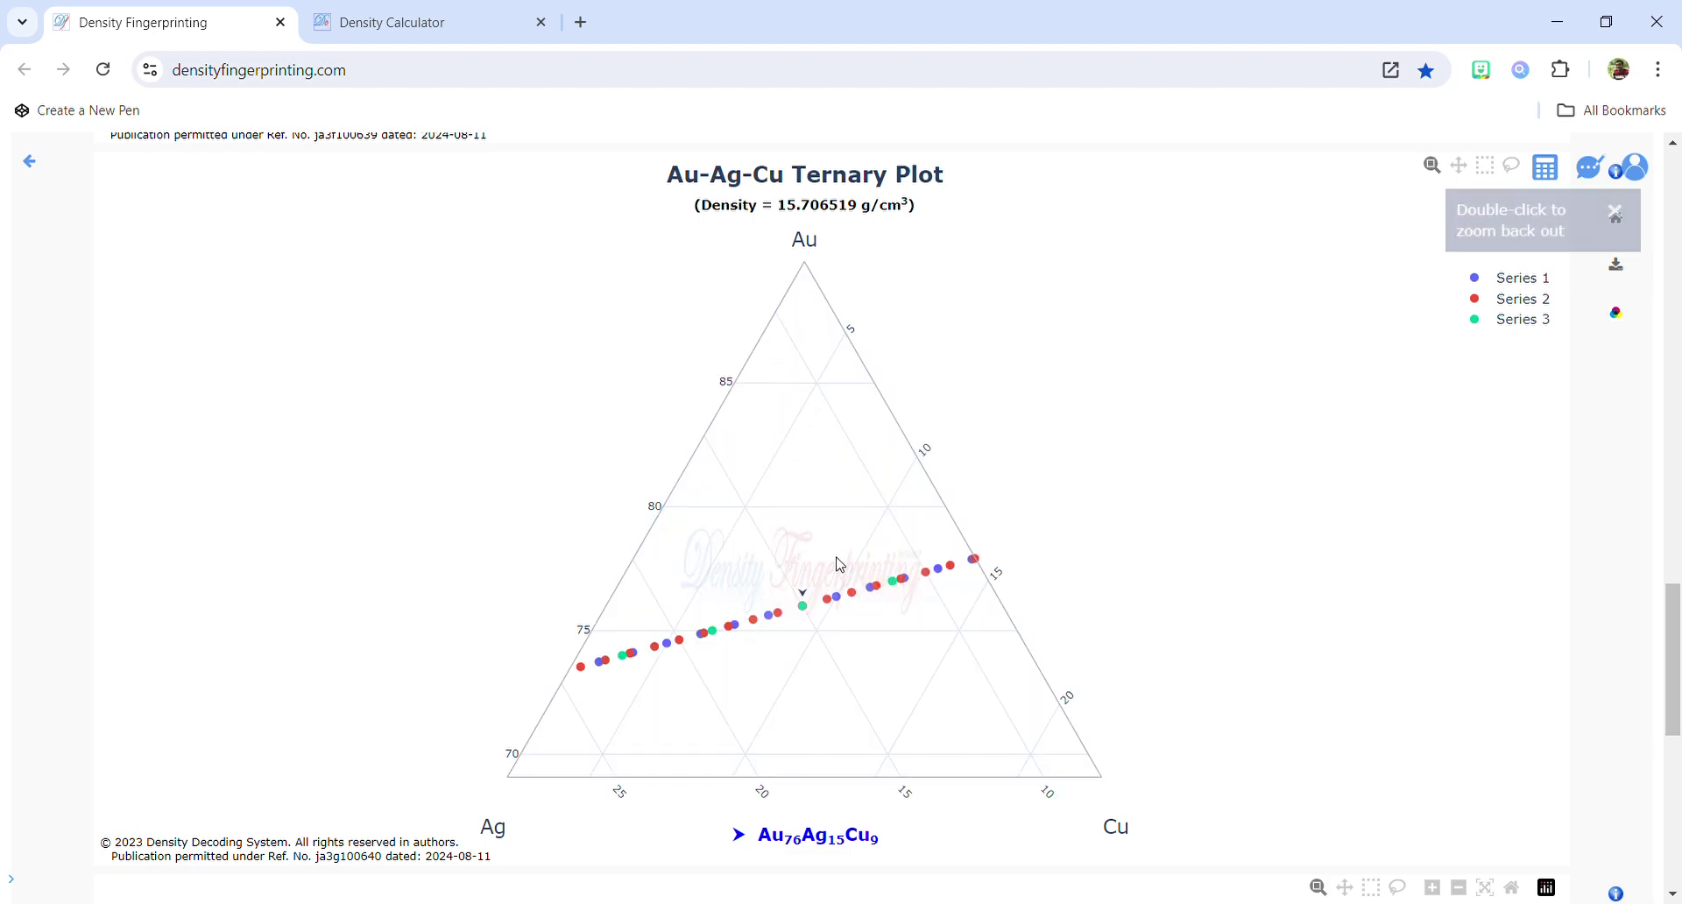
{"action": "left_click_drag", "start_coordinate": [948, 698], "coordinate": [781, 502]}
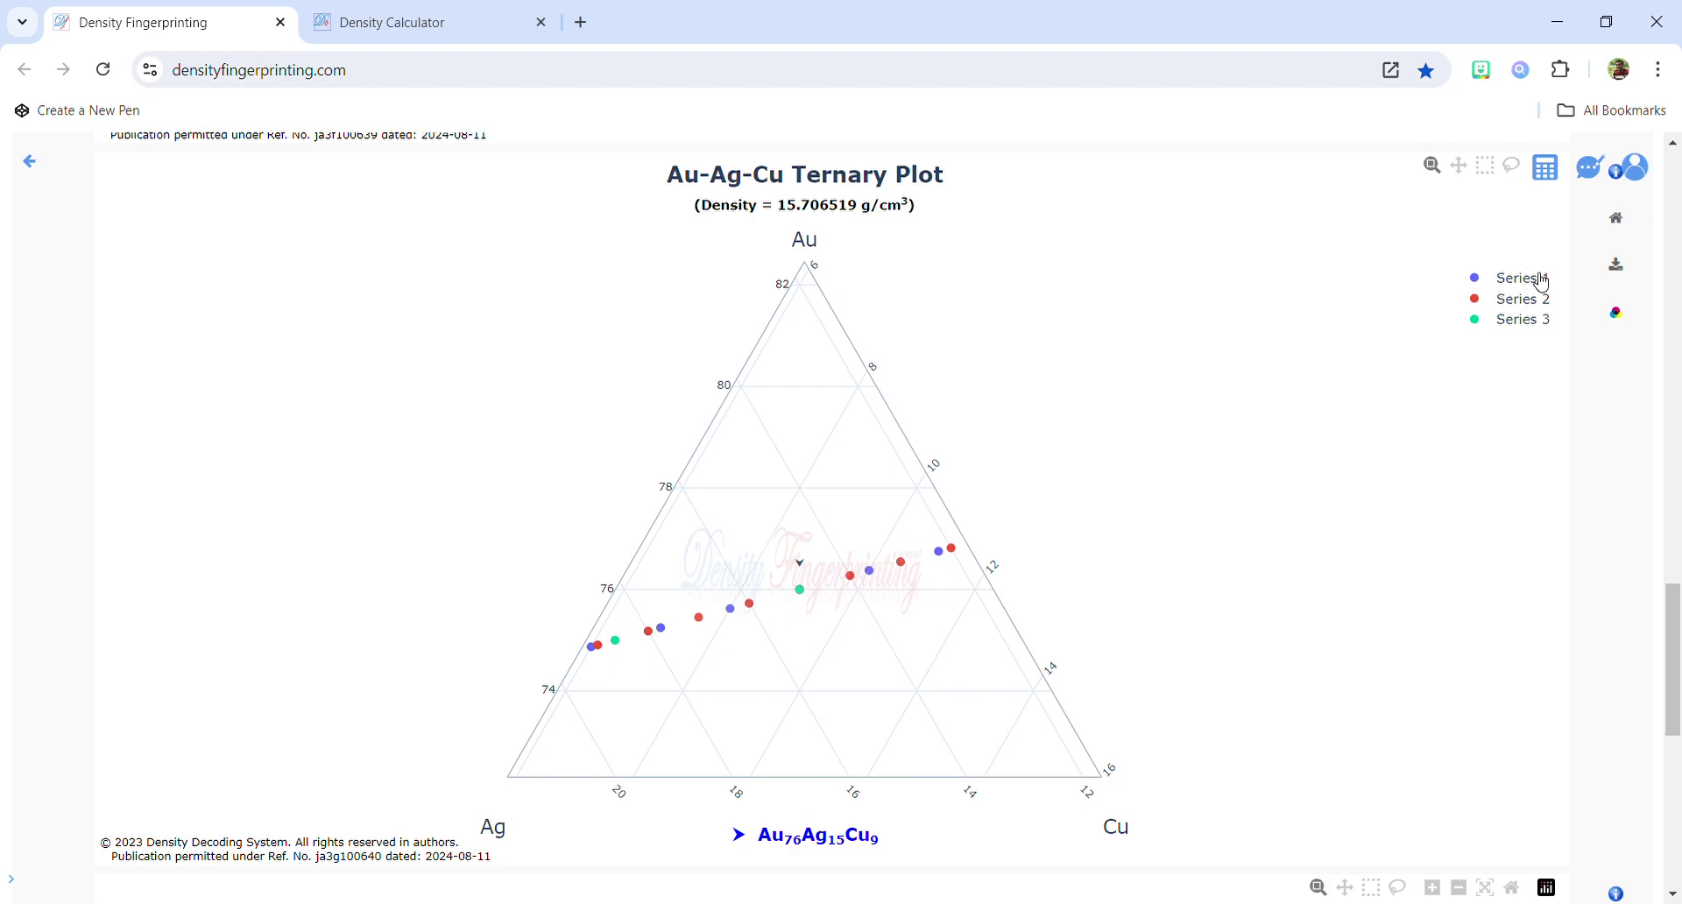
{"action": "mouse_move", "coordinate": [710, 625]}
{"action": "mouse_move", "coordinate": [801, 598]}
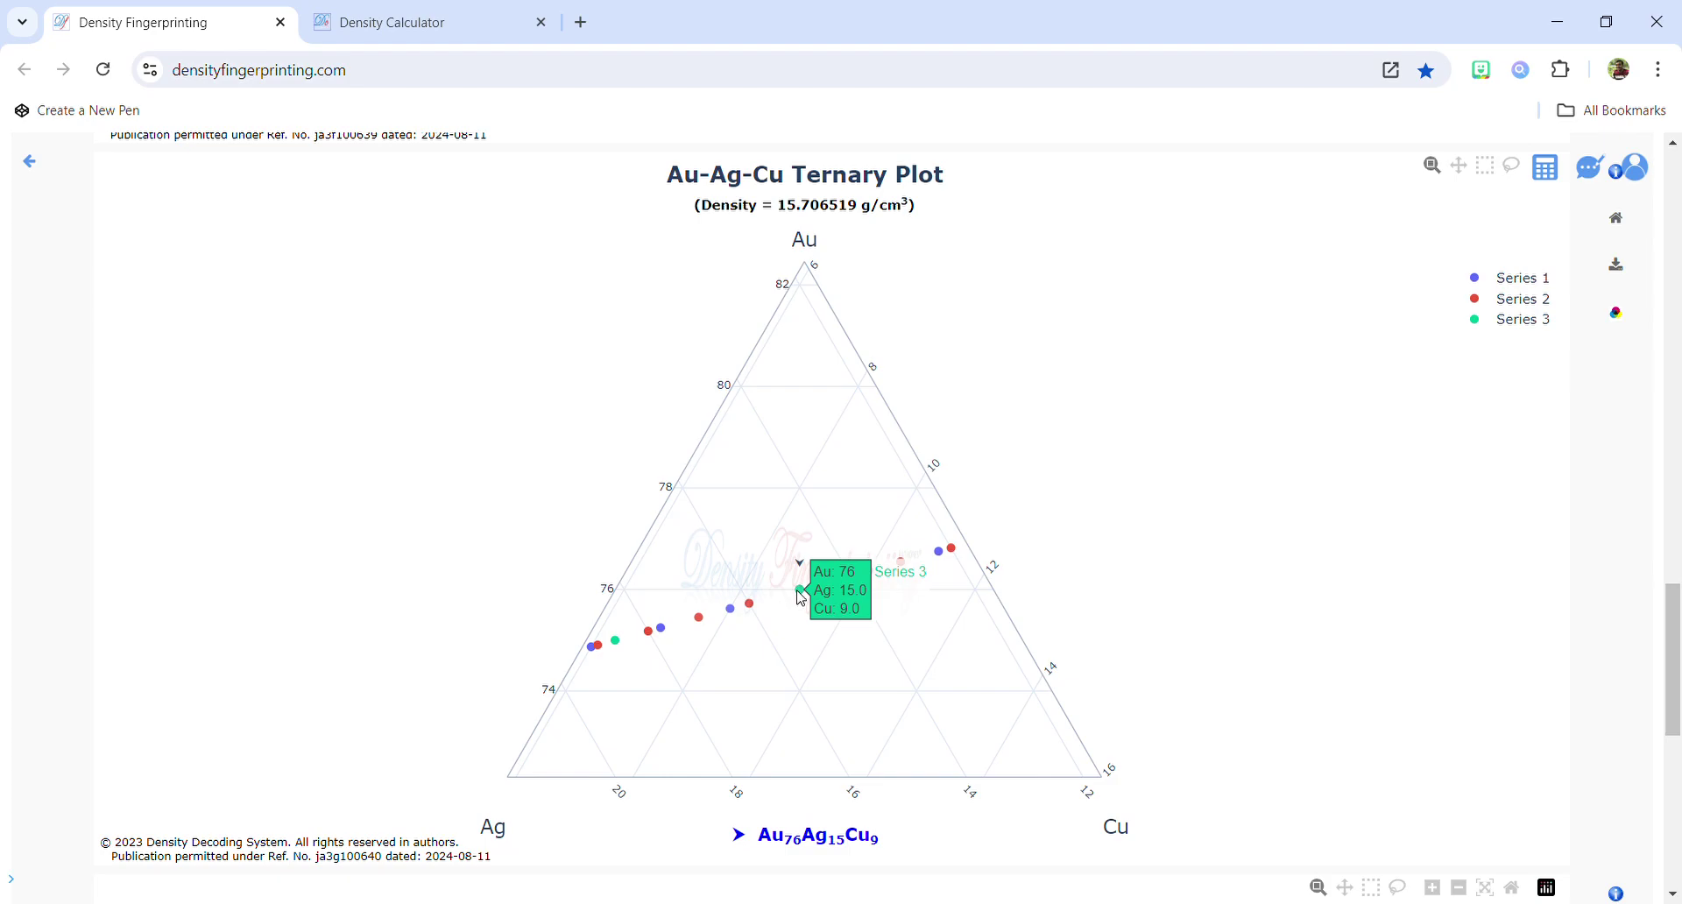
Hide Series 3 and Series 2 of the ternary plot in turn to inspect the overlapping points, and show both again.
{"action": "left_click", "coordinate": [1538, 324]}
{"action": "mouse_move", "coordinate": [795, 589]}
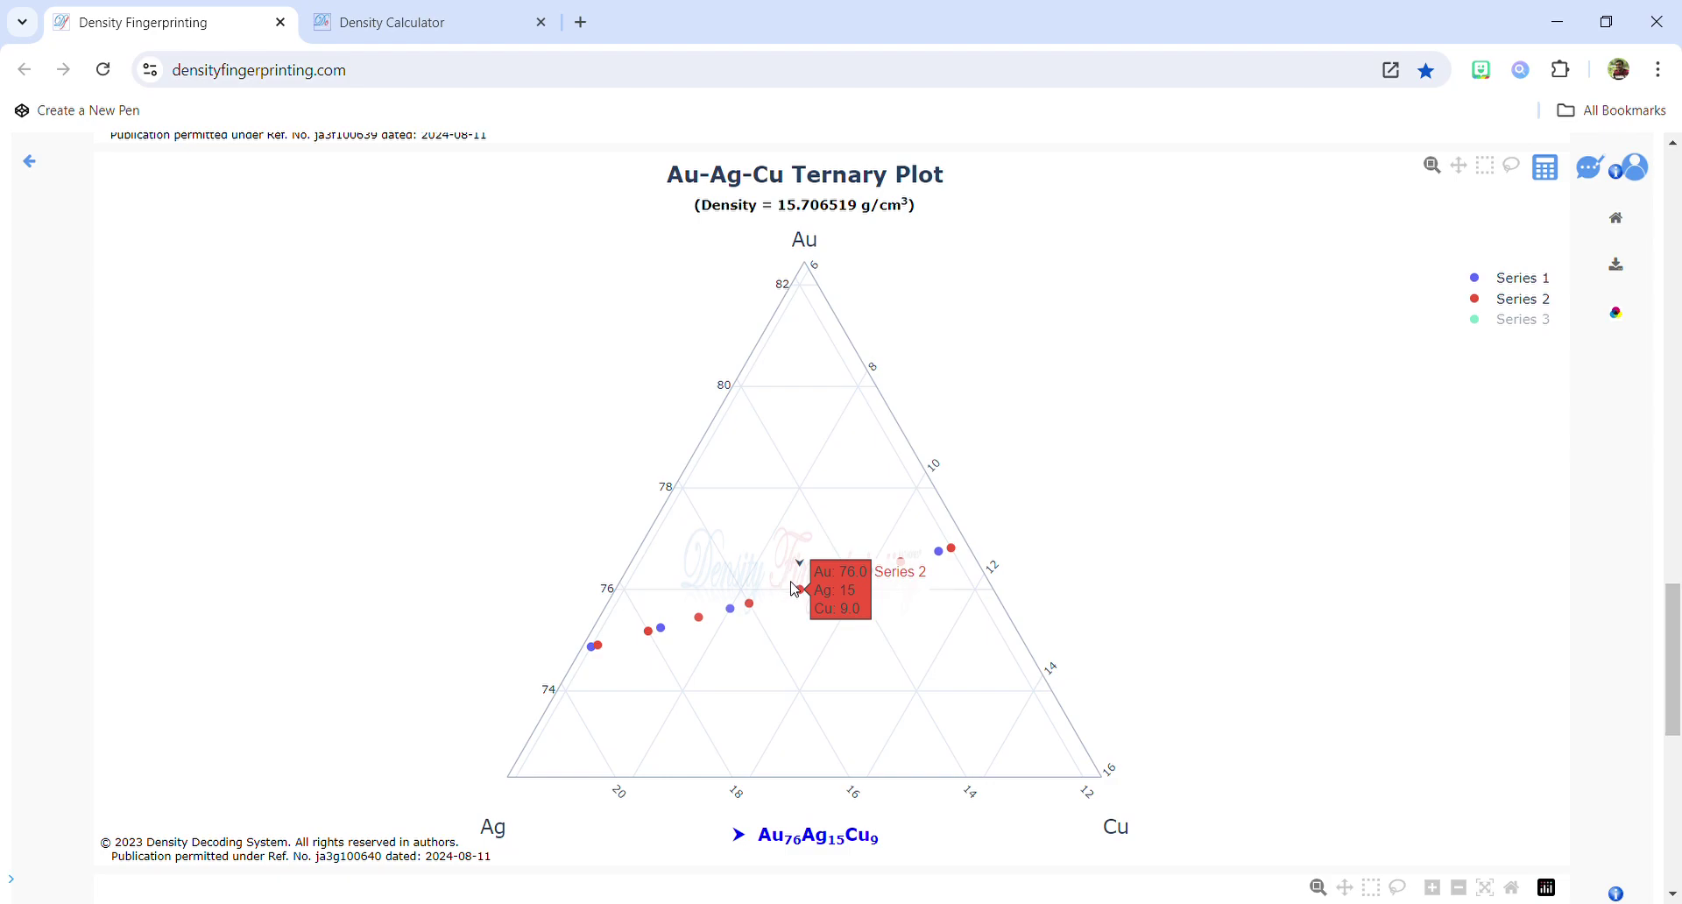
{"action": "left_click", "coordinate": [1539, 302]}
{"action": "left_click", "coordinate": [1529, 308]}
{"action": "left_click", "coordinate": [1529, 322]}
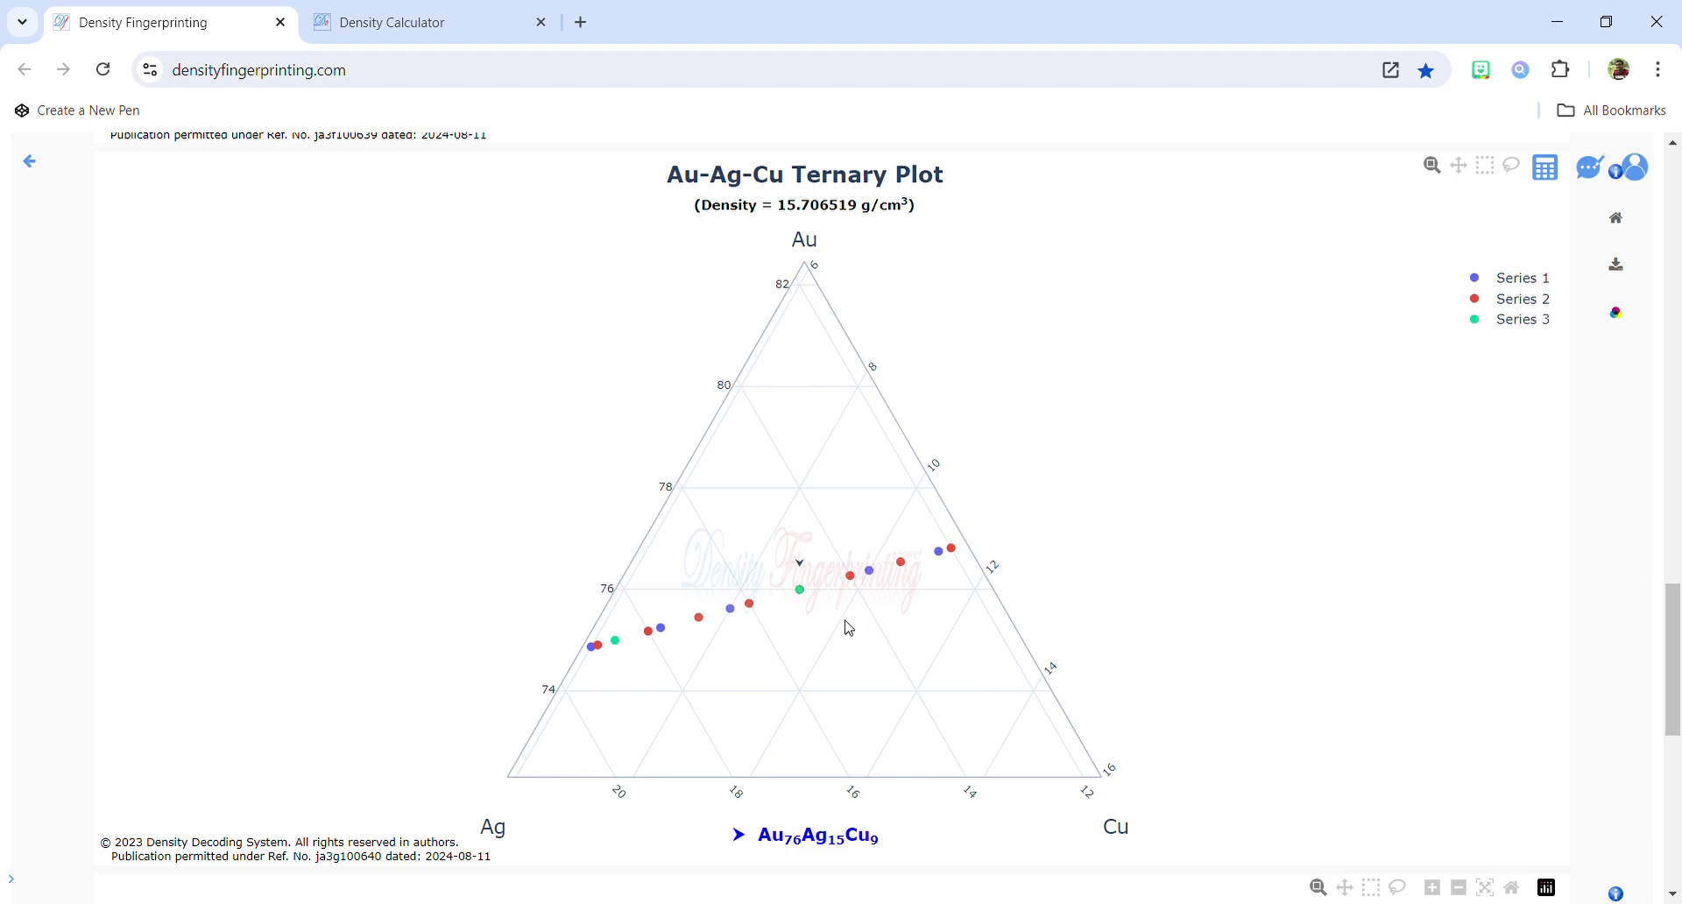
Compare the ternary plot with the Au-Ag Projection and zoom the projection in around the Au76Ag15Cu9 point.
{"action": "scroll", "coordinate": [1609, 476], "scroll_direction": "down", "scroll_amount": 7}
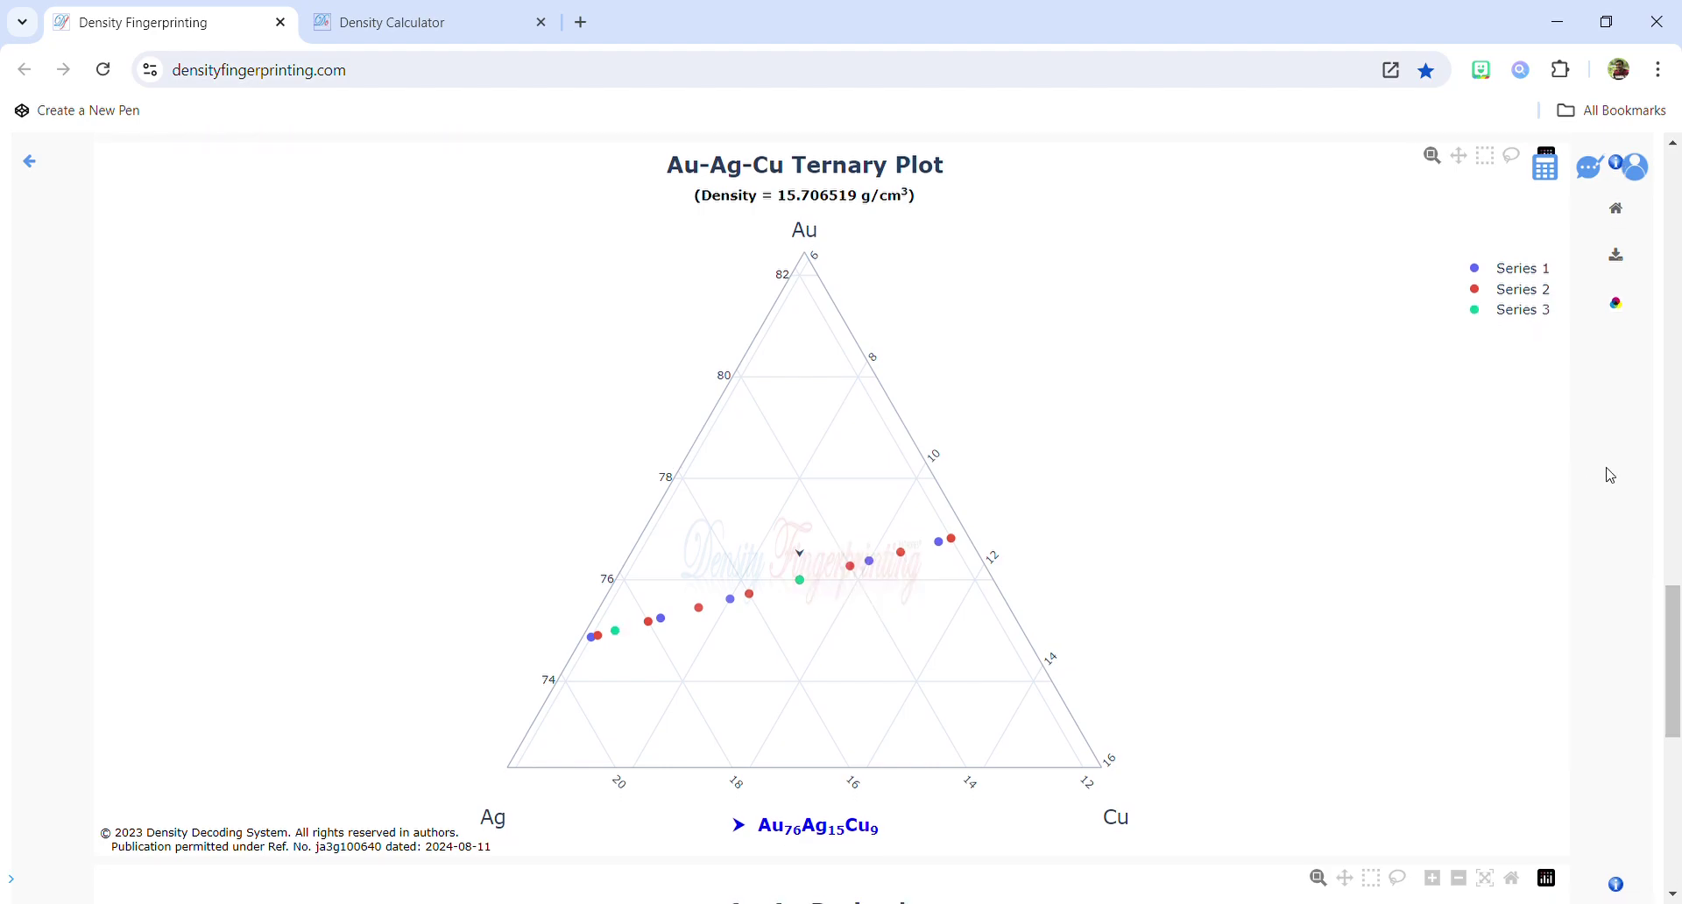
{"action": "scroll", "coordinate": [1609, 475], "scroll_direction": "down", "scroll_amount": 2}
{"action": "scroll", "coordinate": [1609, 475], "scroll_direction": "up", "scroll_amount": 6}
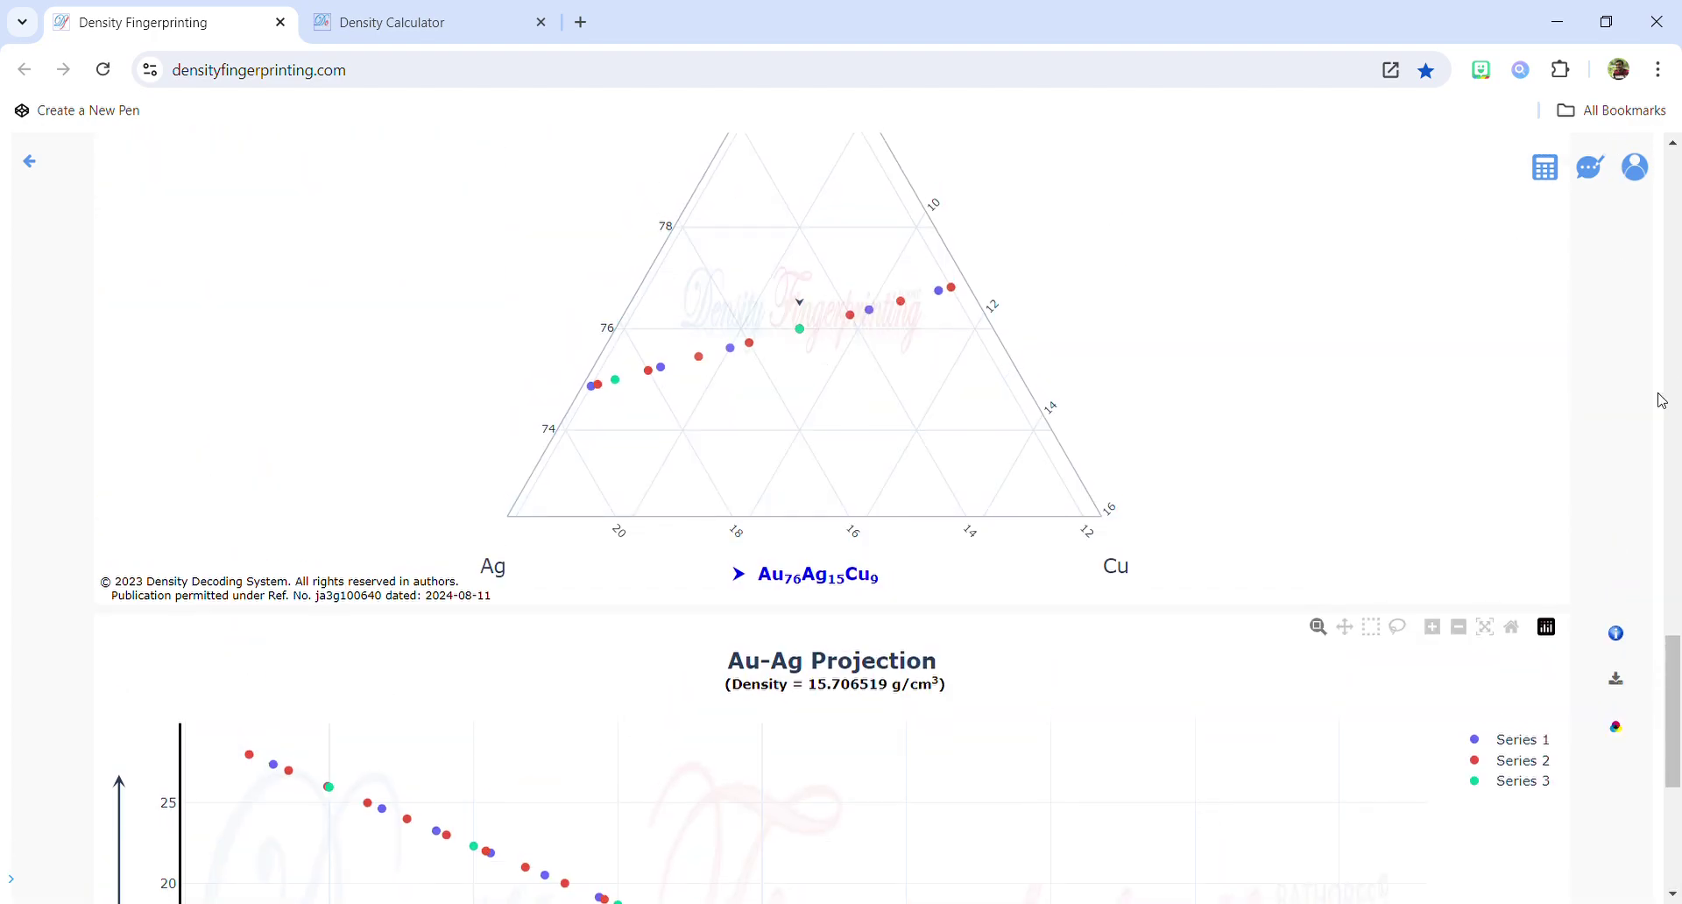
{"action": "scroll", "coordinate": [1588, 417], "scroll_direction": "down", "scroll_amount": 6}
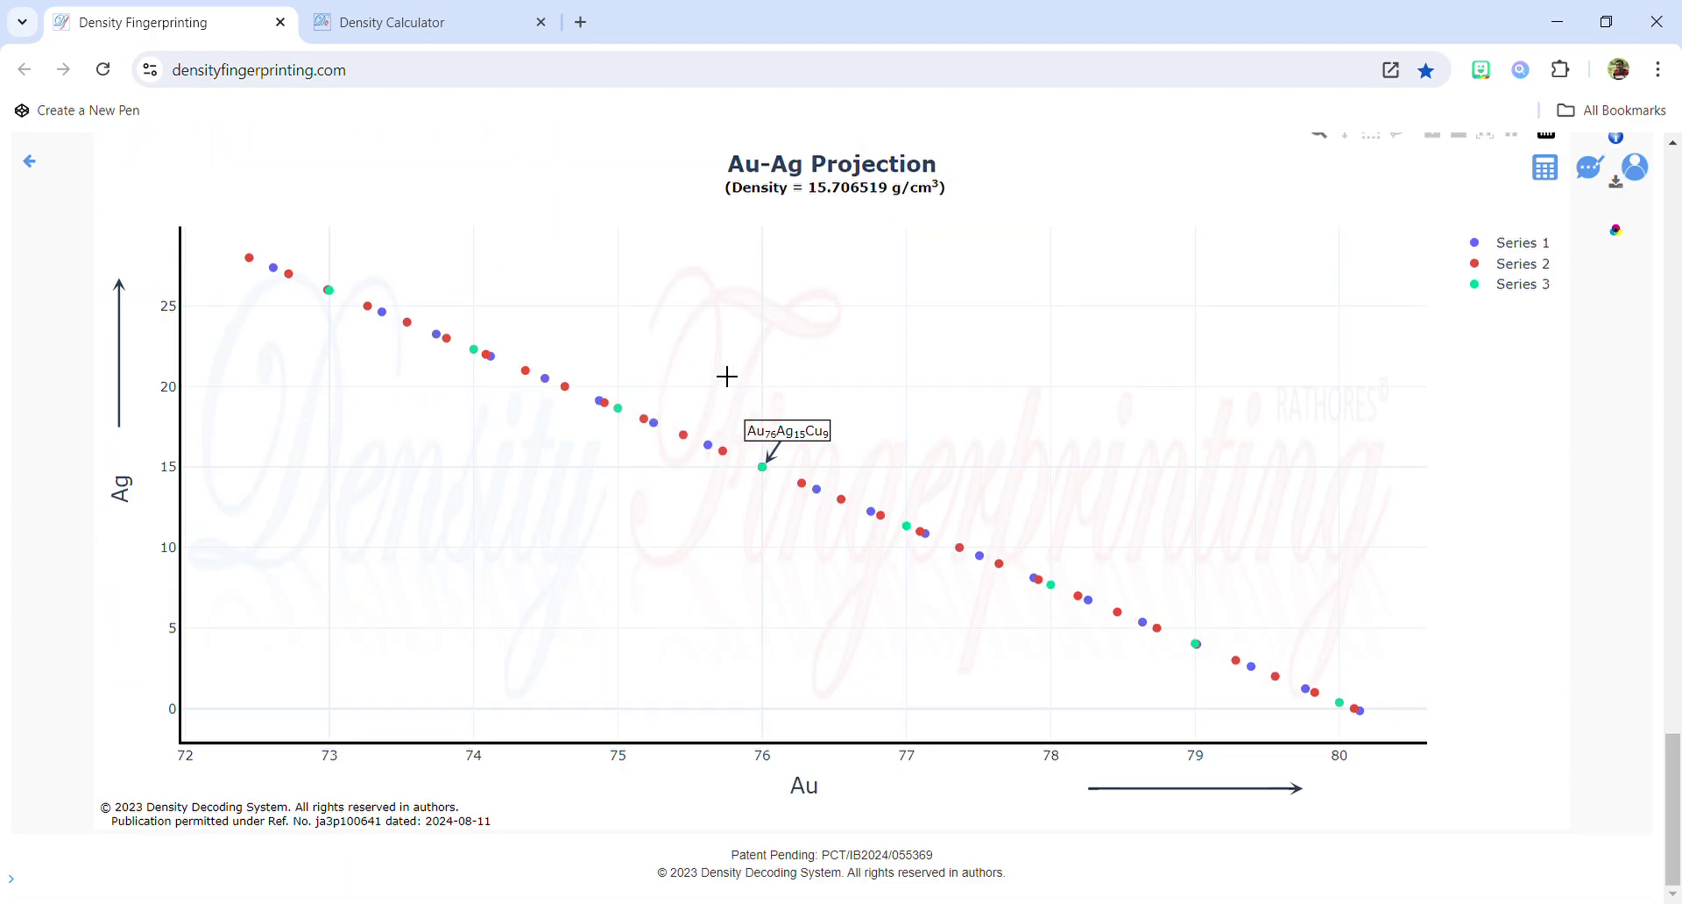
{"action": "scroll", "coordinate": [1643, 464], "scroll_direction": "up", "scroll_amount": 7}
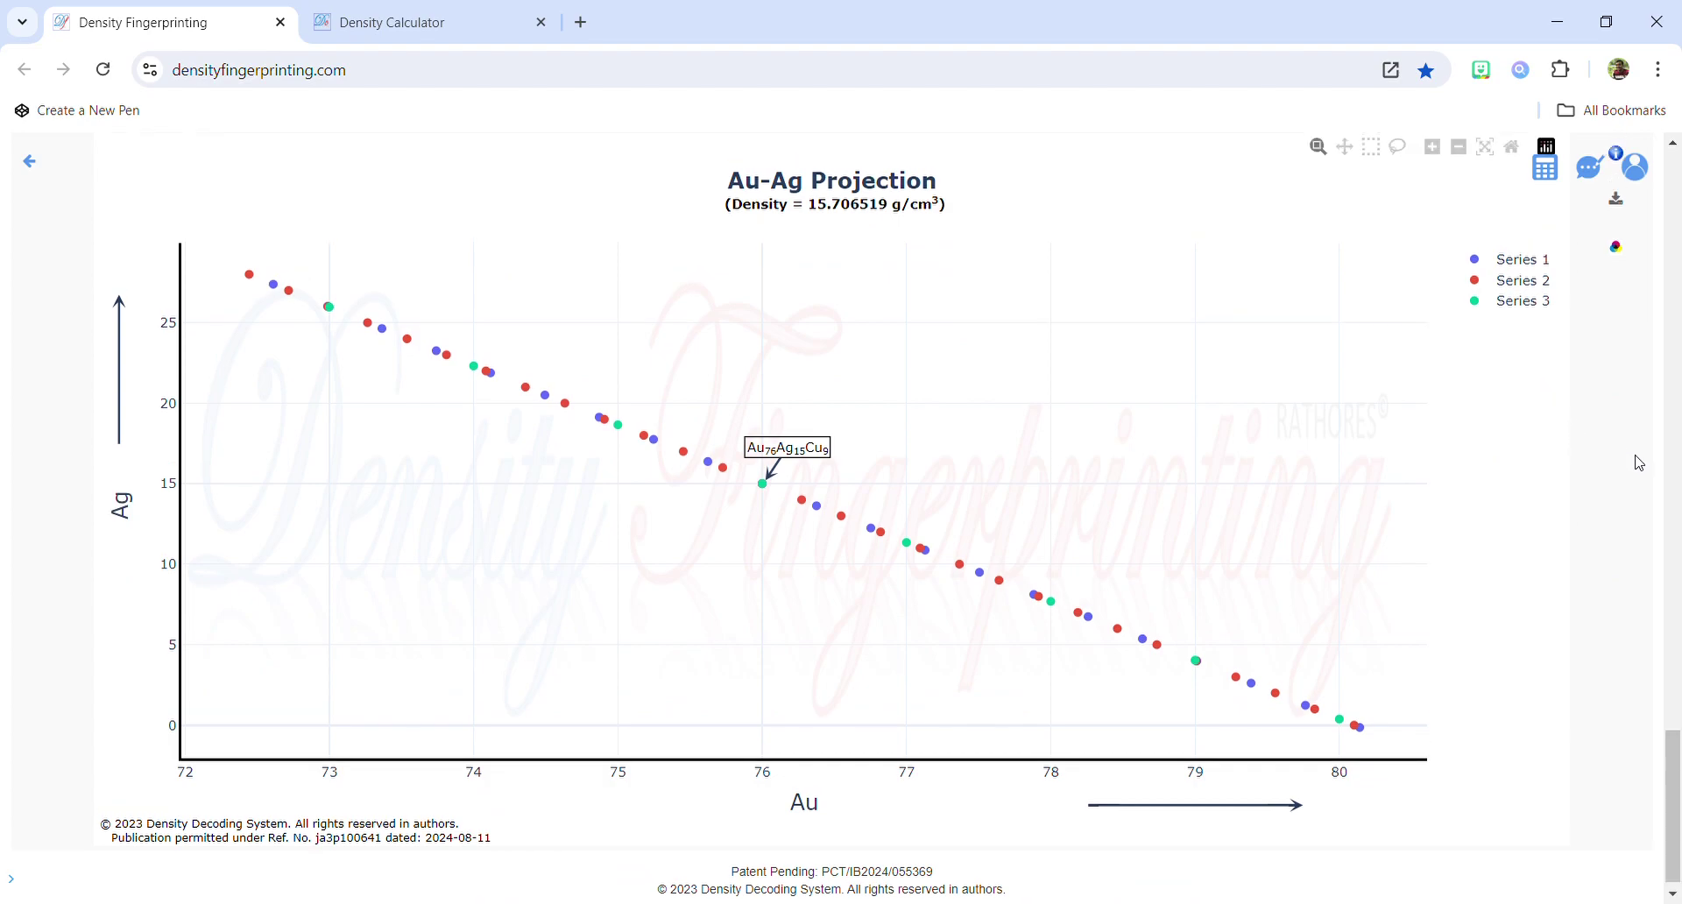
{"action": "scroll", "coordinate": [1642, 464], "scroll_direction": "up", "scroll_amount": 1}
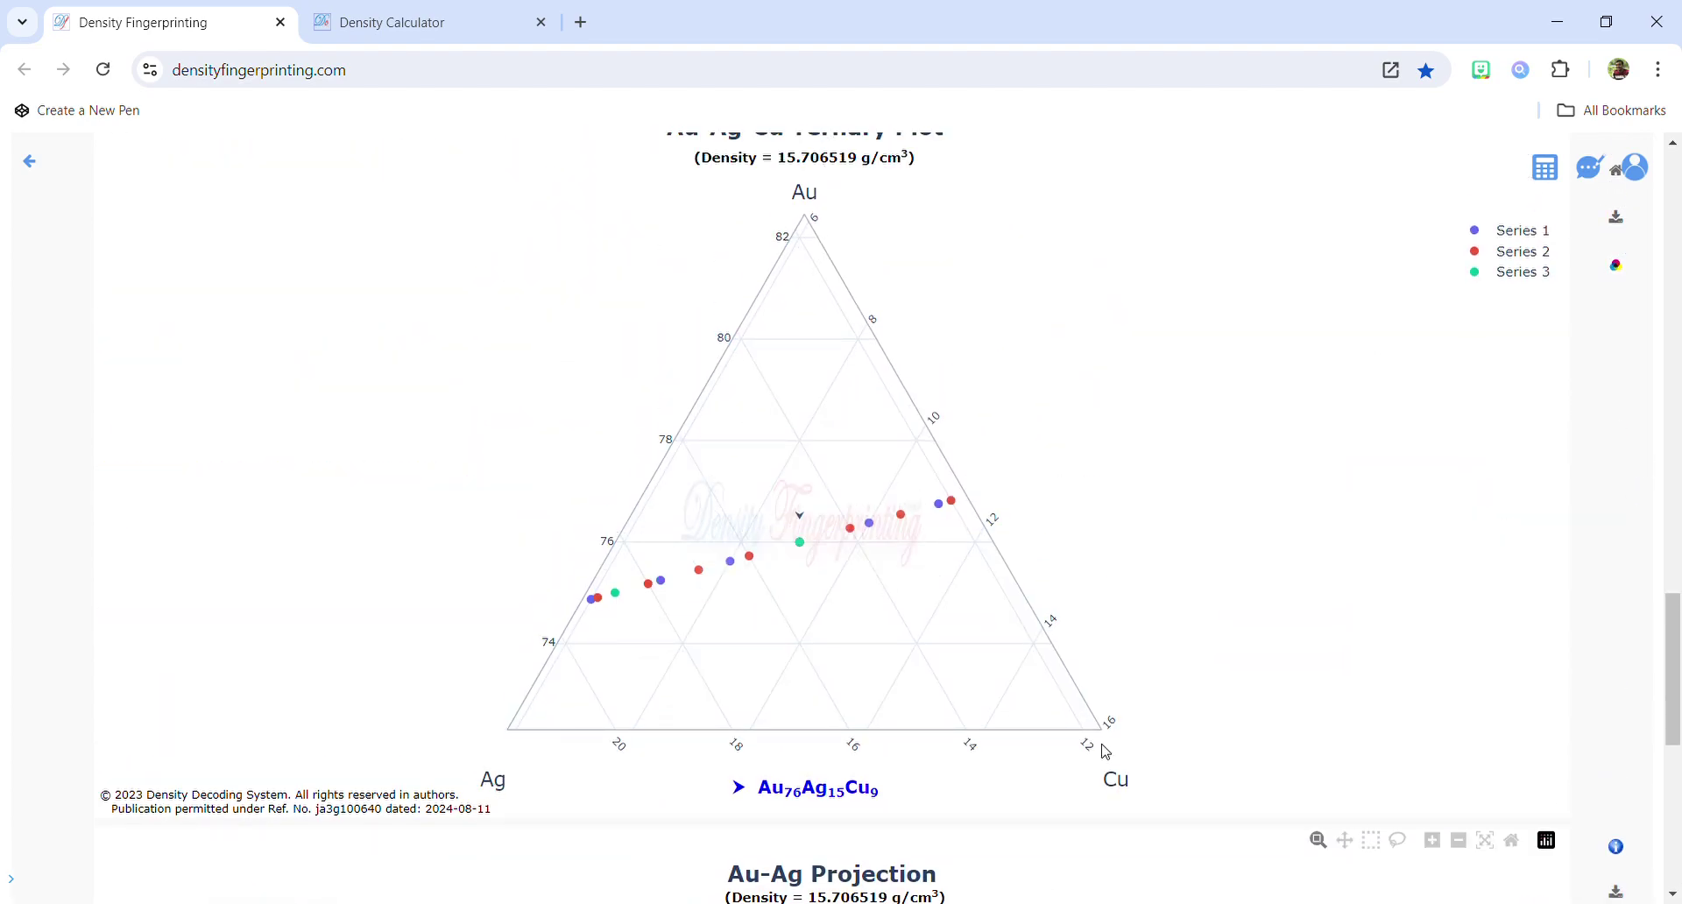
{"action": "scroll", "coordinate": [1620, 509], "scroll_direction": "down", "scroll_amount": 8}
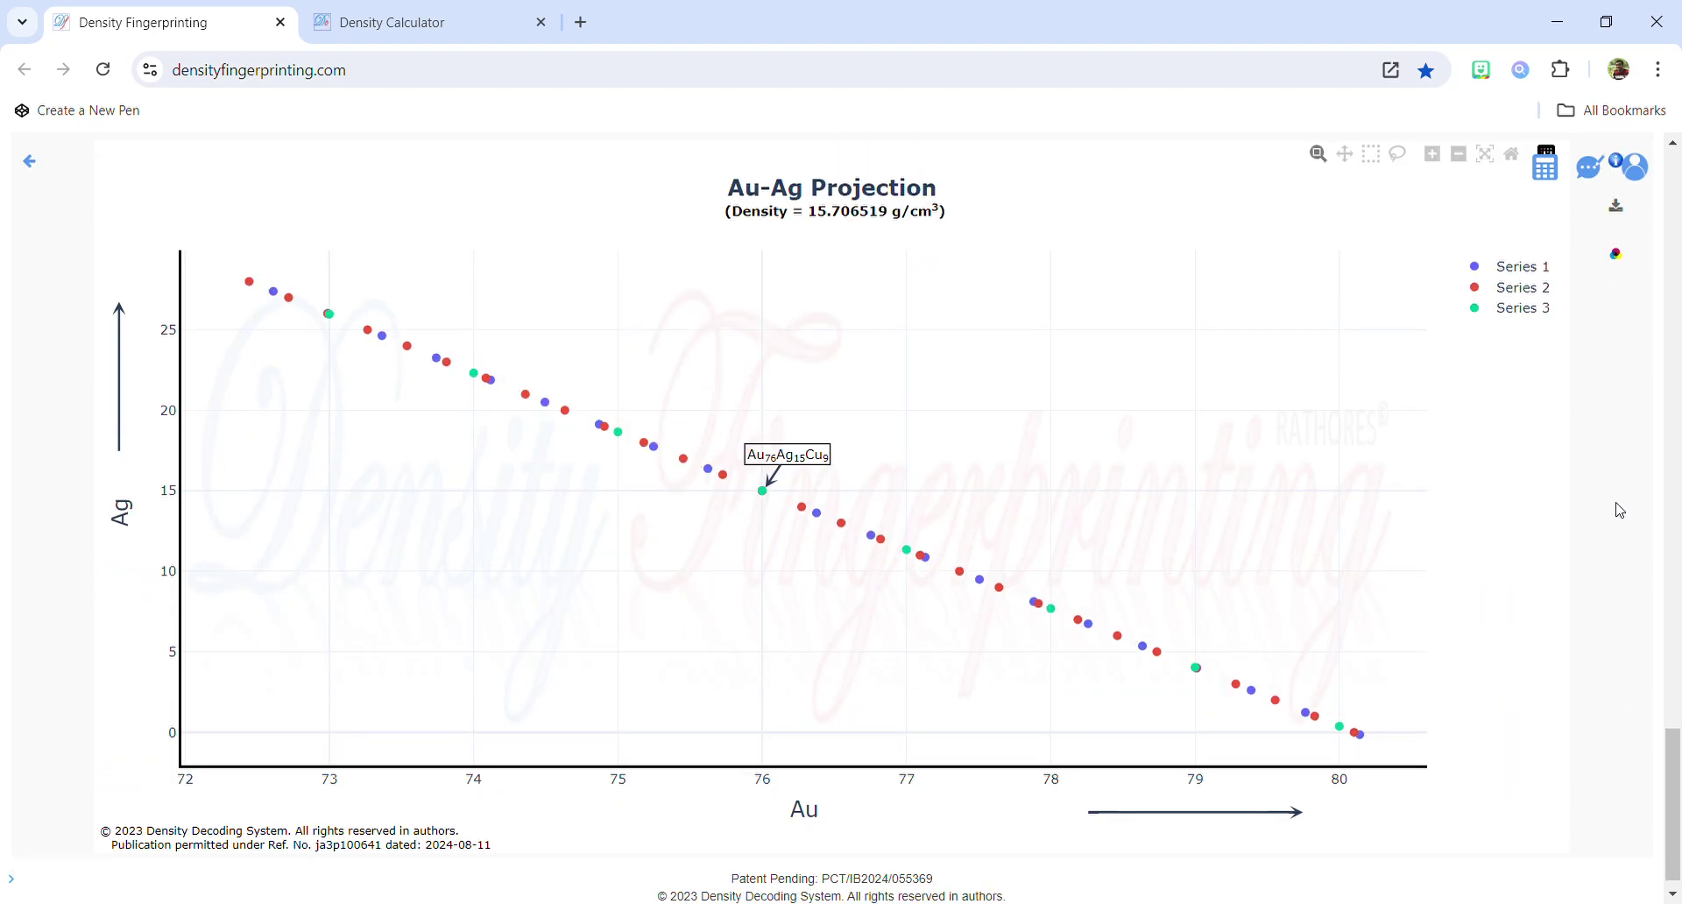
{"action": "left_click_drag", "start_coordinate": [580, 386], "coordinate": [1008, 674]}
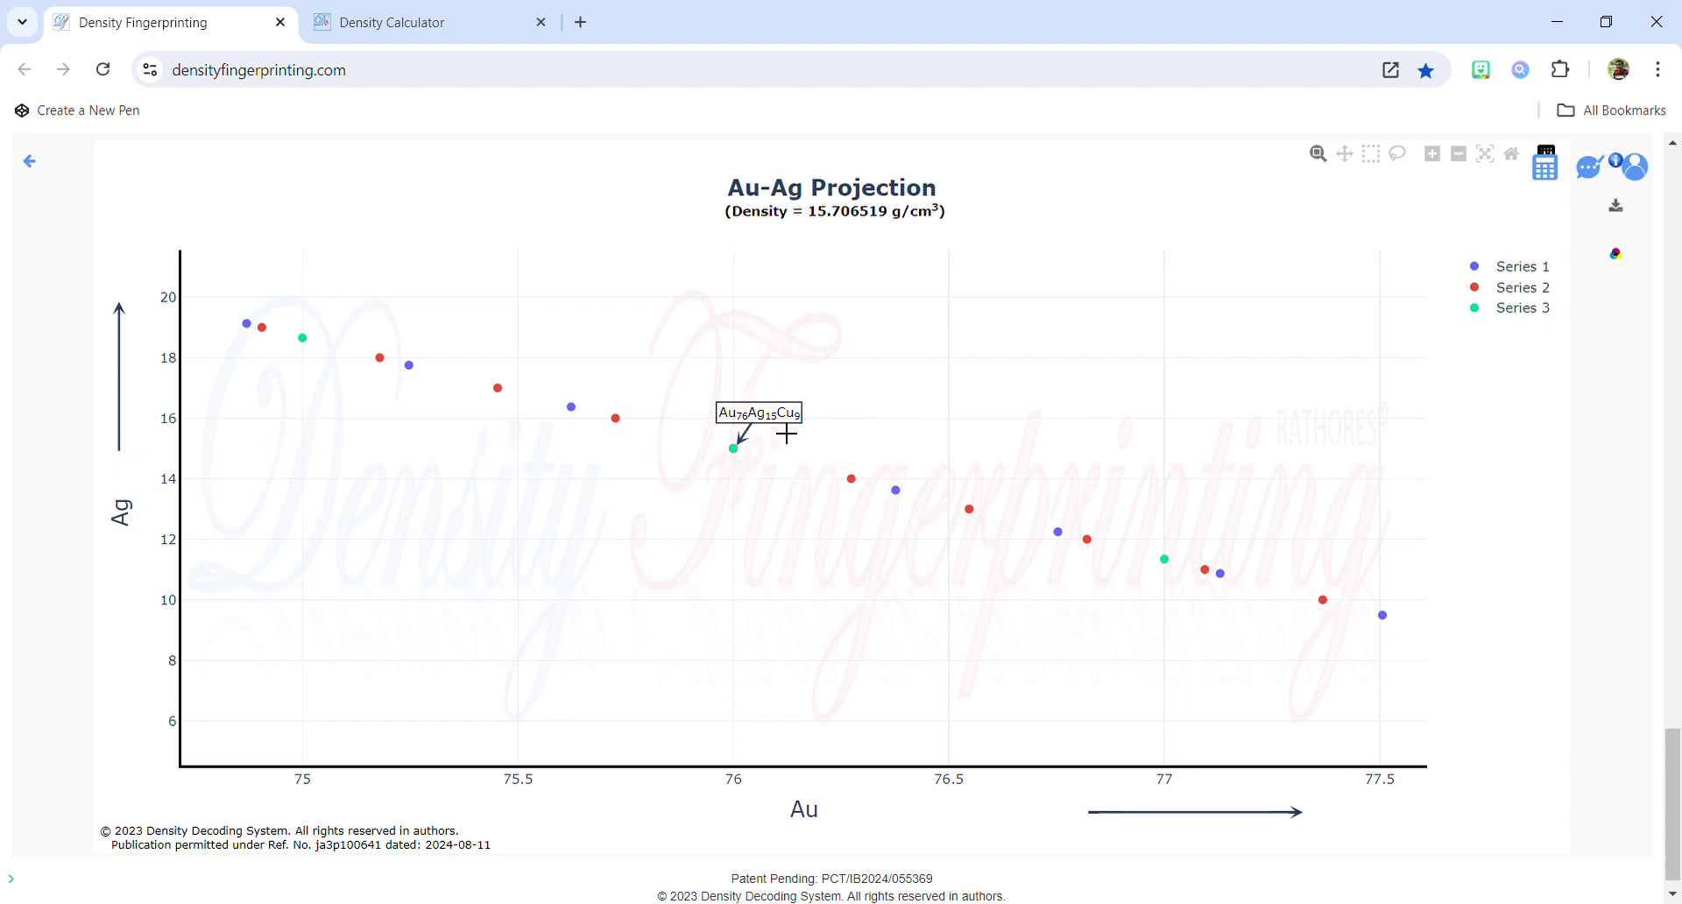
Hide and restore the individual series of the Au-Ag Projection to inspect the overlapping points at Au76Ag15Cu9.
{"action": "left_click", "coordinate": [1529, 291]}
{"action": "left_click", "coordinate": [1529, 295]}
{"action": "left_click", "coordinate": [1528, 311]}
{"action": "left_click", "coordinate": [1527, 270]}
{"action": "left_click", "coordinate": [1529, 292]}
{"action": "left_click", "coordinate": [1529, 294]}
{"action": "left_click", "coordinate": [1528, 309]}
Switch to the 4 - Metal program with Zinc as the fourth metal and calculate the composition for density 15.706519.
{"action": "scroll", "coordinate": [1631, 442], "scroll_direction": "up", "scroll_amount": 20}
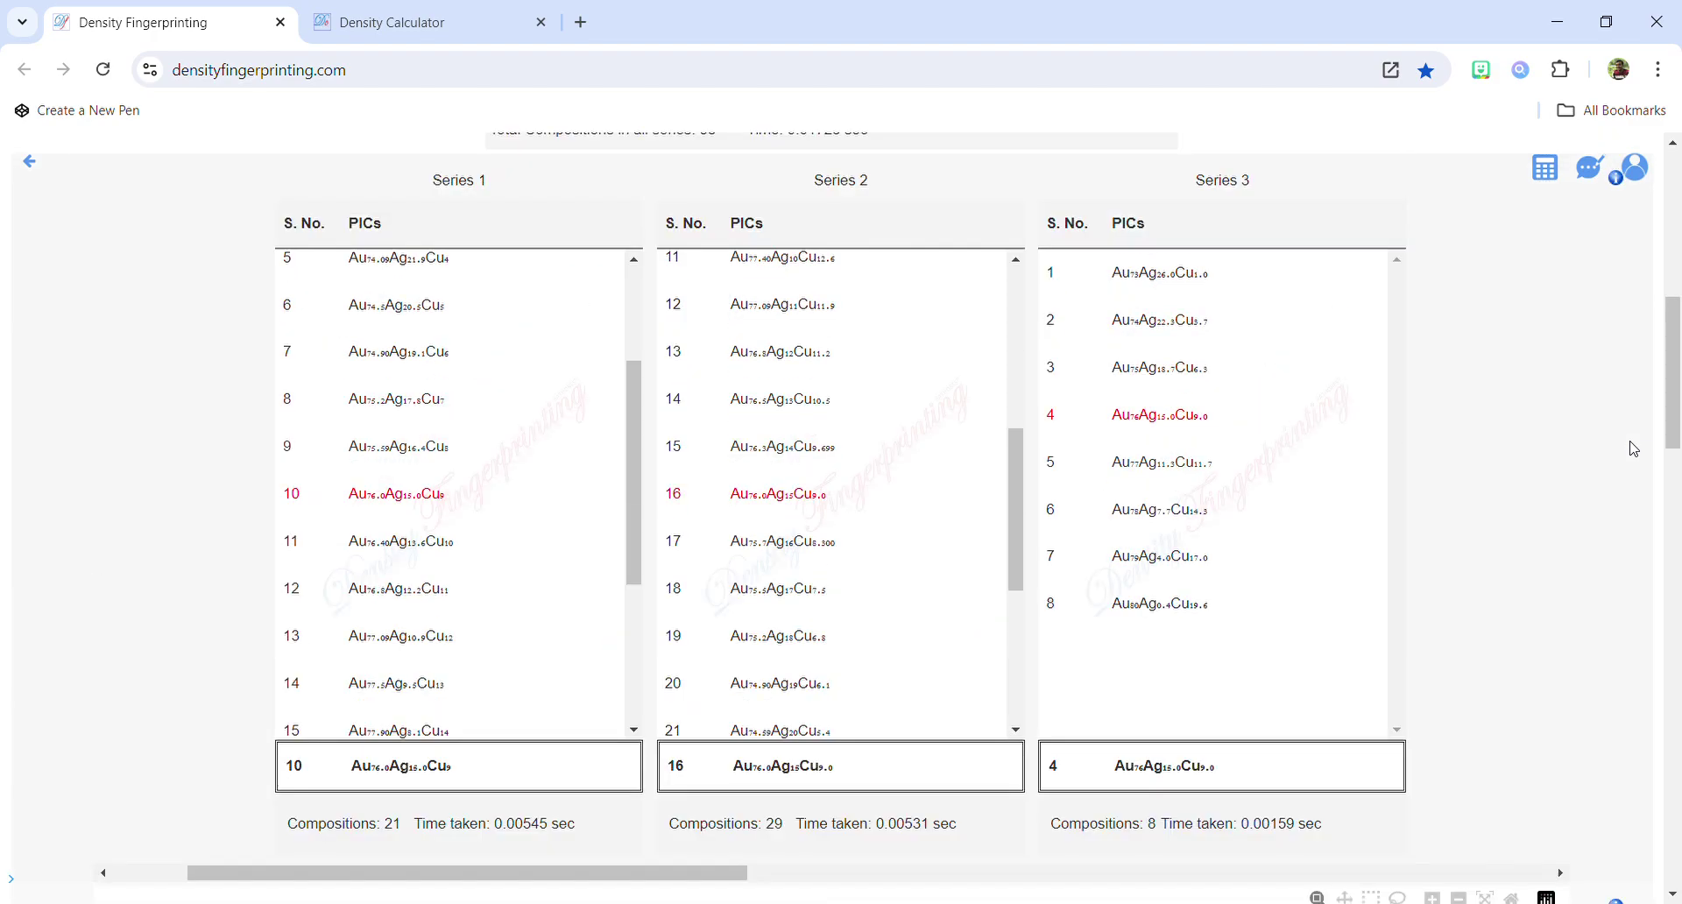
{"action": "scroll", "coordinate": [1632, 449], "scroll_direction": "up", "scroll_amount": 2}
{"action": "scroll", "coordinate": [1632, 448], "scroll_direction": "down", "scroll_amount": 2}
{"action": "scroll", "coordinate": [1632, 448], "scroll_direction": "up", "scroll_amount": 1}
{"action": "scroll", "coordinate": [1633, 449], "scroll_direction": "up", "scroll_amount": 1}
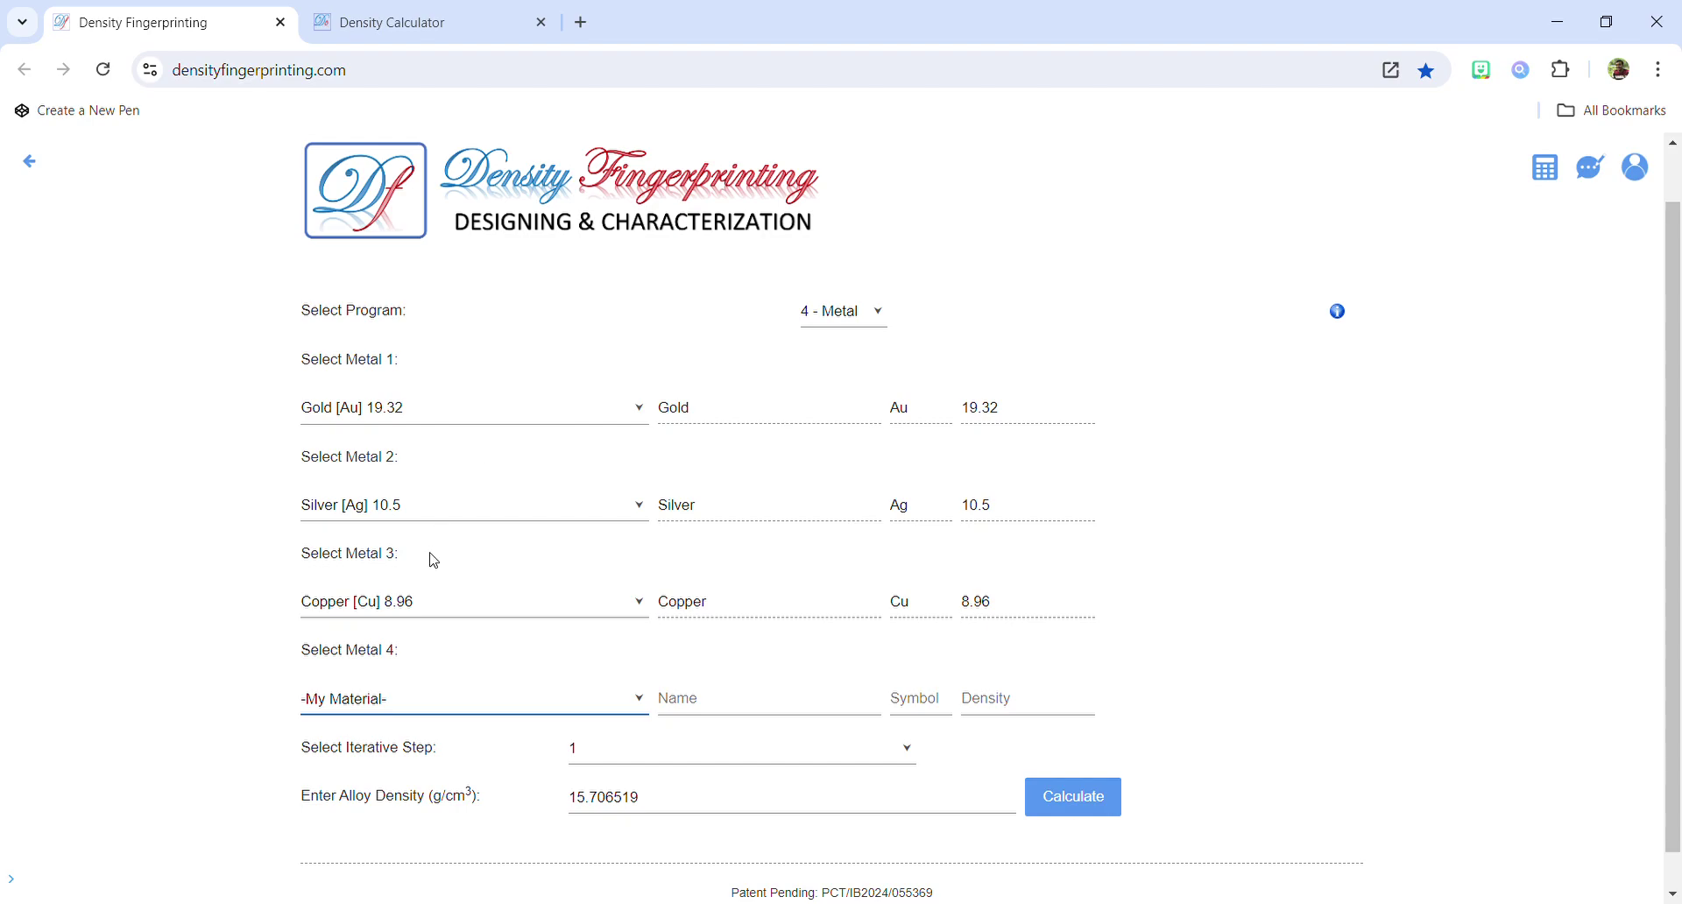
{"action": "left_click", "coordinate": [352, 649]}
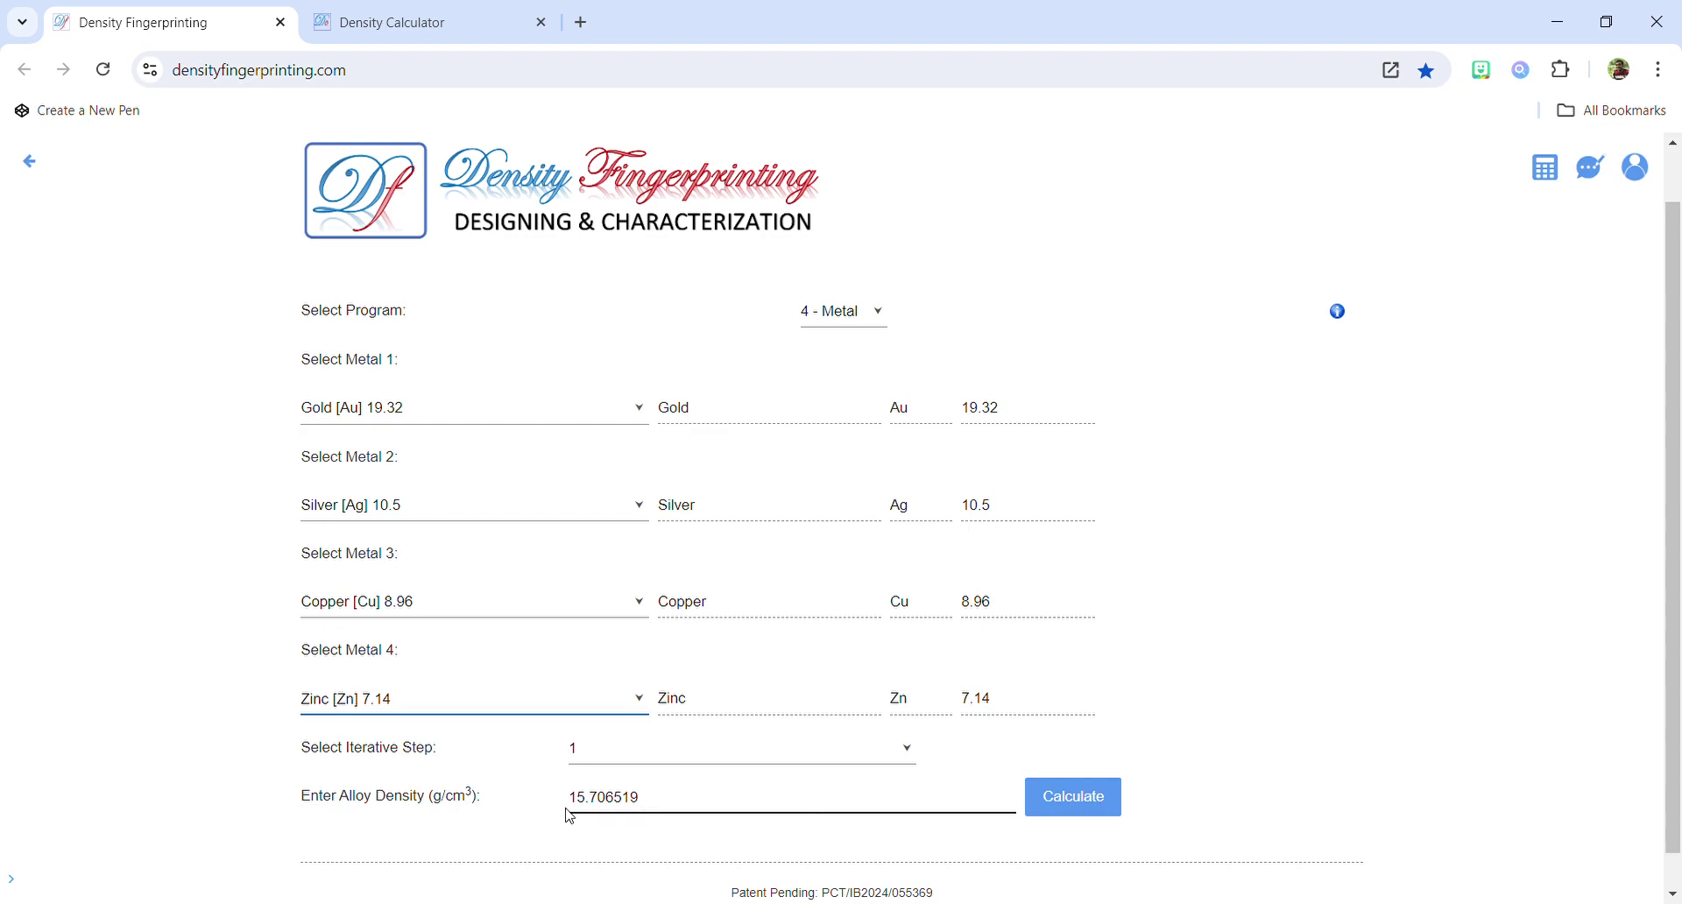
{"action": "left_click", "coordinate": [1106, 819]}
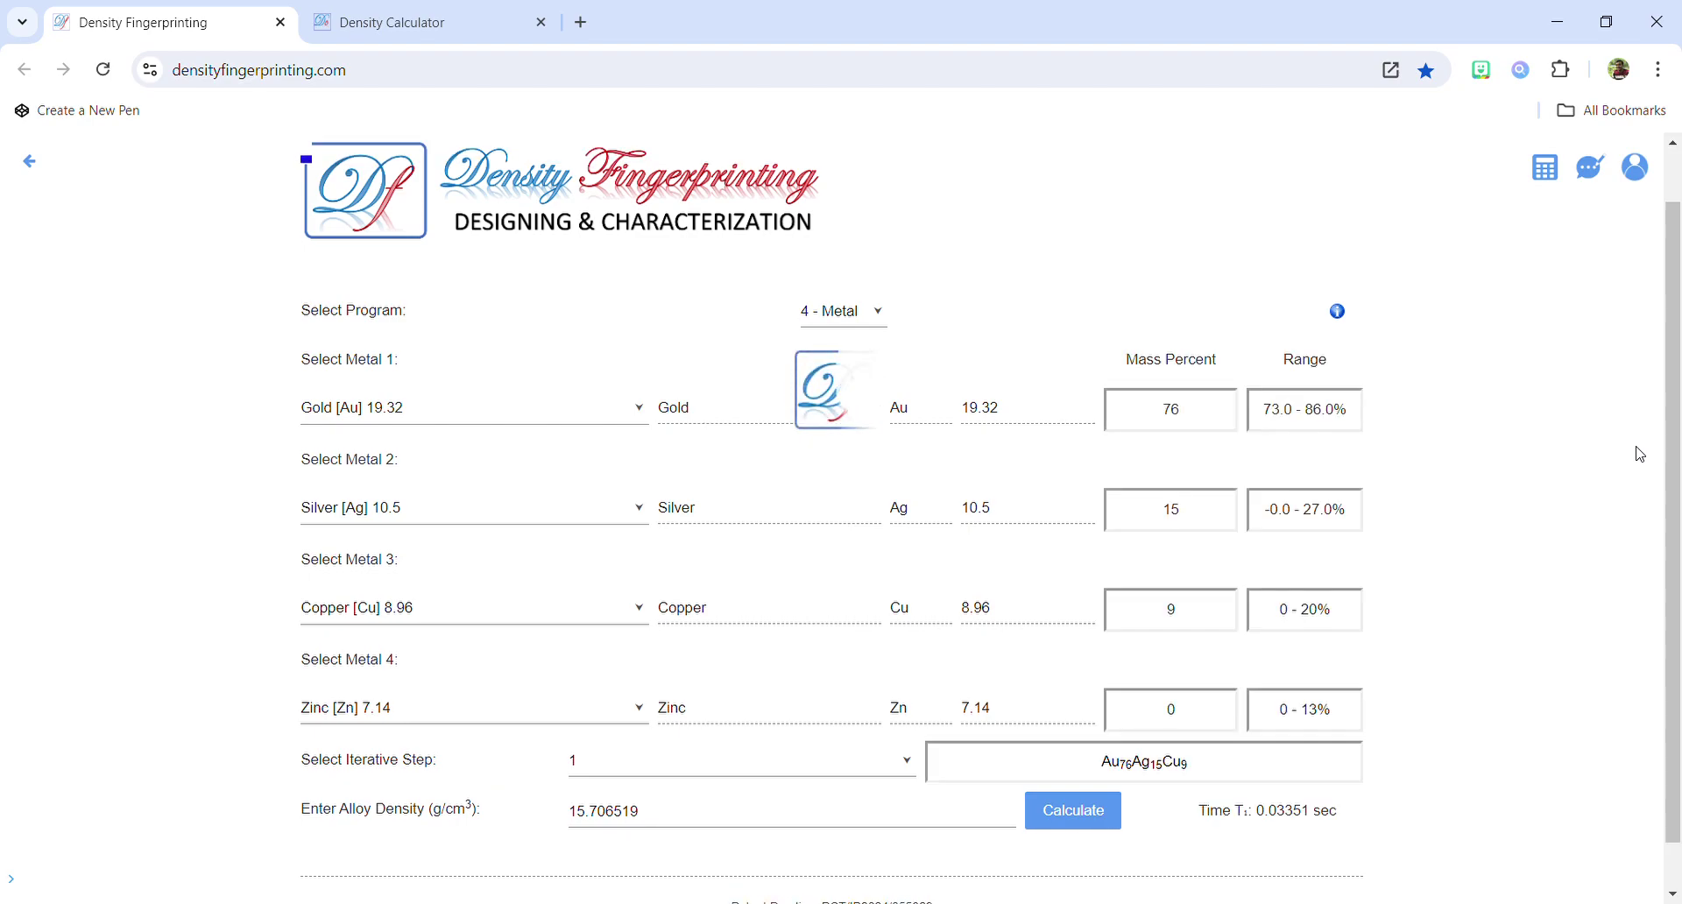
{"action": "scroll", "coordinate": [1639, 454], "scroll_direction": "down", "scroll_amount": 1}
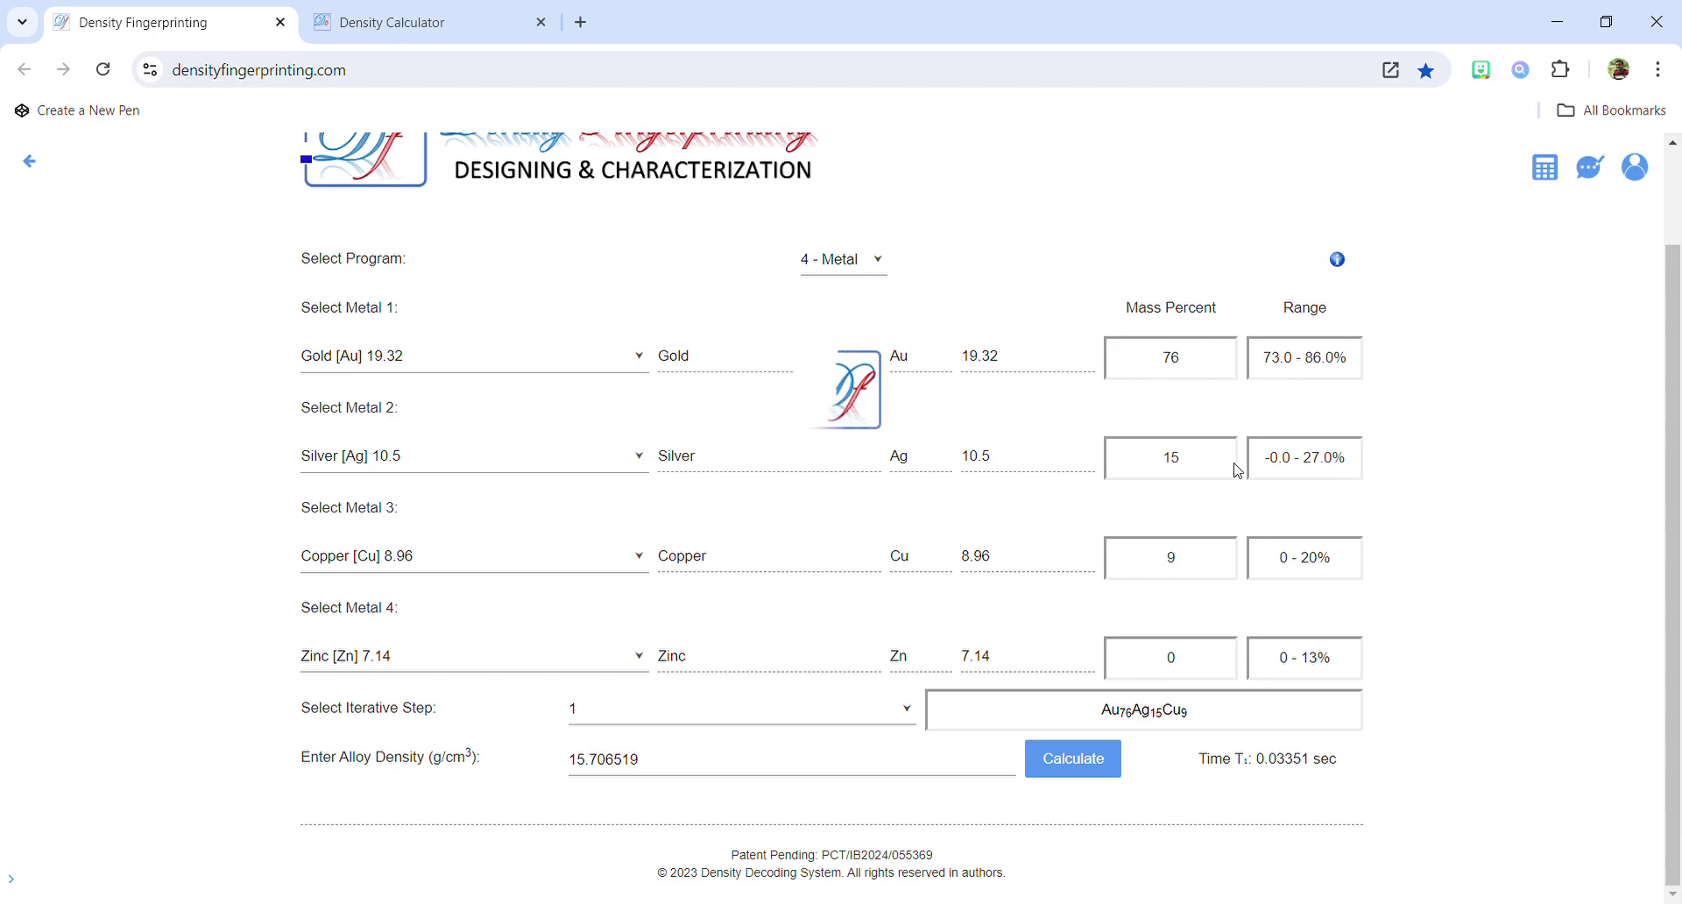
{"action": "key", "text": "ctrl+Tab"}
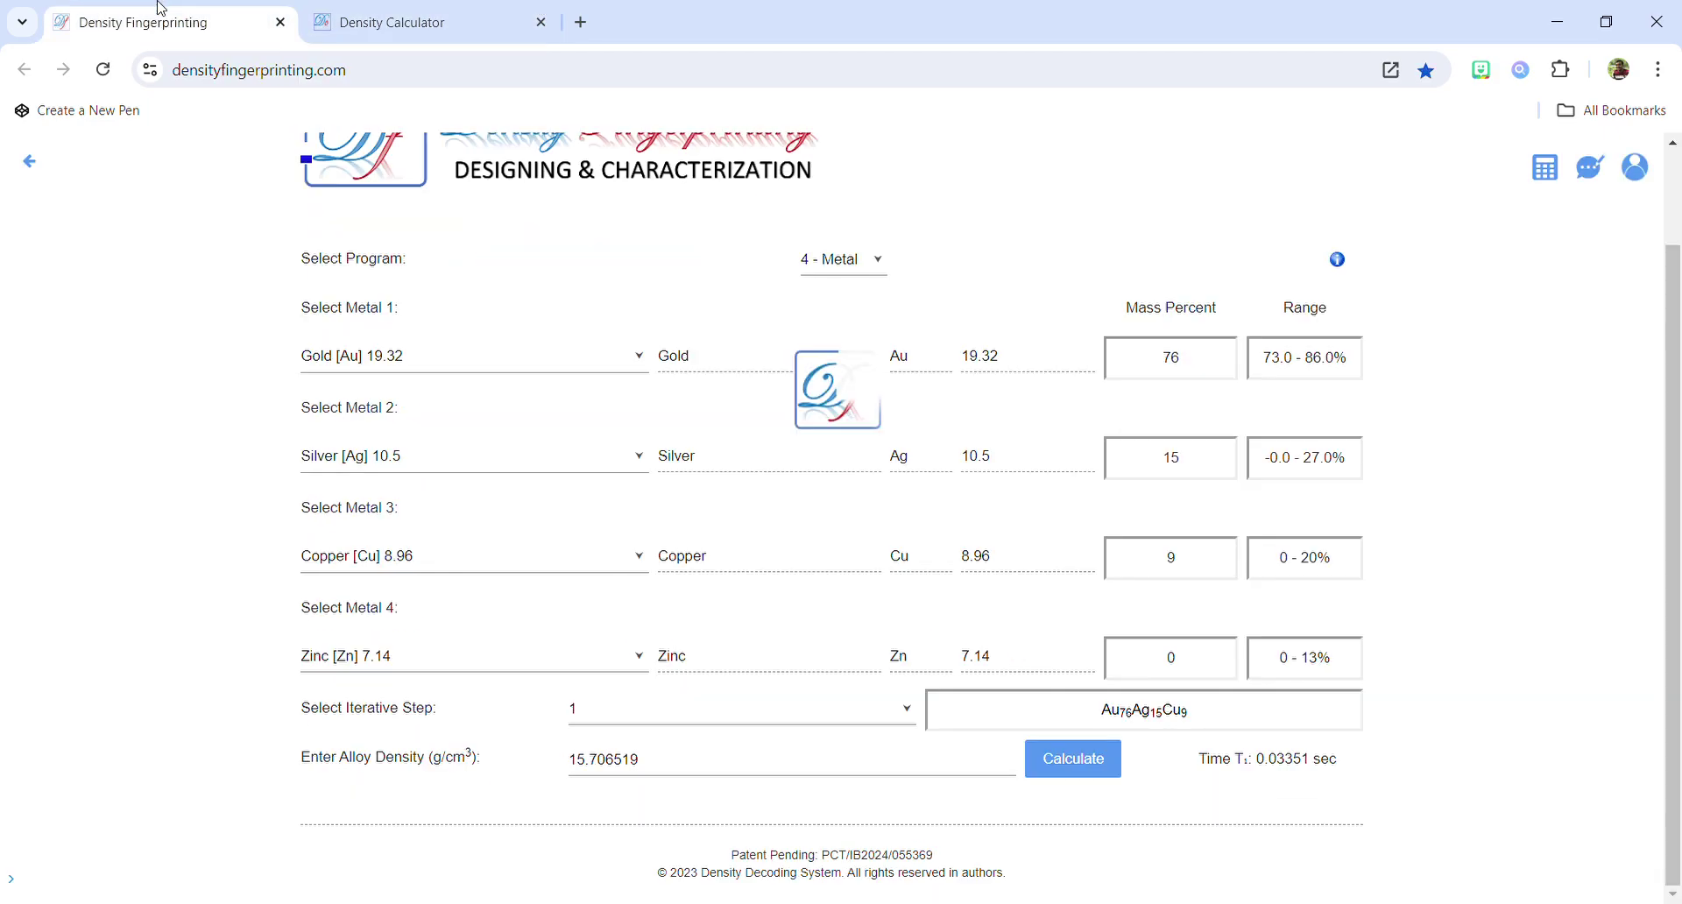
{"action": "left_click", "coordinate": [186, 13]}
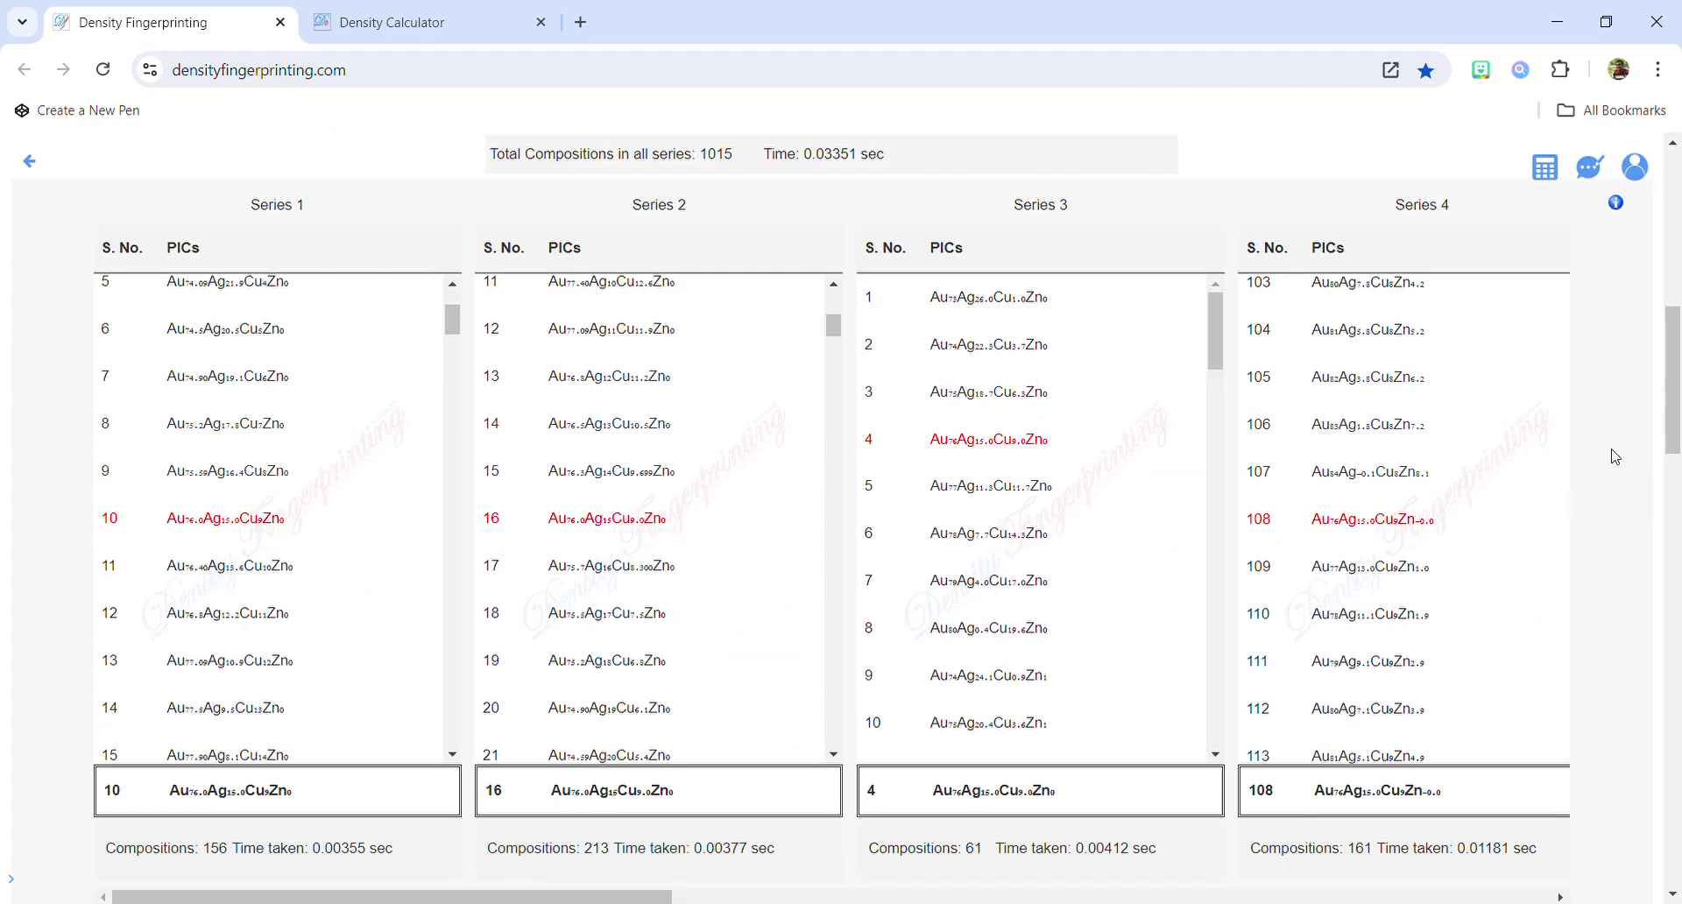
Skim through the four-metal results, from the series tables past the Composition Spectrum to the Tetrahedral Plot, and return to the calculation inputs.
{"action": "scroll", "coordinate": [1626, 472], "scroll_direction": "down", "scroll_amount": 15}
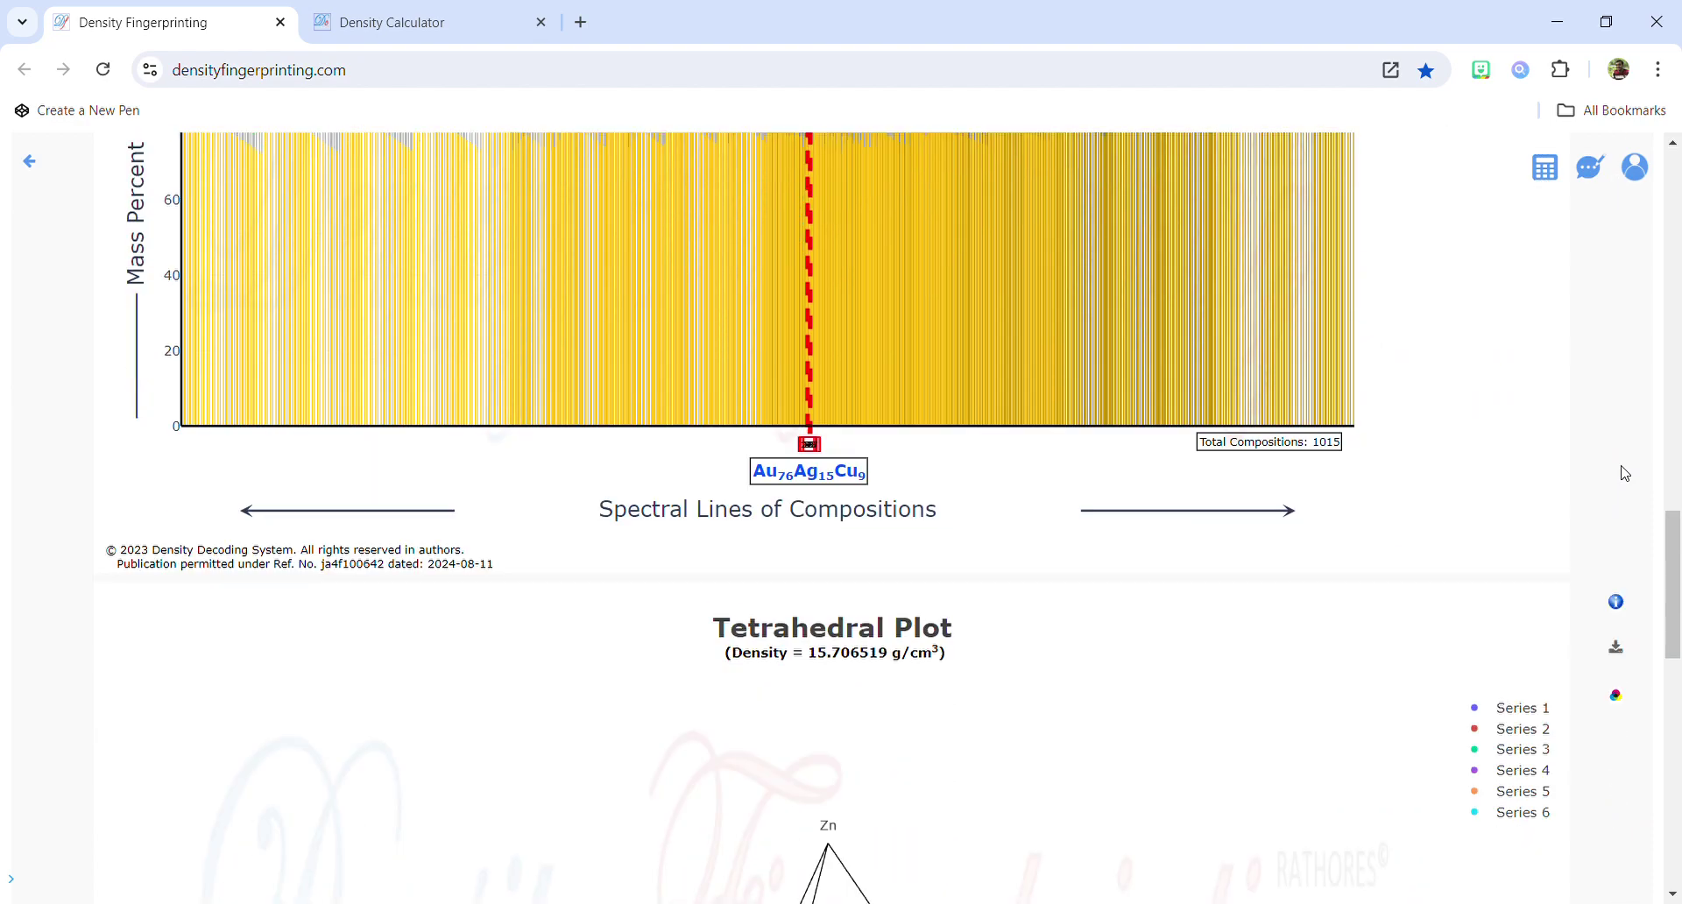
{"action": "scroll", "coordinate": [1627, 472], "scroll_direction": "down", "scroll_amount": 8}
{"action": "scroll", "coordinate": [1627, 473], "scroll_direction": "up", "scroll_amount": 20}
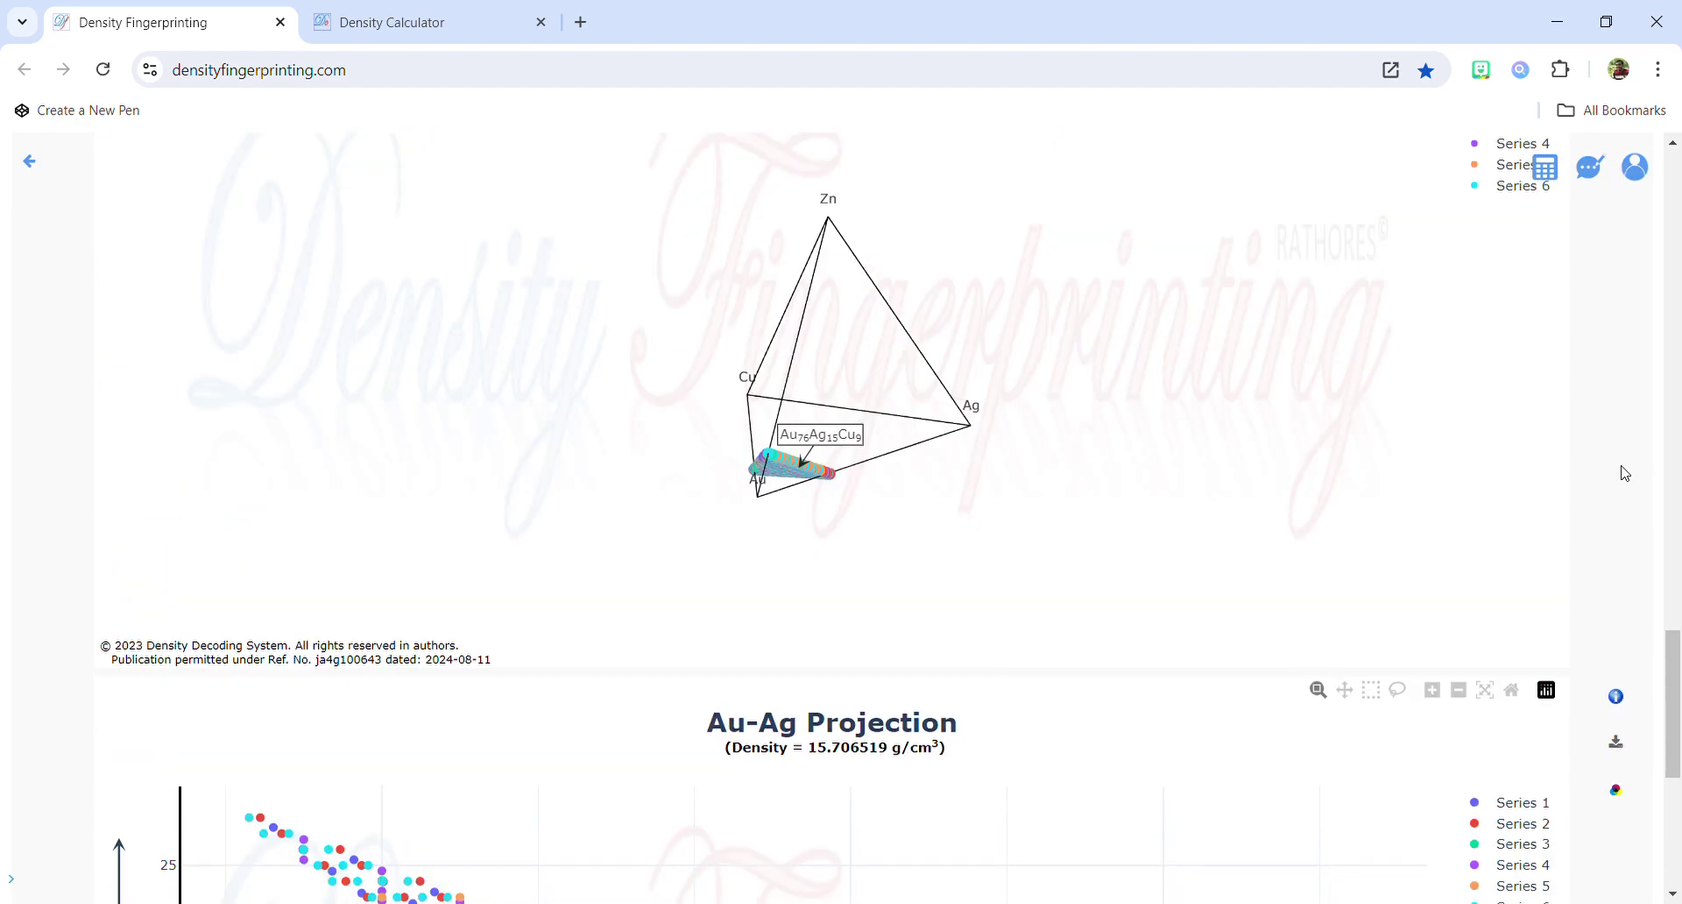
Examine the Series 1 to 4 composition tables of the four-metal result and compare their highlighted concordant compositions.
{"action": "scroll", "coordinate": [1625, 473], "scroll_direction": "down", "scroll_amount": 4}
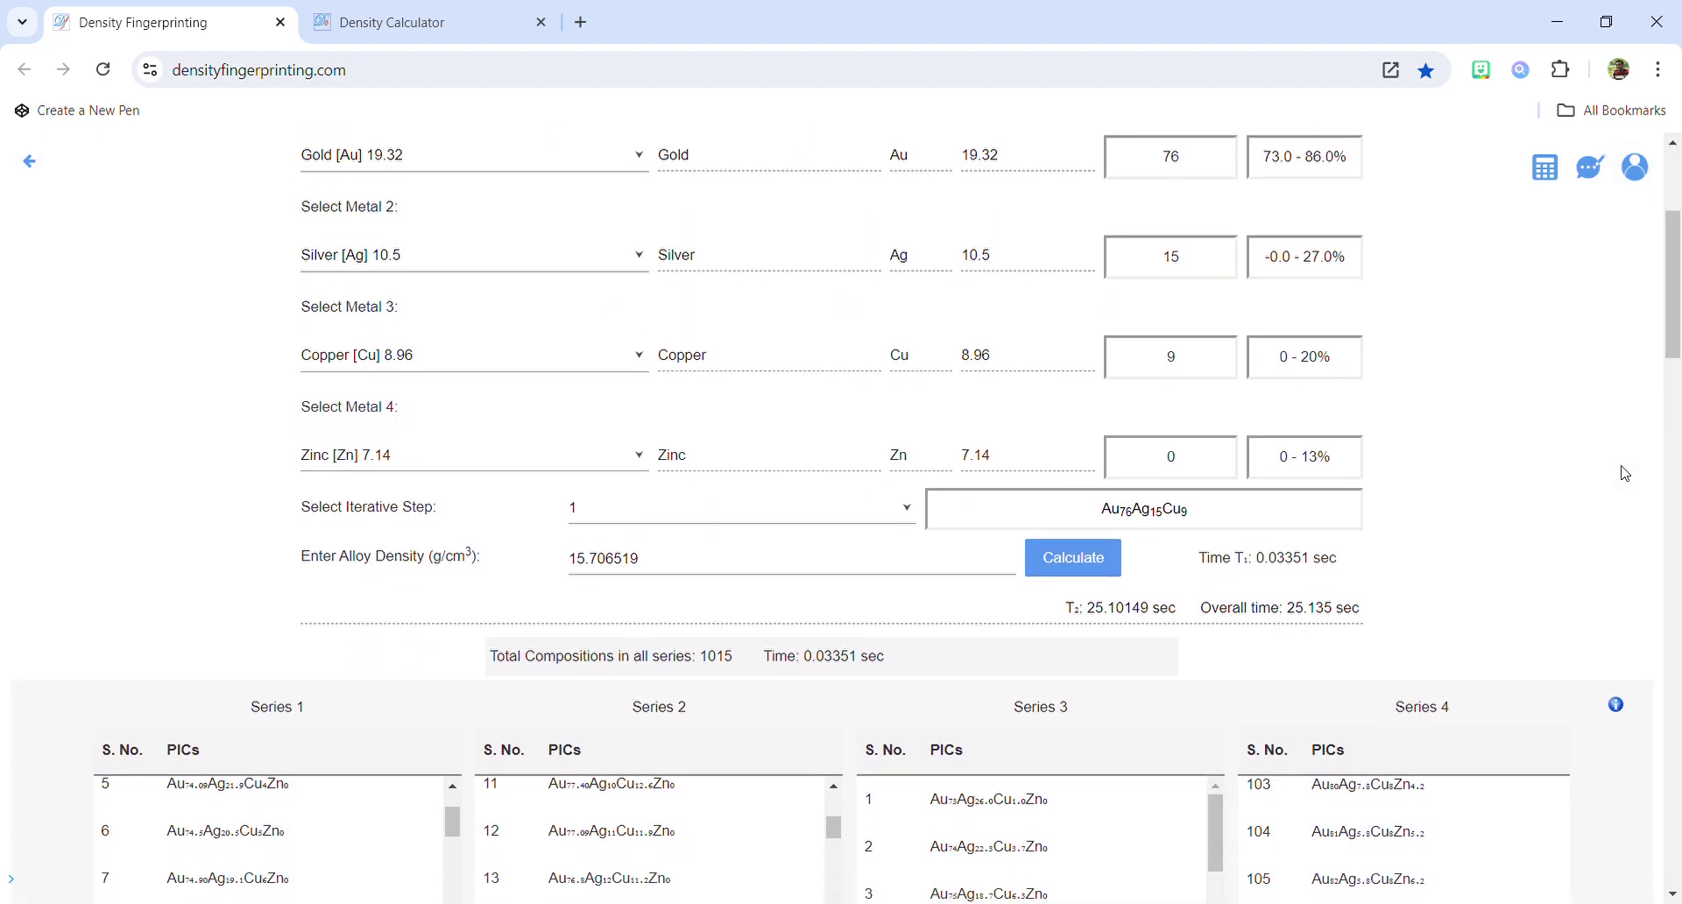
{"action": "scroll", "coordinate": [1625, 473], "scroll_direction": "down", "scroll_amount": 3}
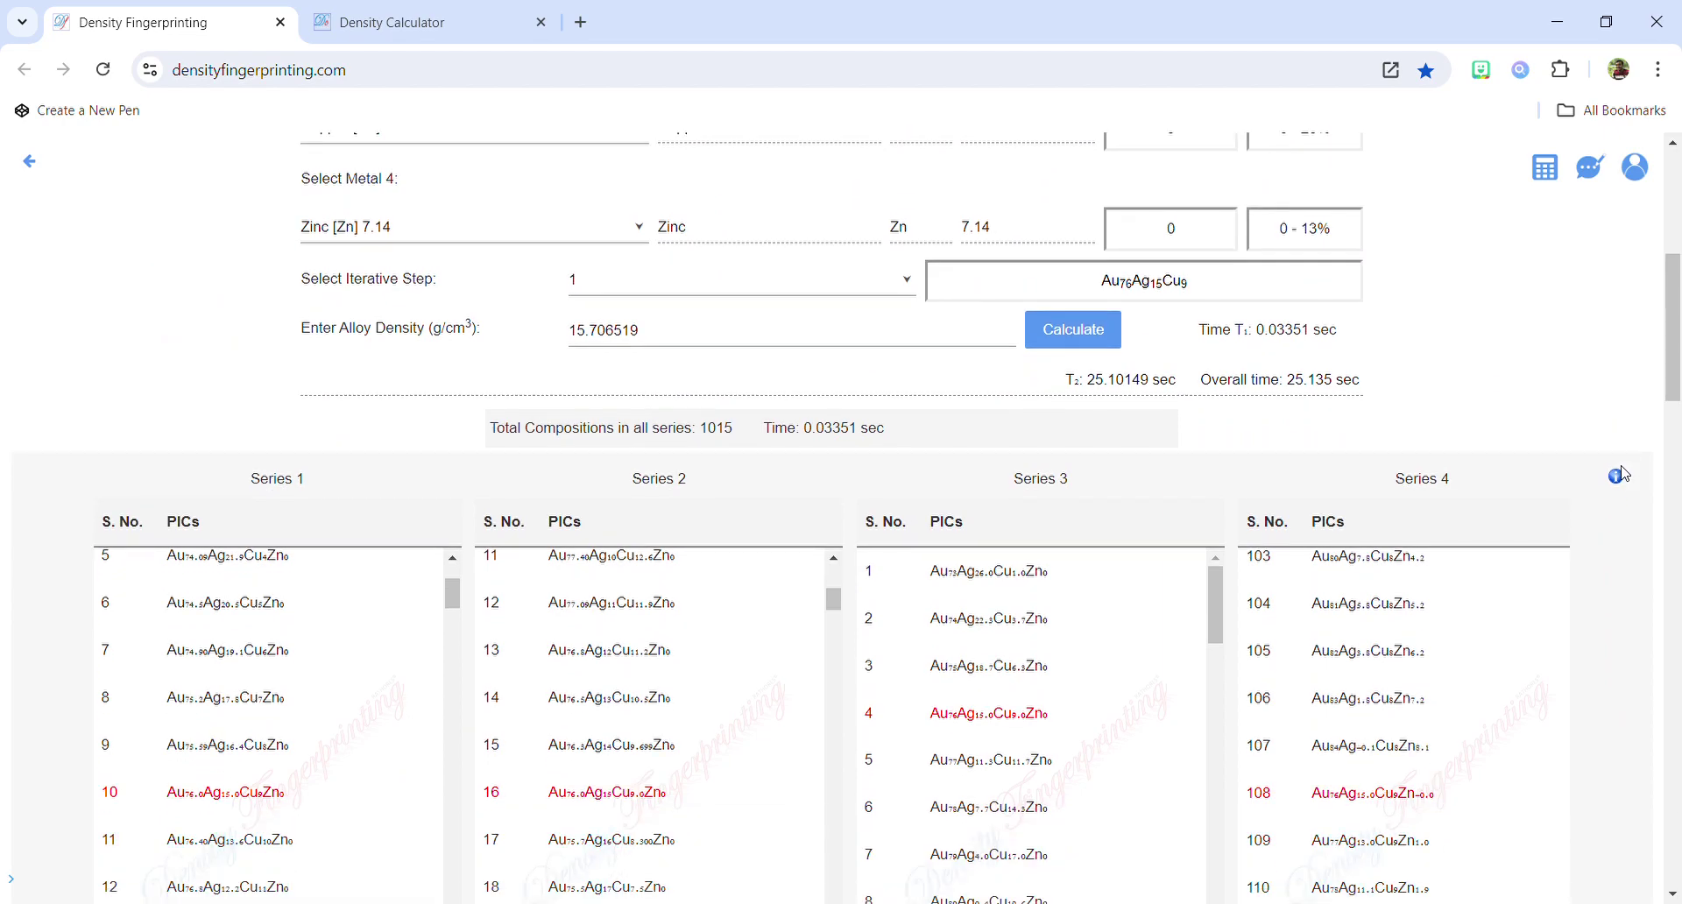
{"action": "scroll", "coordinate": [1625, 473], "scroll_direction": "down", "scroll_amount": 5}
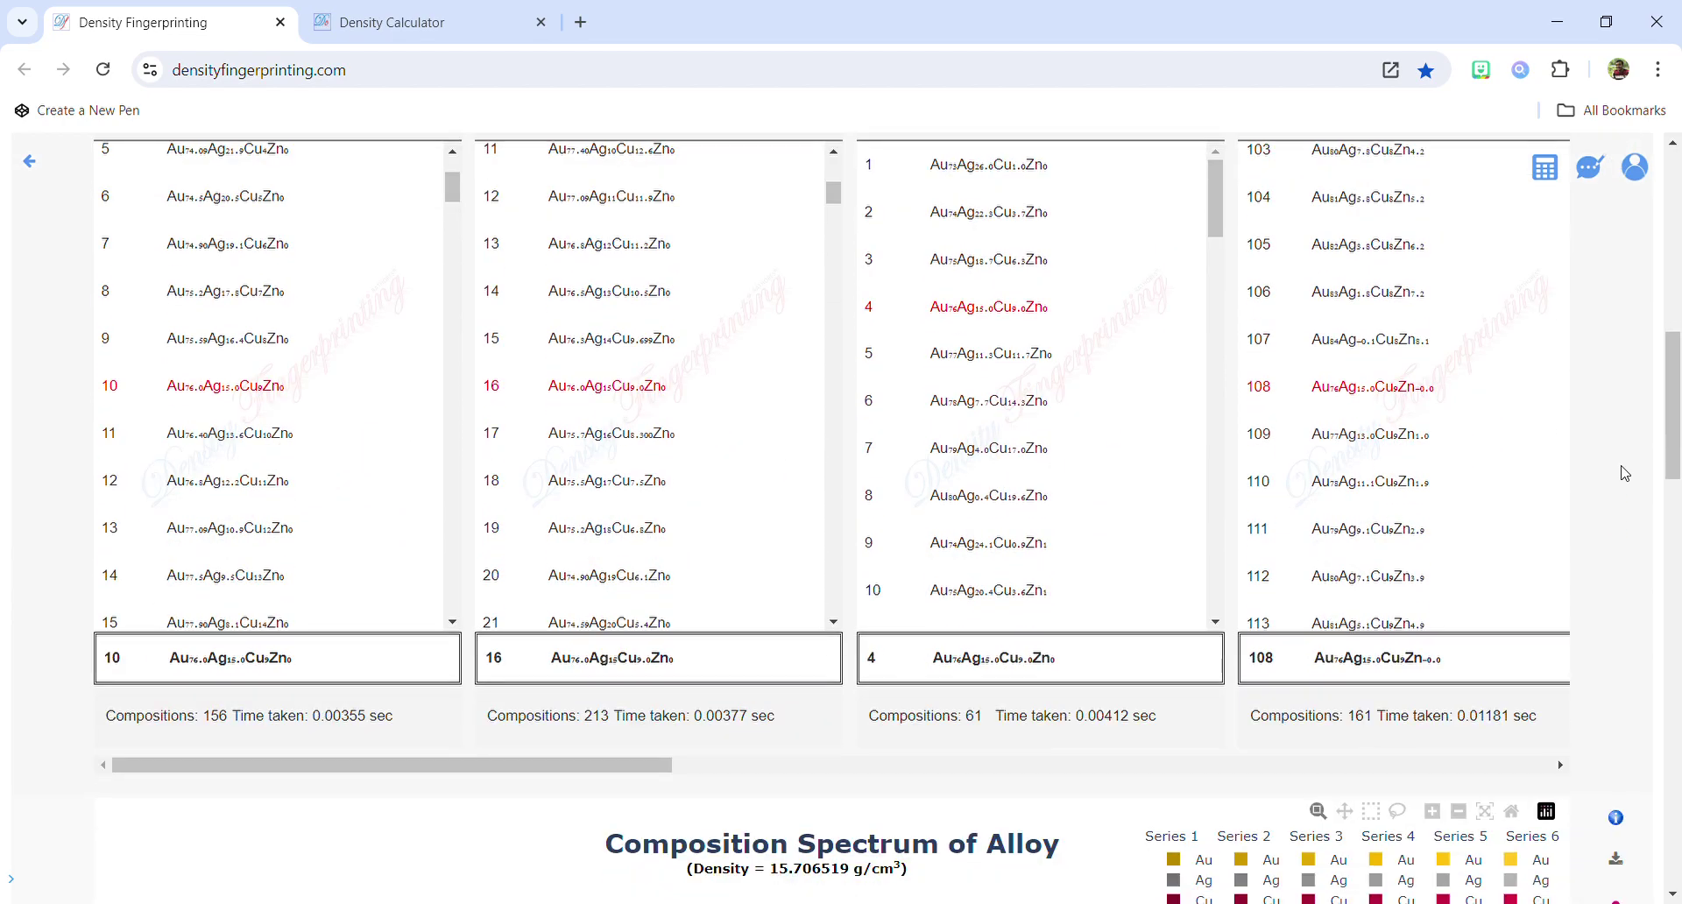
{"action": "scroll", "coordinate": [1625, 473], "scroll_direction": "up", "scroll_amount": 1}
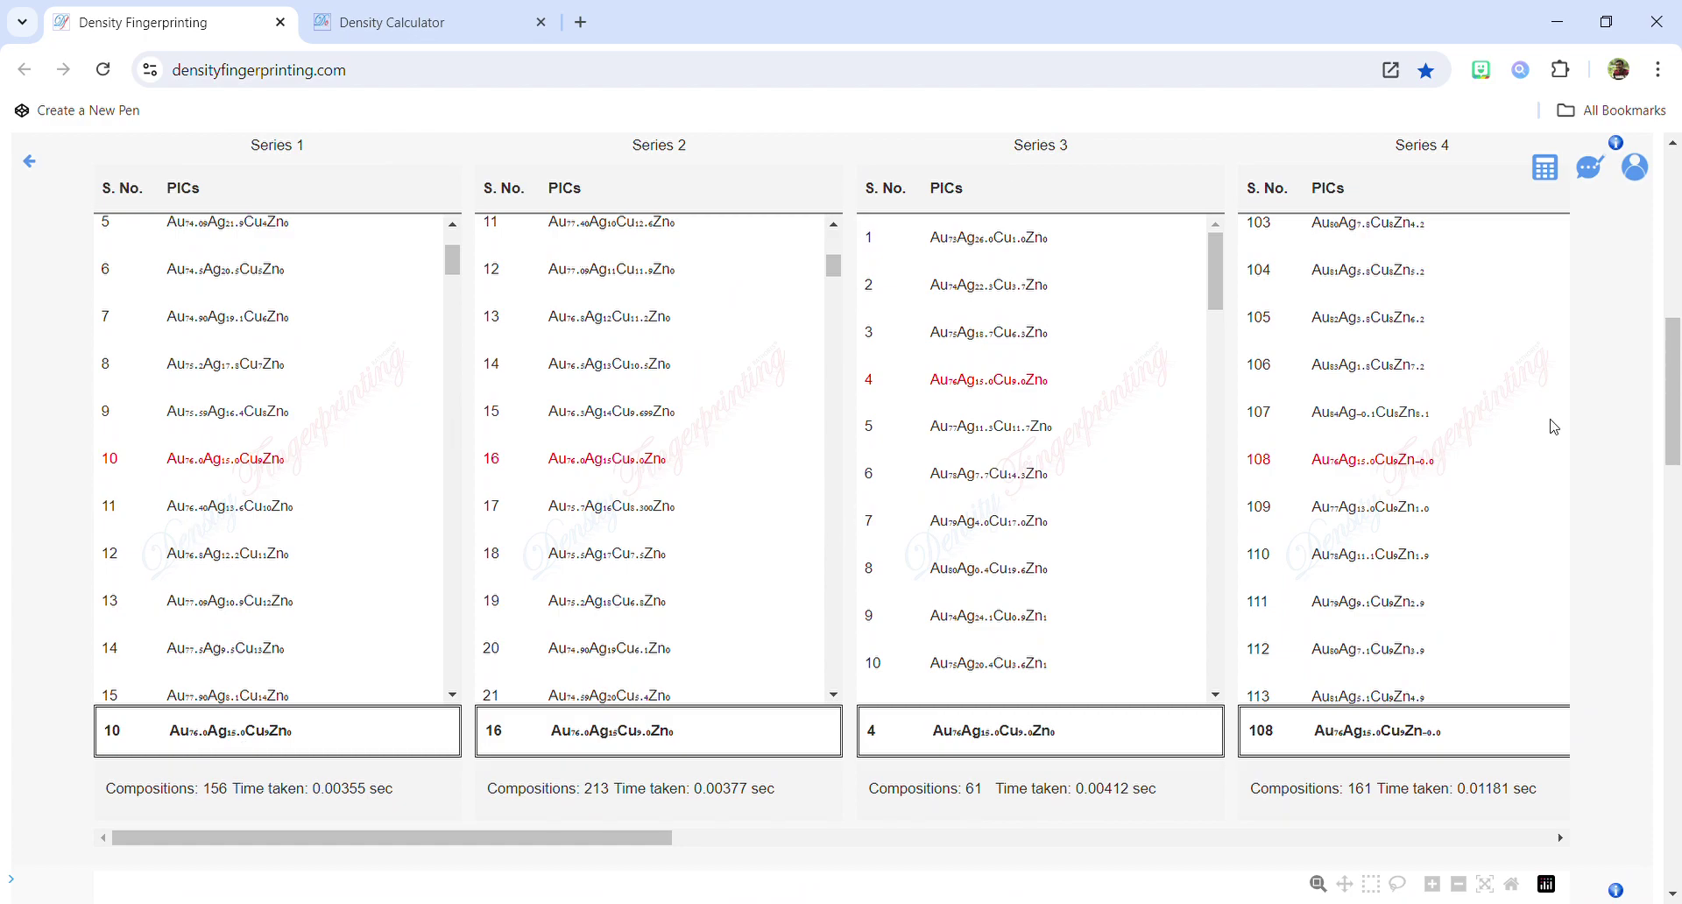
{"action": "scroll", "coordinate": [1619, 474], "scroll_direction": "up", "scroll_amount": 2}
{"action": "scroll", "coordinate": [1620, 474], "scroll_direction": "down", "scroll_amount": 1}
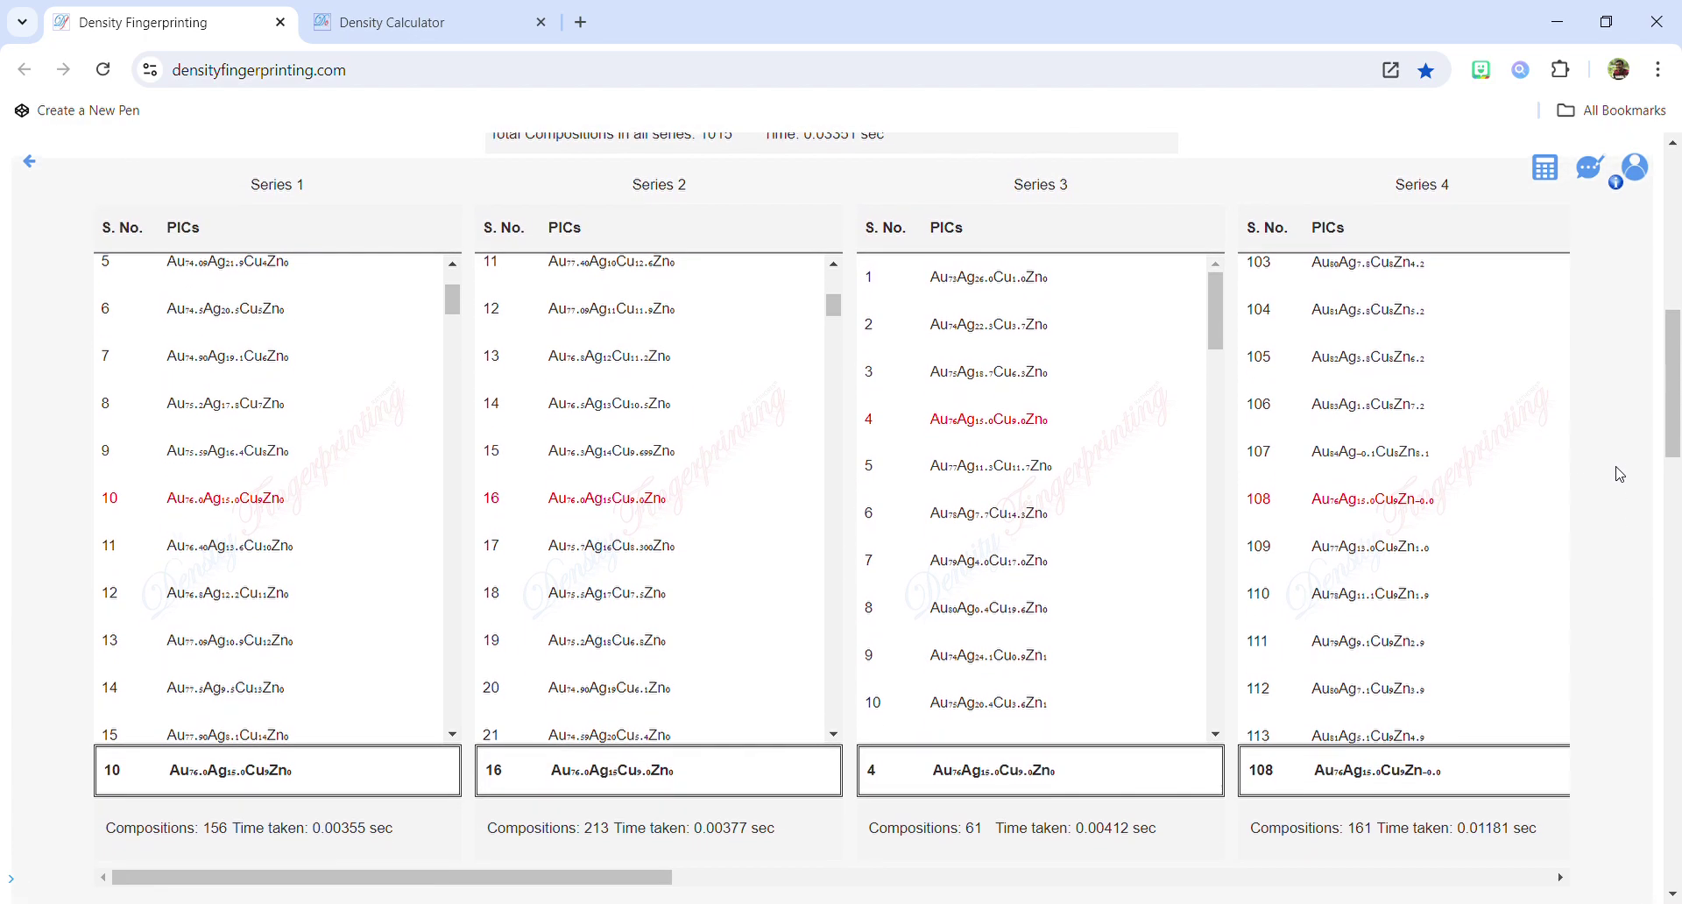
{"action": "scroll", "coordinate": [1620, 474], "scroll_direction": "down", "scroll_amount": 1}
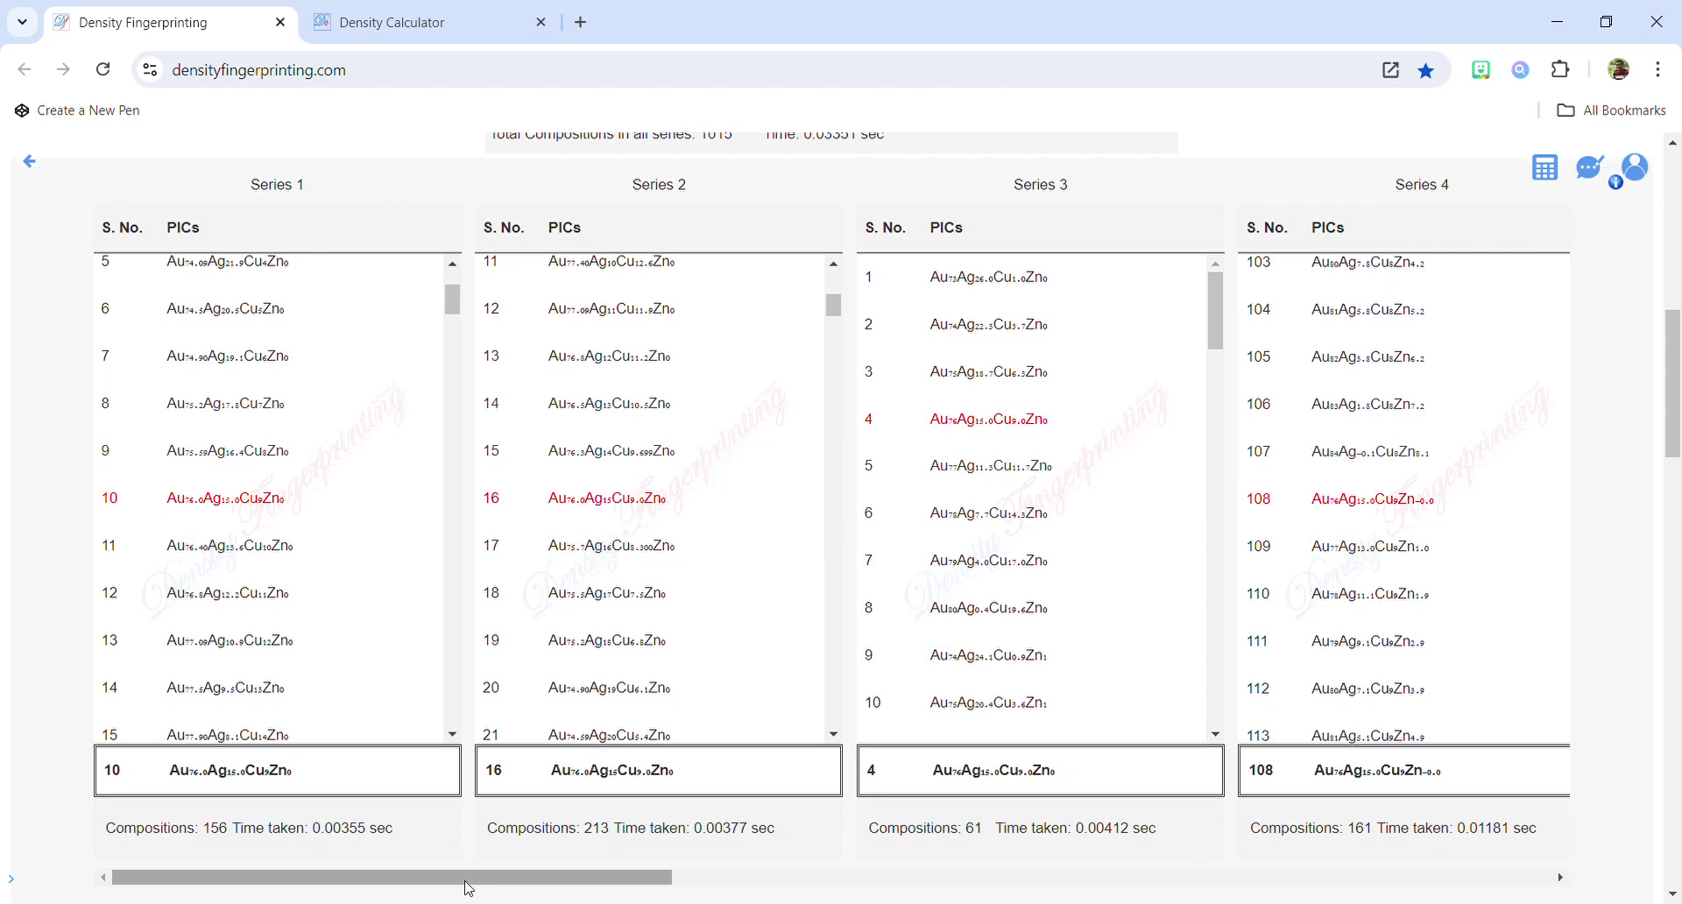
{"action": "mouse_move", "coordinate": [481, 886]}
{"action": "left_mouse_down"}
{"action": "mouse_move", "coordinate": [812, 860]}
{"action": "mouse_move", "coordinate": [469, 876]}
{"action": "left_mouse_up"}
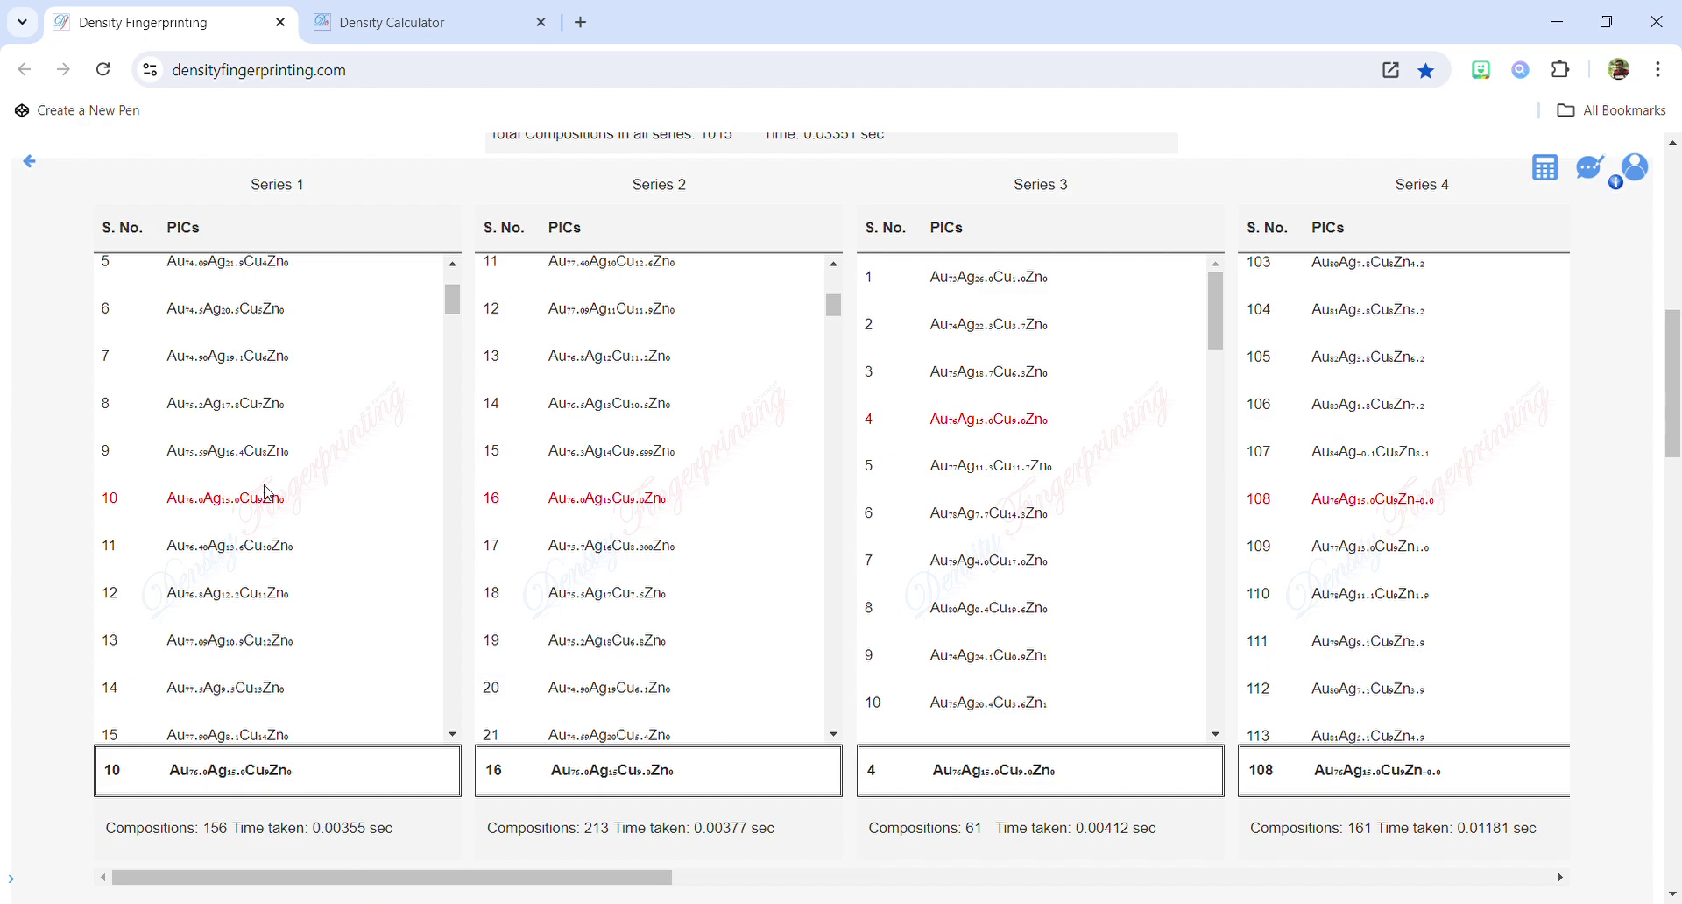
{"action": "left_click_drag", "start_coordinate": [350, 874], "coordinate": [263, 890]}
Zoom the Composition Spectrum in on the Au76Ag15Cu9 fingerprint and inspect the metal percentages of its concordant bars and their neighbours.
{"action": "scroll", "coordinate": [1646, 506], "scroll_direction": "down", "scroll_amount": 5}
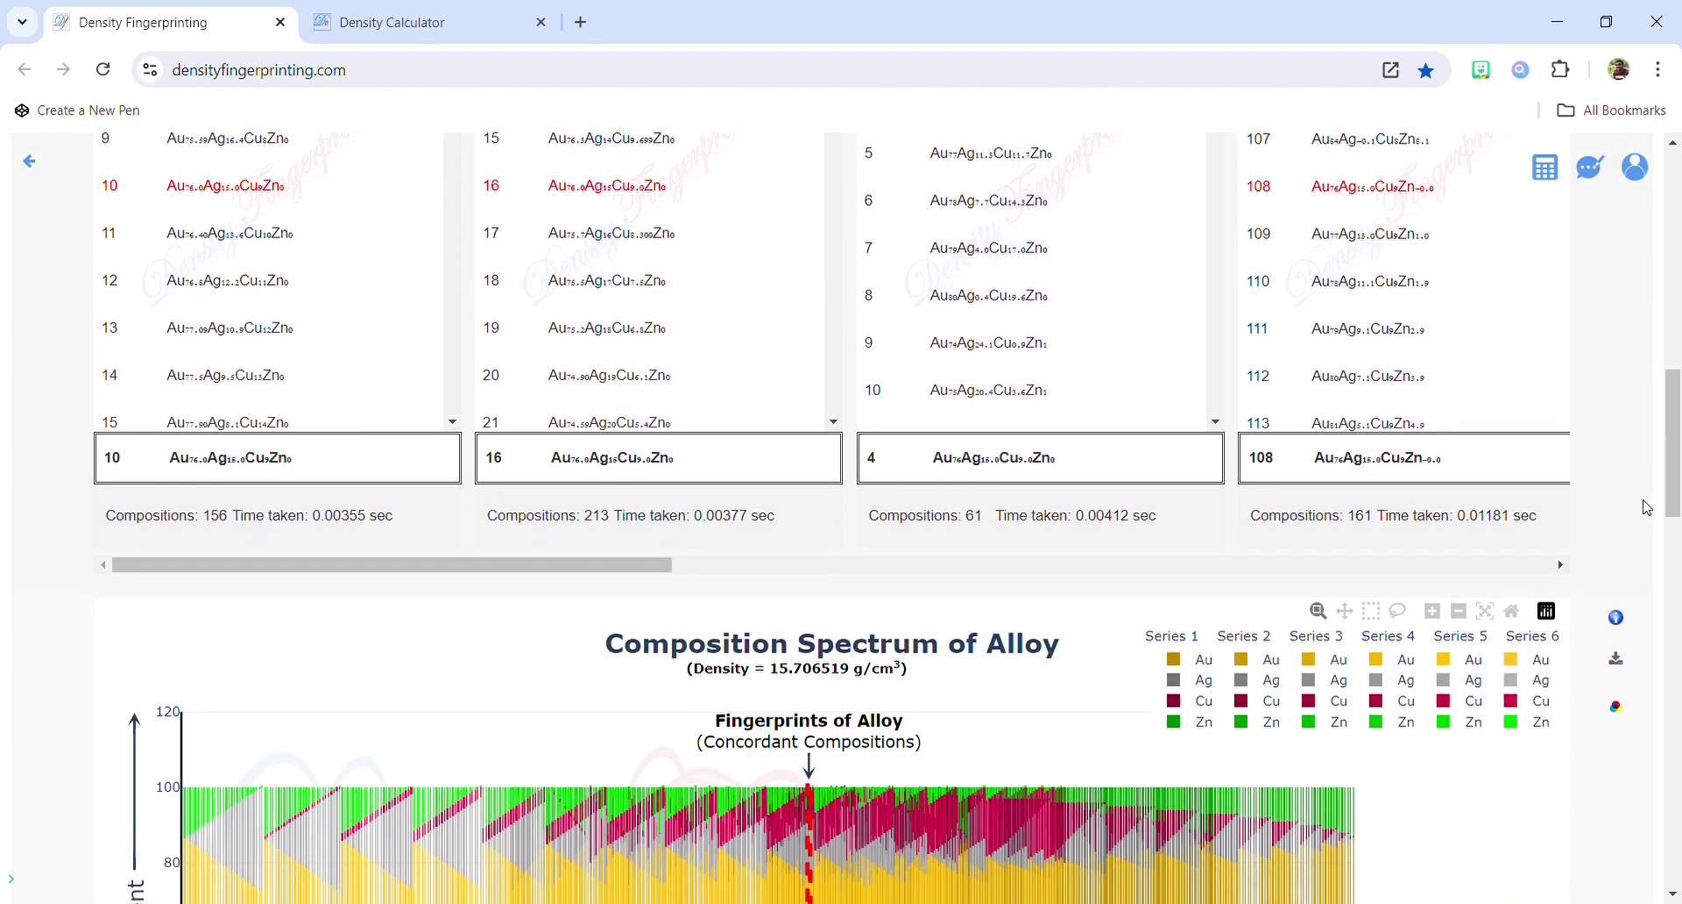
{"action": "scroll", "coordinate": [1646, 506], "scroll_direction": "down", "scroll_amount": 3}
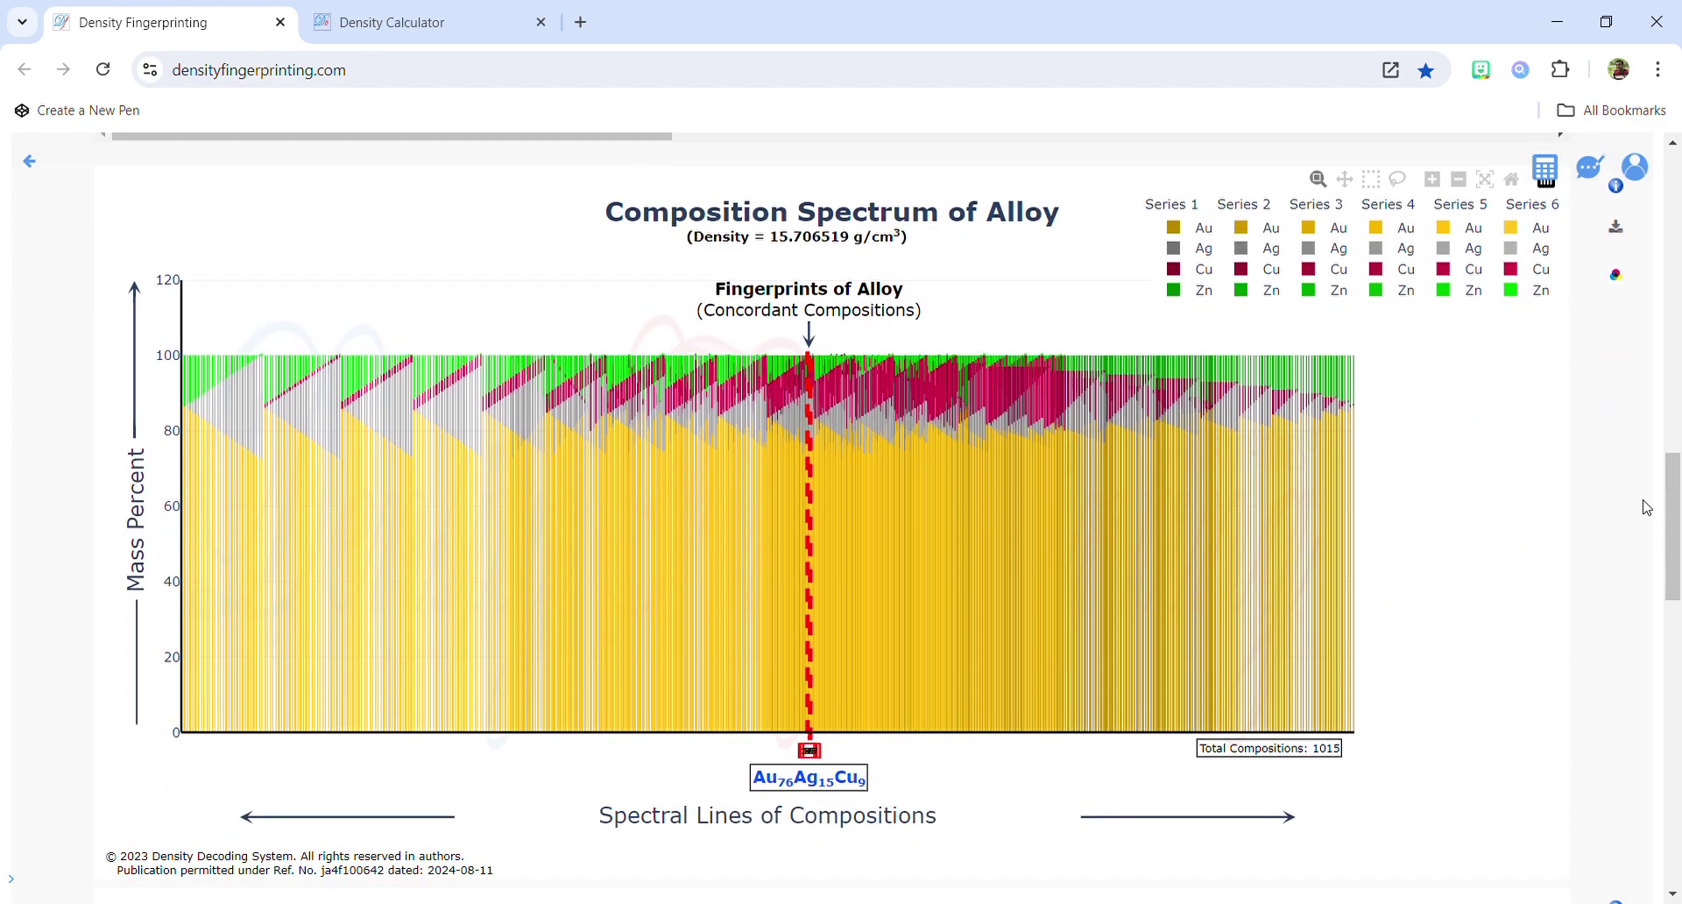
{"action": "left_click", "coordinate": [812, 348]}
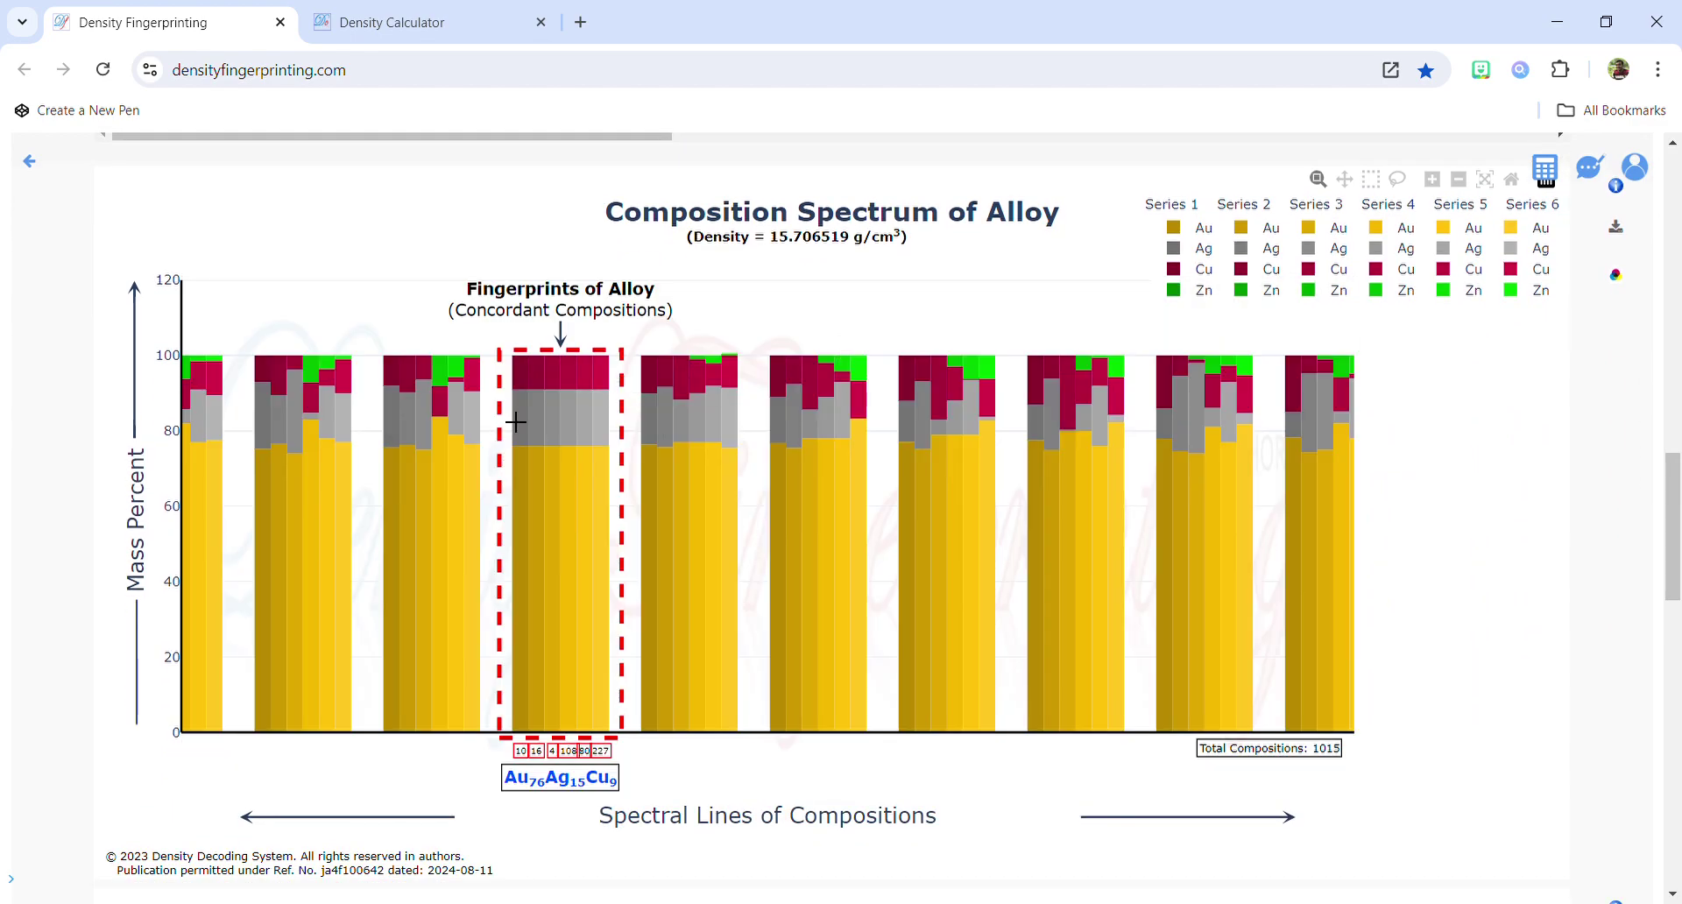
{"action": "mouse_move", "coordinate": [530, 420]}
{"action": "mouse_move", "coordinate": [528, 461]}
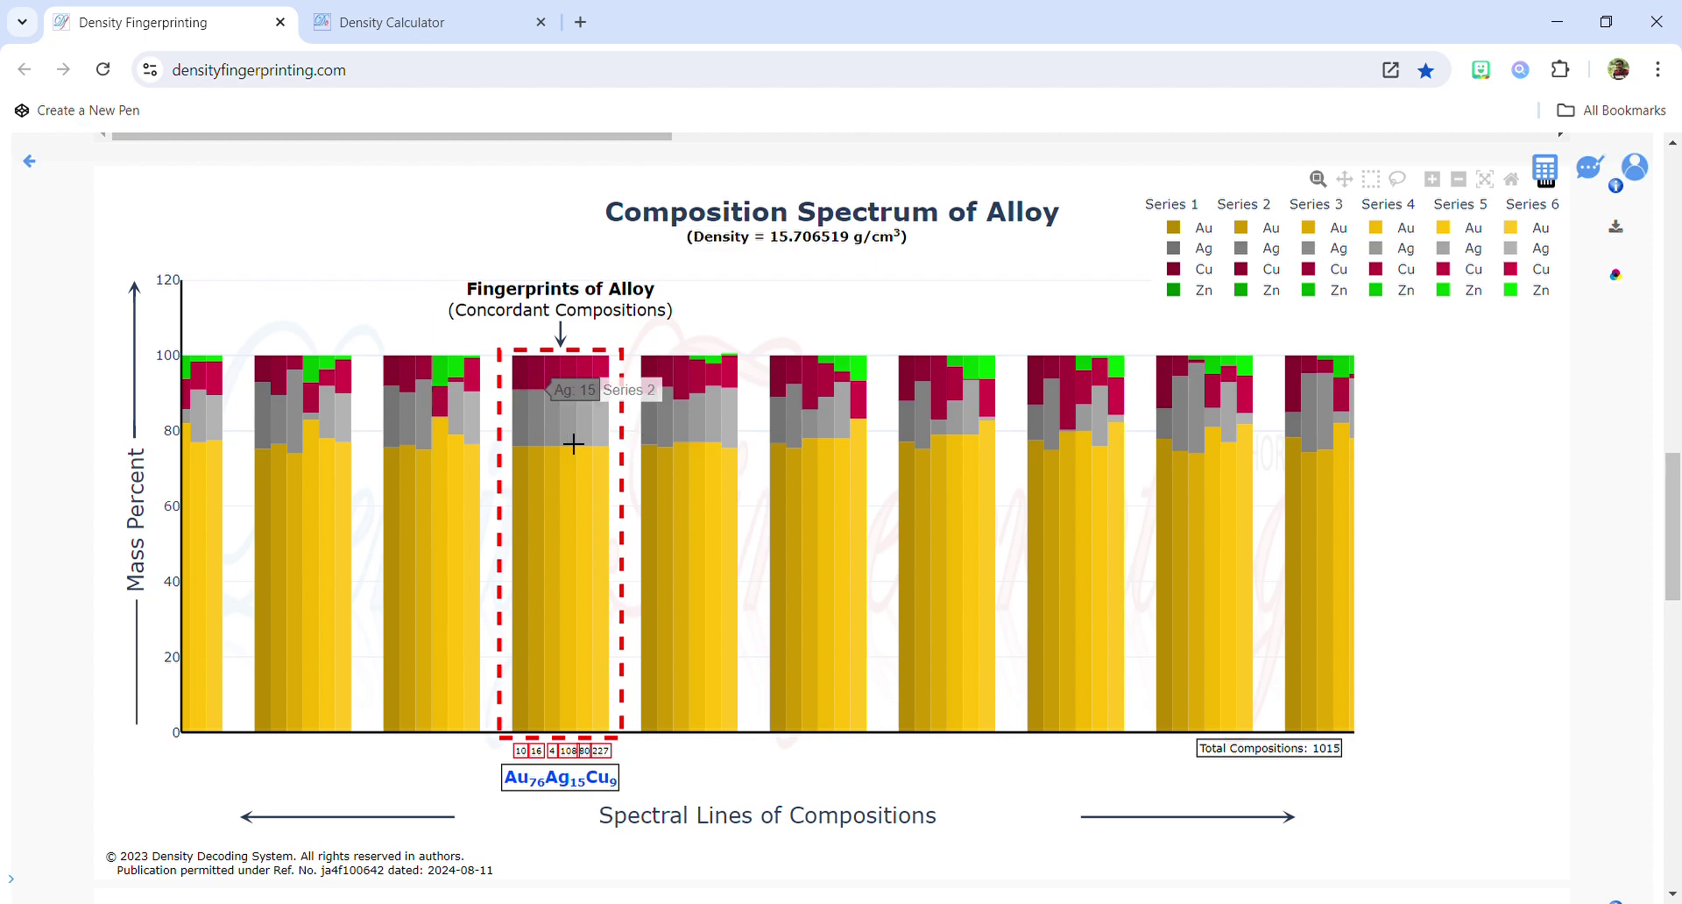
{"action": "mouse_move", "coordinate": [603, 389]}
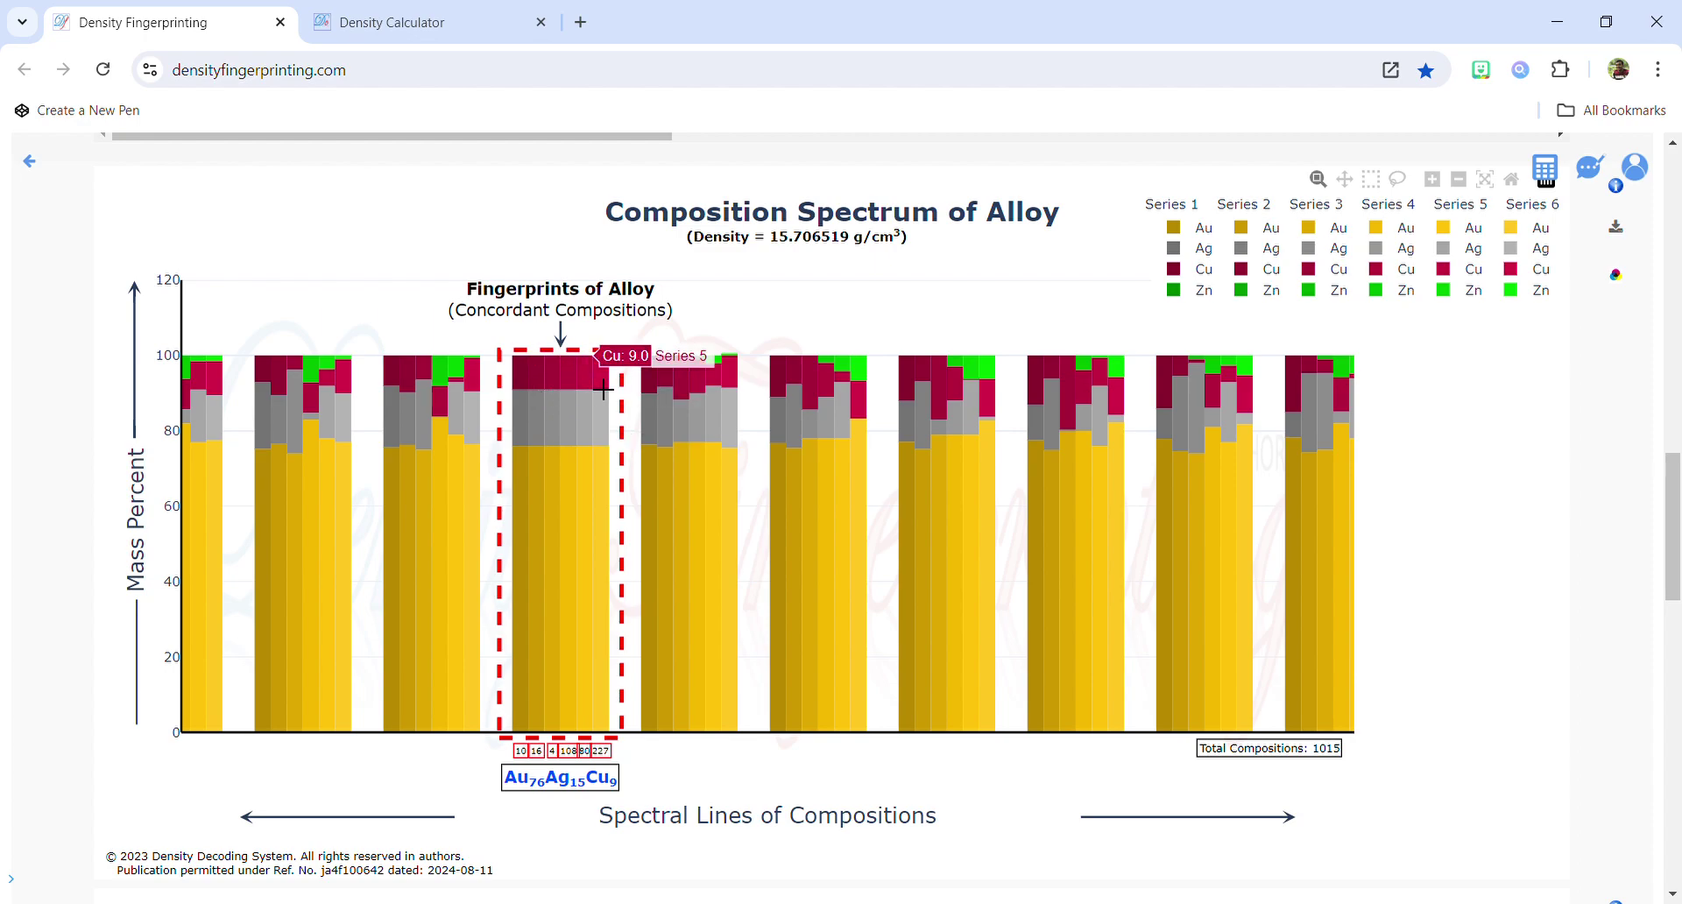
{"action": "mouse_move", "coordinate": [604, 471]}
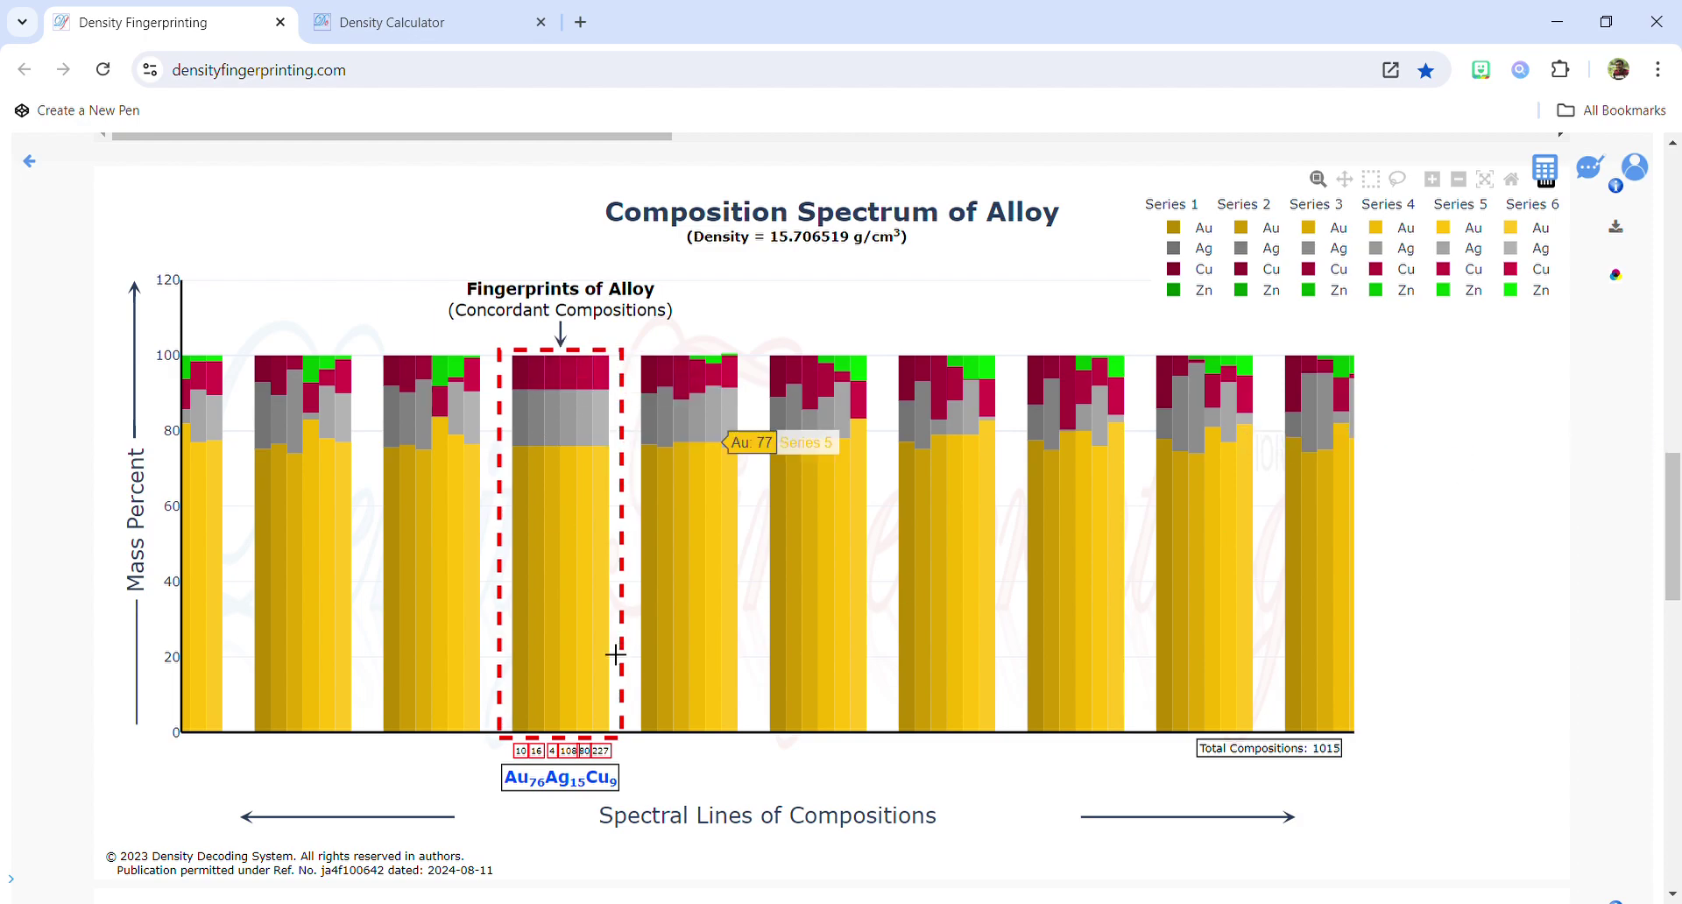
{"action": "mouse_move", "coordinate": [440, 375]}
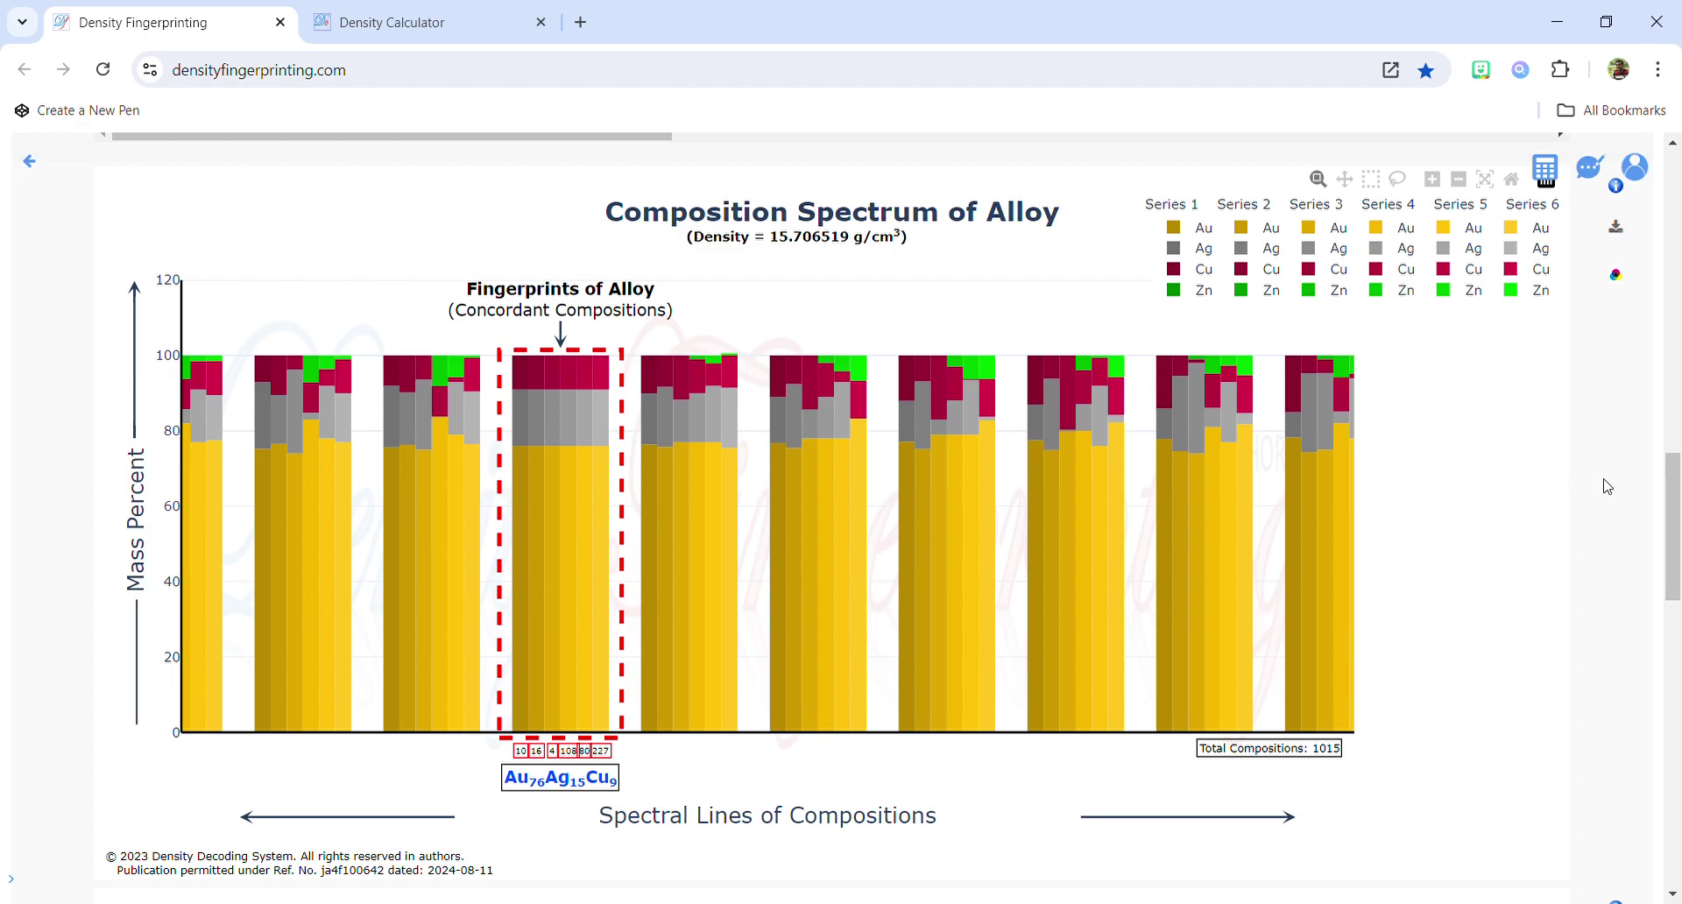
Rotate the Tetrahedral Plot to view the composition plane from several sides and enlarge the area around the Au76Ag15Cu9 point.
{"action": "scroll", "coordinate": [1607, 487], "scroll_direction": "down", "scroll_amount": 8}
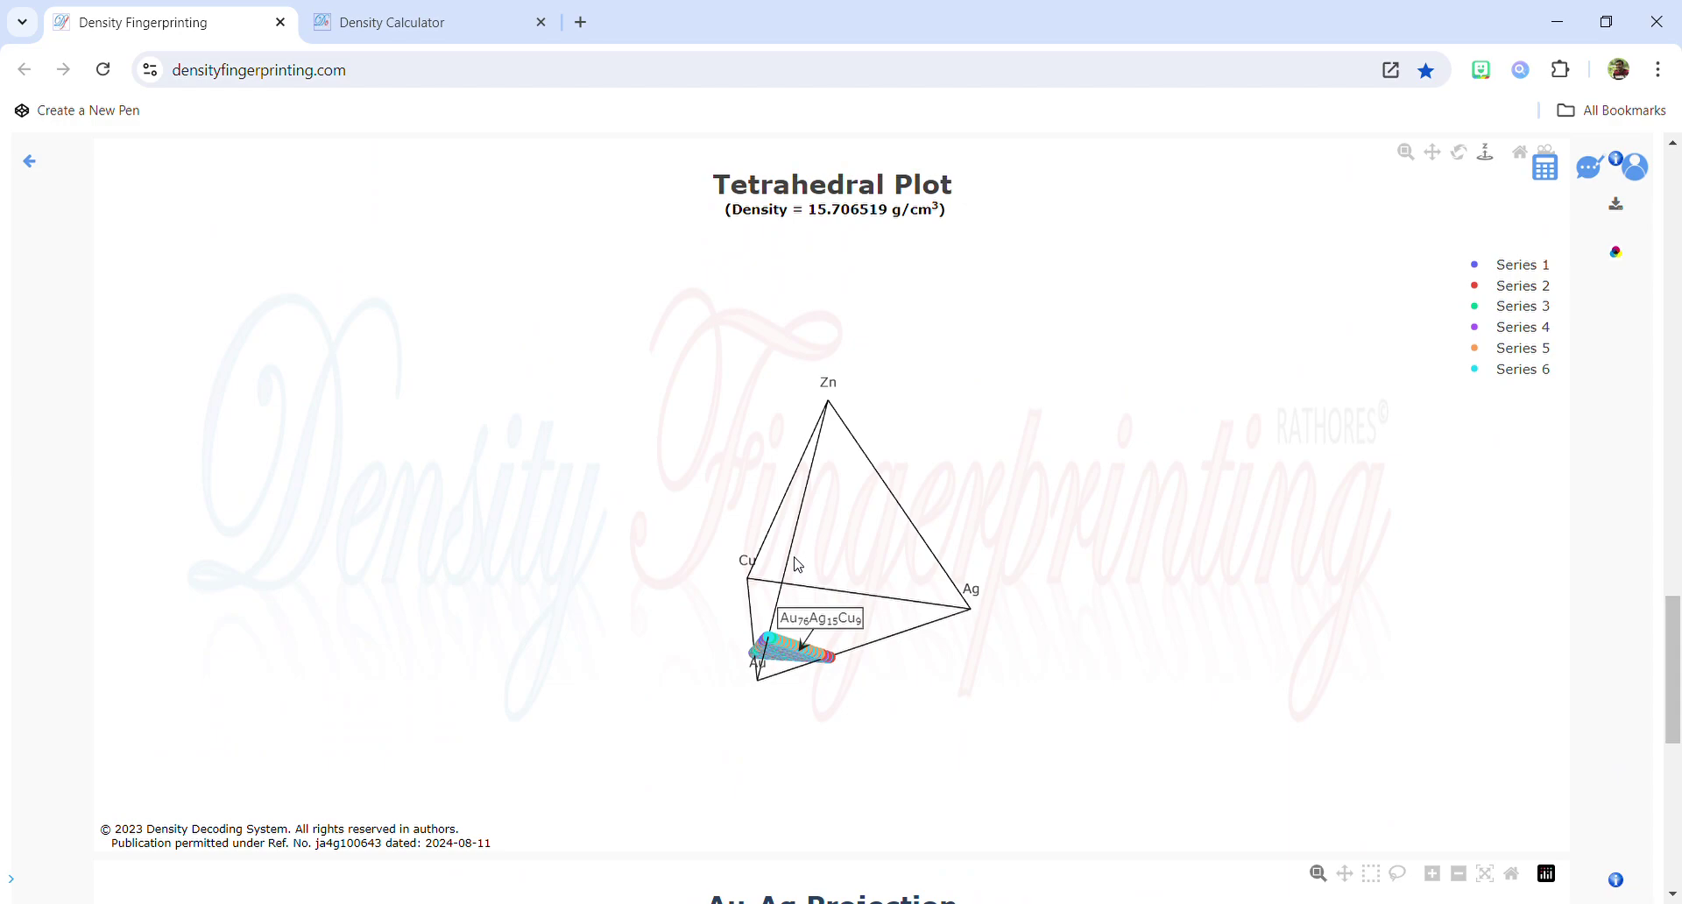
{"action": "left_click_drag", "start_coordinate": [813, 538], "coordinate": [866, 410]}
{"action": "scroll", "coordinate": [918, 493], "scroll_direction": "up", "scroll_amount": 5}
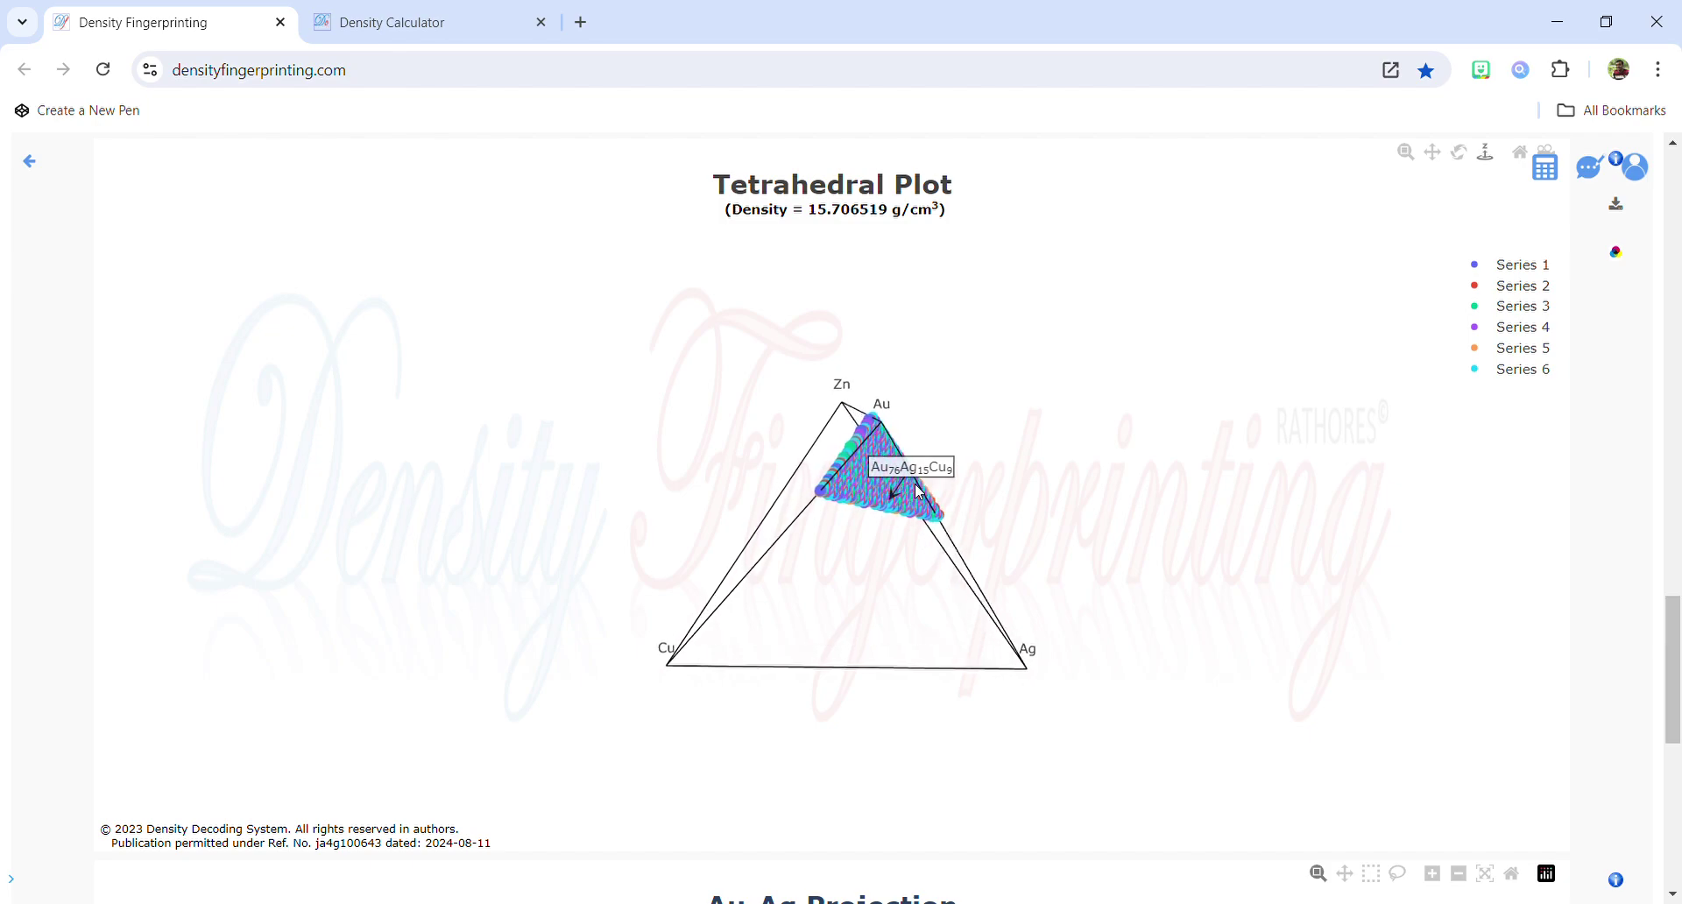
{"action": "left_click_drag", "start_coordinate": [1013, 421], "coordinate": [890, 477]}
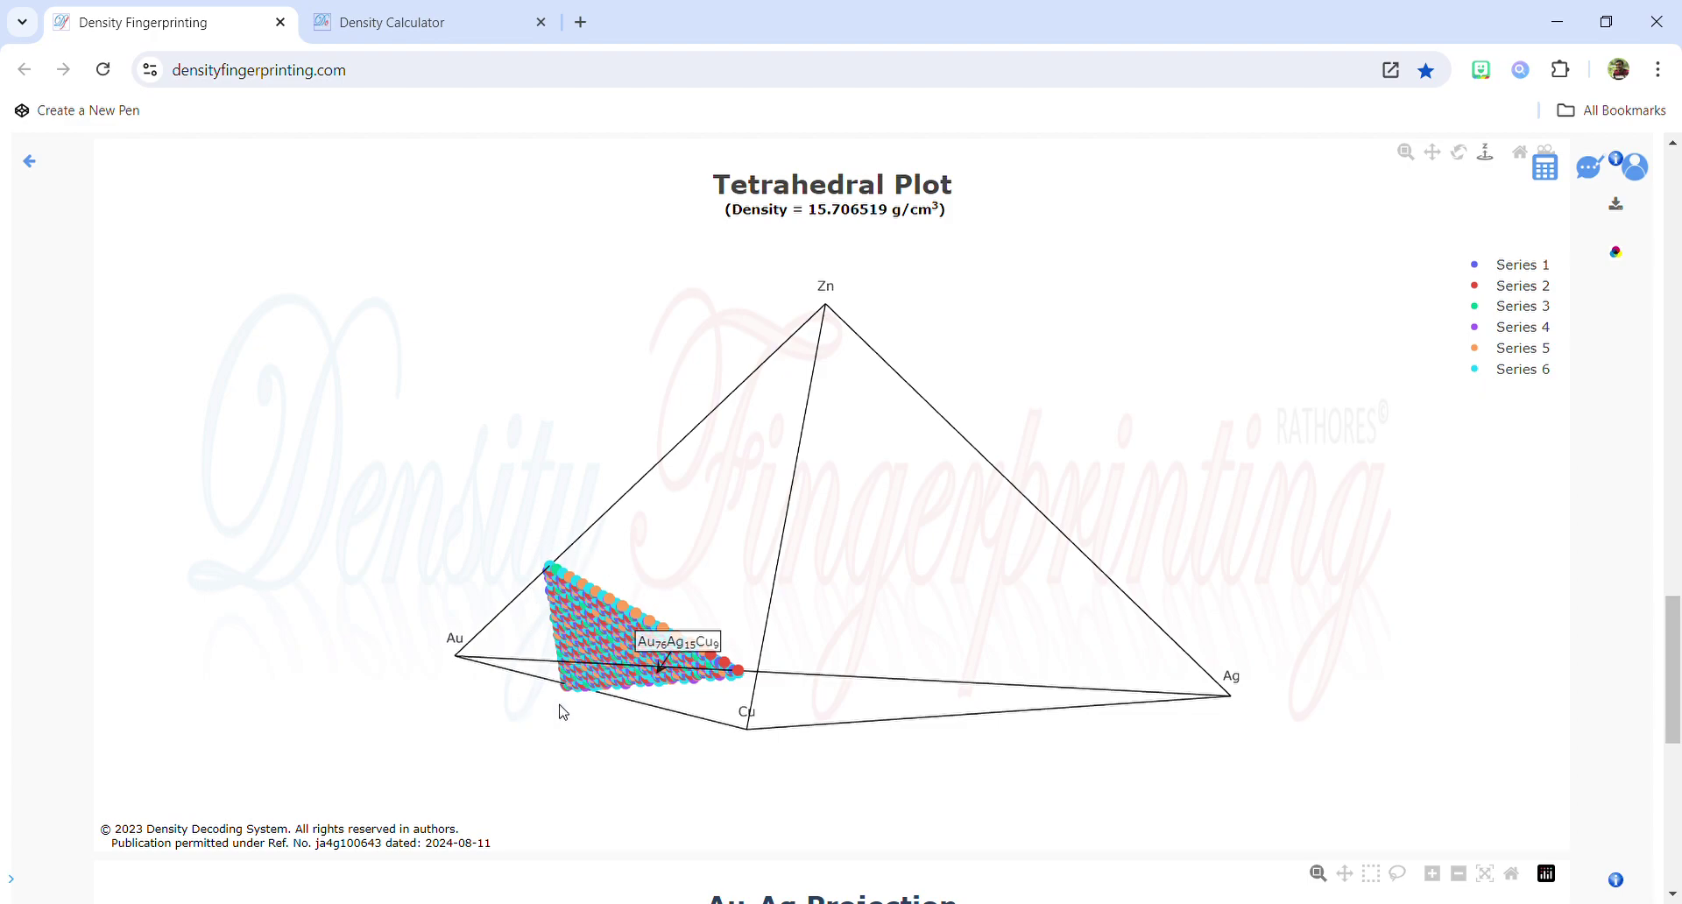
{"action": "left_click_drag", "start_coordinate": [512, 663], "coordinate": [593, 612]}
{"action": "mouse_move", "coordinate": [833, 512]}
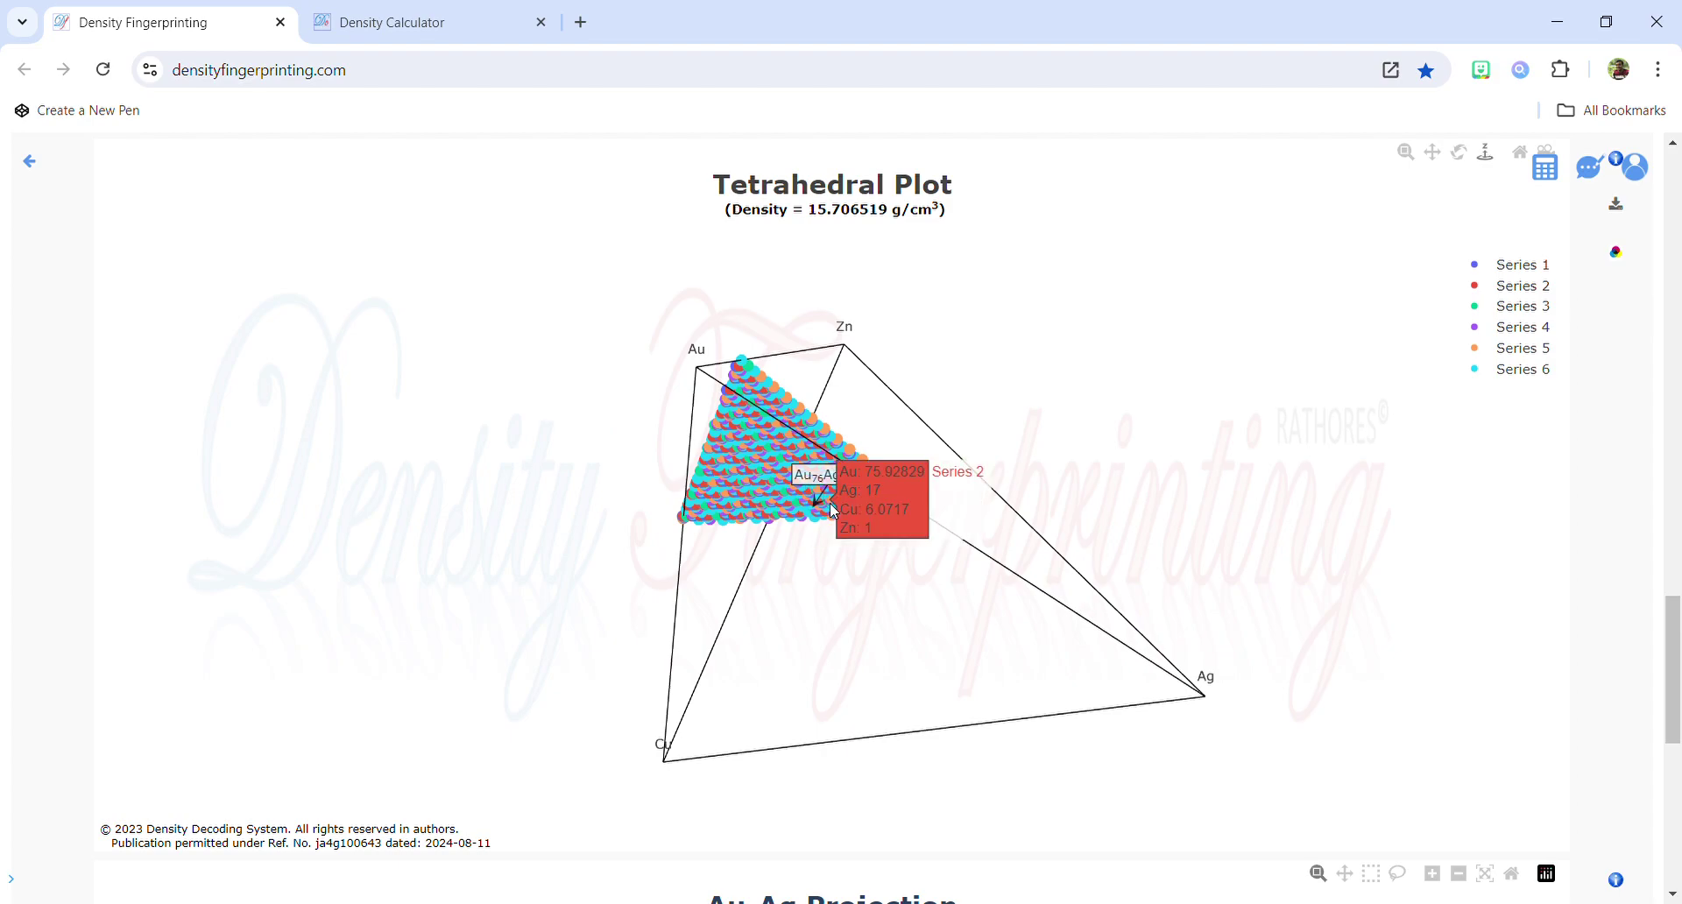
{"action": "scroll", "coordinate": [833, 512], "scroll_direction": "up", "scroll_amount": 6}
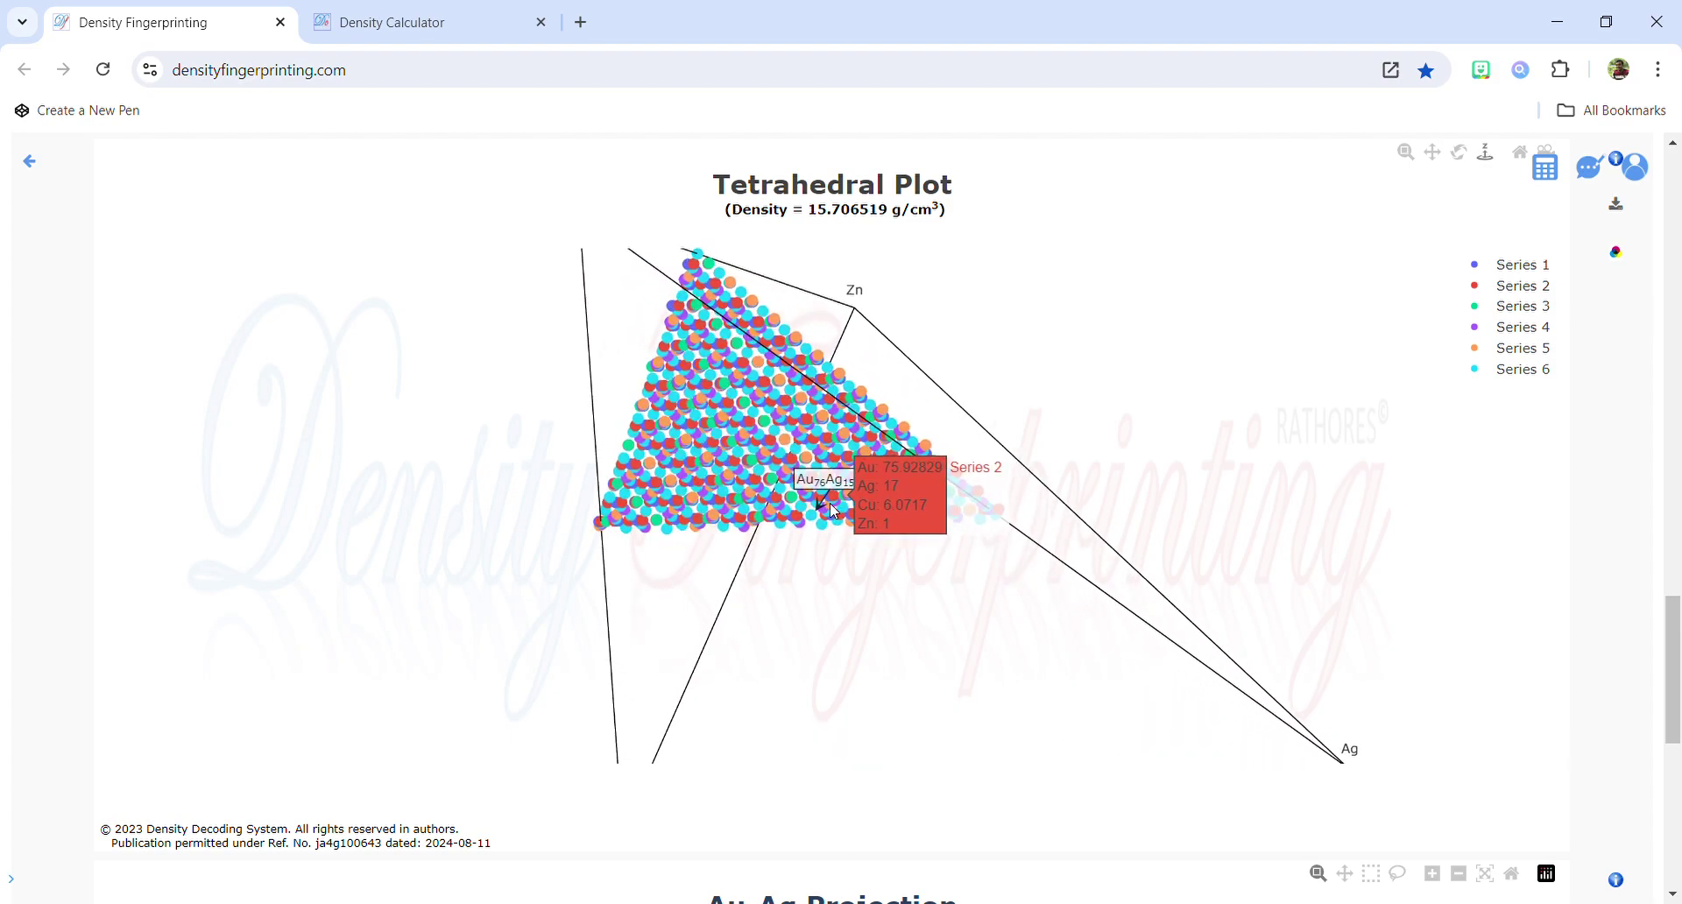
{"action": "scroll", "coordinate": [830, 511], "scroll_direction": "up", "scroll_amount": 4}
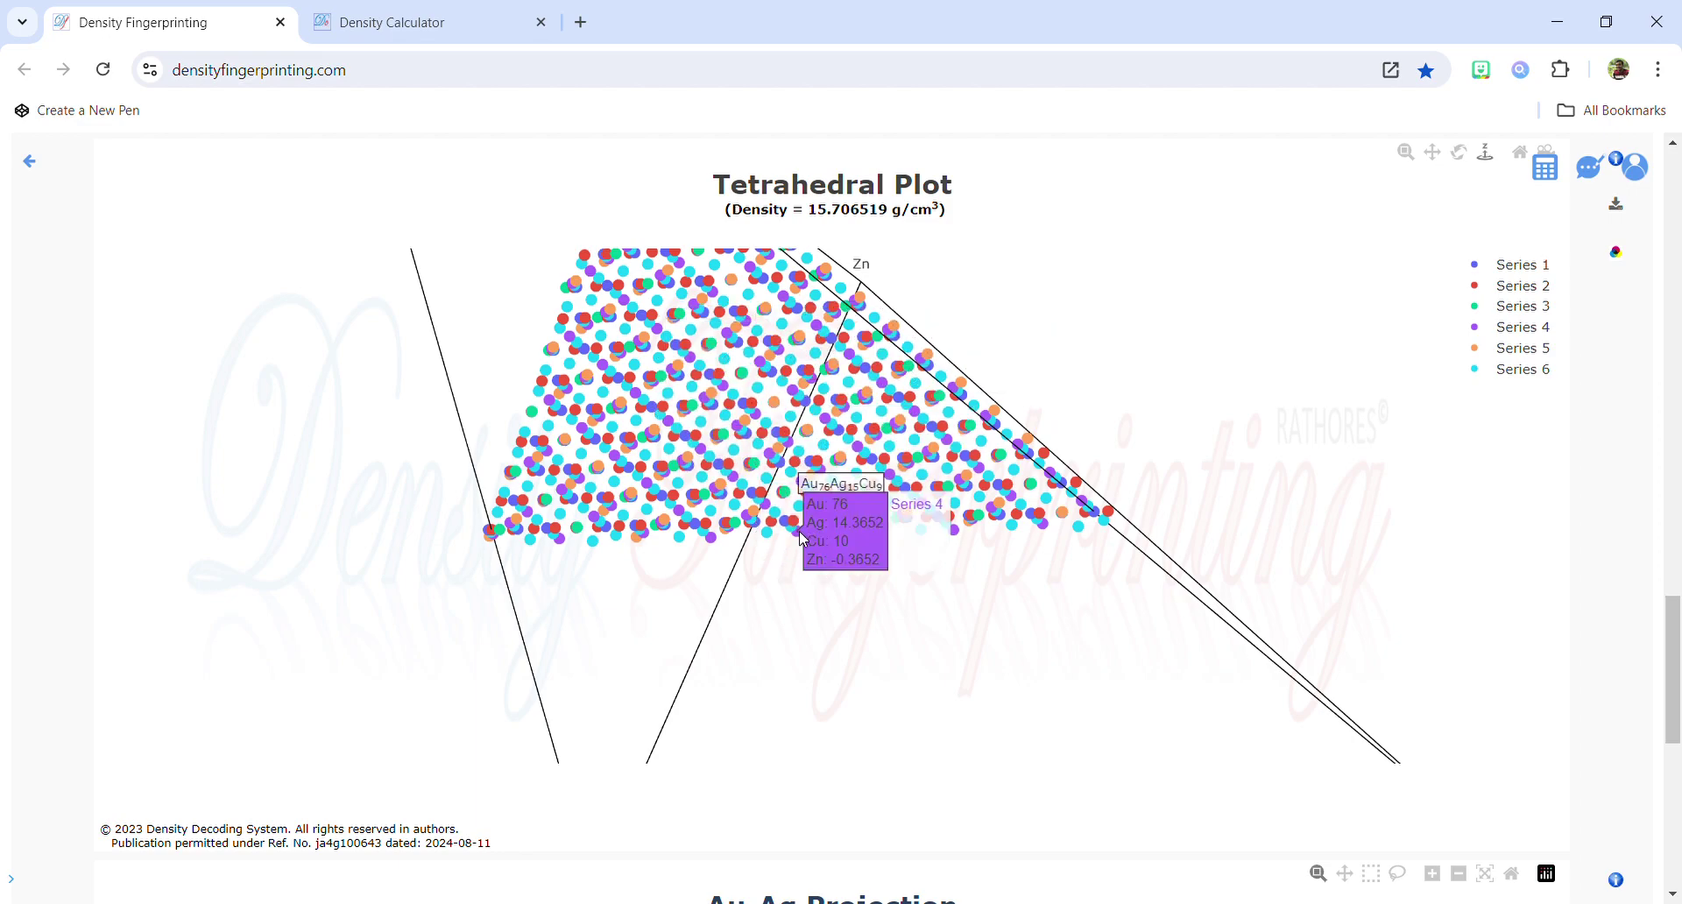
Hide Series 6, 5, 4 and 3 of the Tetrahedral Plot to inspect the overlapping points at Au76Ag15Cu9, and show them all again.
{"action": "left_click", "coordinate": [1537, 373]}
{"action": "left_click", "coordinate": [1537, 361]}
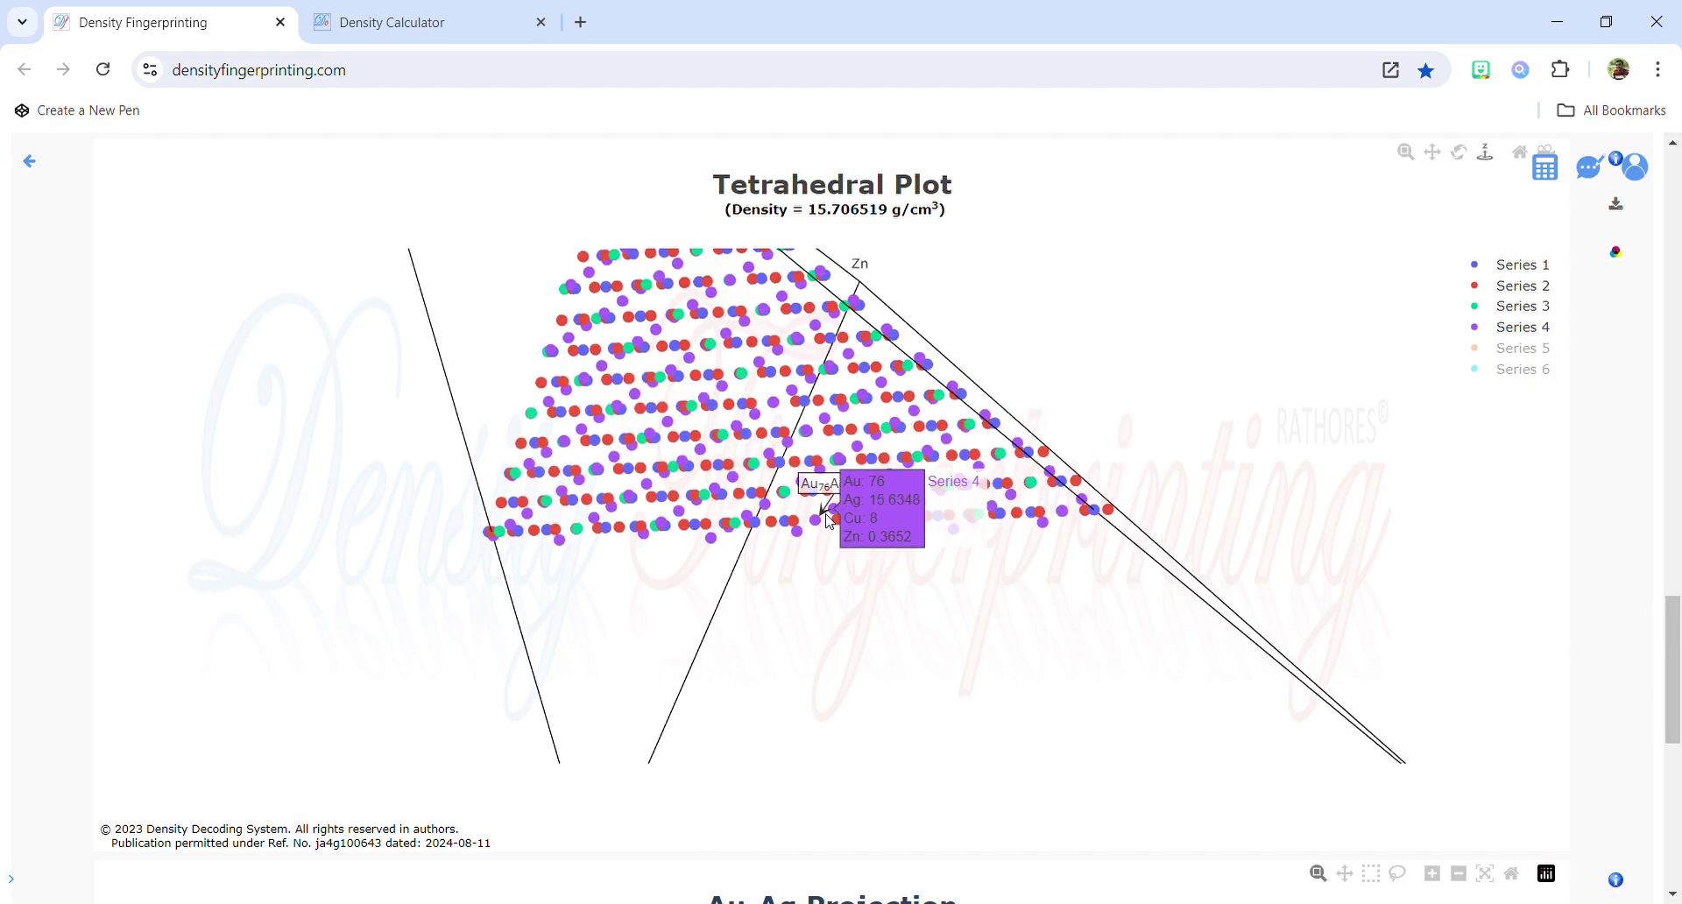
{"action": "left_click", "coordinate": [1527, 329]}
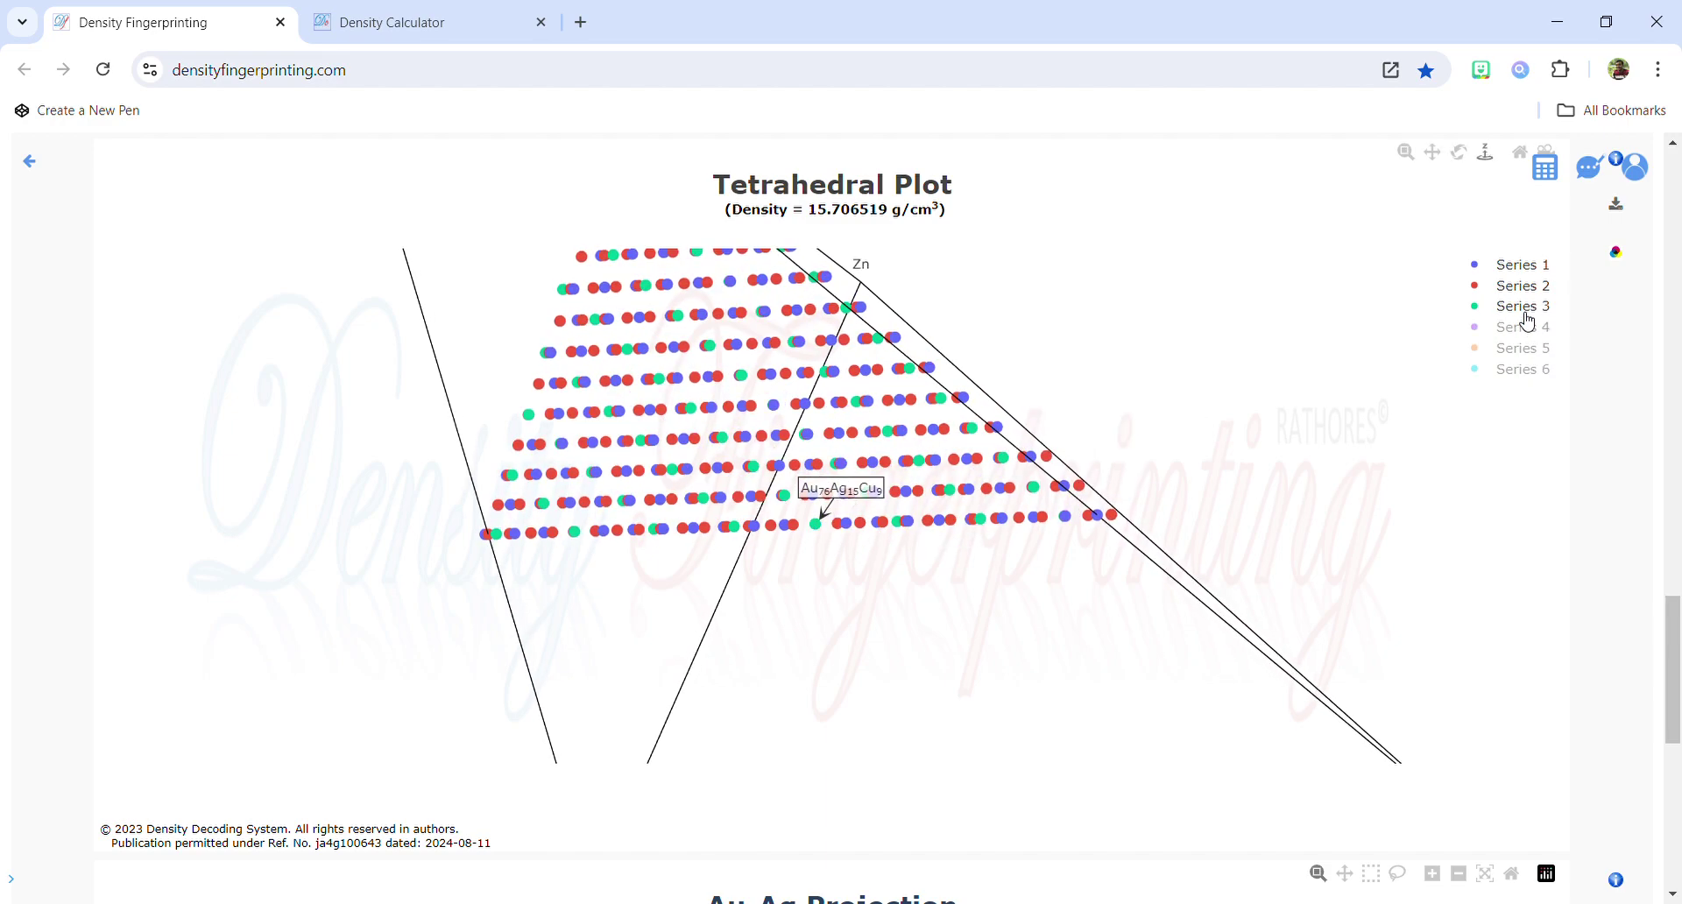
{"action": "left_click", "coordinate": [1527, 322]}
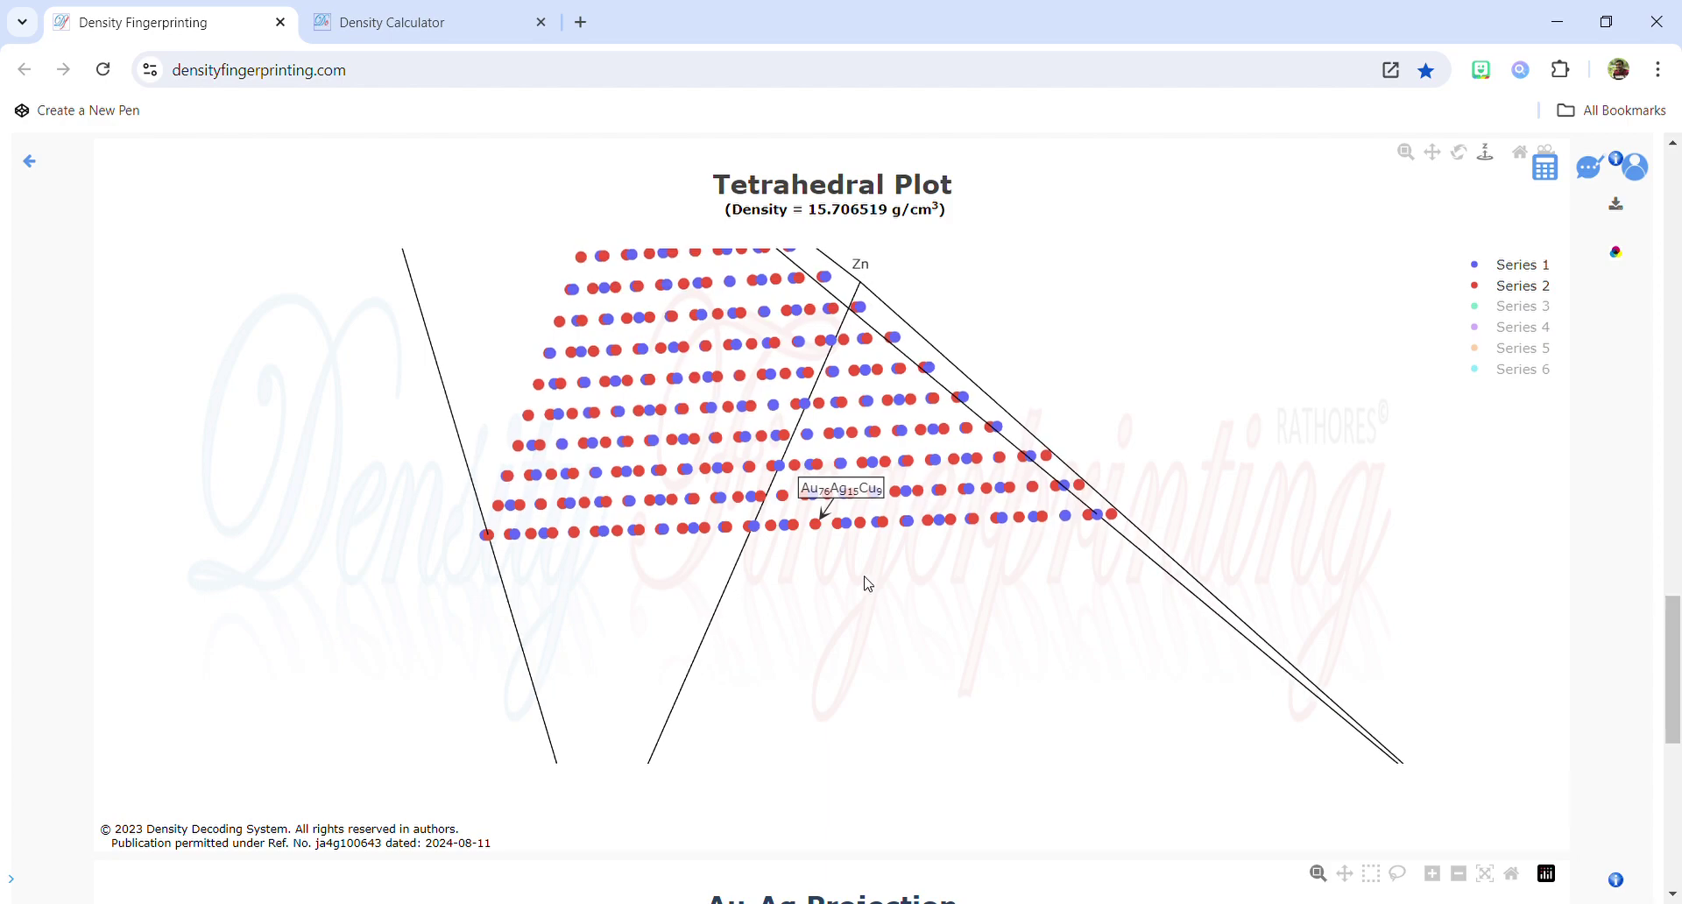
{"action": "left_click", "coordinate": [1534, 308]}
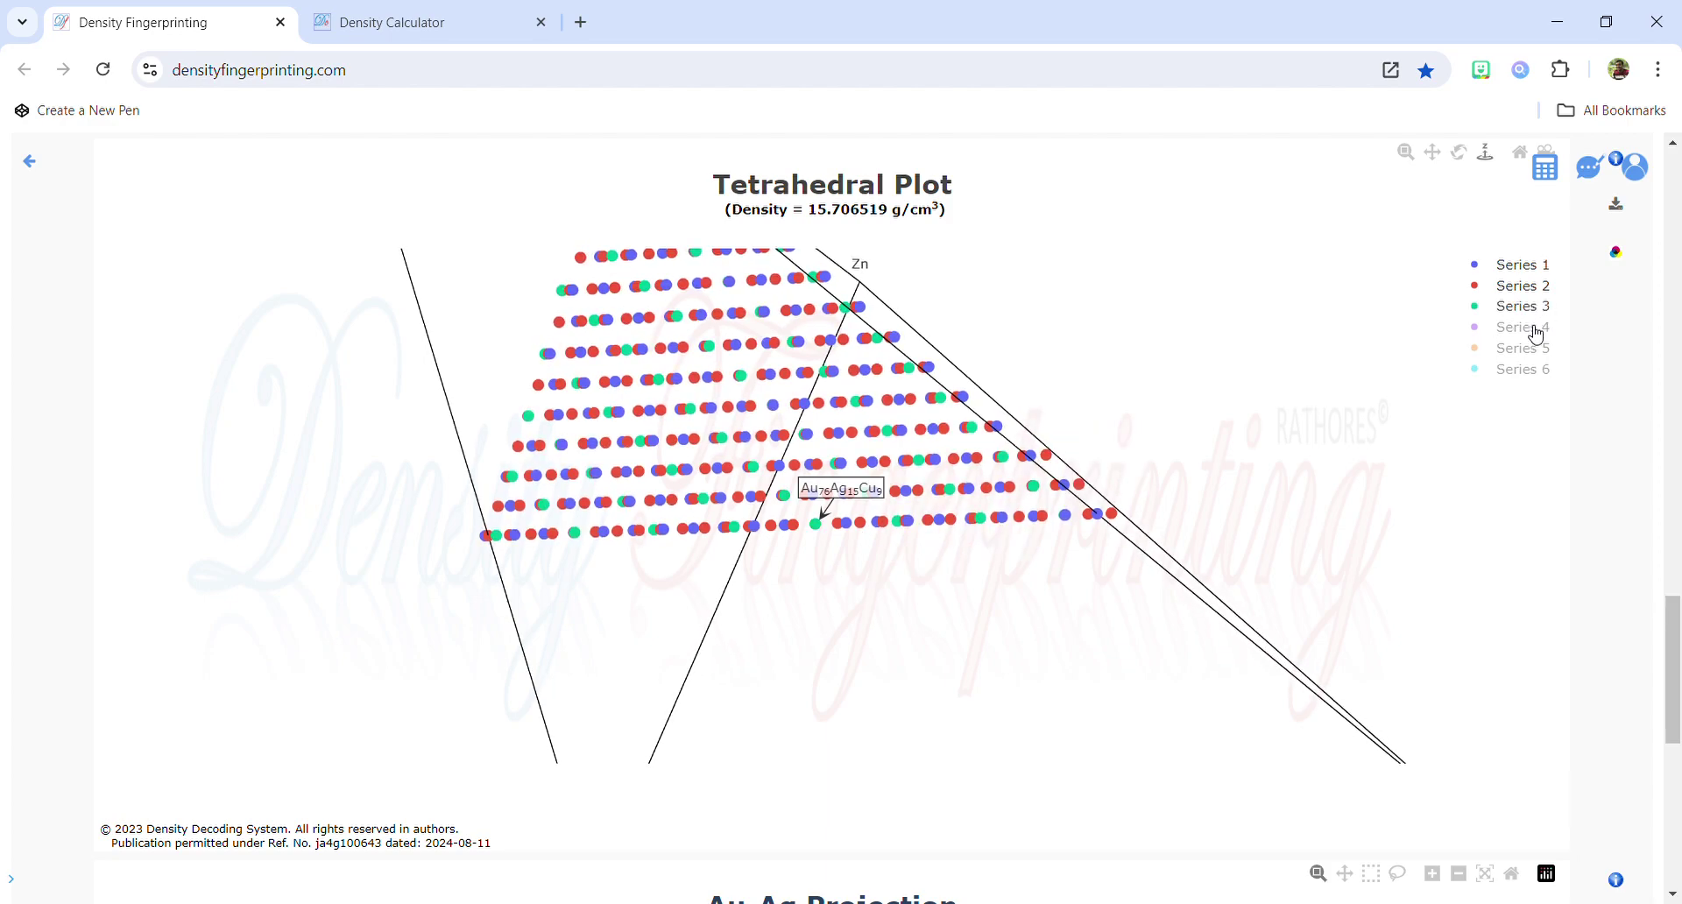
{"action": "left_click", "coordinate": [1532, 330]}
{"action": "left_click", "coordinate": [1532, 369]}
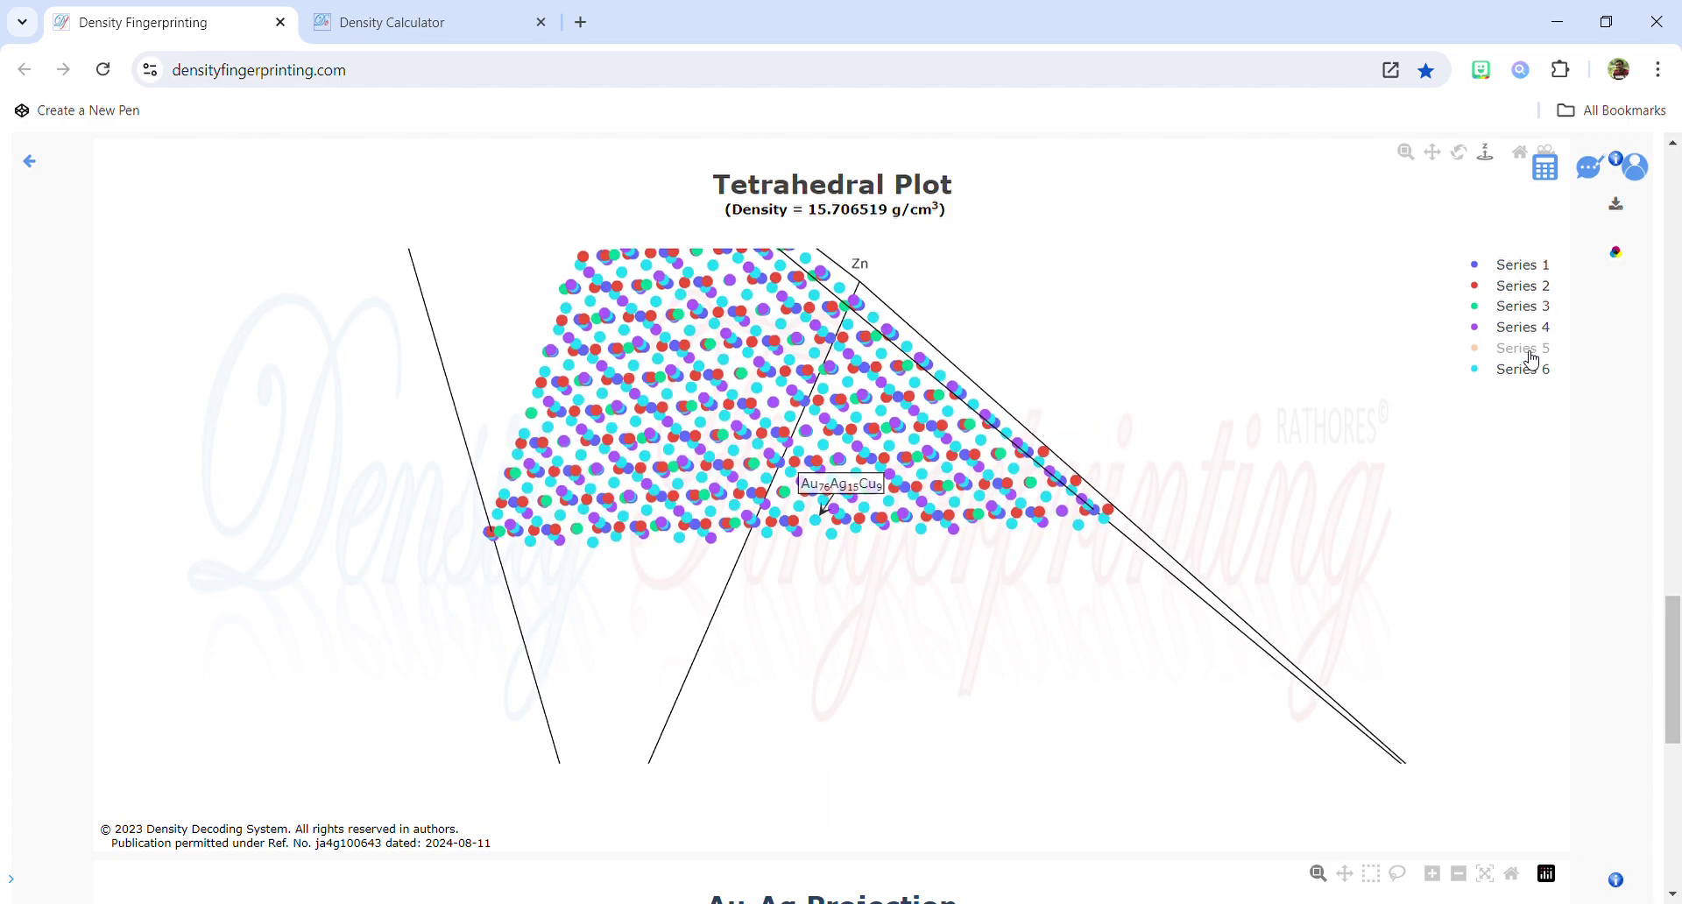
{"action": "left_click", "coordinate": [1528, 348]}
Zoom the four-metal Au-Ag Projection in around the Au76Ag15Cu9 point to inspect it, and restore the full plot range.
{"action": "scroll", "coordinate": [1635, 426], "scroll_direction": "down", "scroll_amount": 8}
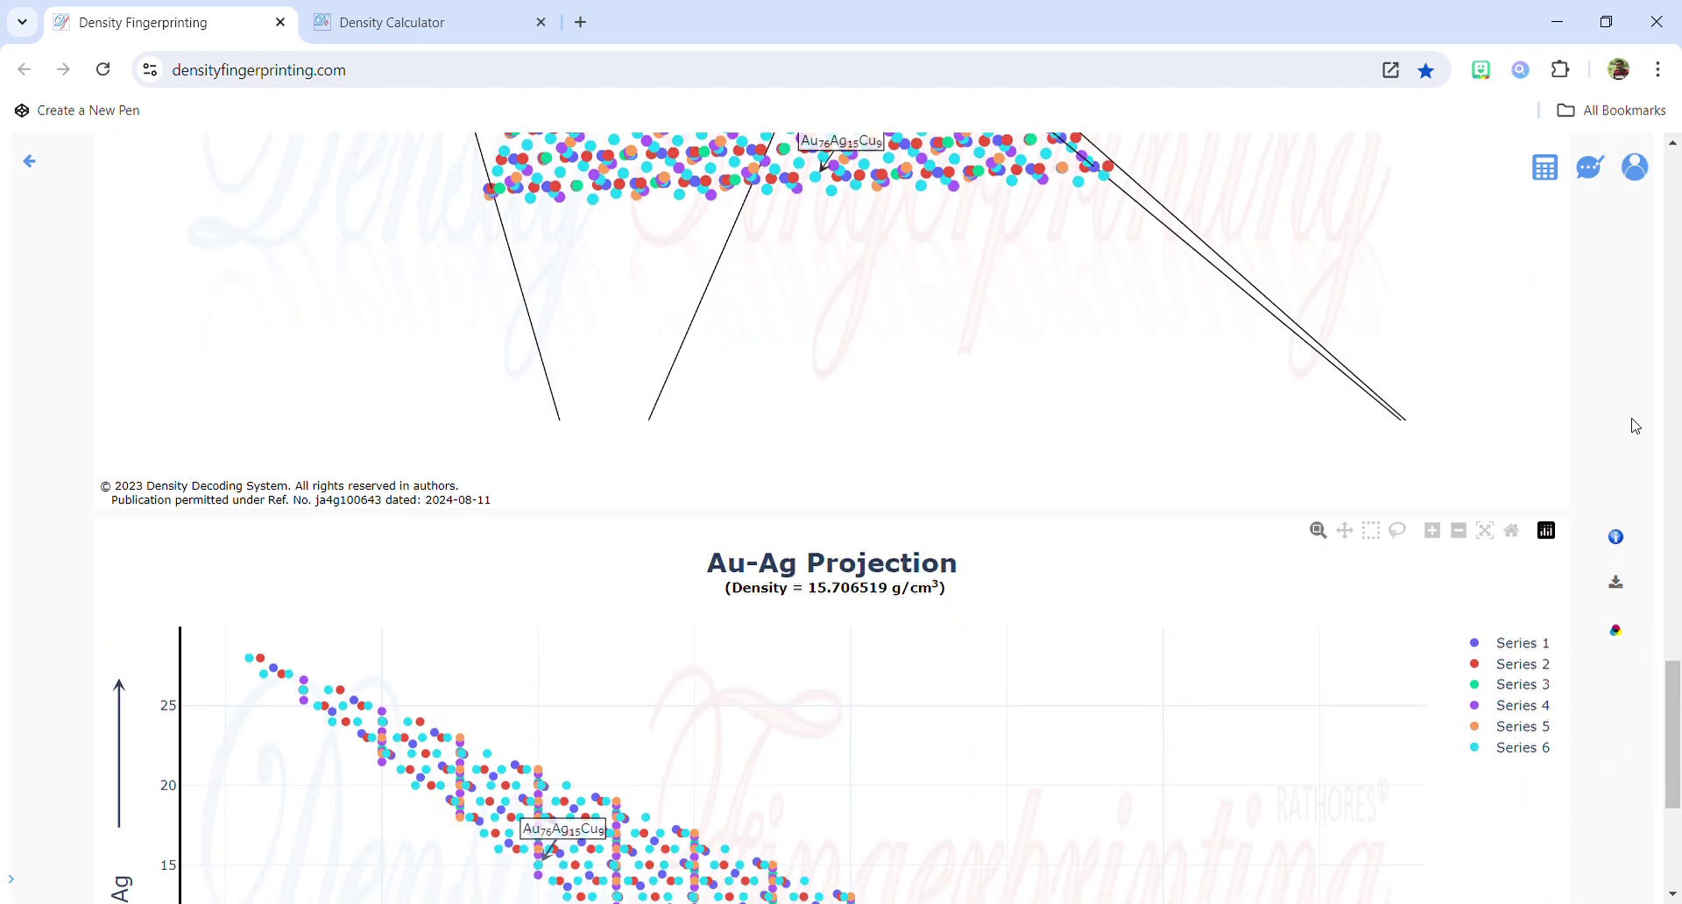
{"action": "scroll", "coordinate": [1634, 426], "scroll_direction": "up", "scroll_amount": 1}
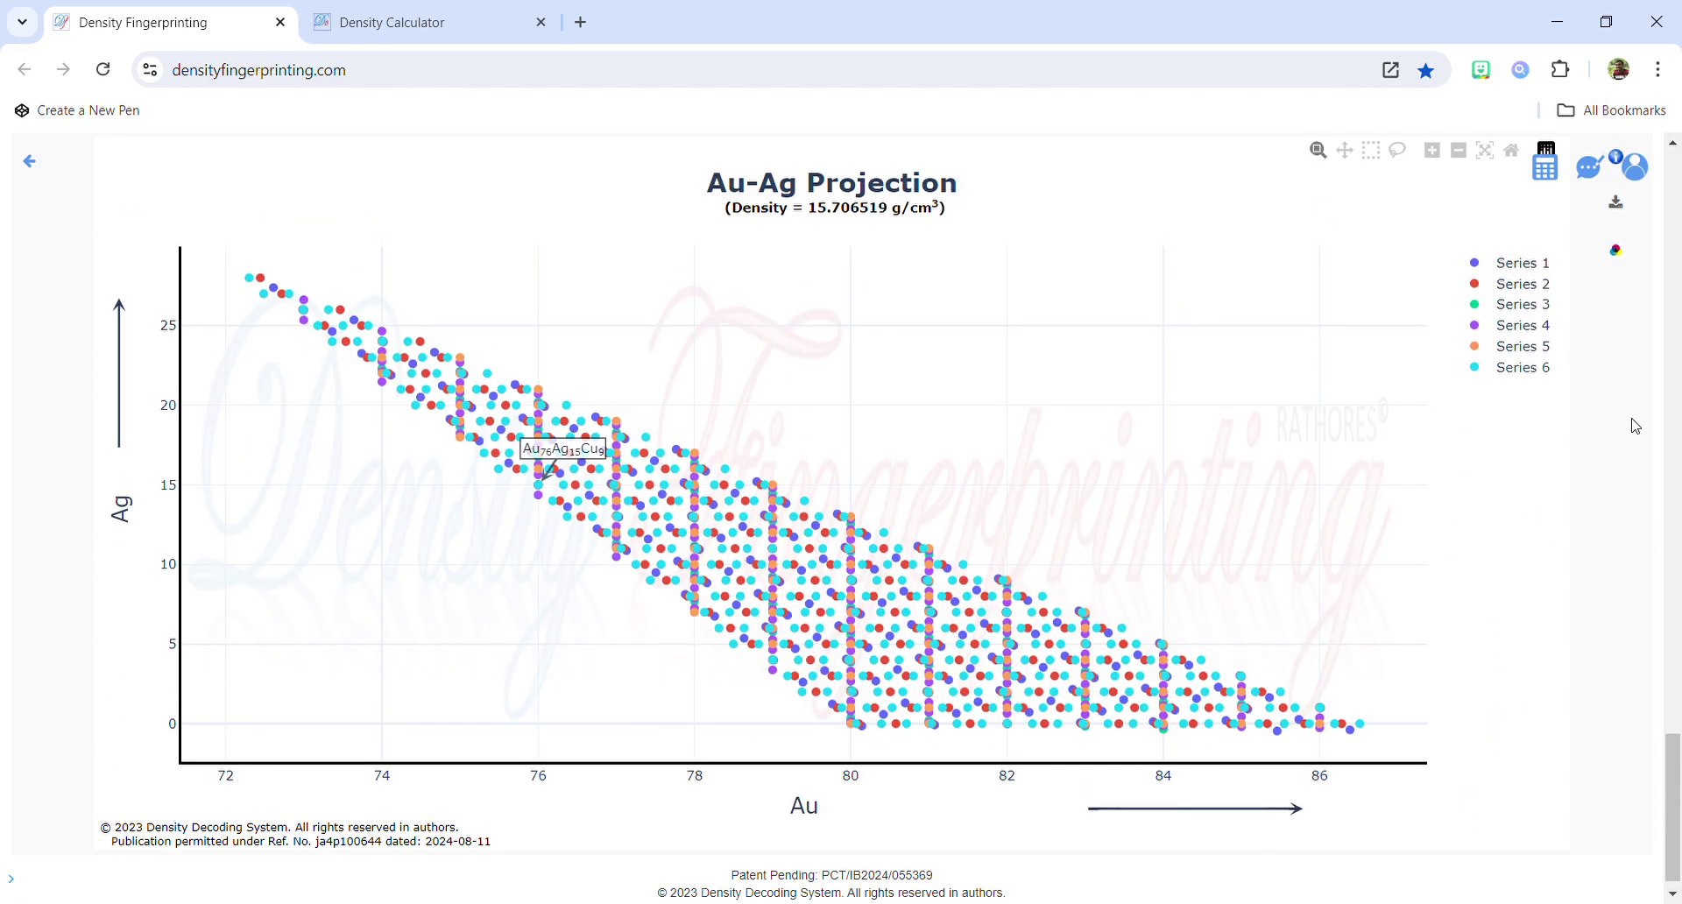
{"action": "left_click_drag", "start_coordinate": [462, 415], "coordinate": [632, 565]}
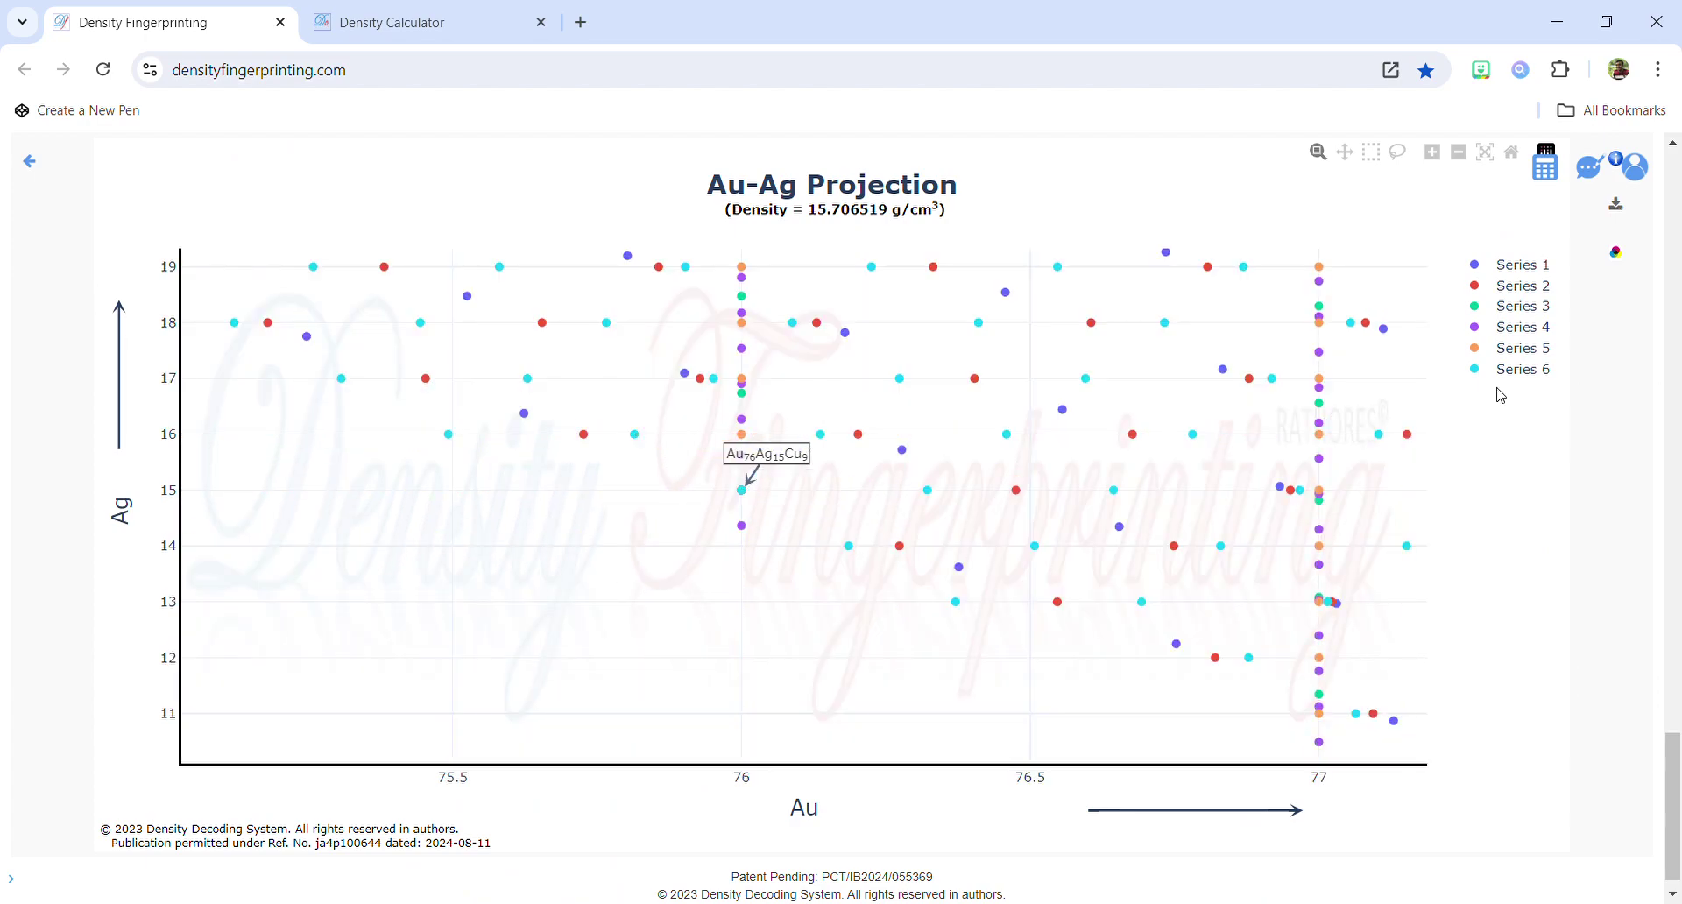
{"action": "scroll", "coordinate": [1550, 324], "scroll_direction": "up", "scroll_amount": 1}
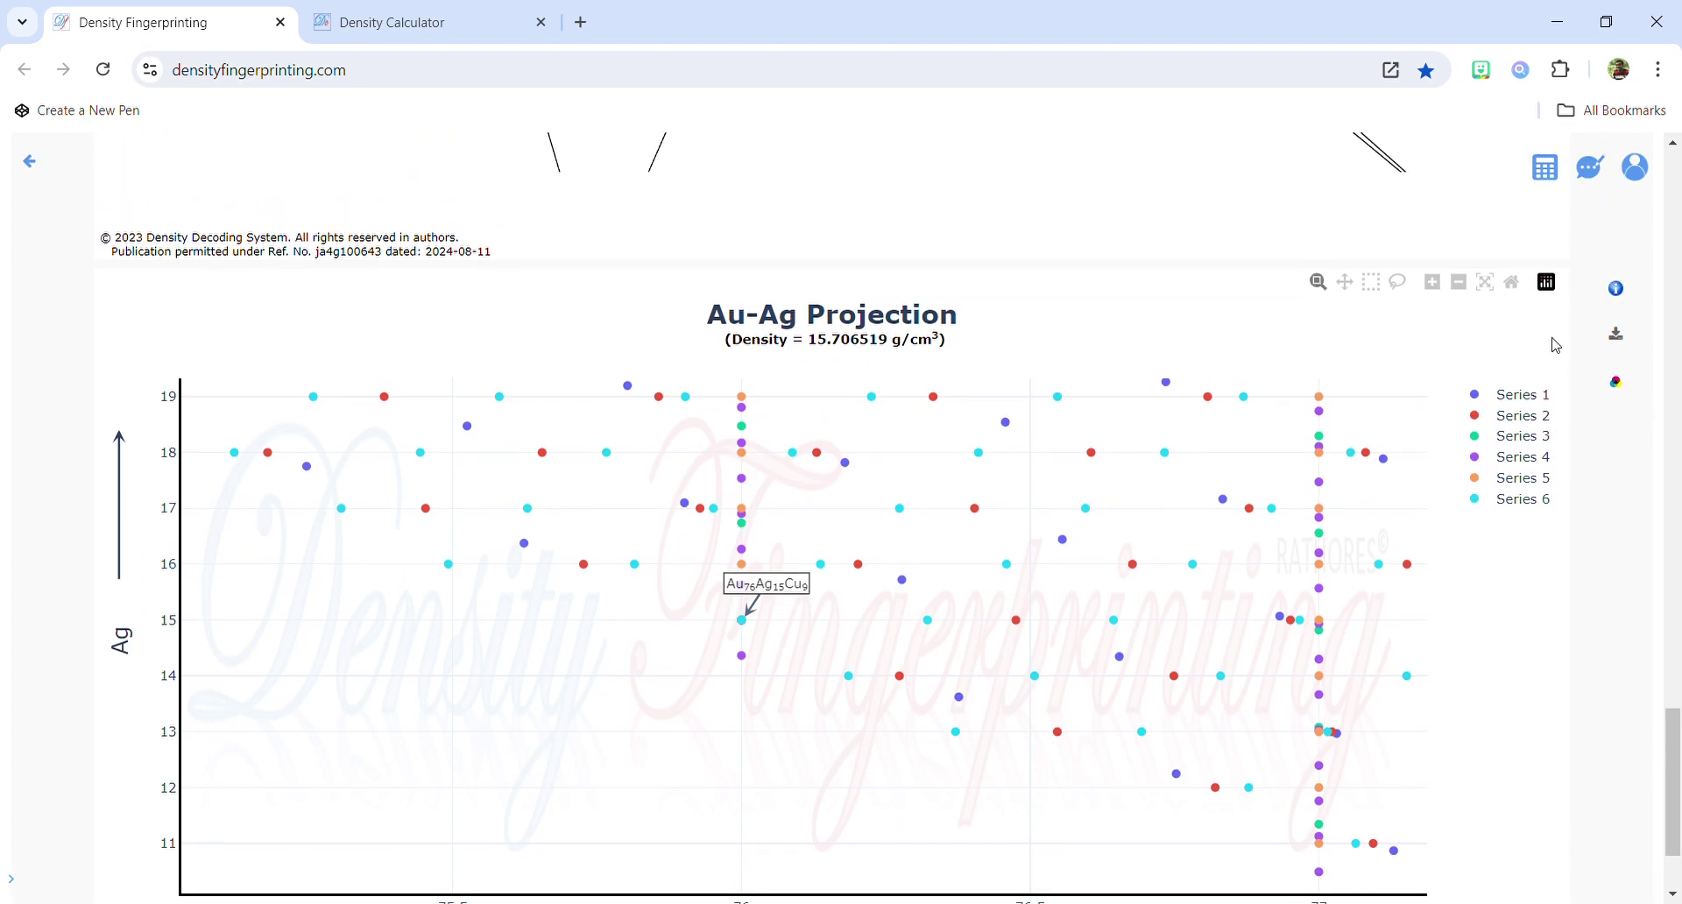
{"action": "left_click", "coordinate": [1518, 290]}
{"action": "scroll", "coordinate": [1625, 620], "scroll_direction": "down", "scroll_amount": 1}
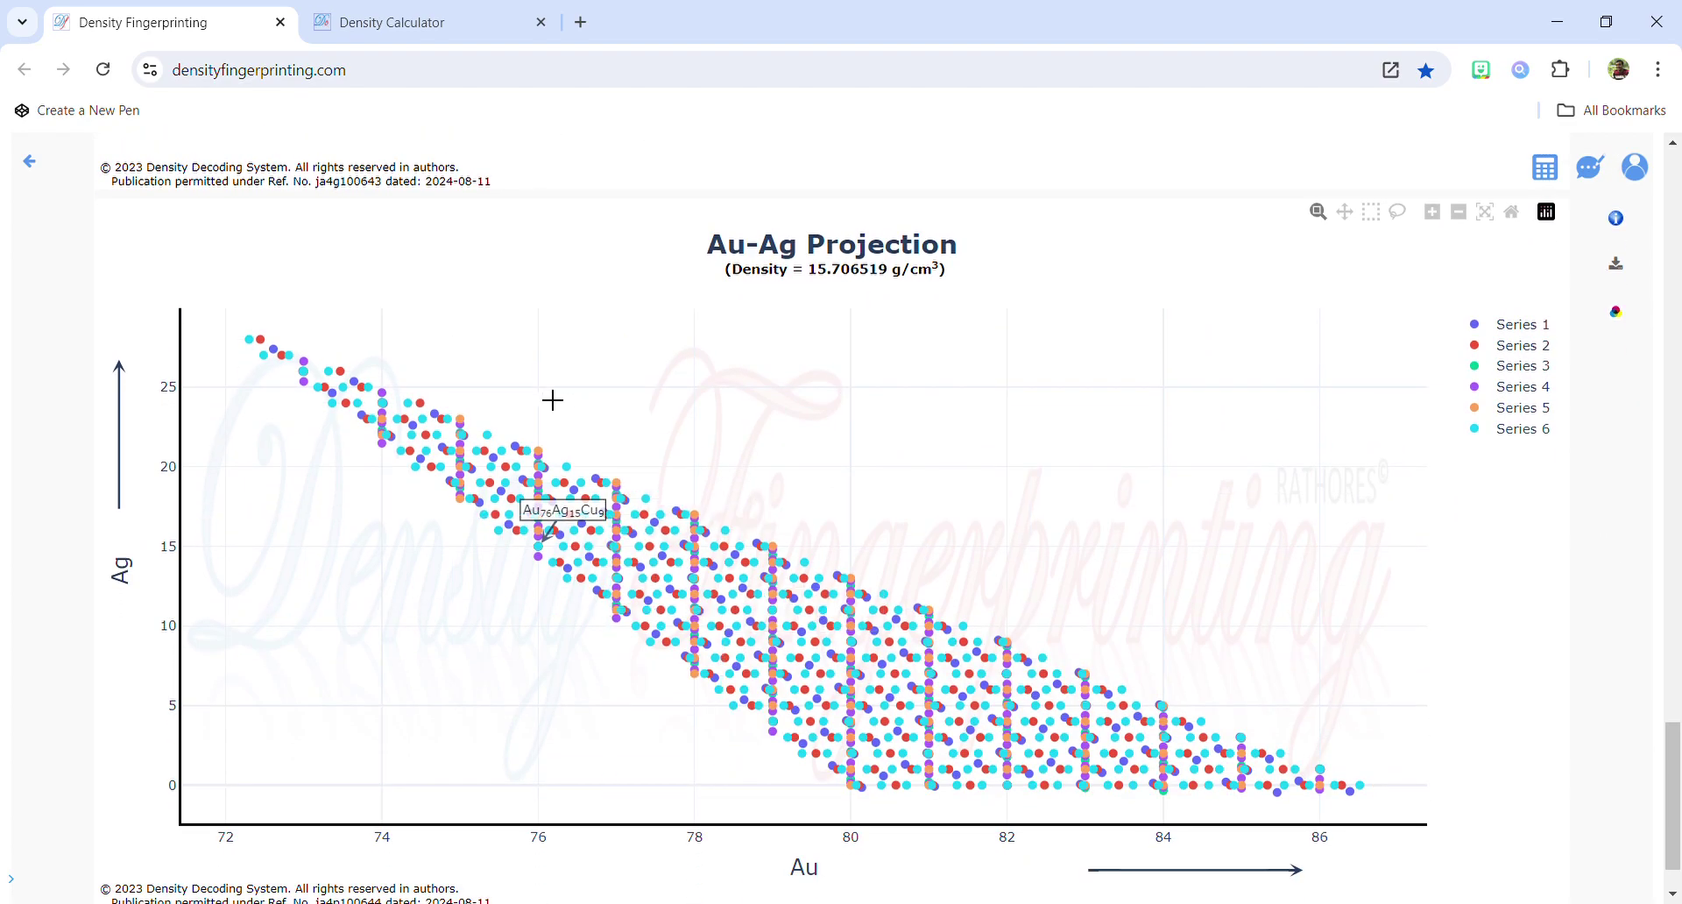
Compare the four-metal Tetrahedral Plot with the Au-Ag Projection, and switch the program back to 3 - Metal.
{"action": "mouse_move", "coordinate": [559, 567]}
{"action": "scroll", "coordinate": [1644, 476], "scroll_direction": "up", "scroll_amount": 8}
{"action": "mouse_move", "coordinate": [914, 593]}
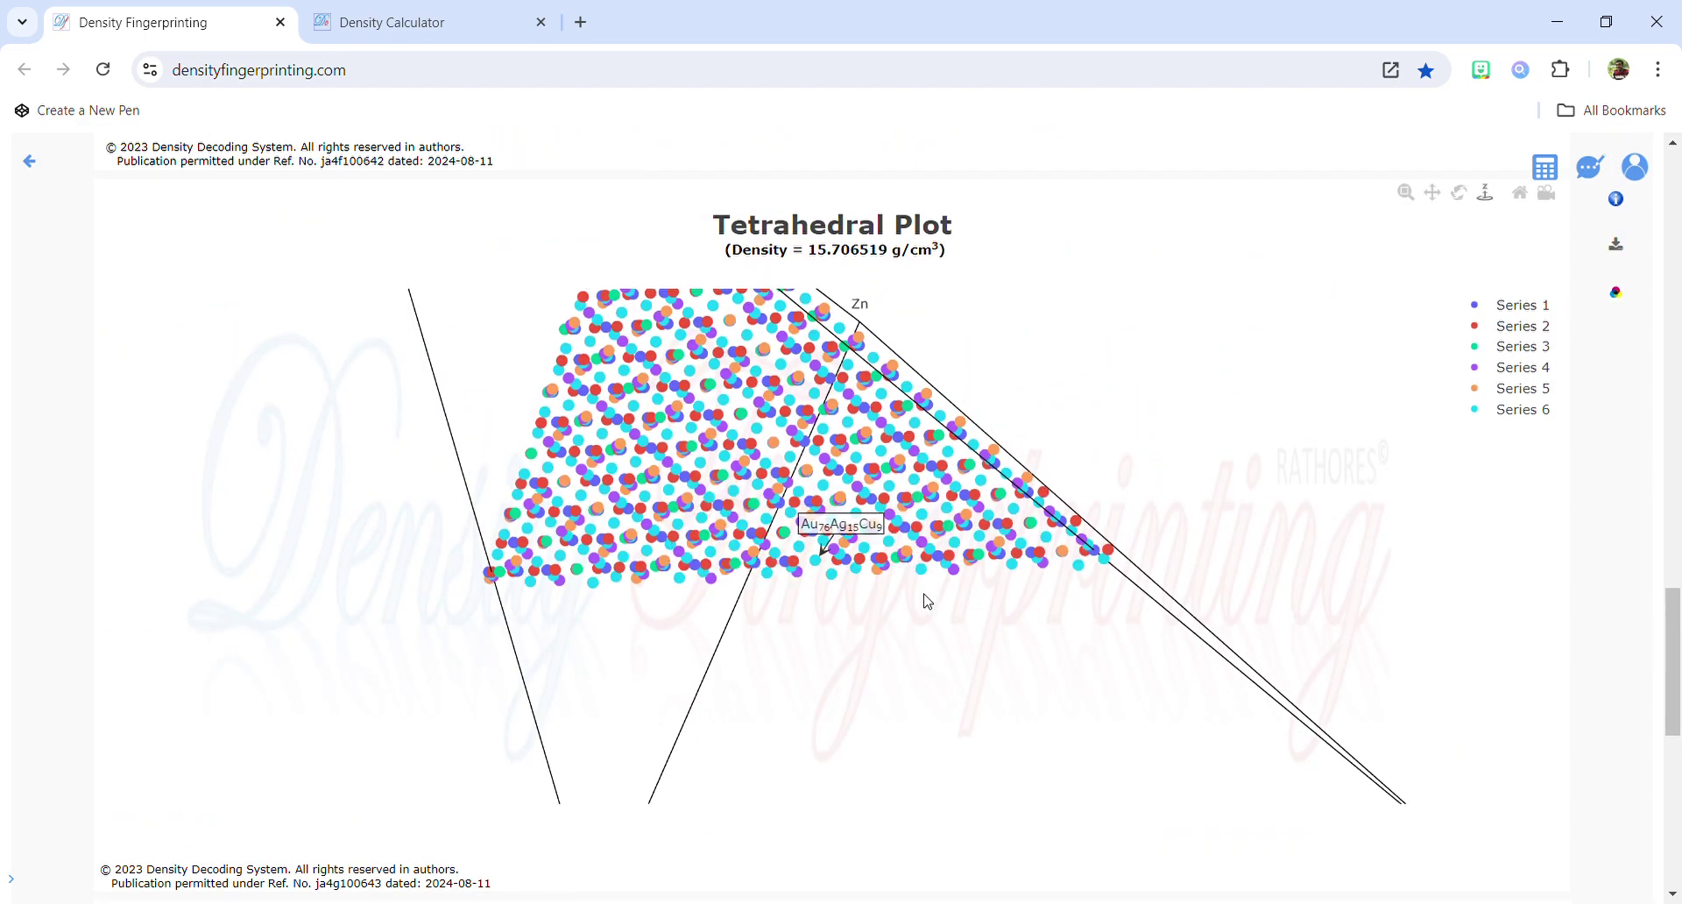
{"action": "scroll", "coordinate": [1603, 508], "scroll_direction": "down", "scroll_amount": 8}
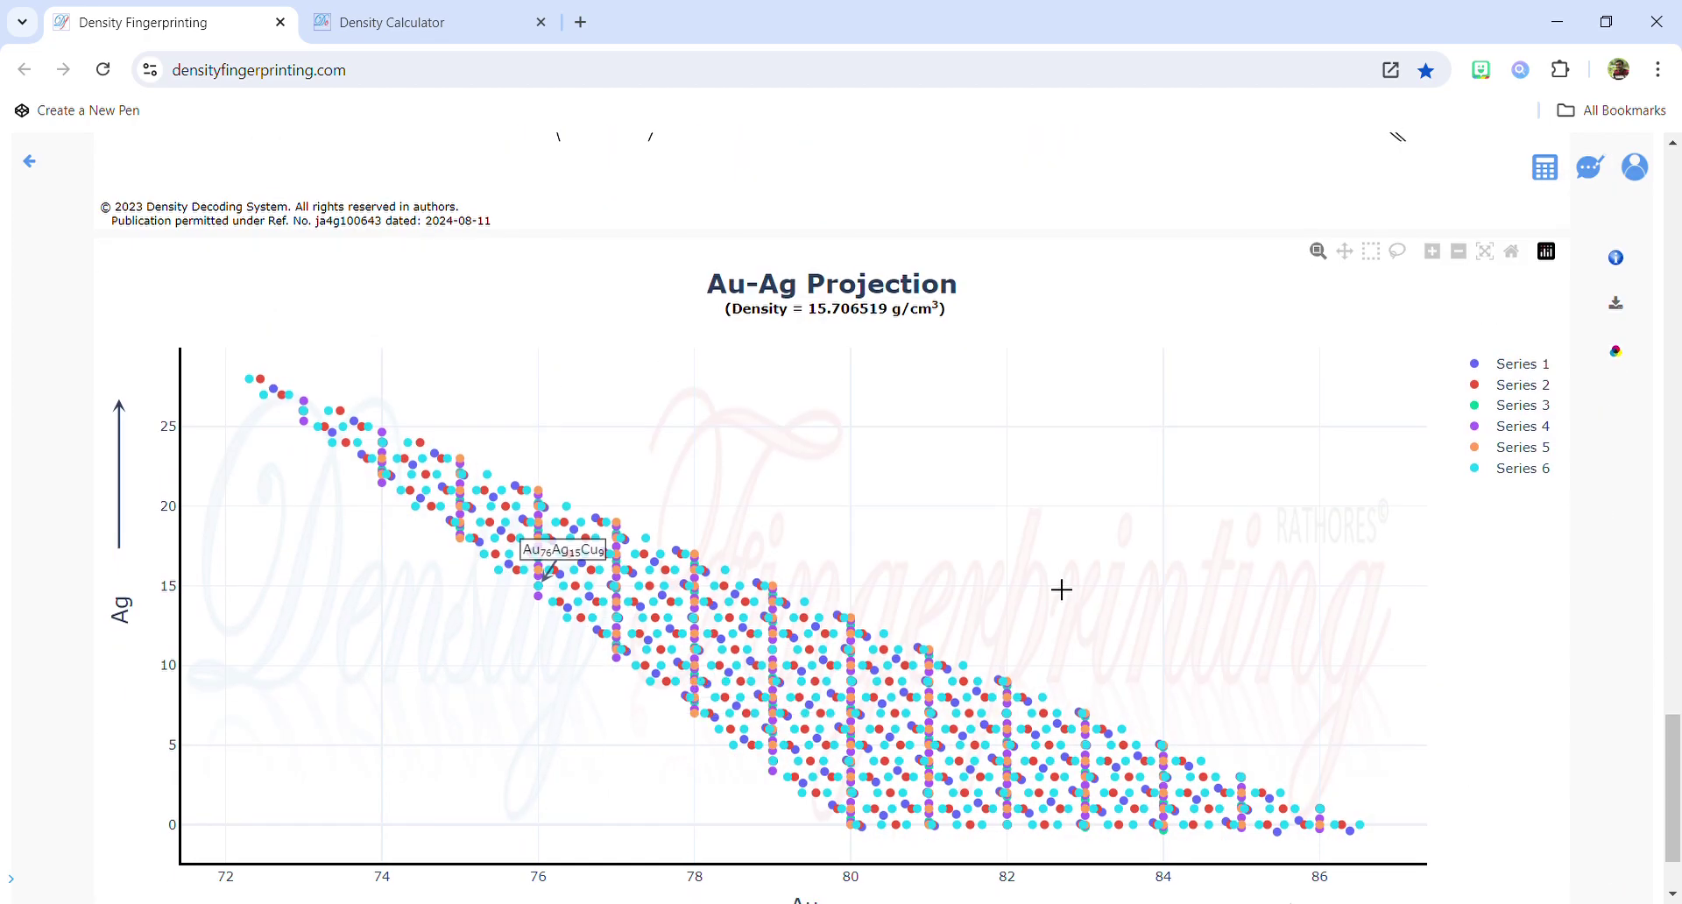
{"action": "scroll", "coordinate": [1662, 452], "scroll_direction": "up", "scroll_amount": 20}
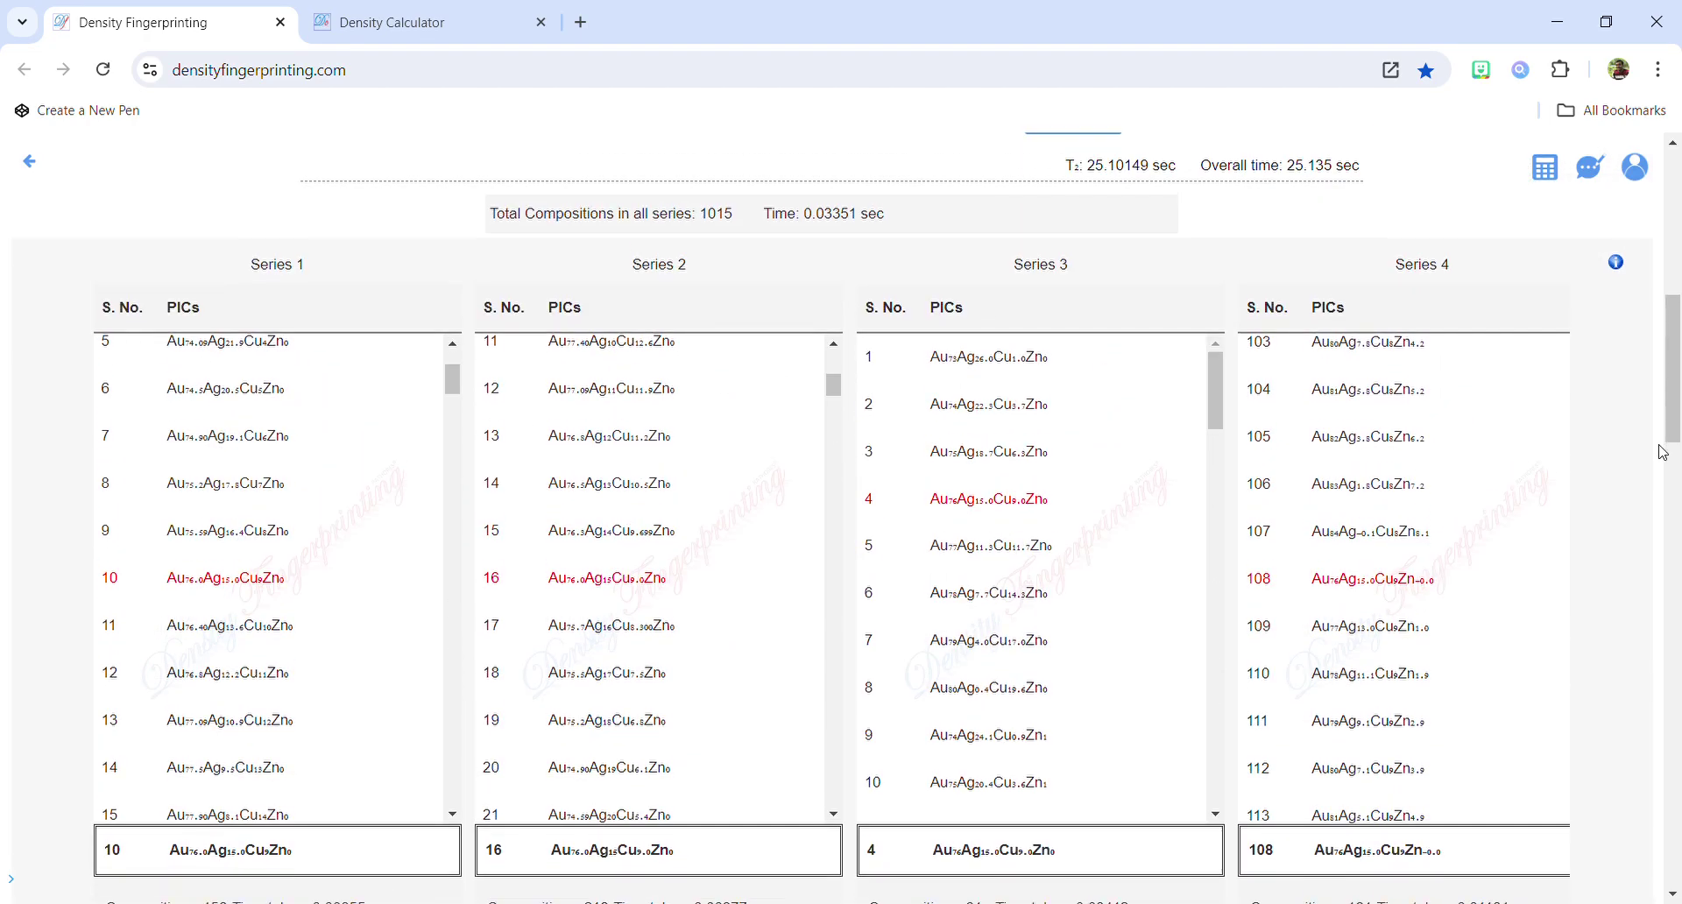
{"action": "scroll", "coordinate": [1662, 452], "scroll_direction": "up", "scroll_amount": 3}
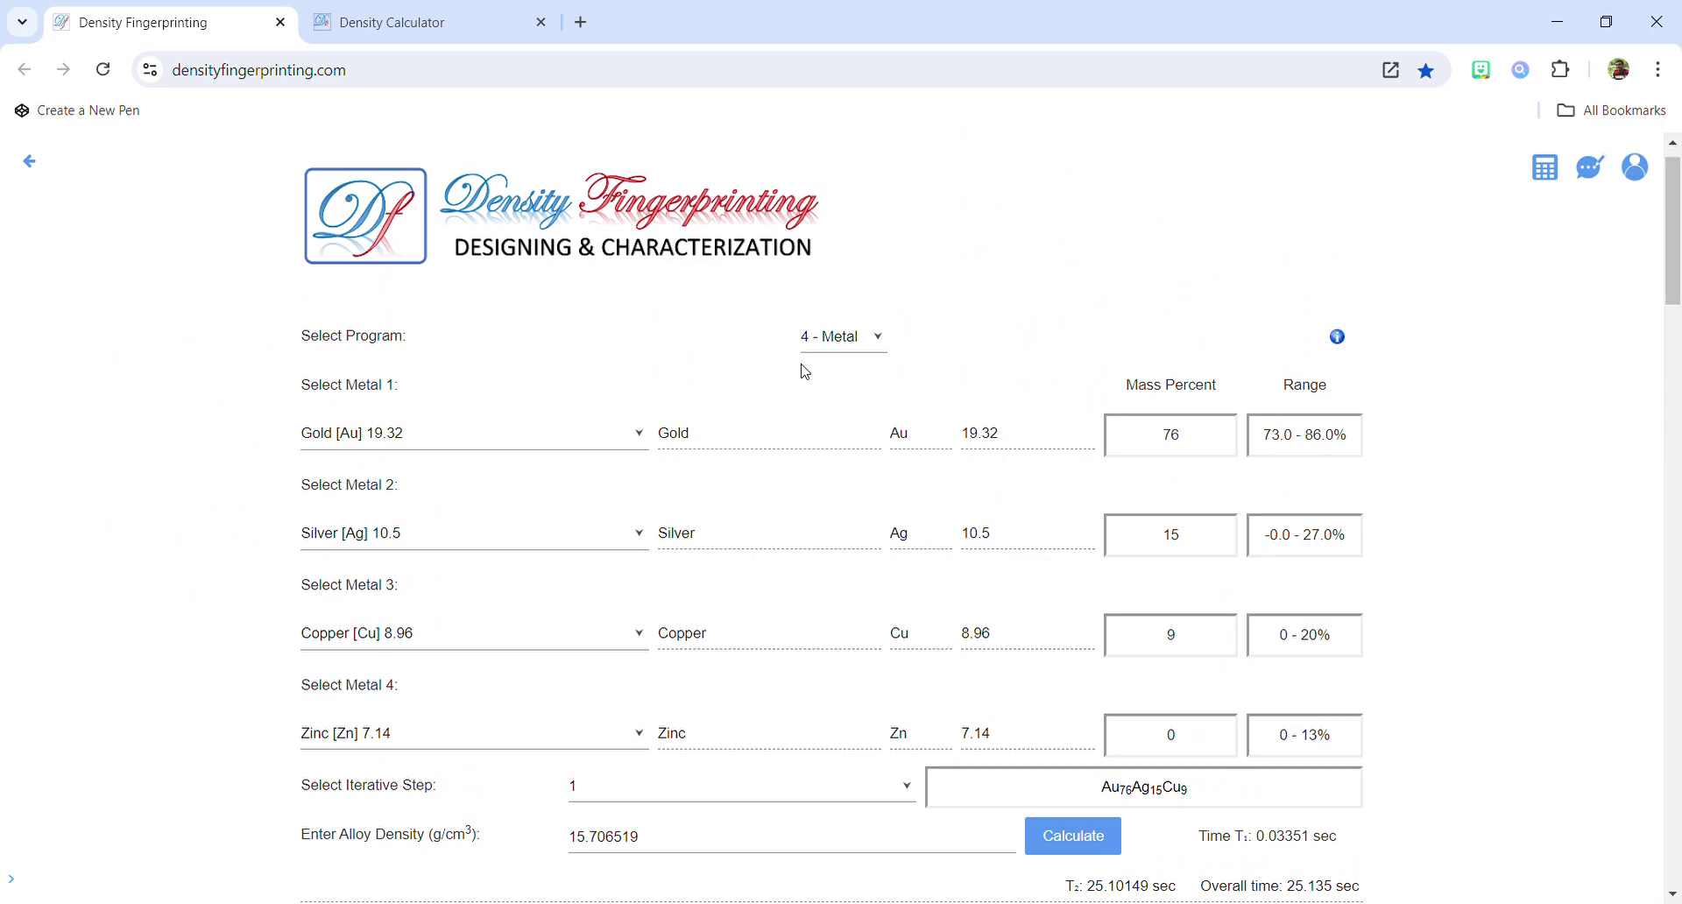
{"action": "left_click", "coordinate": [843, 338]}
{"action": "left_click", "coordinate": [830, 394]}
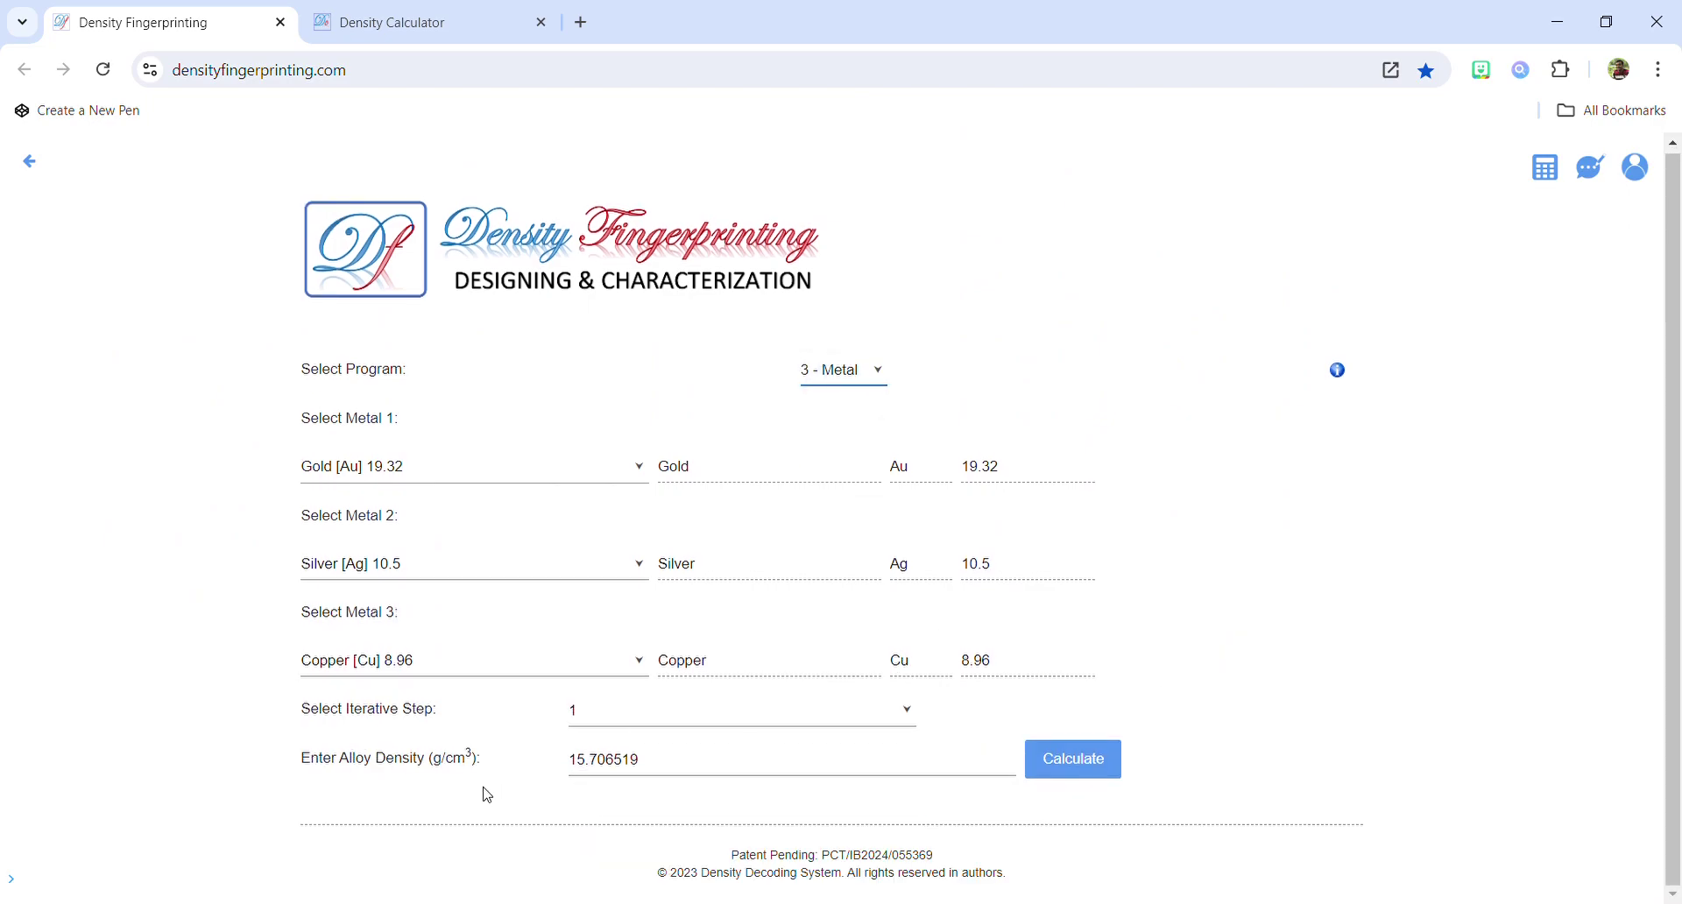
Copy the current alloy density, replace it with 10.5 g/cm³ and calculate the gold-silver-copper composition.
{"action": "left_click_drag", "start_coordinate": [657, 762], "coordinate": [382, 740]}
{"action": "key", "text": "ctrl+c"}
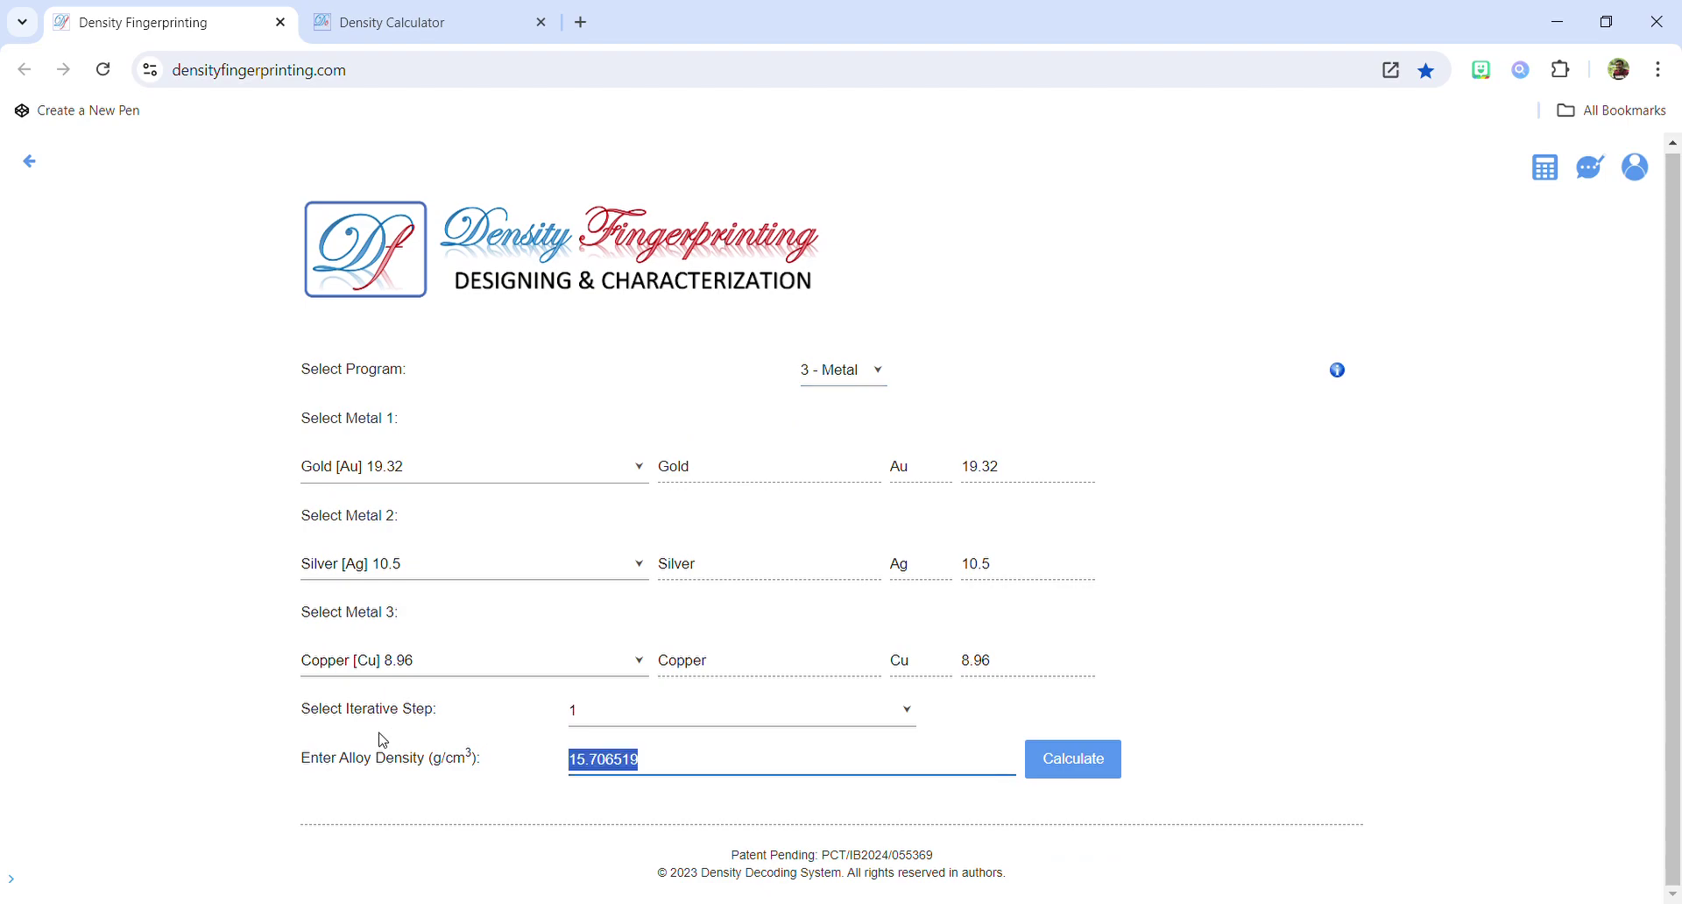
{"action": "type", "text": "10.5"}
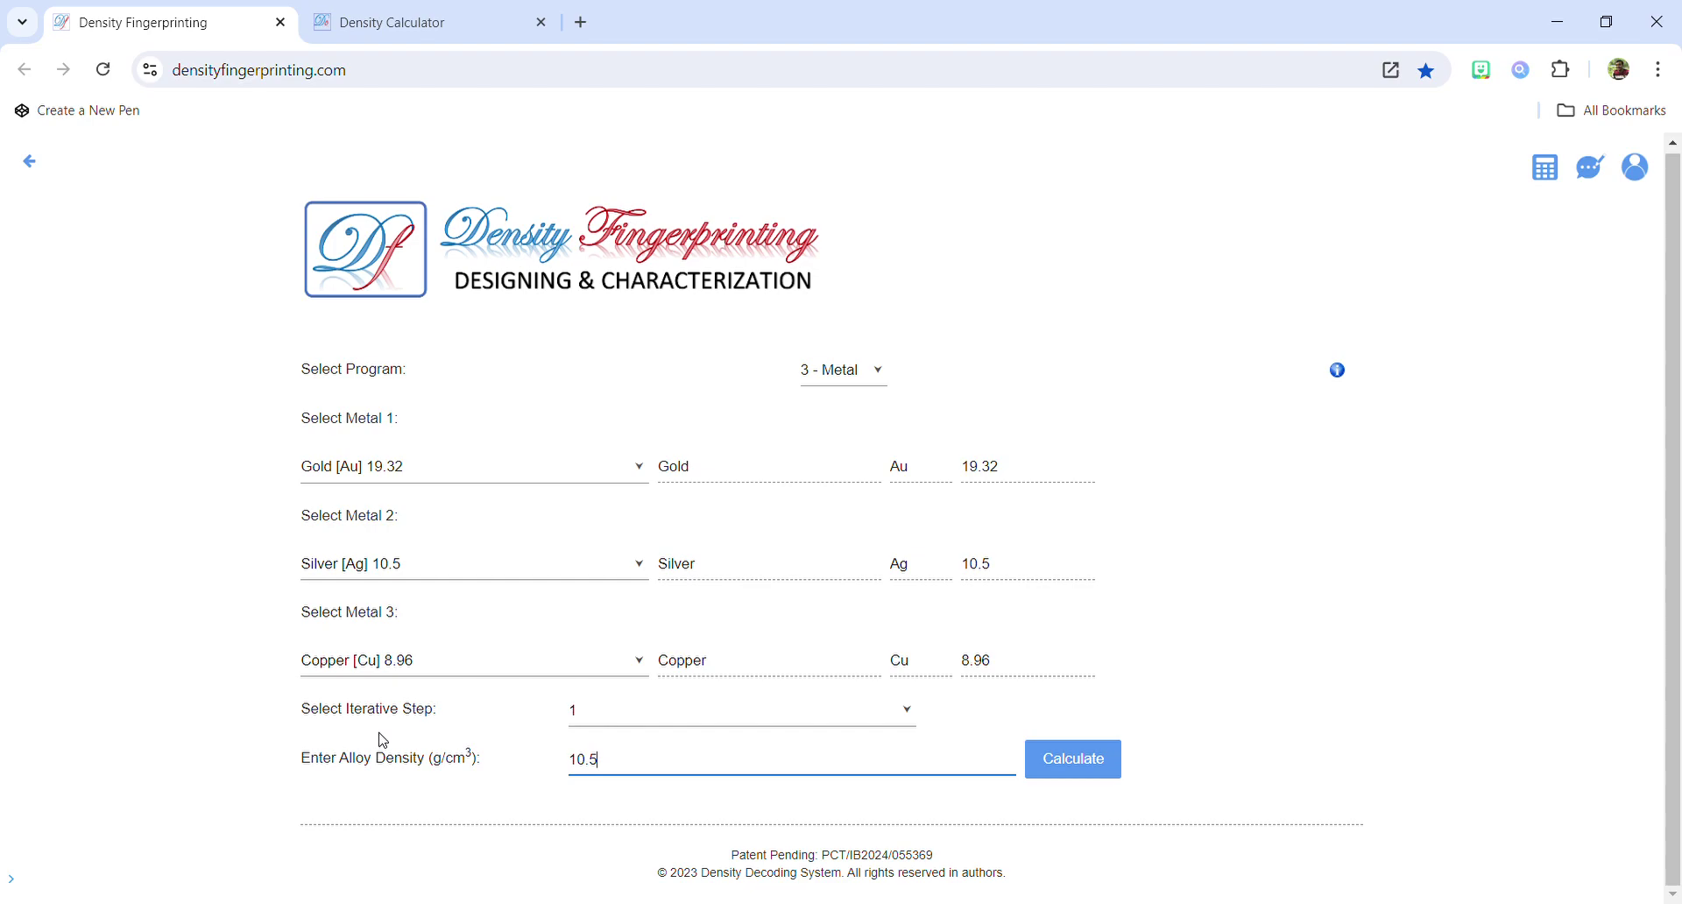
{"action": "left_click", "coordinate": [1096, 756]}
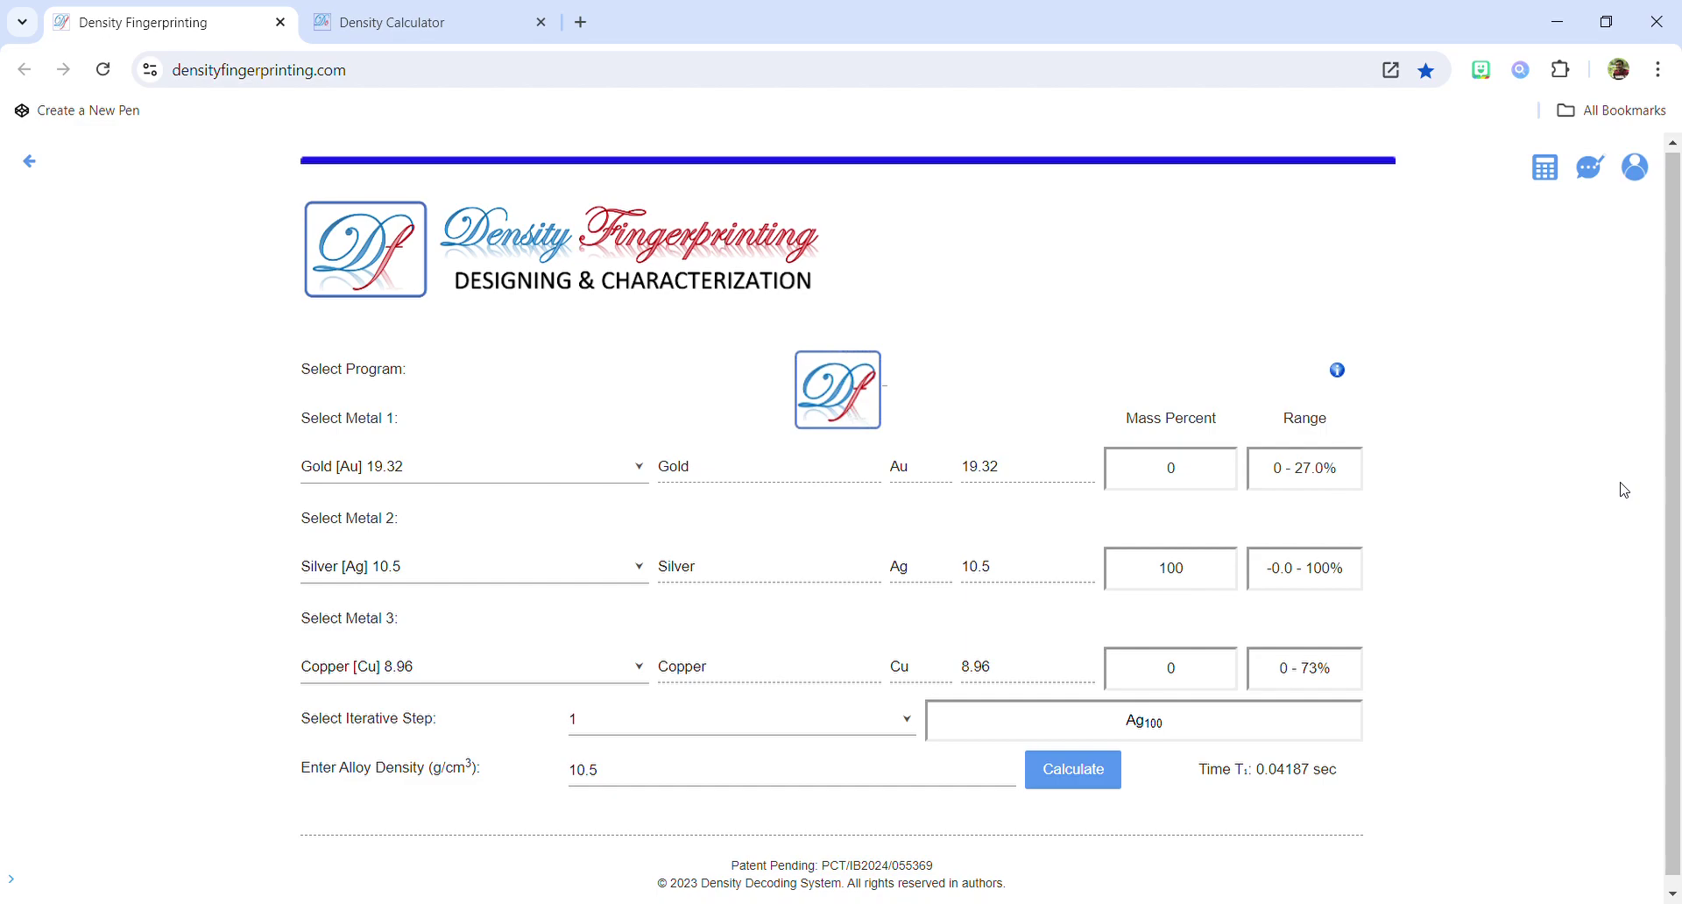
Review the series tables, Composition Spectrum, ternary plot and Au-Ag Projection for the 10.5 g/cm³ density.
{"action": "scroll", "coordinate": [1623, 490], "scroll_direction": "down", "scroll_amount": 1}
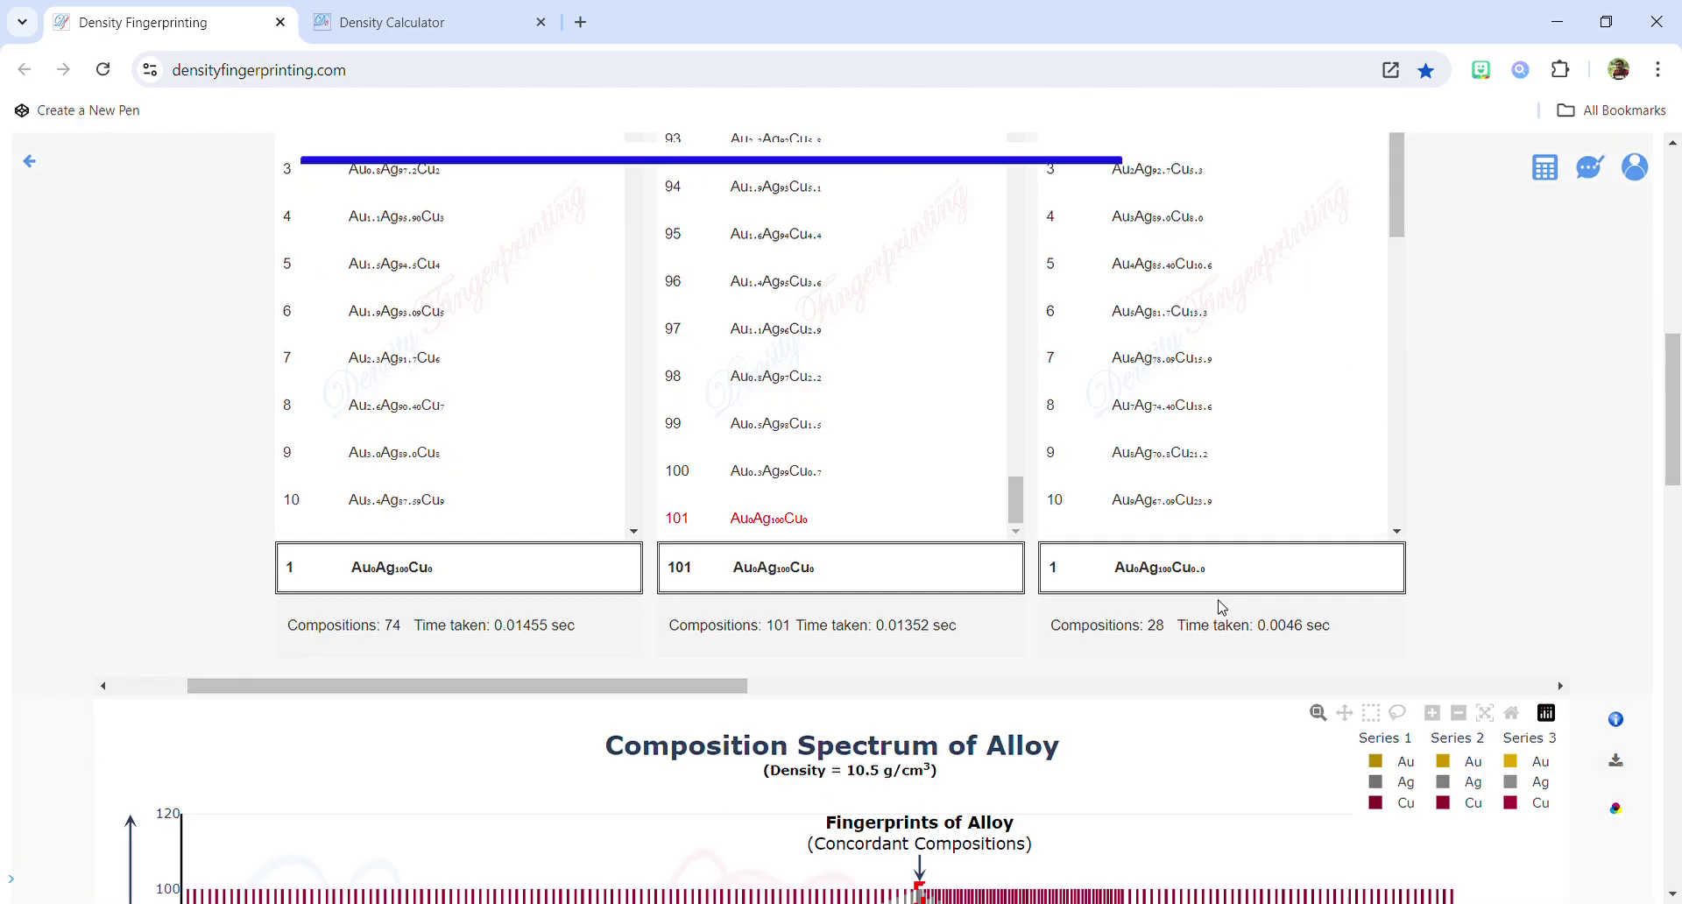
{"action": "scroll", "coordinate": [1642, 327], "scroll_direction": "down", "scroll_amount": 14}
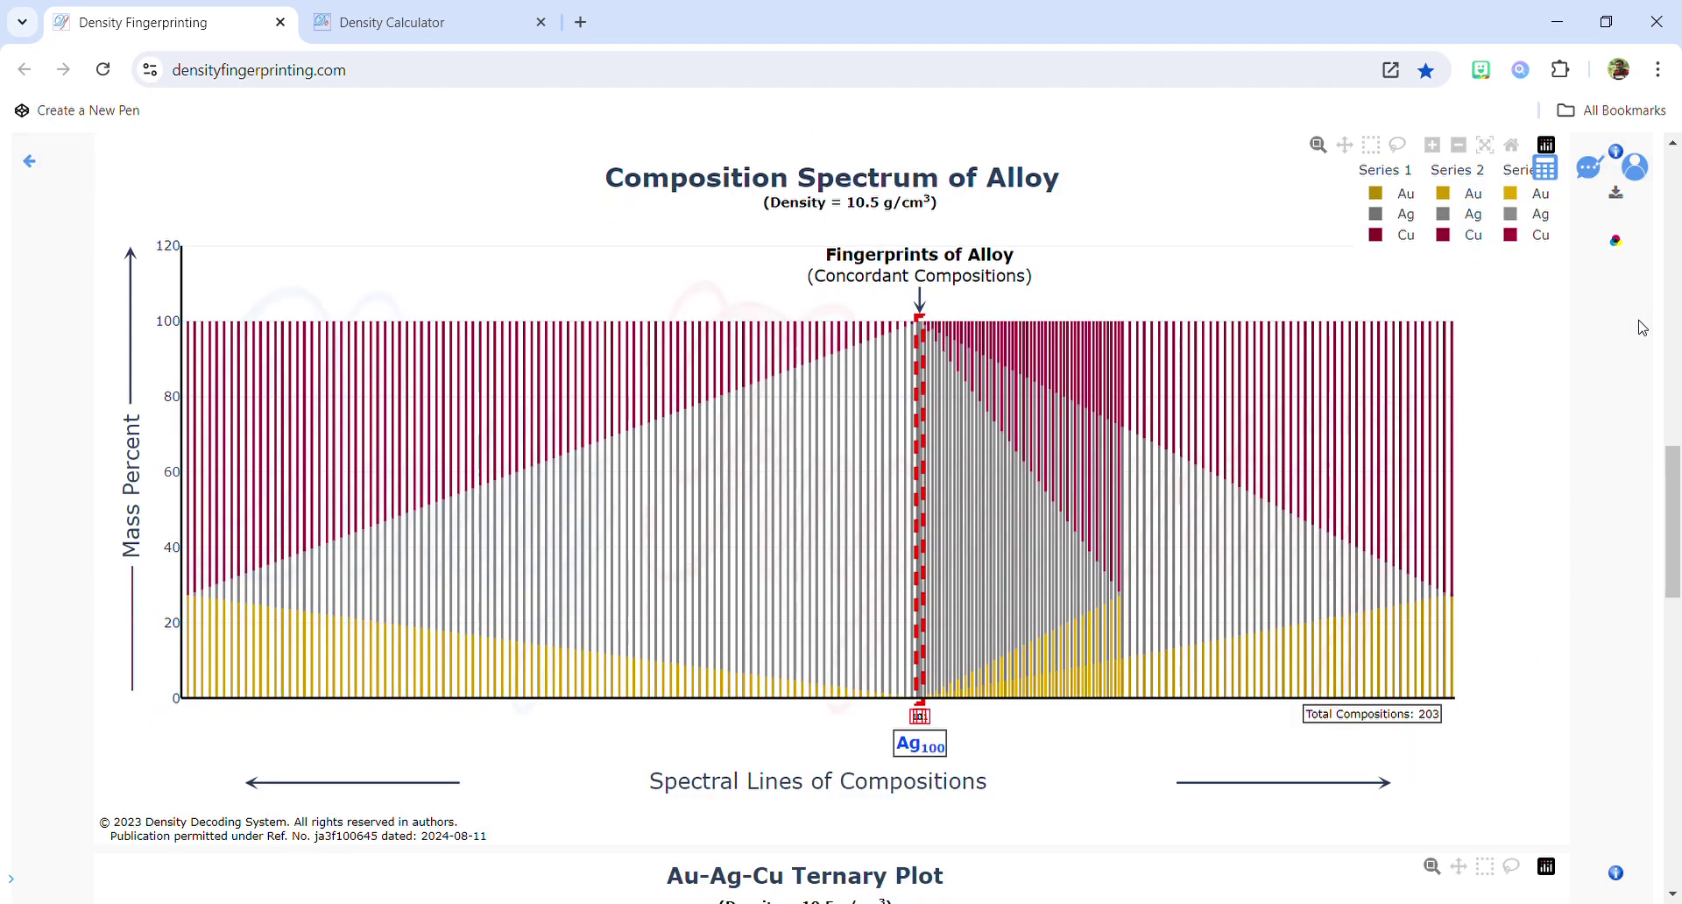
{"action": "scroll", "coordinate": [1645, 328], "scroll_direction": "down", "scroll_amount": 8}
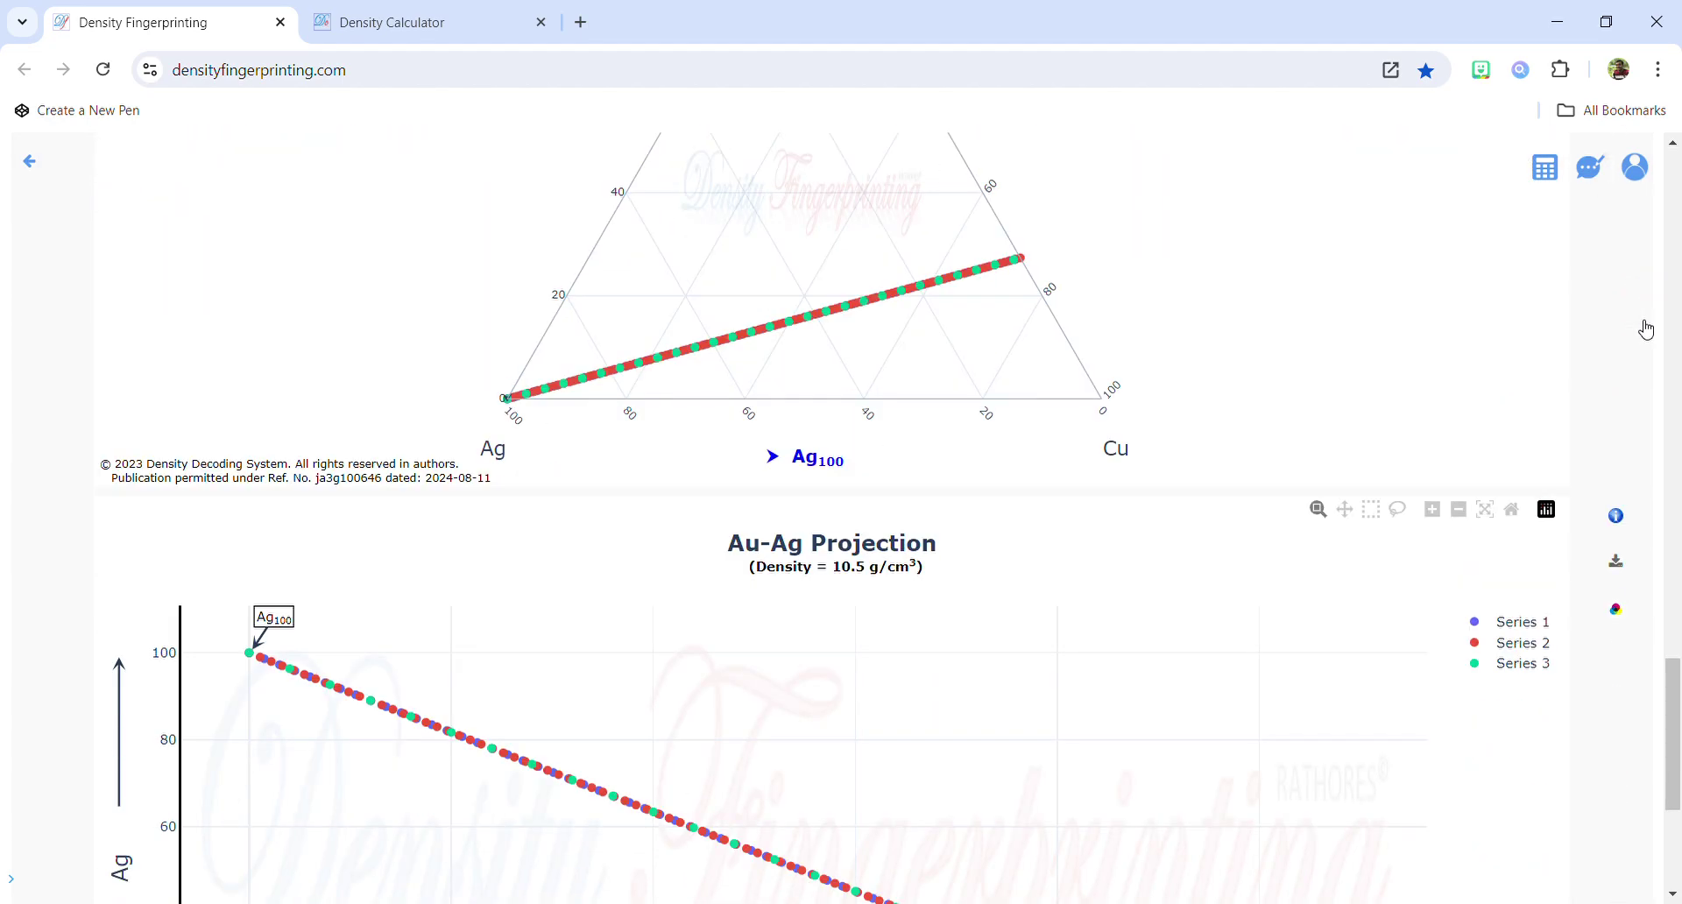
{"action": "scroll", "coordinate": [1642, 328], "scroll_direction": "up", "scroll_amount": 13}
{"action": "scroll", "coordinate": [1642, 328], "scroll_direction": "down", "scroll_amount": 6}
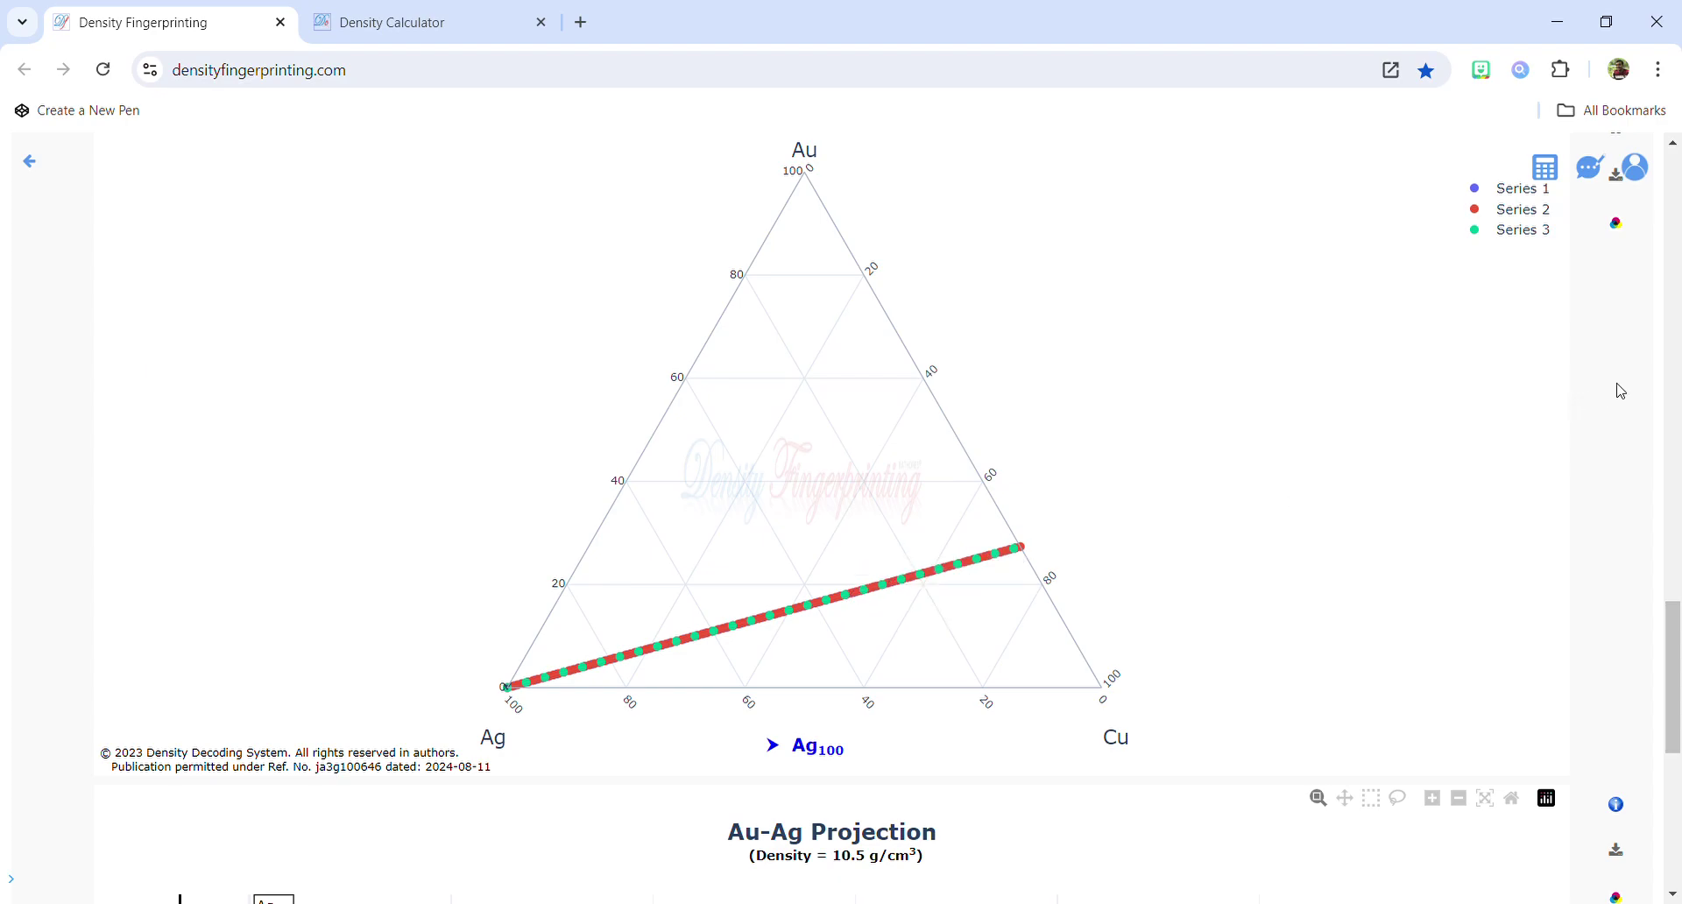
{"action": "scroll", "coordinate": [1616, 464], "scroll_direction": "up", "scroll_amount": 20}
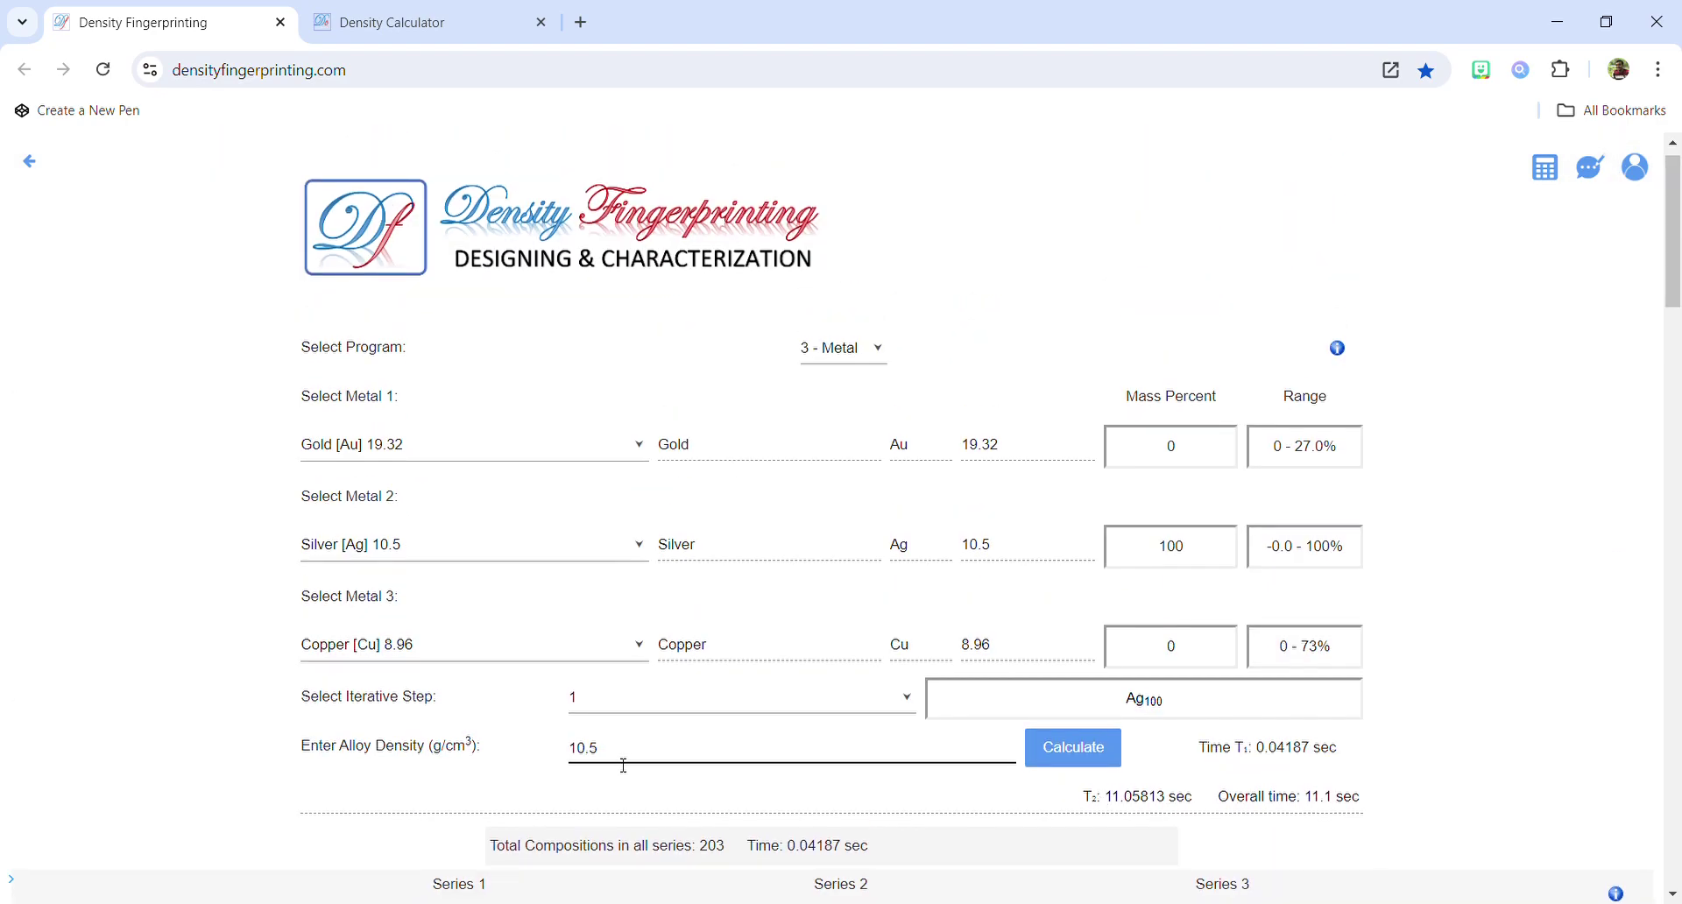
Examine the entered density, the mass percents of gold, silver and copper, and the iterative step setting.
{"action": "left_click_drag", "start_coordinate": [624, 755], "coordinate": [530, 755]}
{"action": "left_click_drag", "start_coordinate": [1201, 563], "coordinate": [1125, 561]}
{"action": "left_click_drag", "start_coordinate": [1200, 442], "coordinate": [1125, 448]}
{"action": "left_click_drag", "start_coordinate": [1192, 657], "coordinate": [1139, 655]}
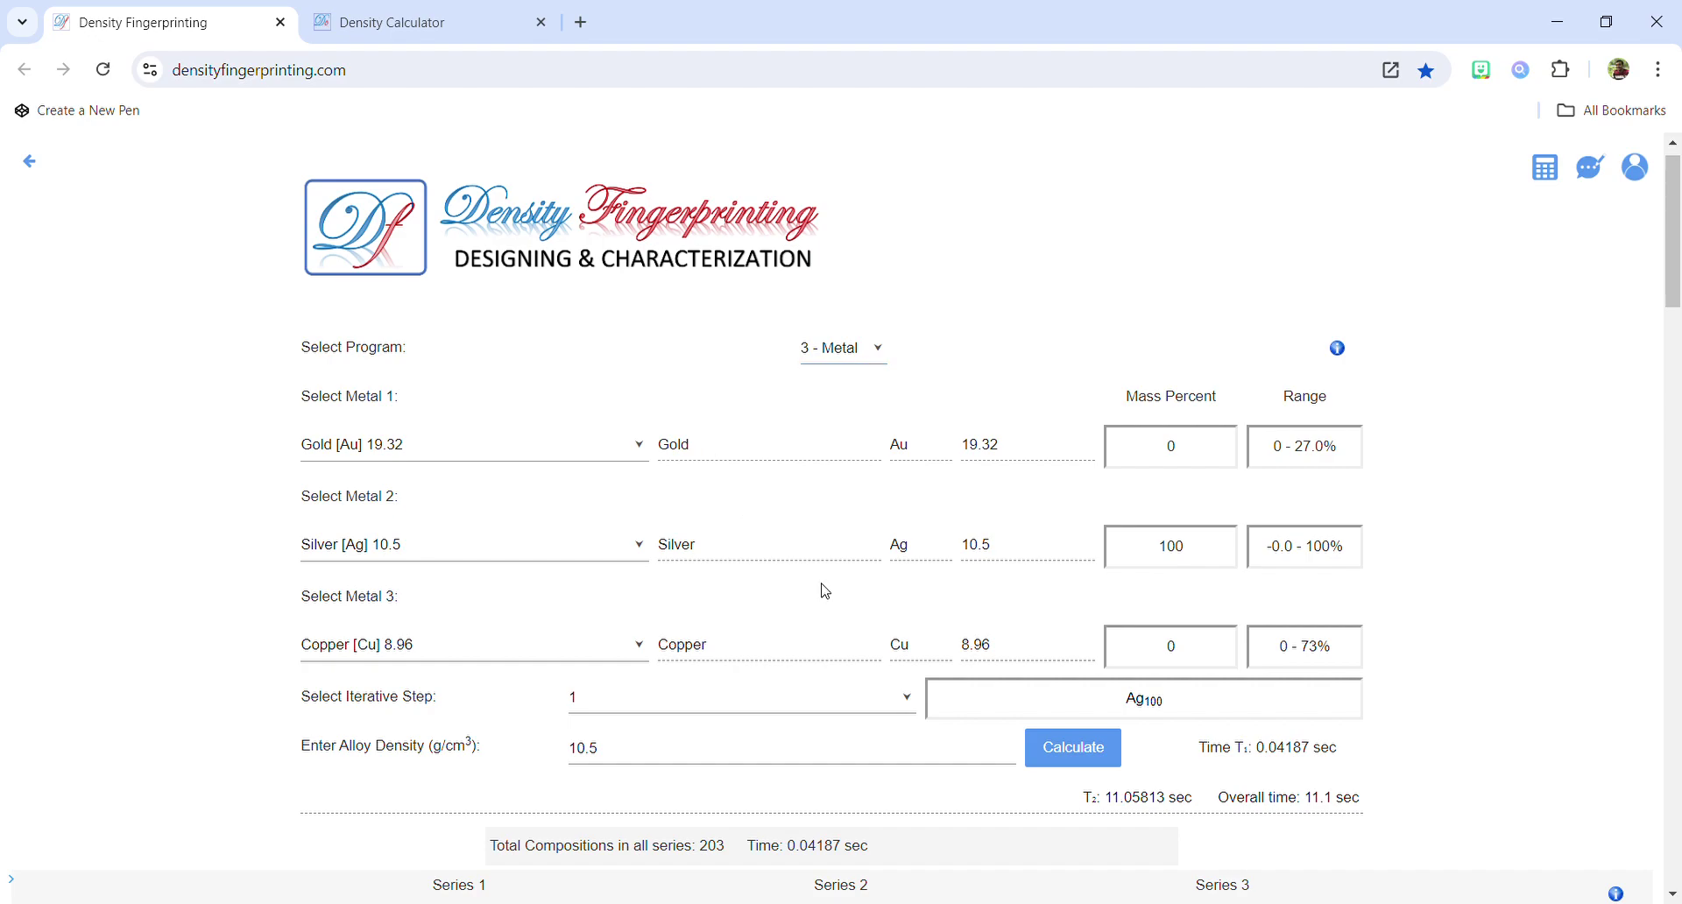
{"action": "scroll", "coordinate": [822, 589], "scroll_direction": "down", "scroll_amount": 1}
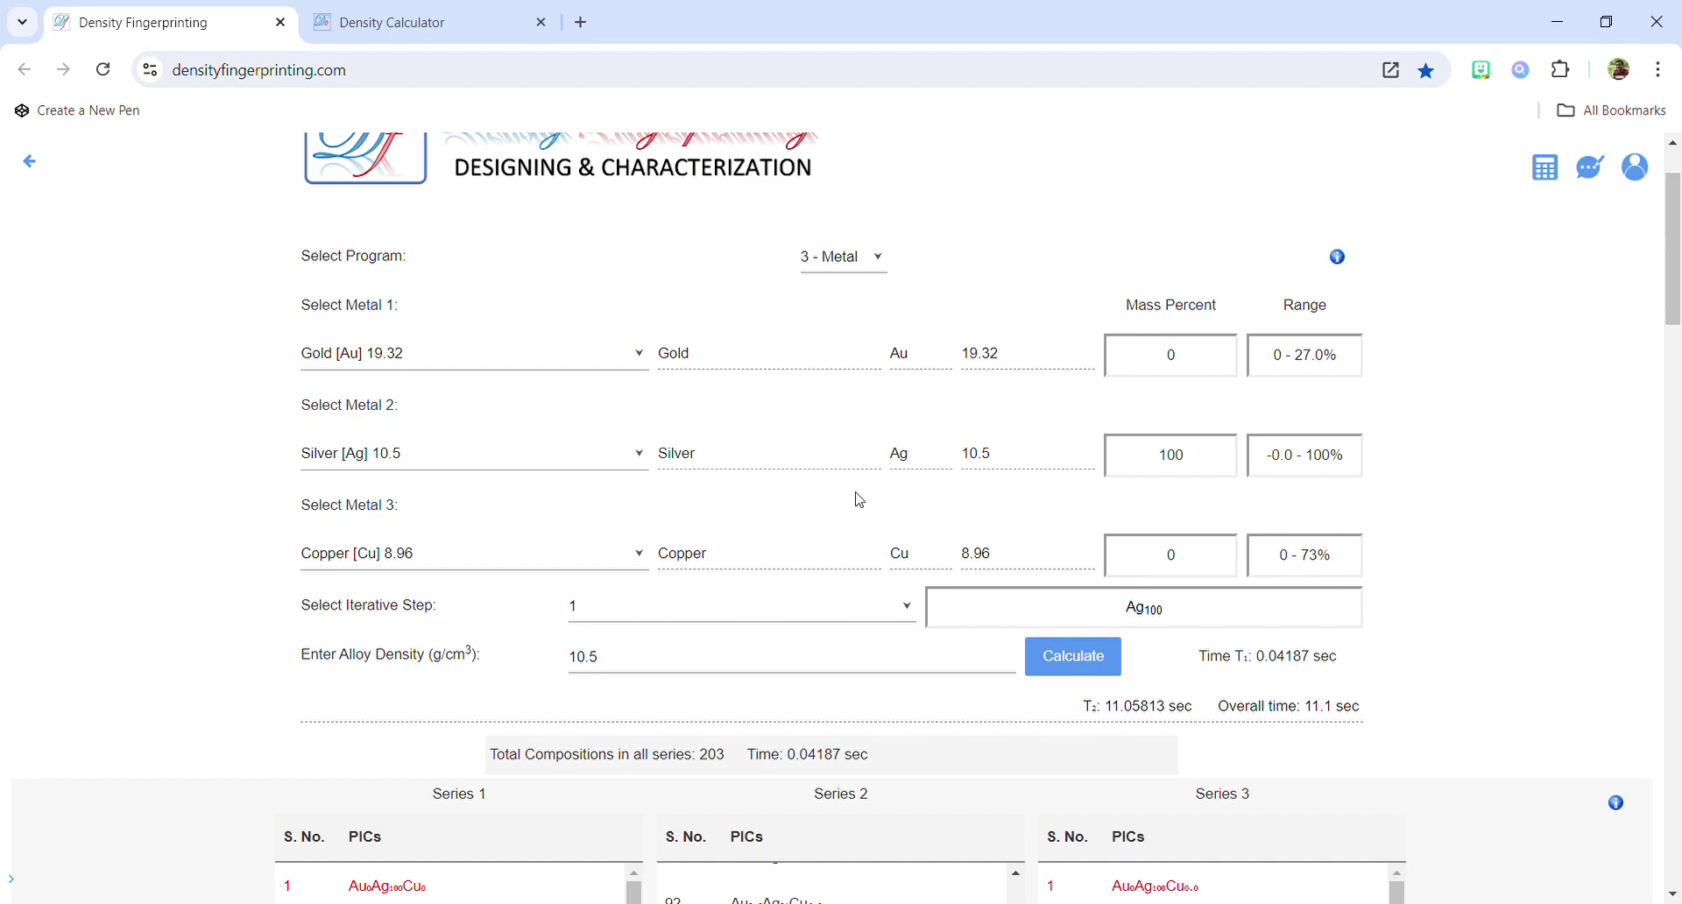
{"action": "left_click", "coordinate": [705, 612]}
{"action": "left_click", "coordinate": [1464, 508]}
{"action": "scroll", "coordinate": [1204, 436], "scroll_direction": "up", "scroll_amount": 2}
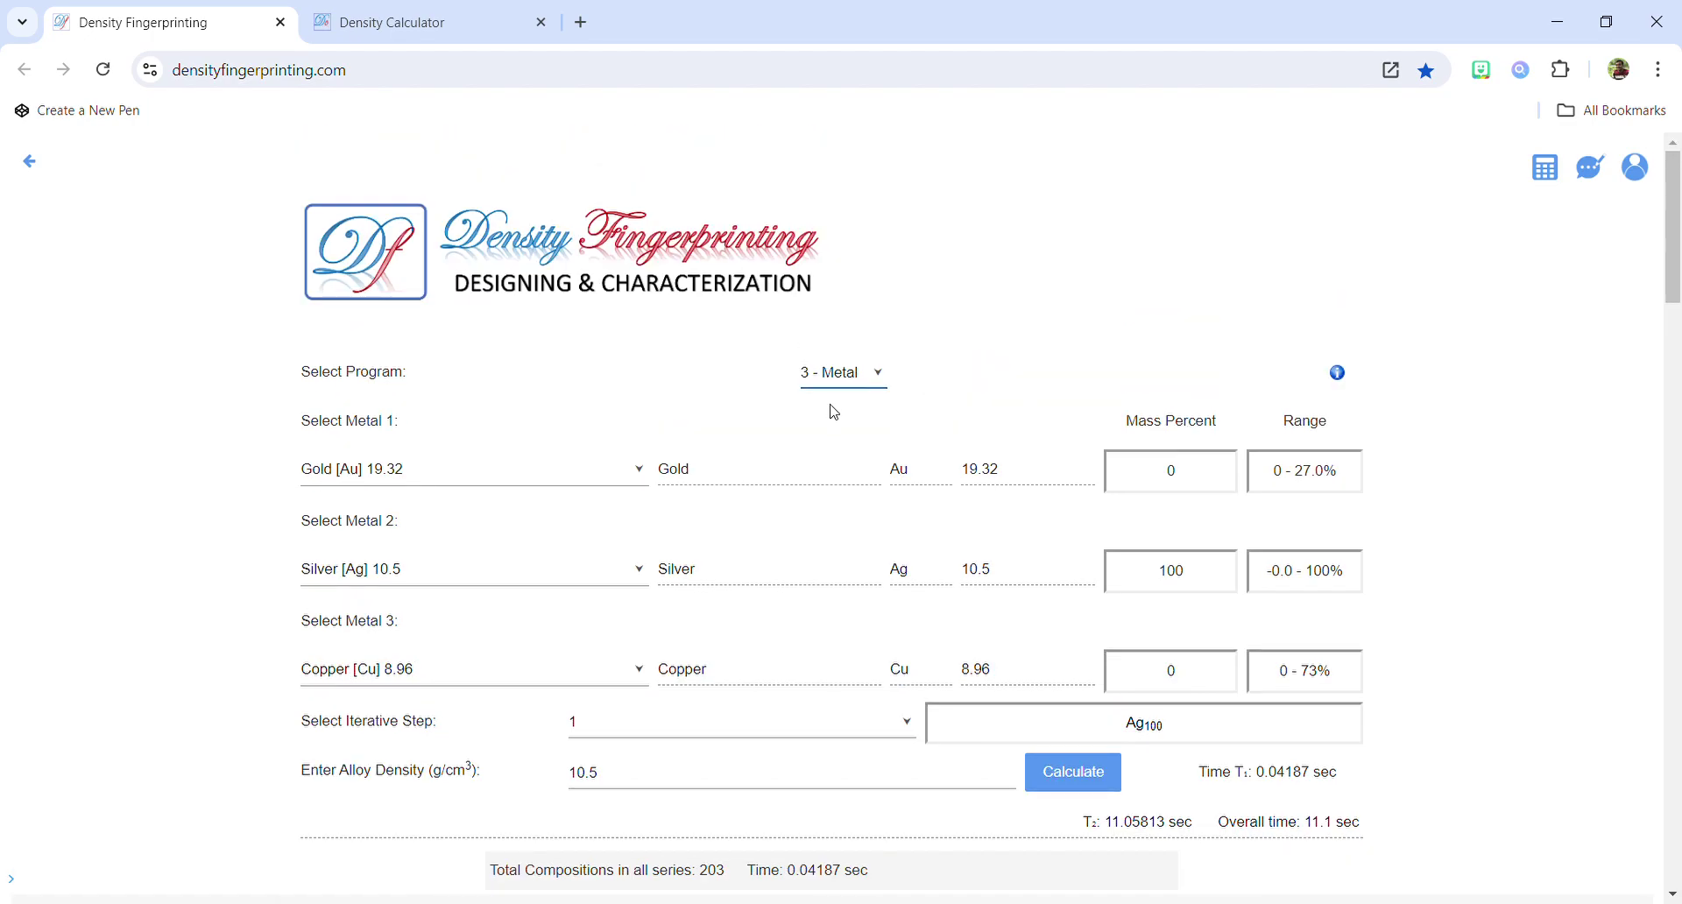
Paste the copied density 15.706519 over the current one, shorten it to 15.7 g/cm³ and calculate the composition.
{"action": "left_click", "coordinate": [632, 767]}
{"action": "left_click_drag", "start_coordinate": [631, 772], "coordinate": [448, 778]}
{"action": "key", "text": "ctrl+v"}
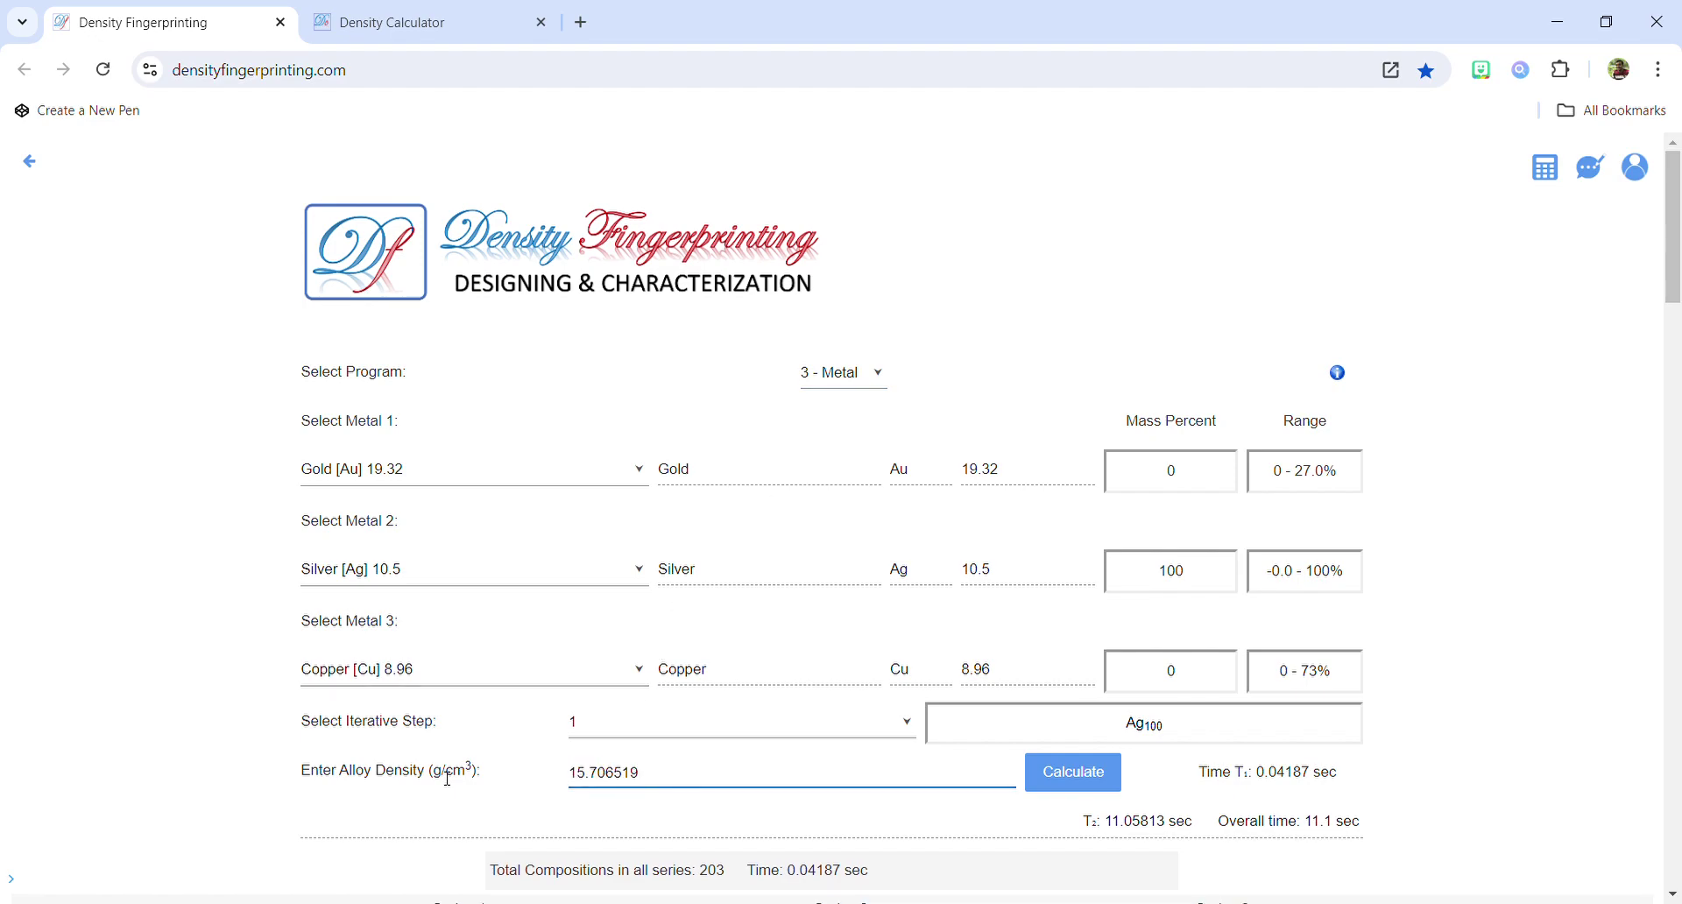
{"action": "left_click_drag", "start_coordinate": [675, 781], "coordinate": [599, 784]}
{"action": "key", "text": "BackSpace"}
{"action": "key", "text": "Return"}
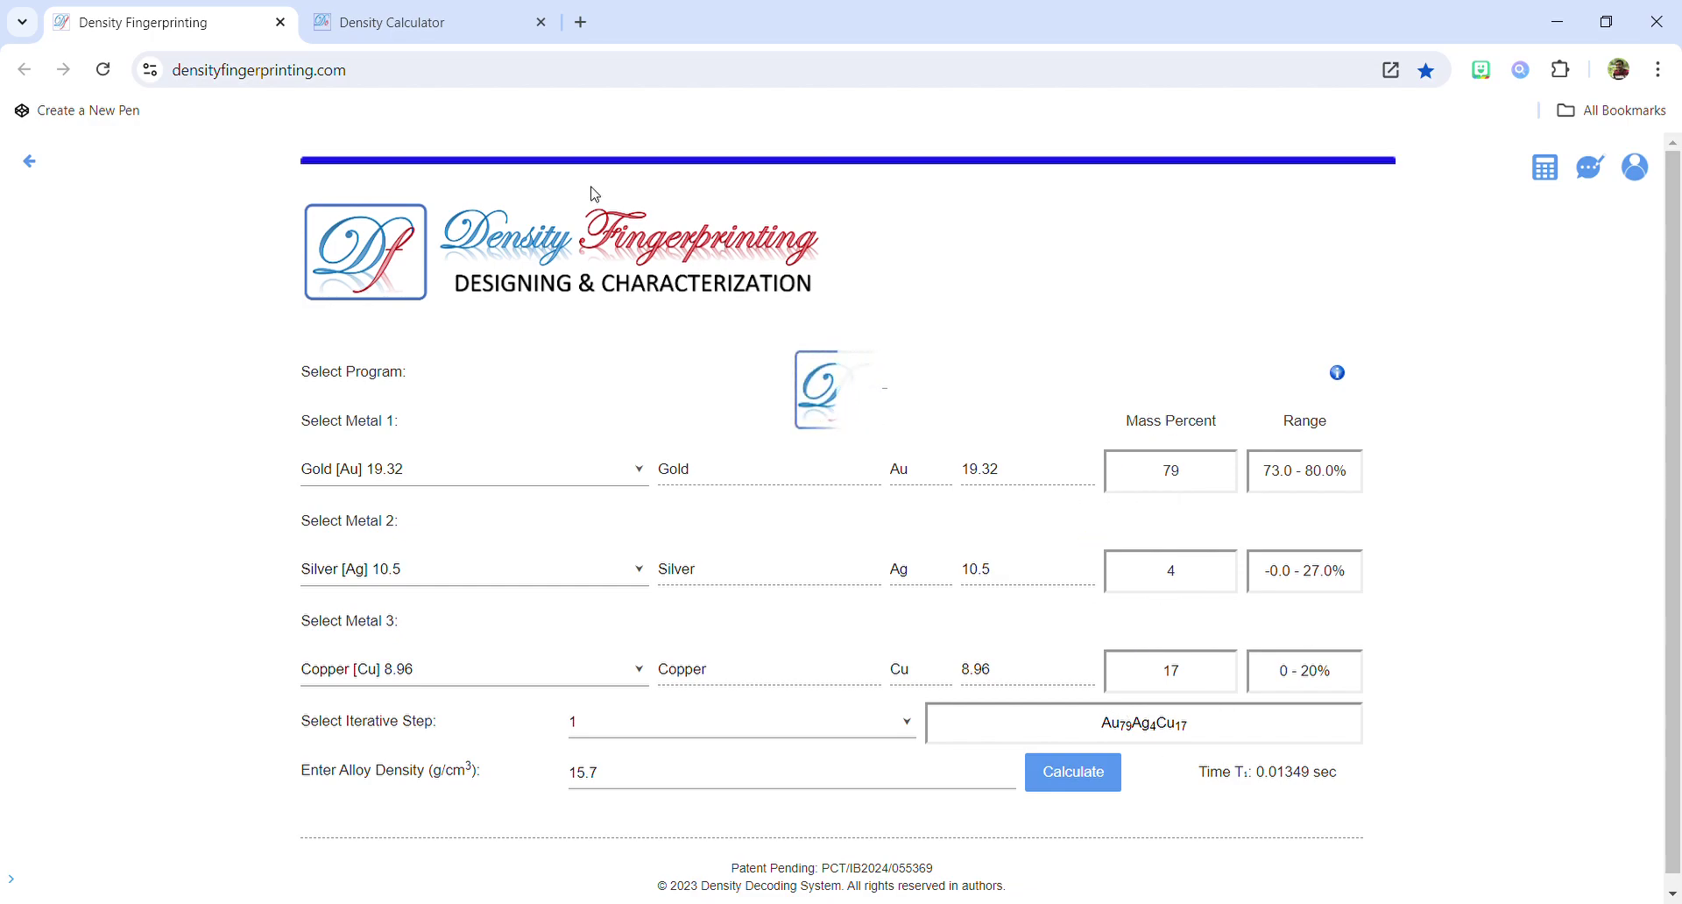
Check the source composition in the Density Calculator, and compare it with the tables and plots for 15.7 g/cm³.
{"action": "left_click", "coordinate": [393, 11]}
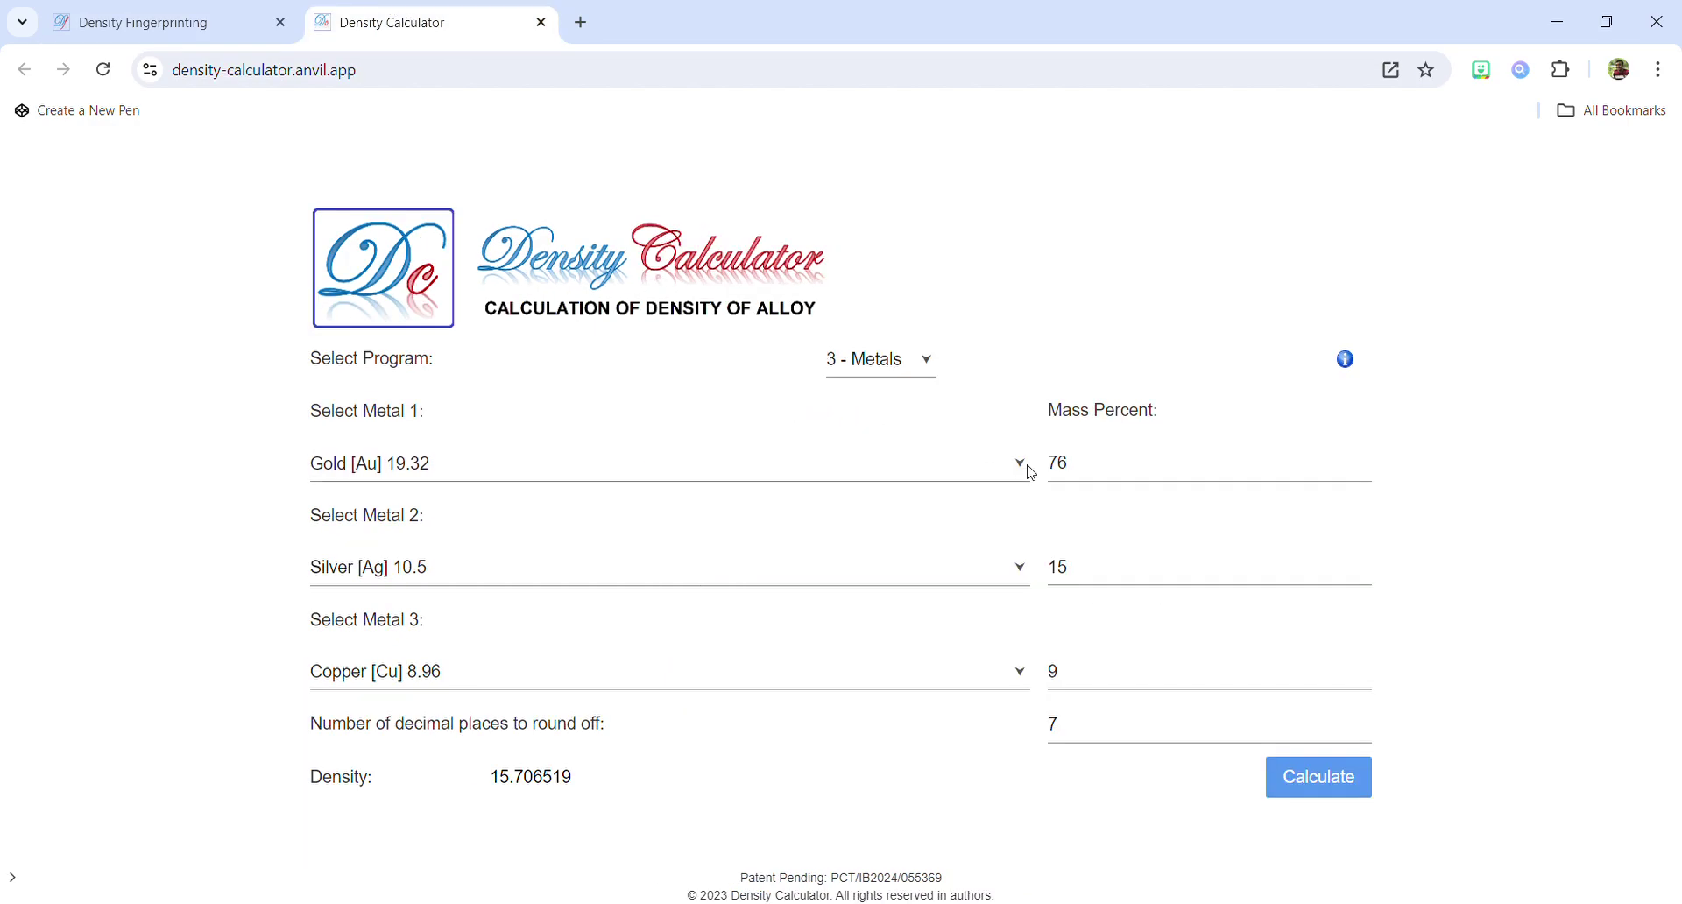
{"action": "left_click", "coordinate": [203, 19]}
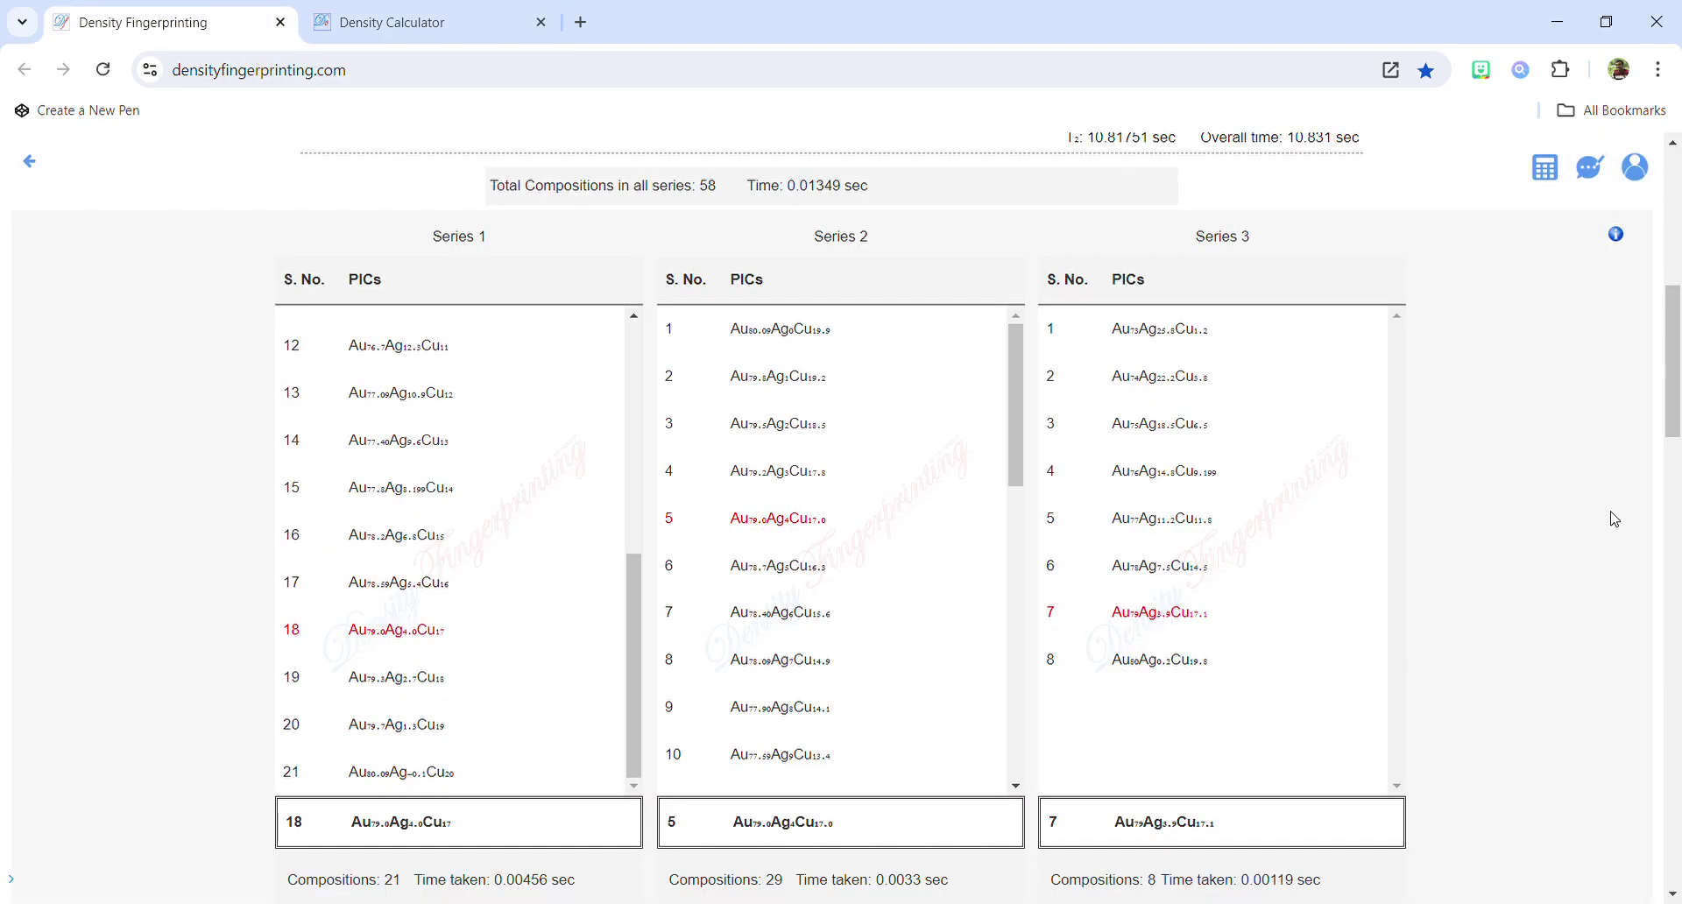
{"action": "scroll", "coordinate": [1614, 519], "scroll_direction": "down", "scroll_amount": 20}
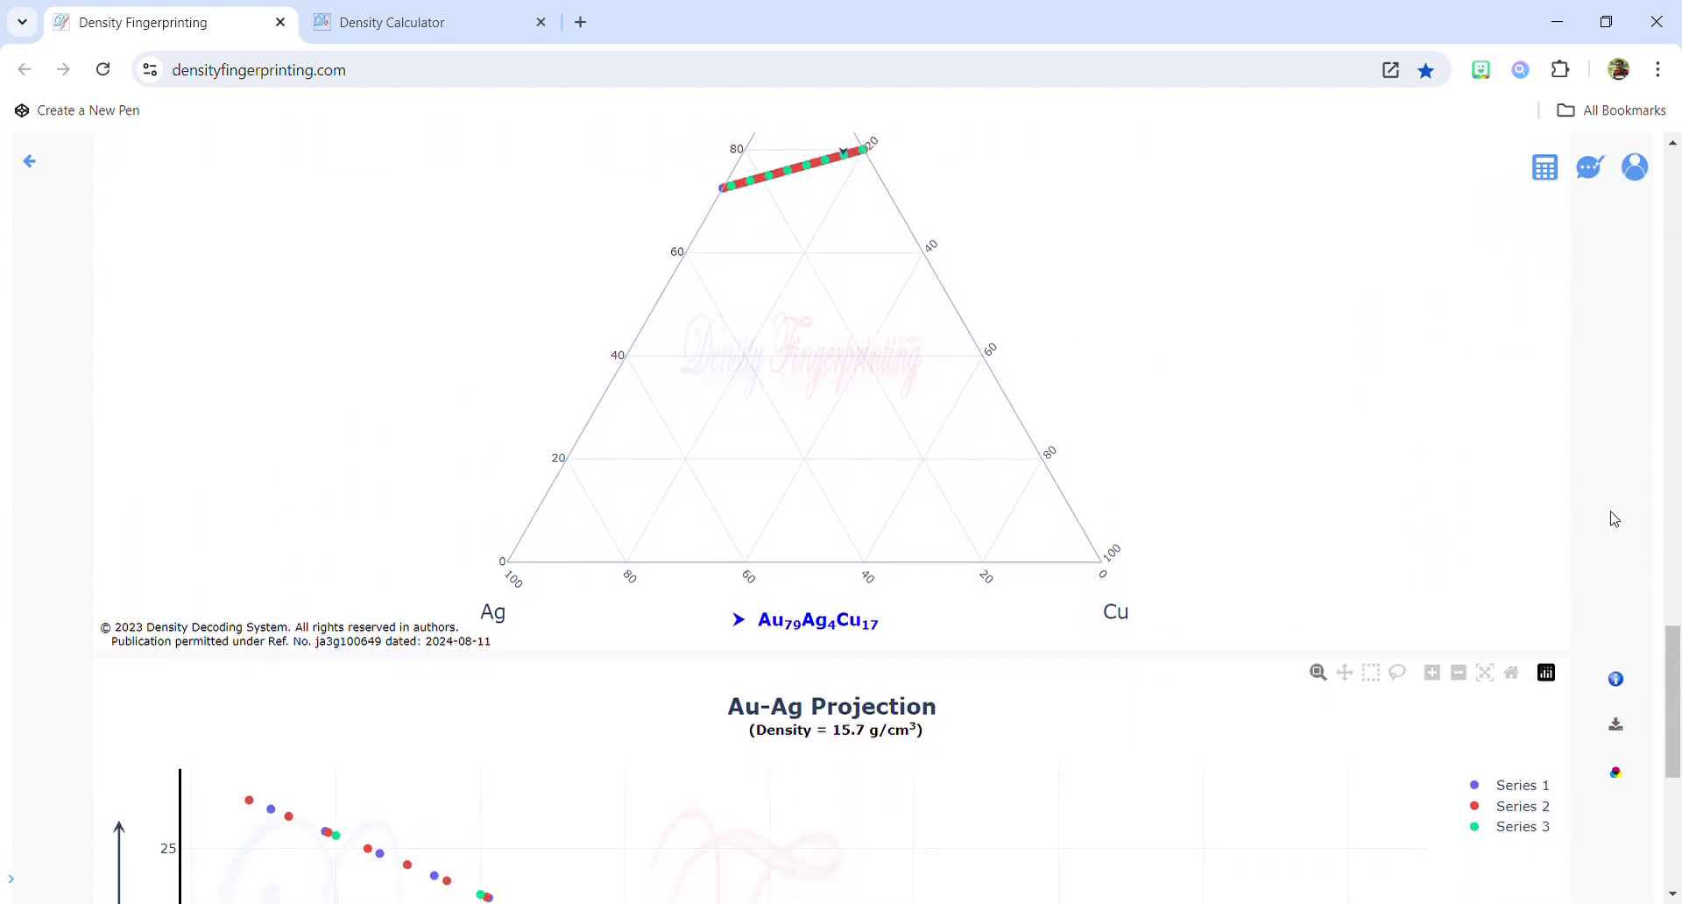
{"action": "scroll", "coordinate": [1615, 519], "scroll_direction": "up", "scroll_amount": 20}
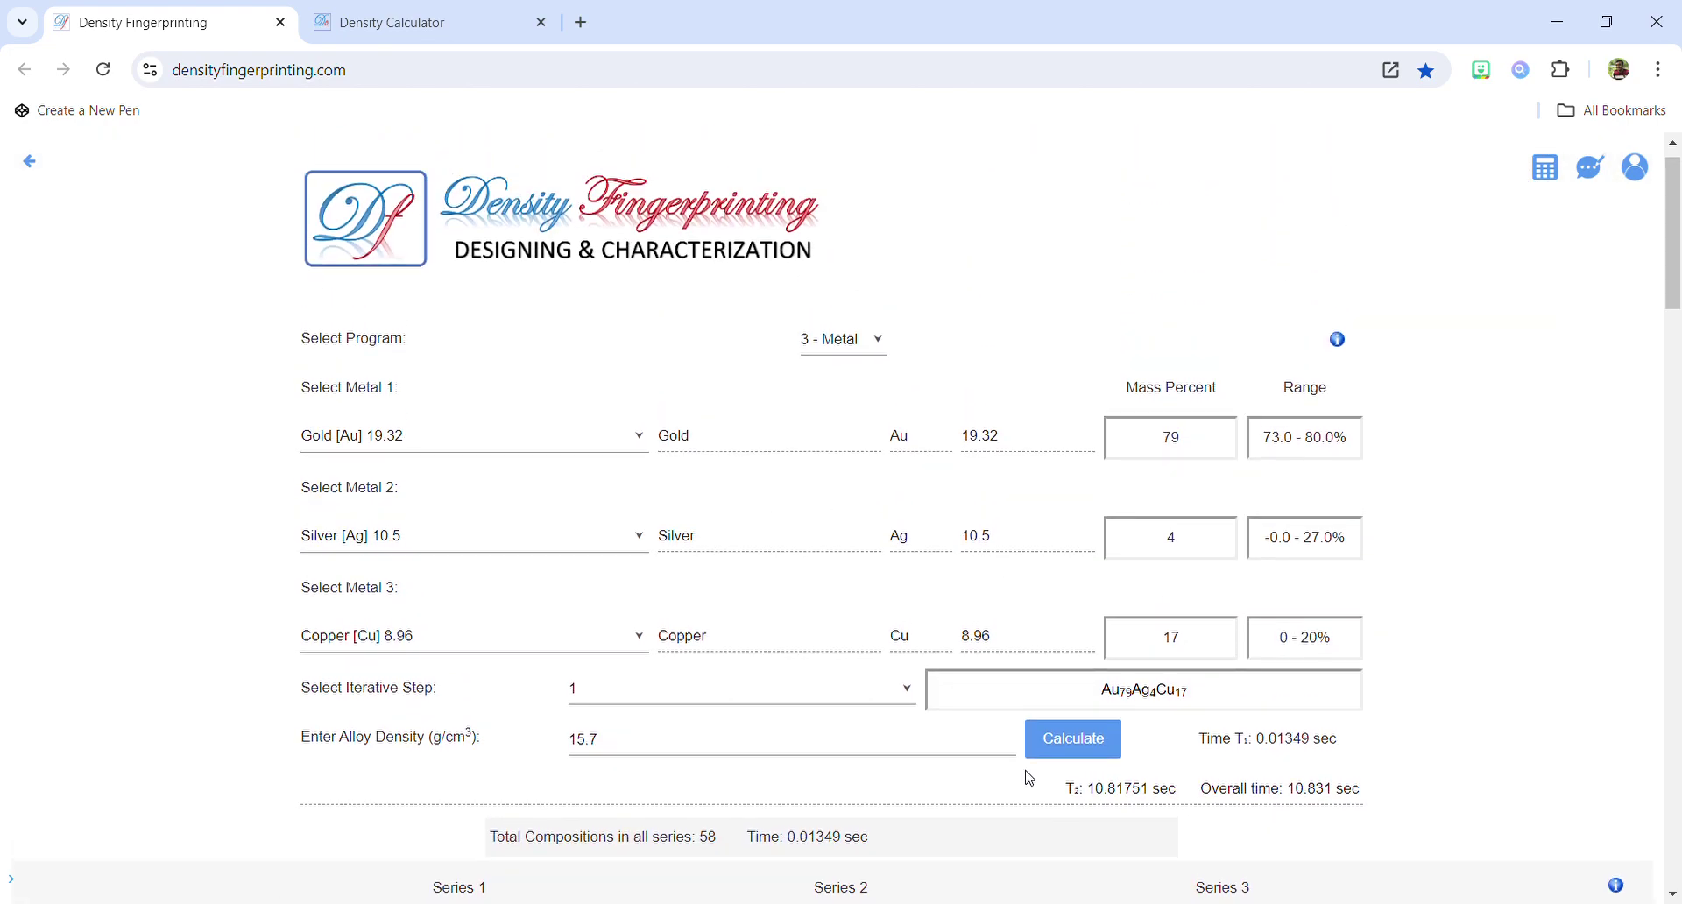
Set the alloy density to 15.706 g/cm³ and calculate the three-metal composition.
{"action": "left_click", "coordinate": [676, 745]}
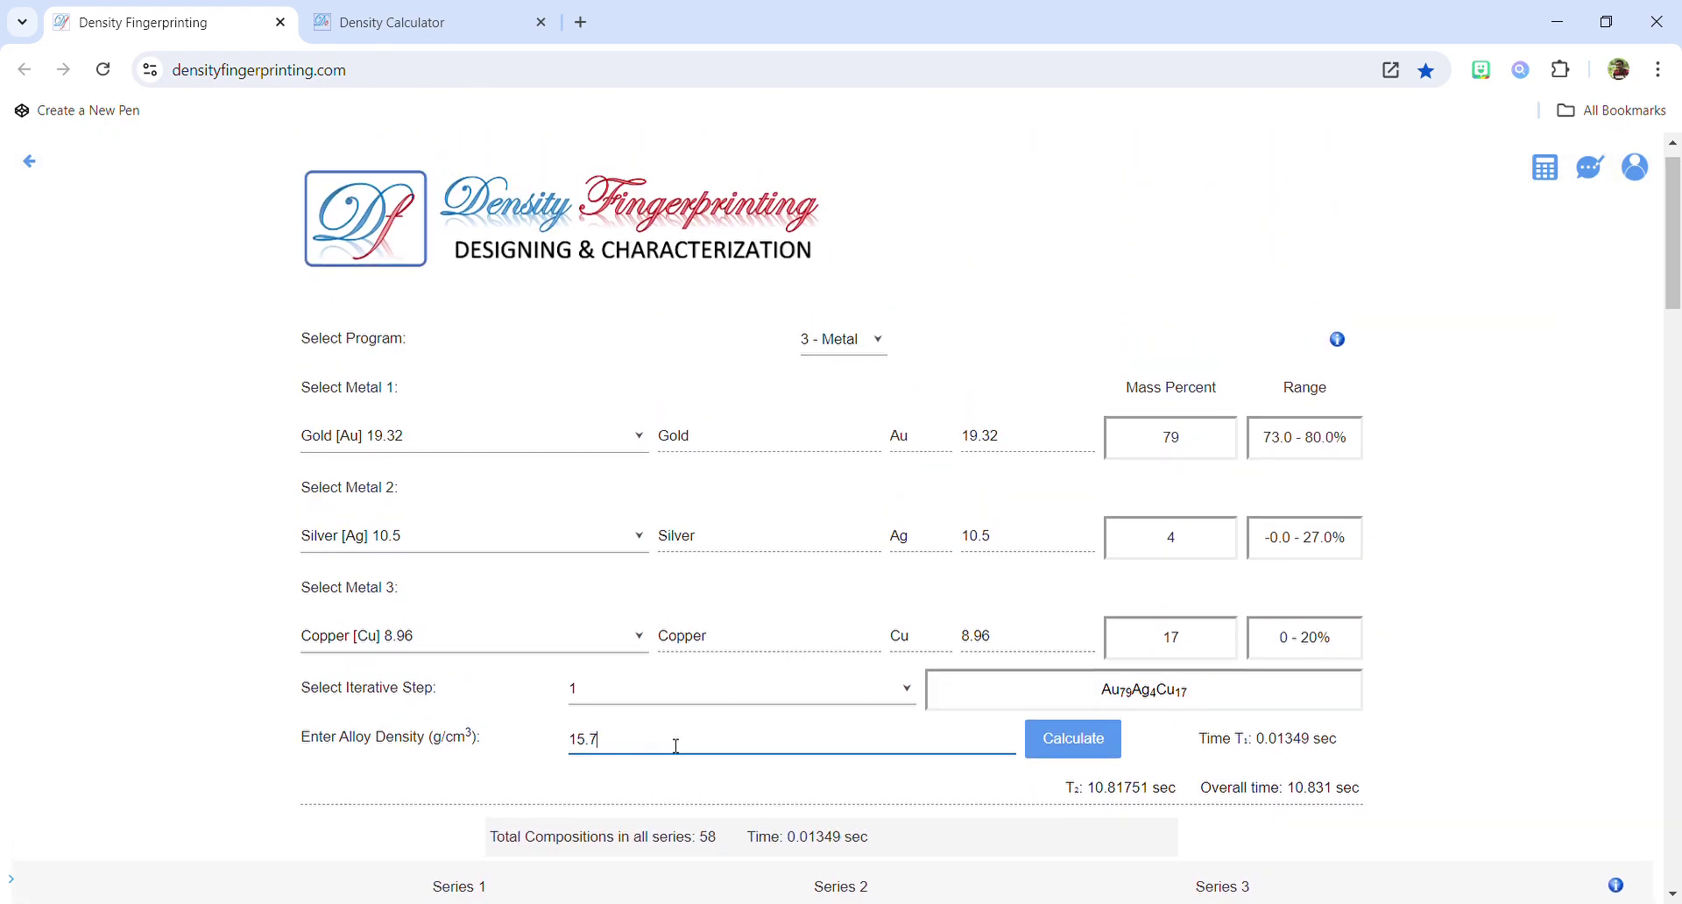
{"action": "type", "text": "15.706519"}
{"action": "key", "text": "Return"}
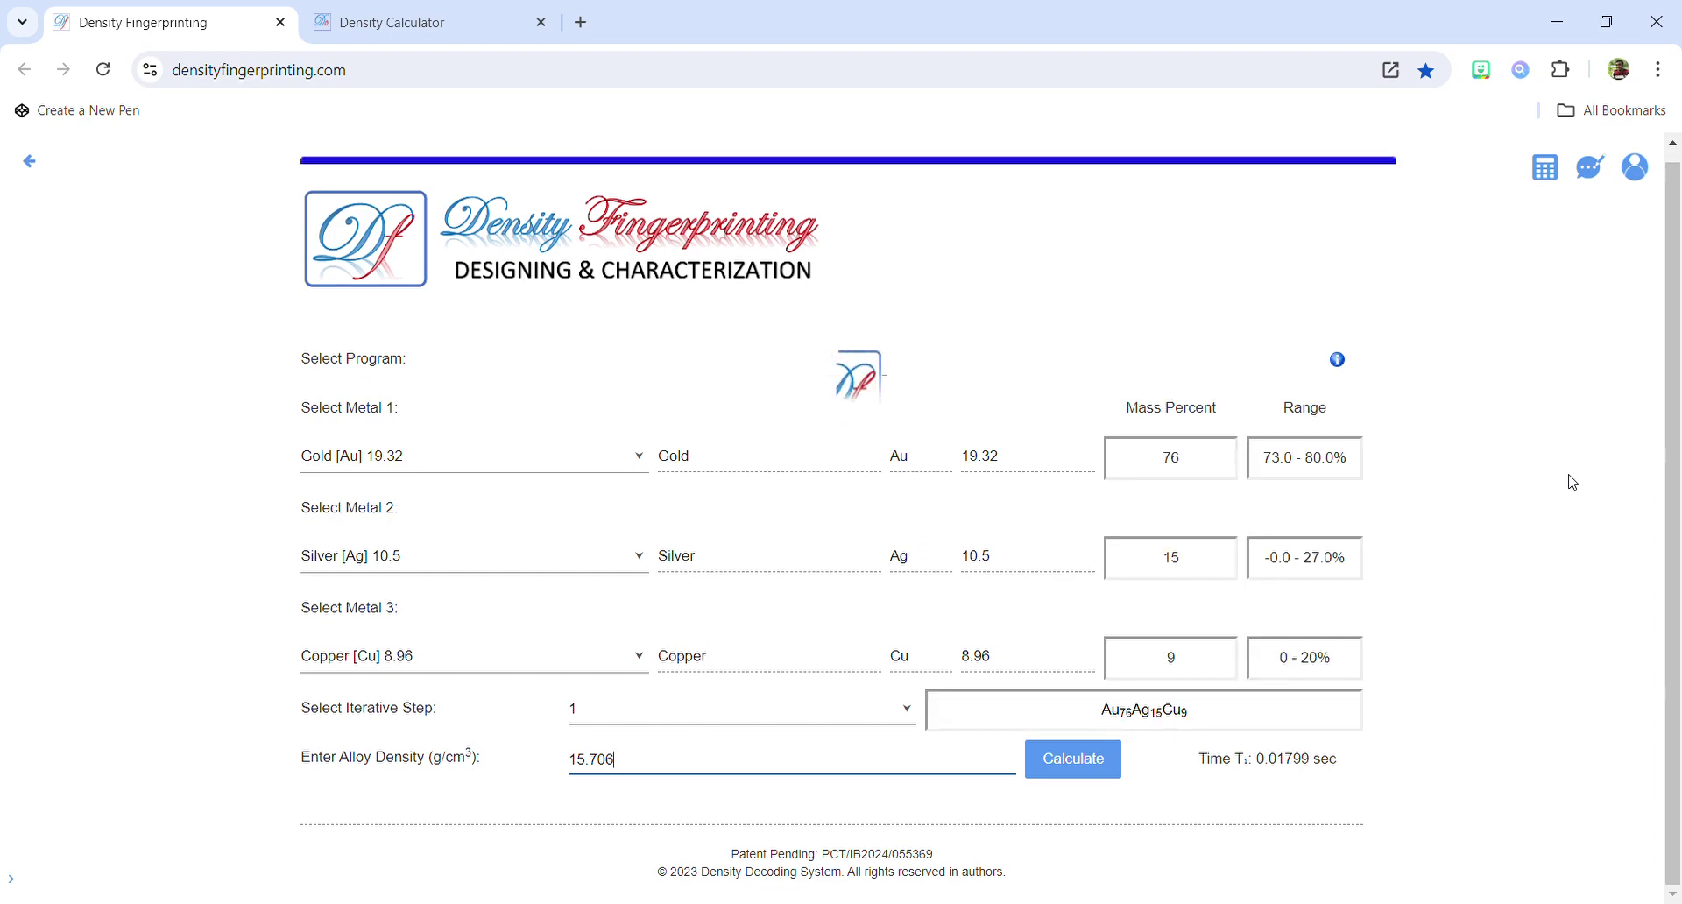
Check the Density Calculator values, and compare them with the density and mass percents for 15.706 g/cm³.
{"action": "left_click", "coordinate": [408, 7]}
{"action": "left_click", "coordinate": [180, 7]}
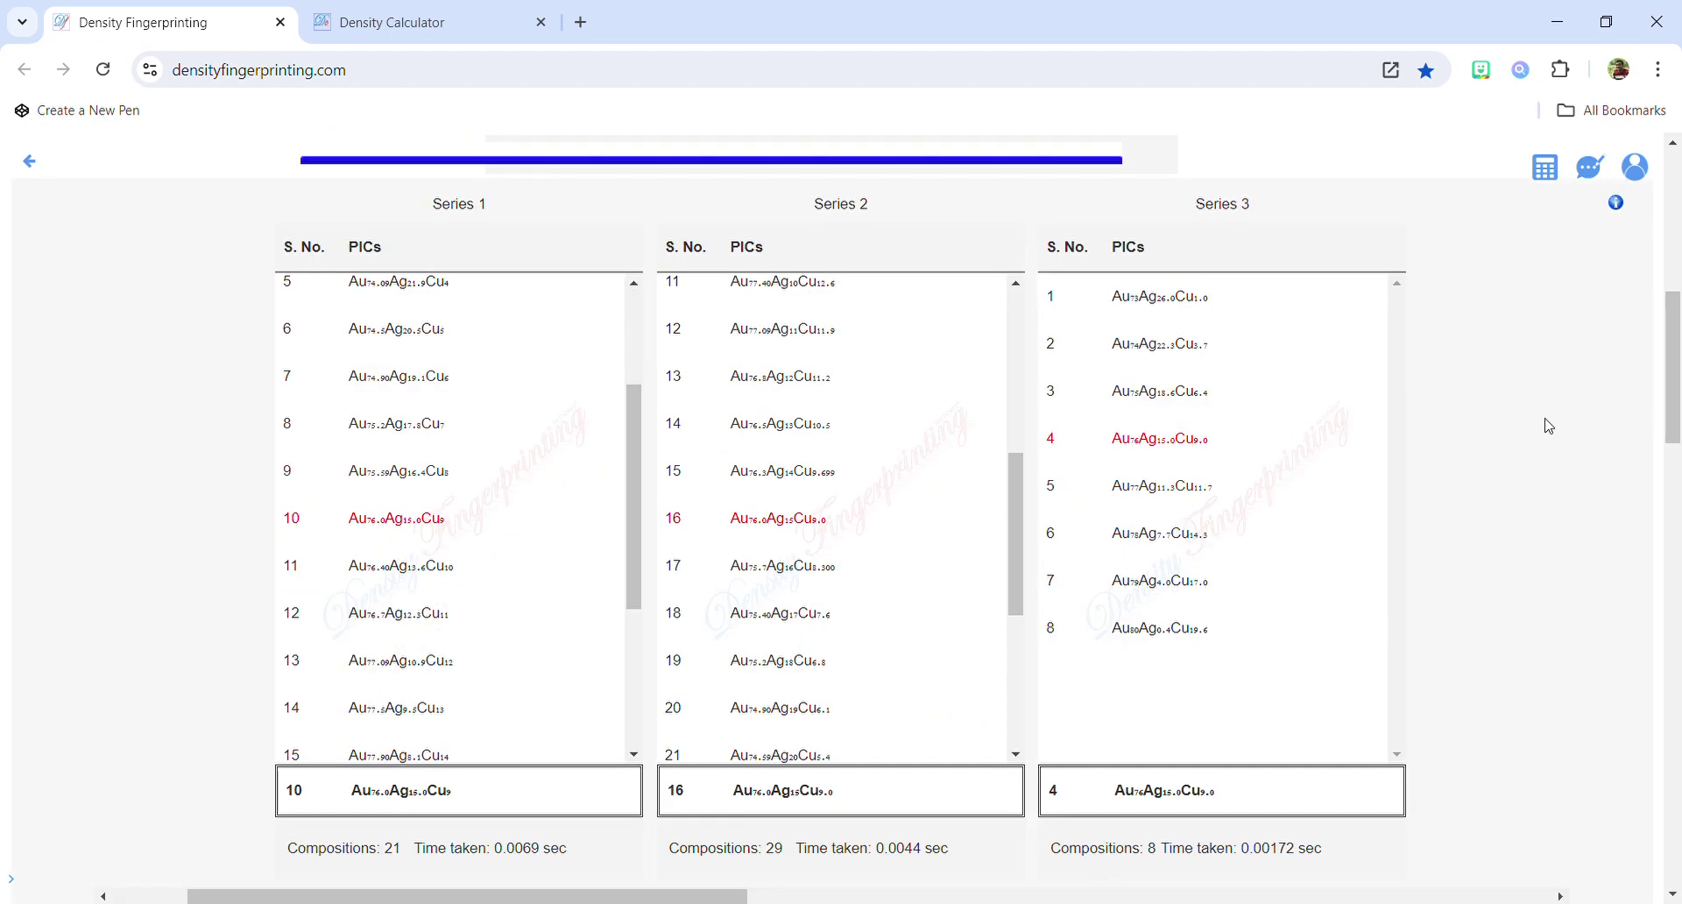
{"action": "scroll", "coordinate": [1510, 455], "scroll_direction": "up", "scroll_amount": 6}
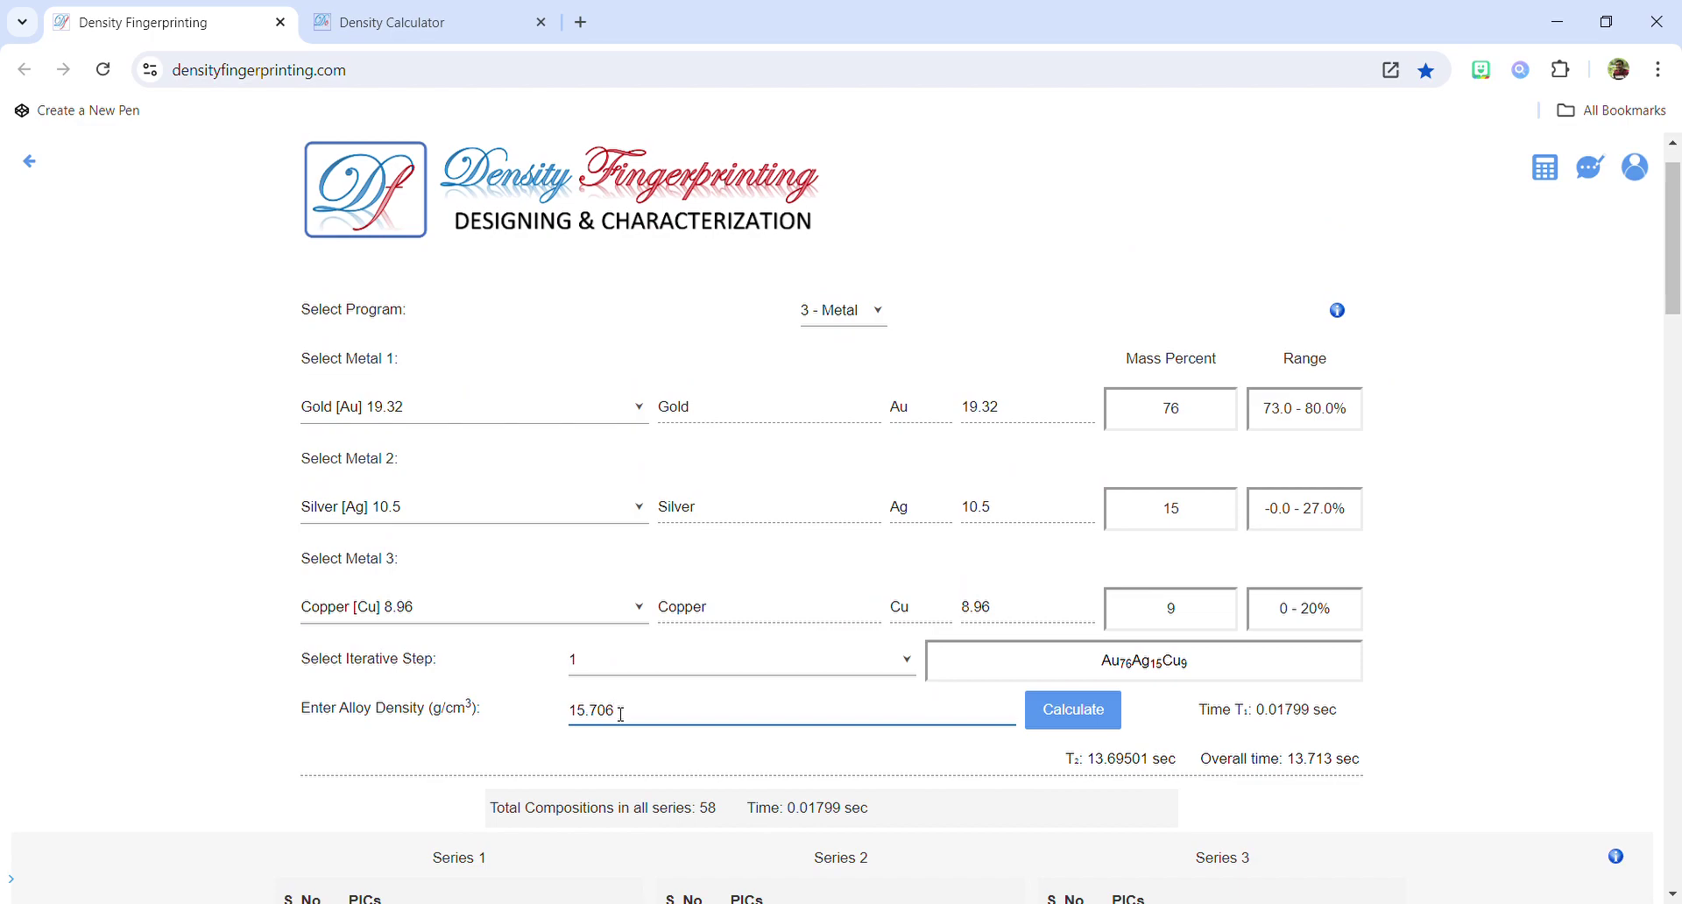
{"action": "left_click", "coordinate": [1623, 473]}
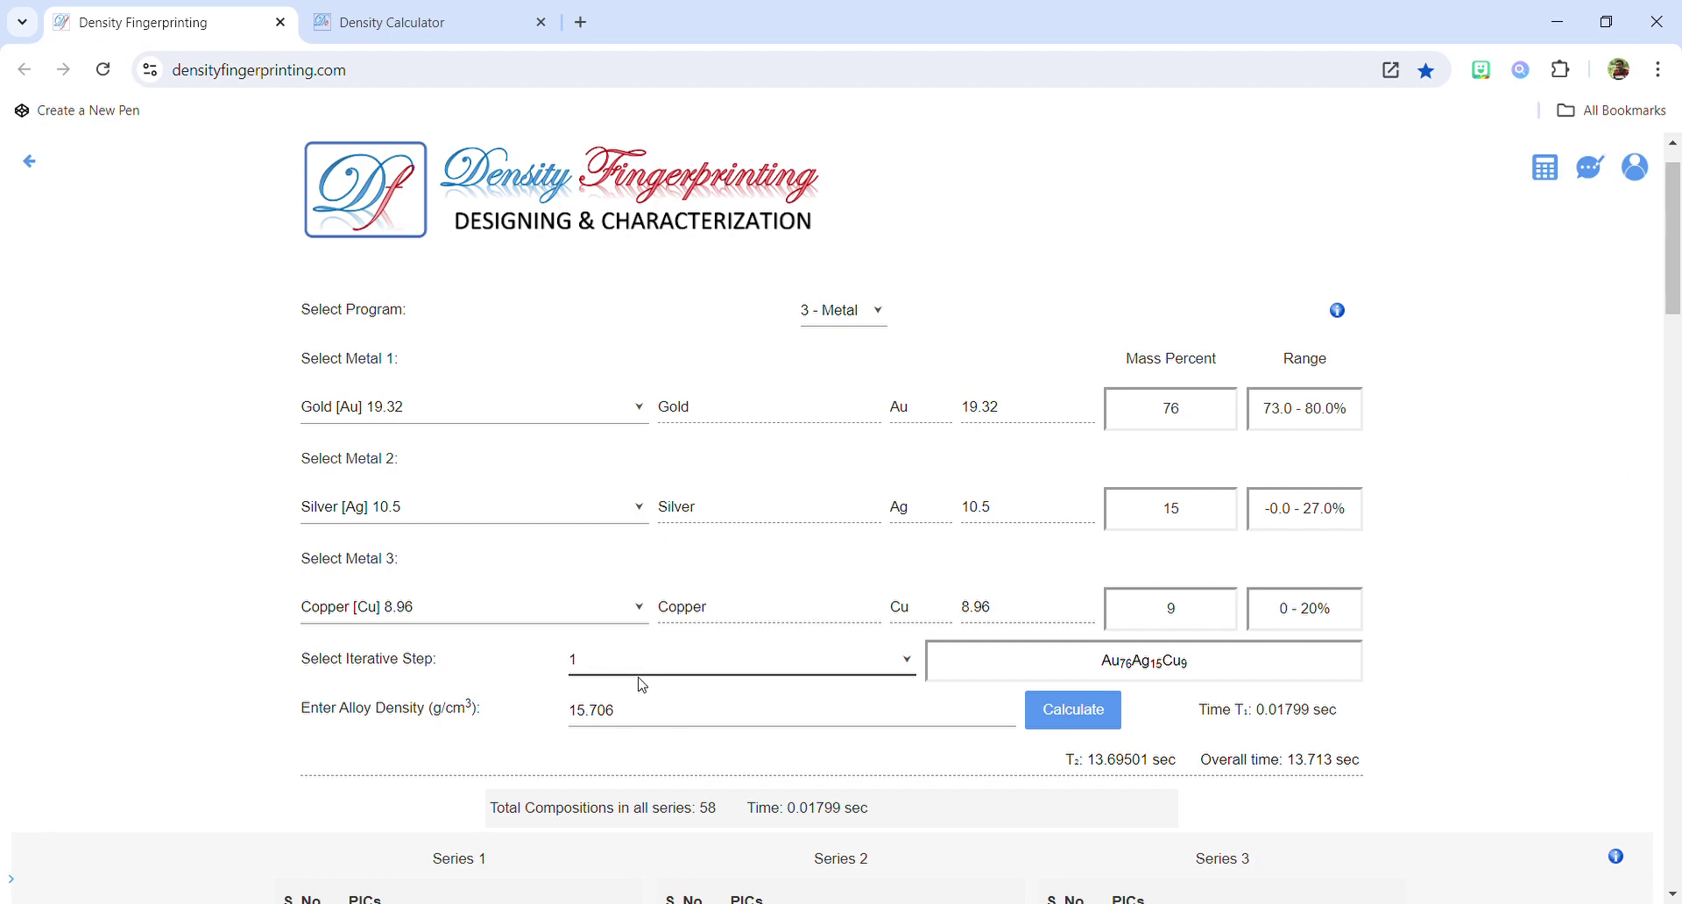
{"action": "left_click_drag", "start_coordinate": [642, 709], "coordinate": [453, 714]}
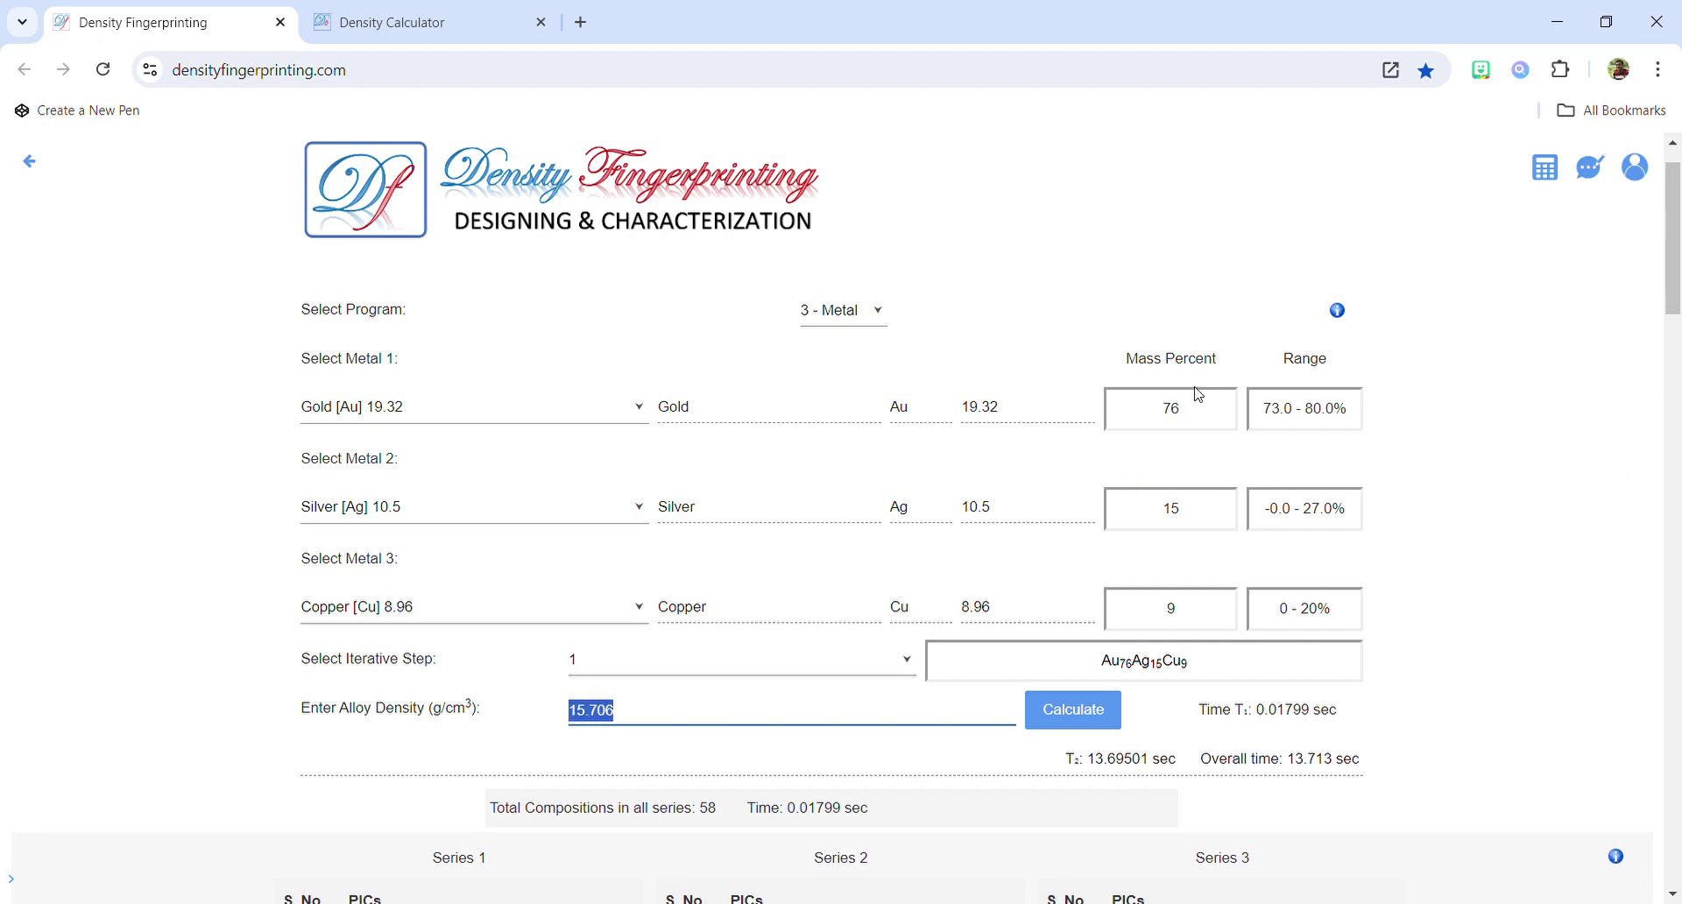
{"action": "left_click", "coordinate": [859, 322]}
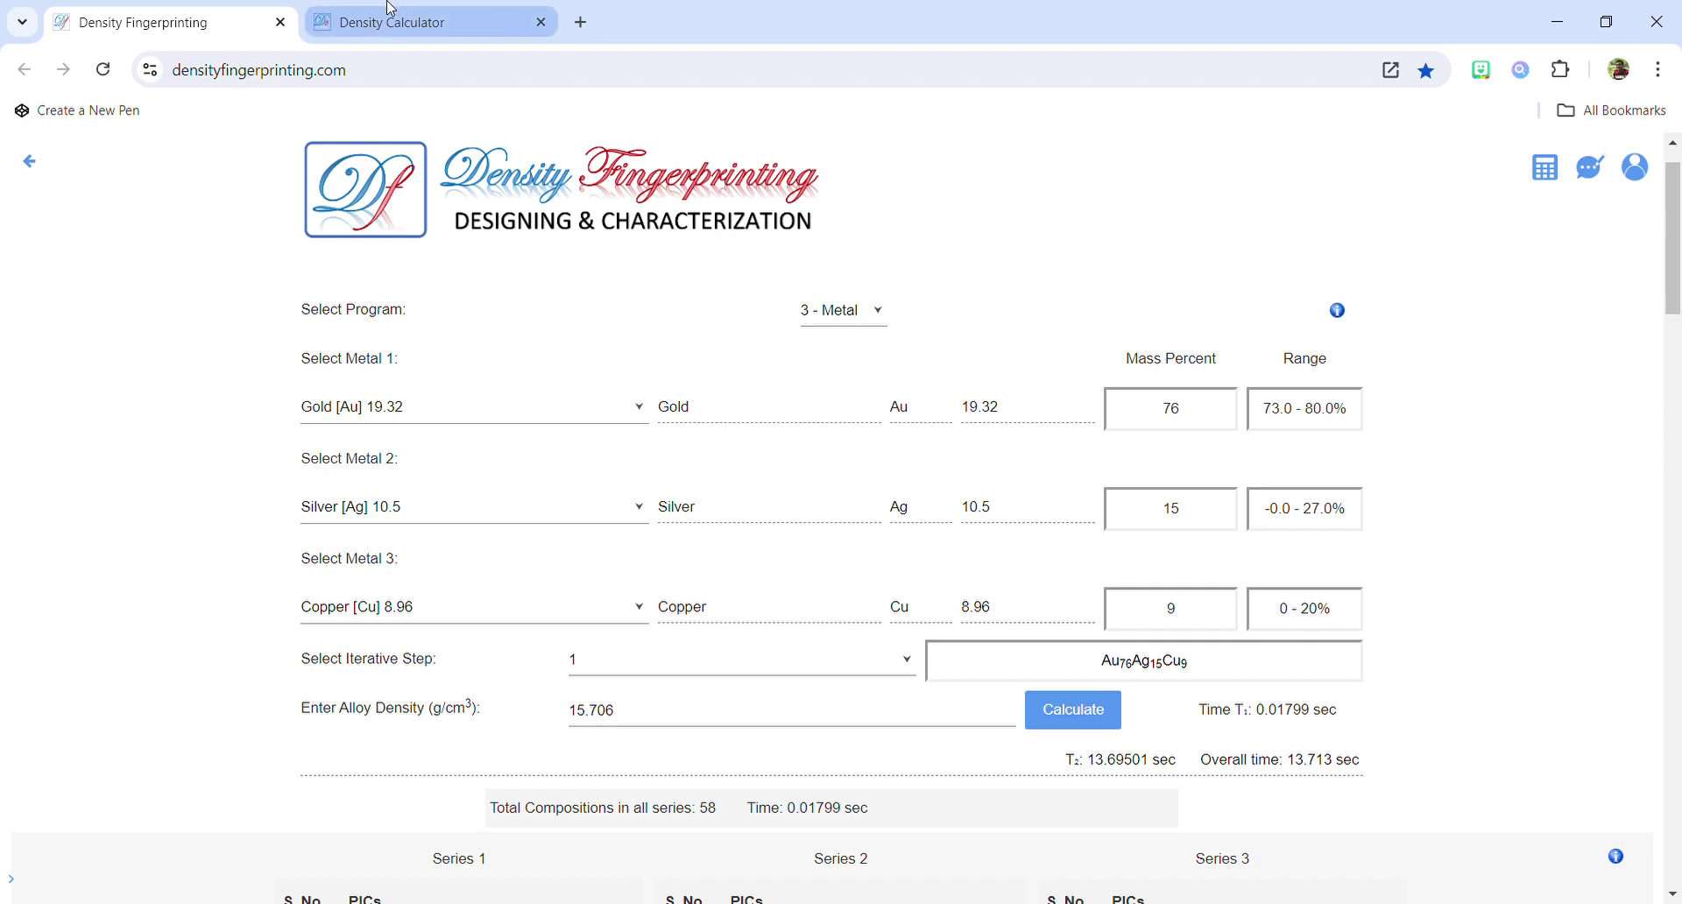
Review the three series tables and the Composition Spectrum for the 15.706 g/cm³ density.
{"action": "scroll", "coordinate": [1645, 526], "scroll_direction": "down", "scroll_amount": 15}
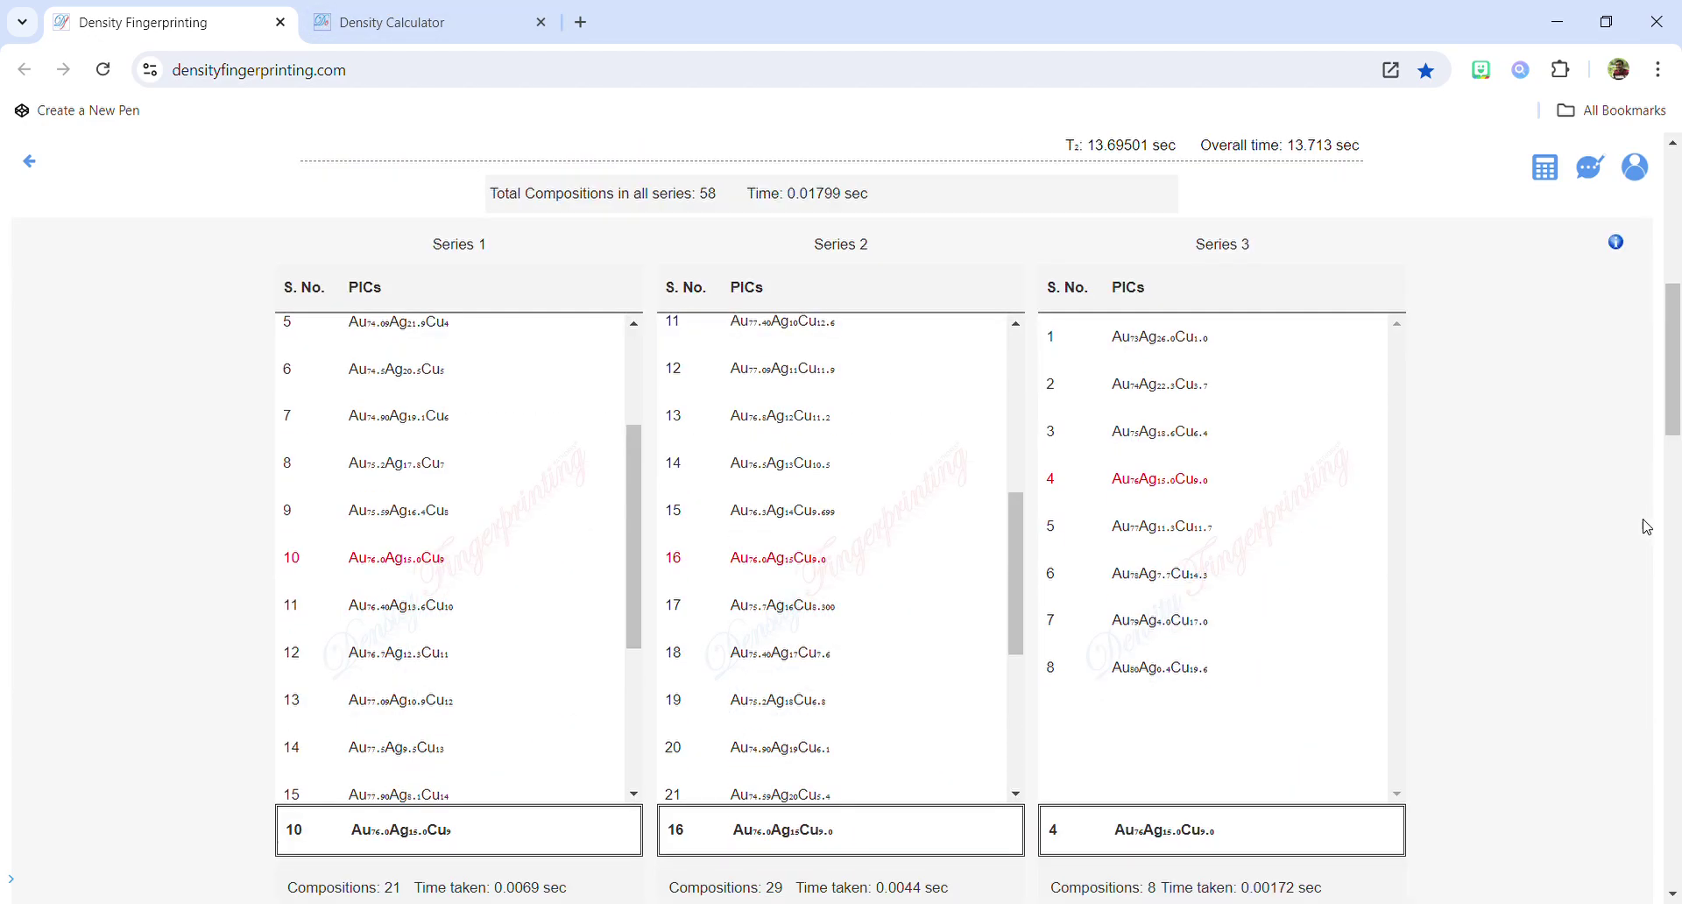
{"action": "scroll", "coordinate": [1645, 527], "scroll_direction": "down", "scroll_amount": 1}
{"action": "scroll", "coordinate": [1645, 527], "scroll_direction": "up", "scroll_amount": 2}
{"action": "scroll", "coordinate": [1645, 526], "scroll_direction": "down", "scroll_amount": 1}
{"action": "scroll", "coordinate": [1646, 526], "scroll_direction": "down", "scroll_amount": 1}
{"action": "scroll", "coordinate": [1645, 526], "scroll_direction": "up", "scroll_amount": 1}
{"action": "scroll", "coordinate": [1645, 527], "scroll_direction": "down", "scroll_amount": 1}
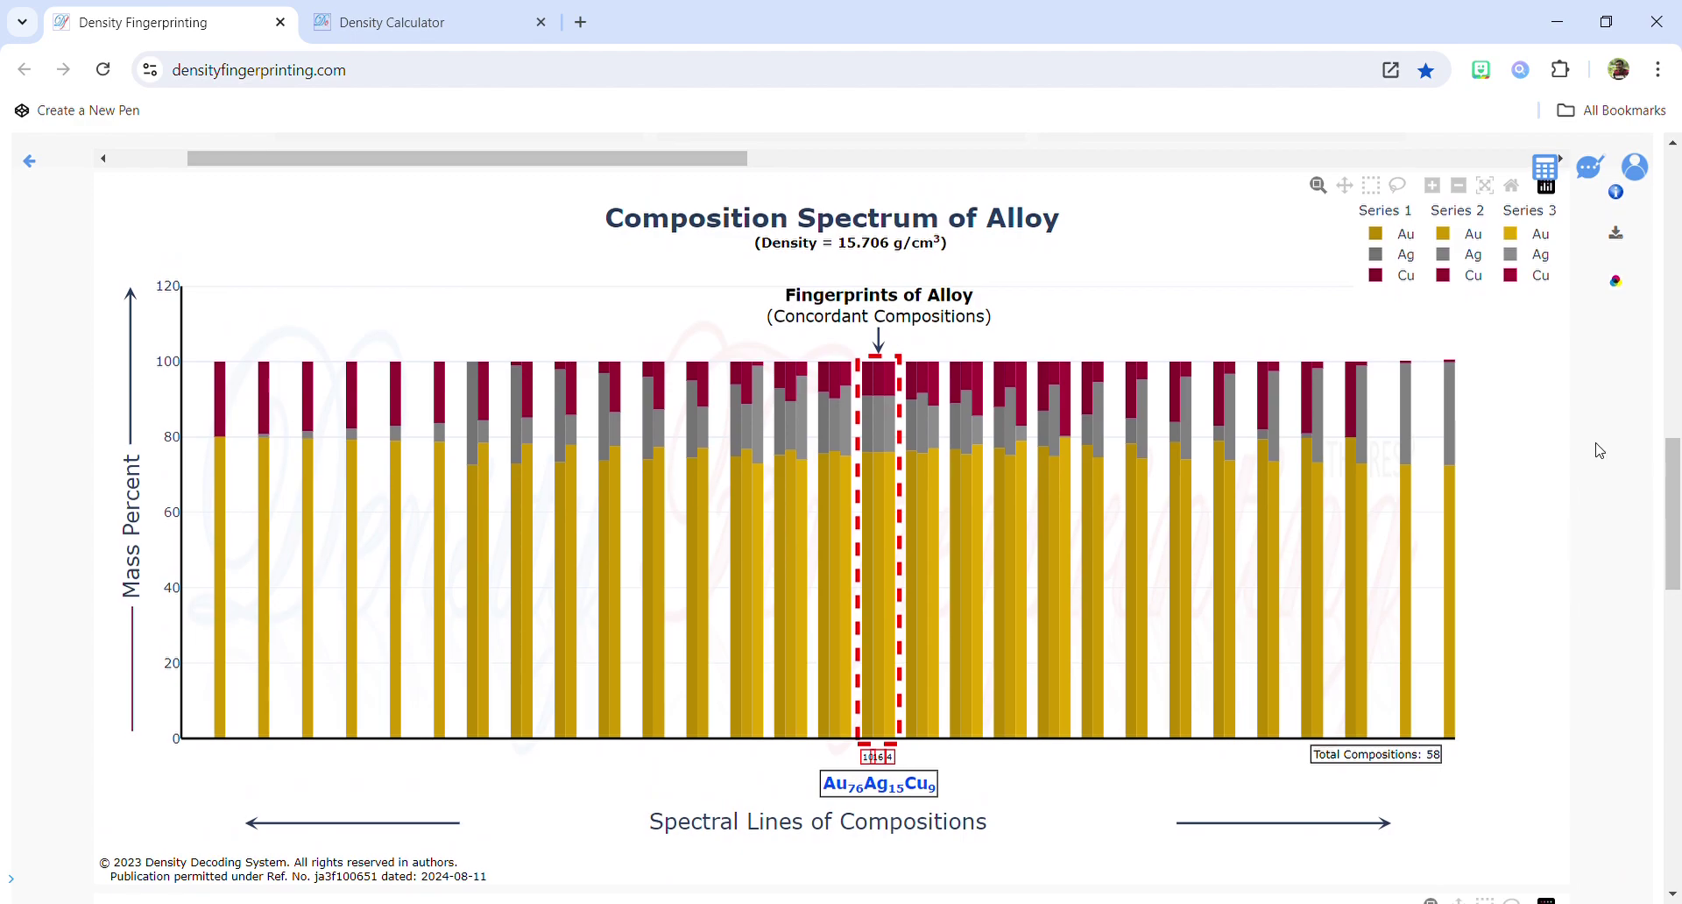
View the download purposes and file formats offered for the Composition Spectrum, and close them without downloading.
{"action": "left_click", "coordinate": [1616, 234]}
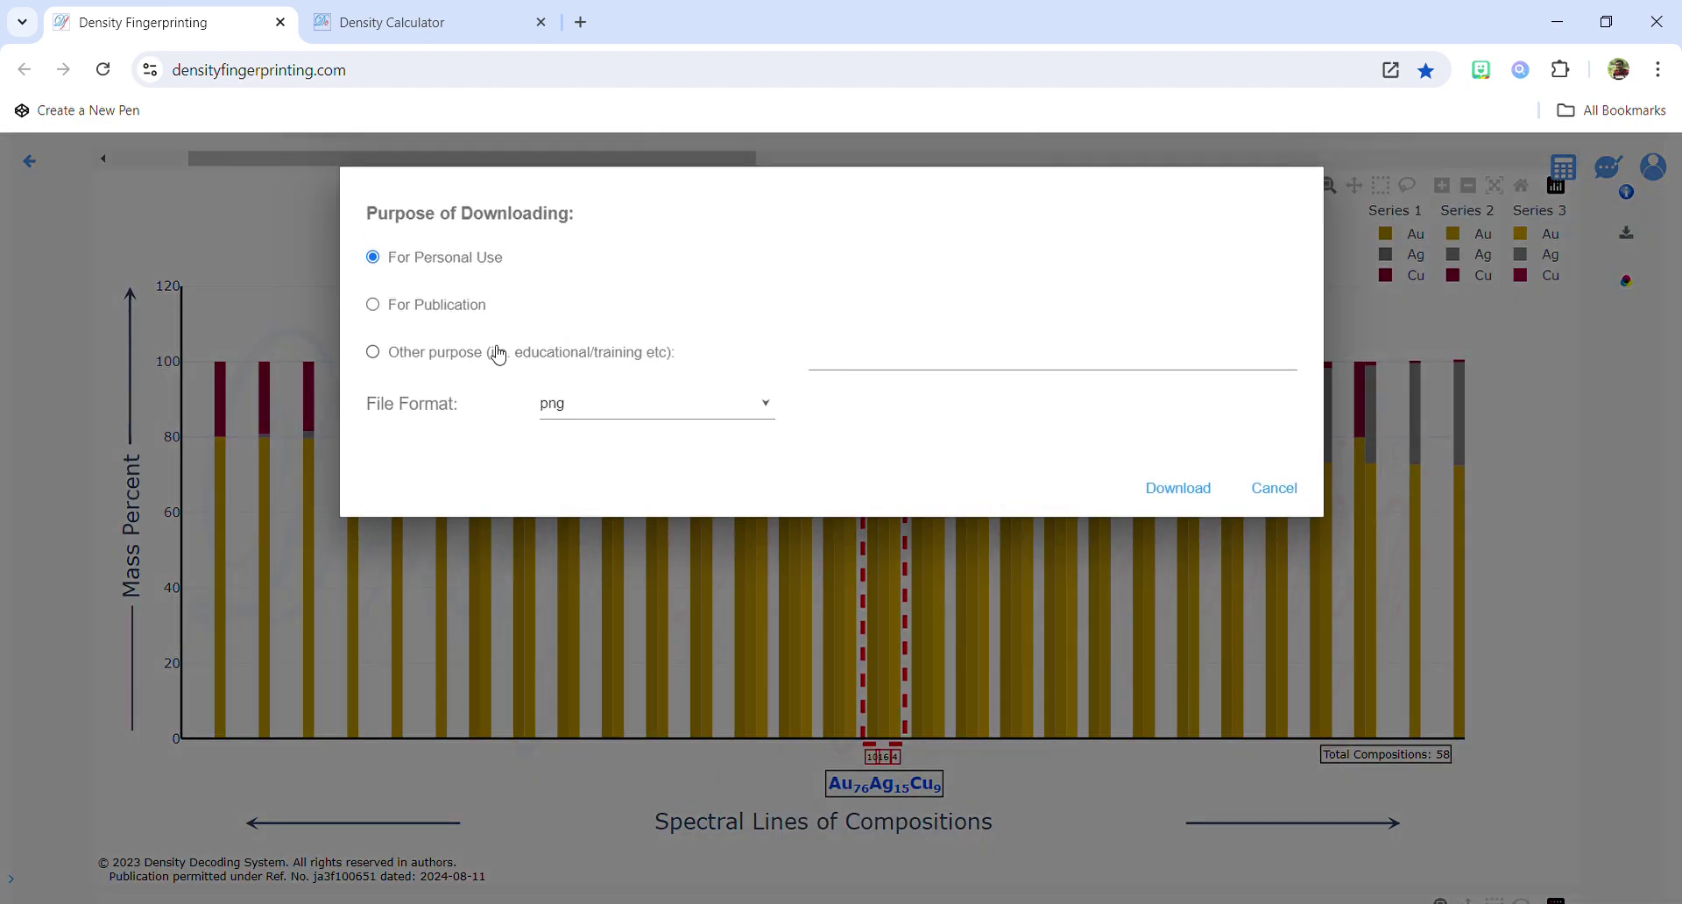
{"action": "left_click", "coordinate": [745, 396]}
{"action": "left_click", "coordinate": [1300, 508]}
Zoom the Composition Spectrum in around the Au76Ag15Cu9 fingerprint and download the enlarged chart for personal use.
{"action": "left_click_drag", "start_coordinate": [701, 353], "coordinate": [1036, 358]}
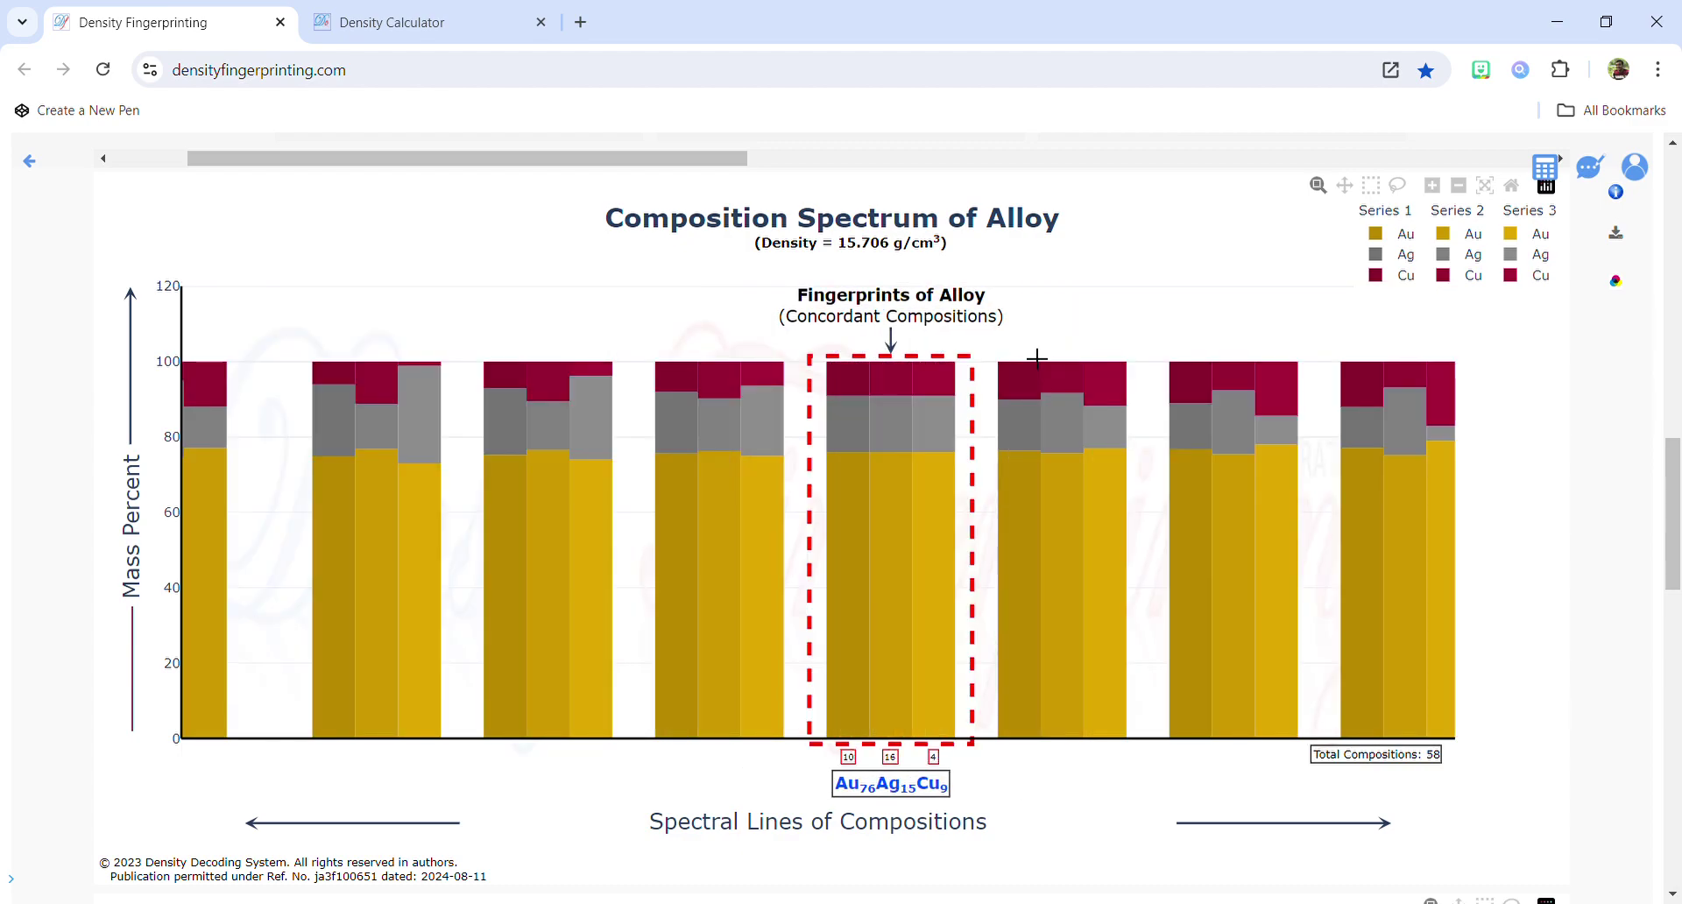
{"action": "left_click", "coordinate": [1616, 233]}
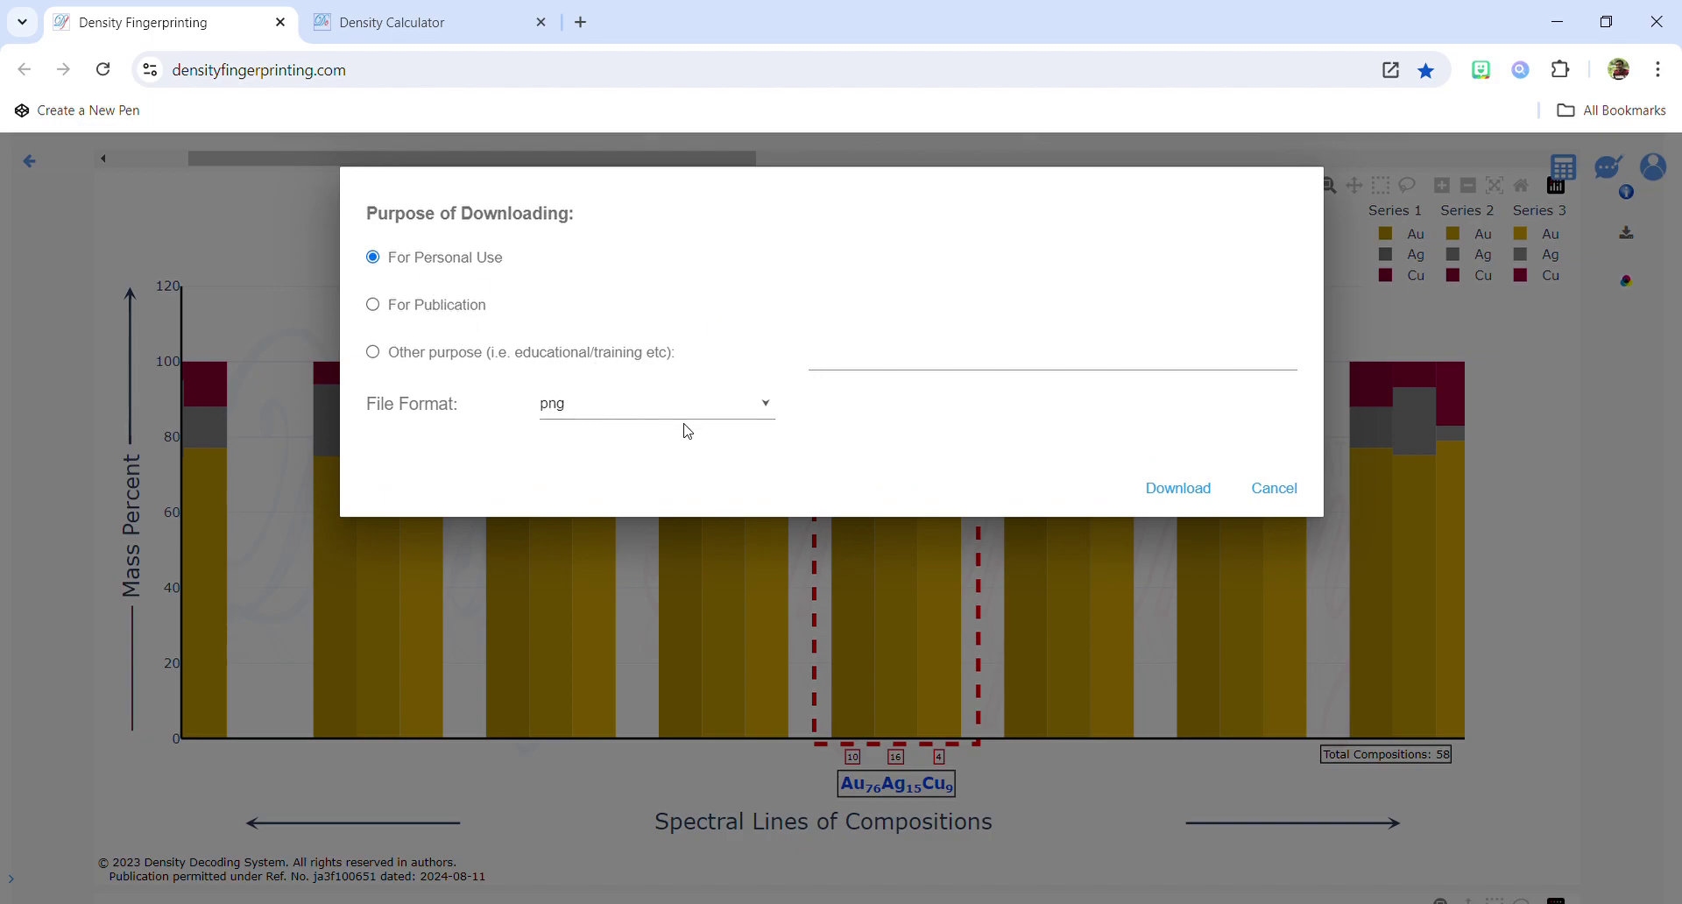
{"action": "left_click", "coordinate": [655, 418]}
{"action": "left_click", "coordinate": [1148, 488]}
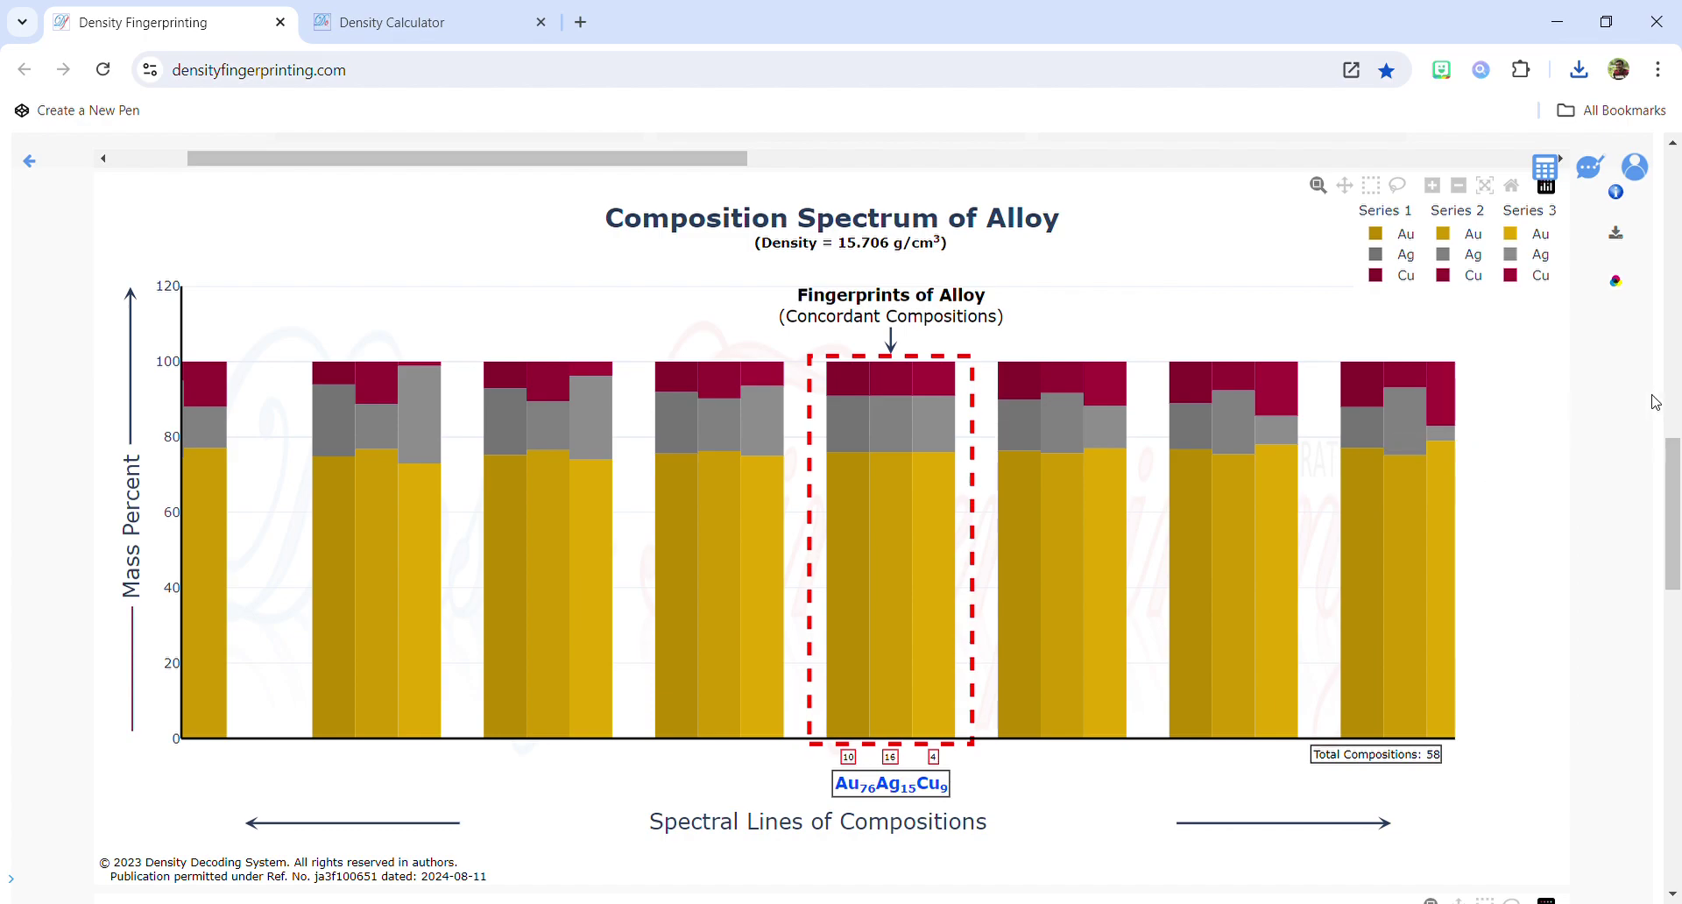
Review the Au-Ag Projection, the Composition Spectrum, the series tables and the mass percents for the 15.706 g/cm³ density.
{"action": "scroll", "coordinate": [1631, 412], "scroll_direction": "down", "scroll_amount": 15}
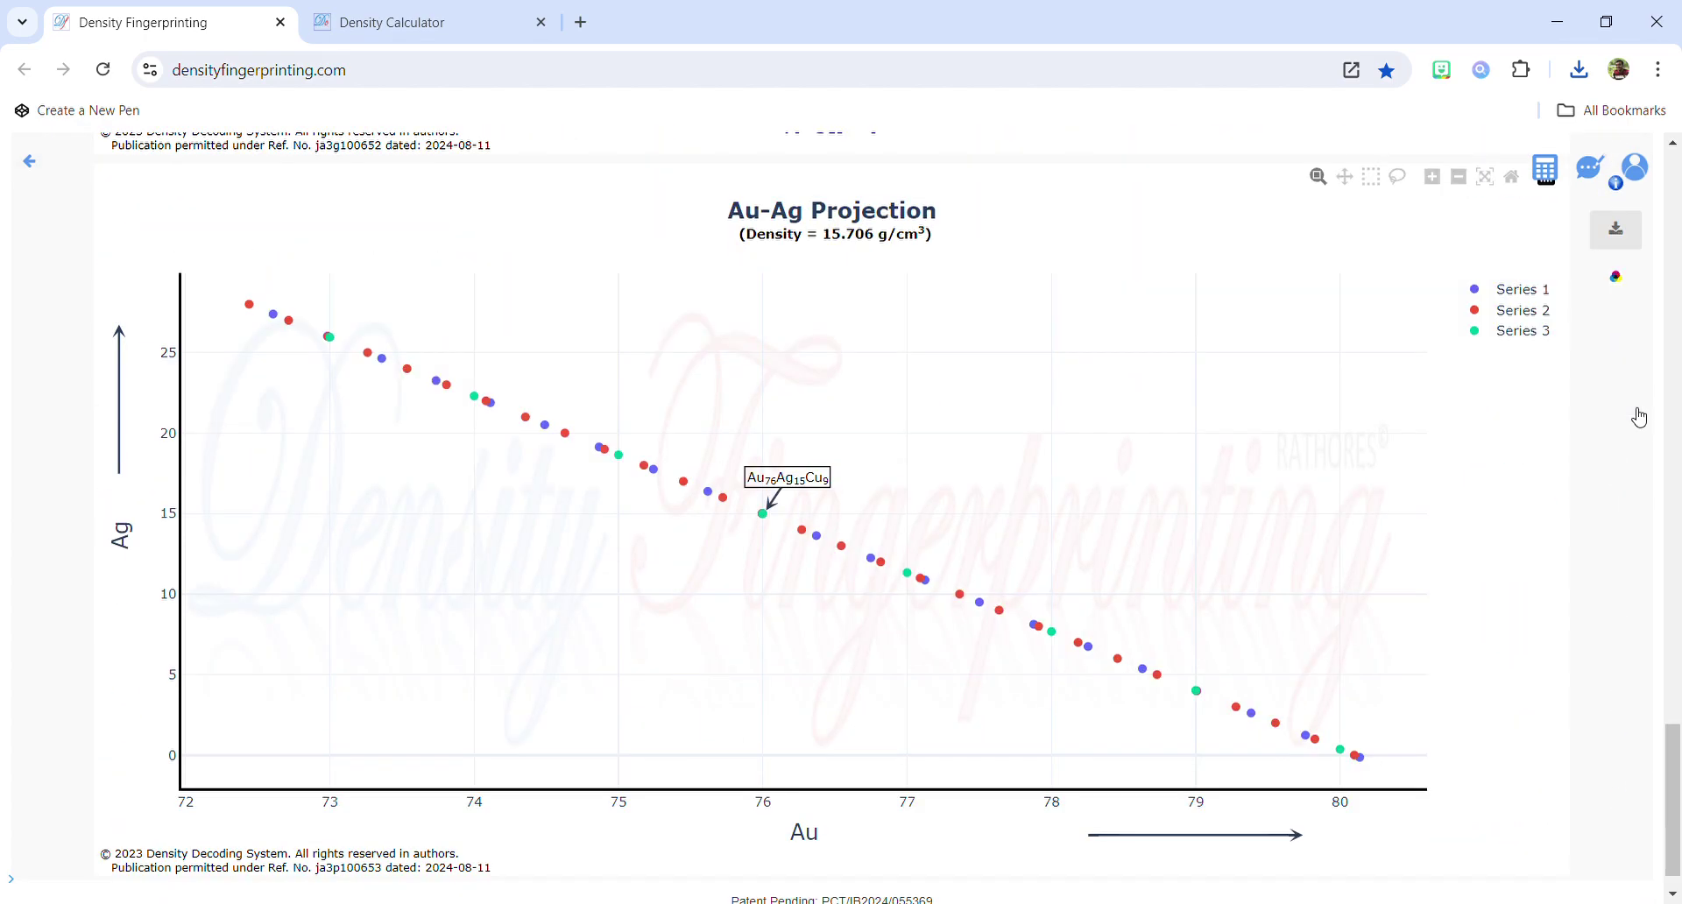
{"action": "scroll", "coordinate": [1639, 418], "scroll_direction": "up", "scroll_amount": 5}
{"action": "scroll", "coordinate": [1638, 418], "scroll_direction": "down", "scroll_amount": 5}
{"action": "scroll", "coordinate": [1634, 416], "scroll_direction": "up", "scroll_amount": 8}
{"action": "scroll", "coordinate": [1635, 415], "scroll_direction": "up", "scroll_amount": 3}
{"action": "scroll", "coordinate": [1634, 415], "scroll_direction": "down", "scroll_amount": 3}
{"action": "scroll", "coordinate": [1634, 415], "scroll_direction": "up", "scroll_amount": 10}
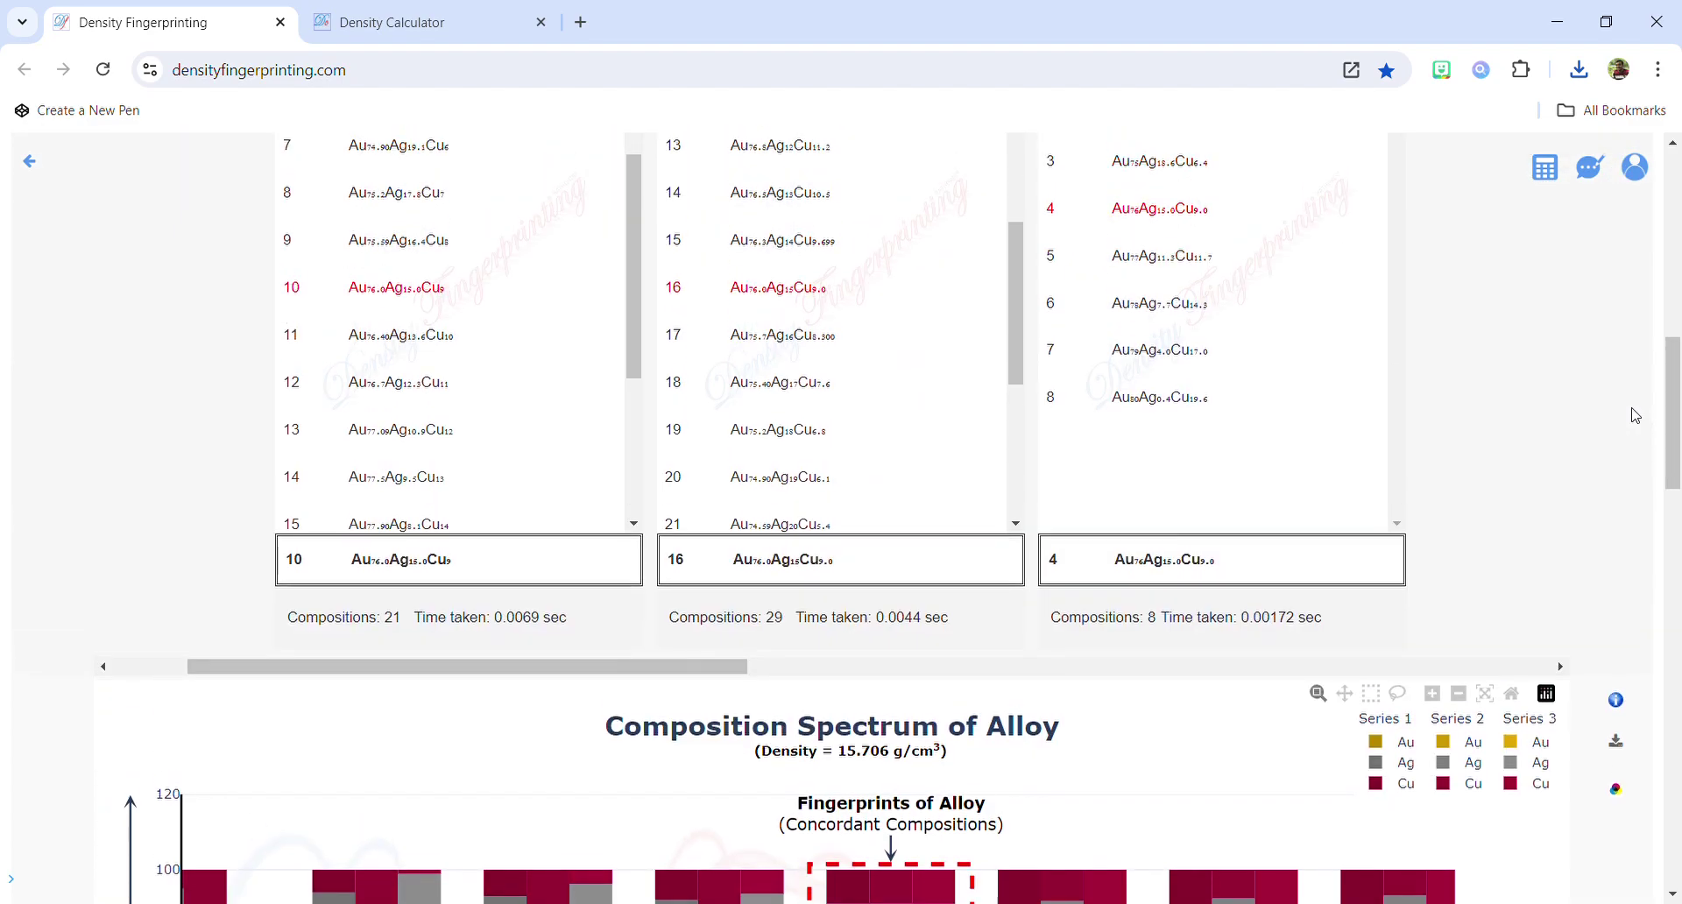
{"action": "scroll", "coordinate": [1635, 416], "scroll_direction": "down", "scroll_amount": 5}
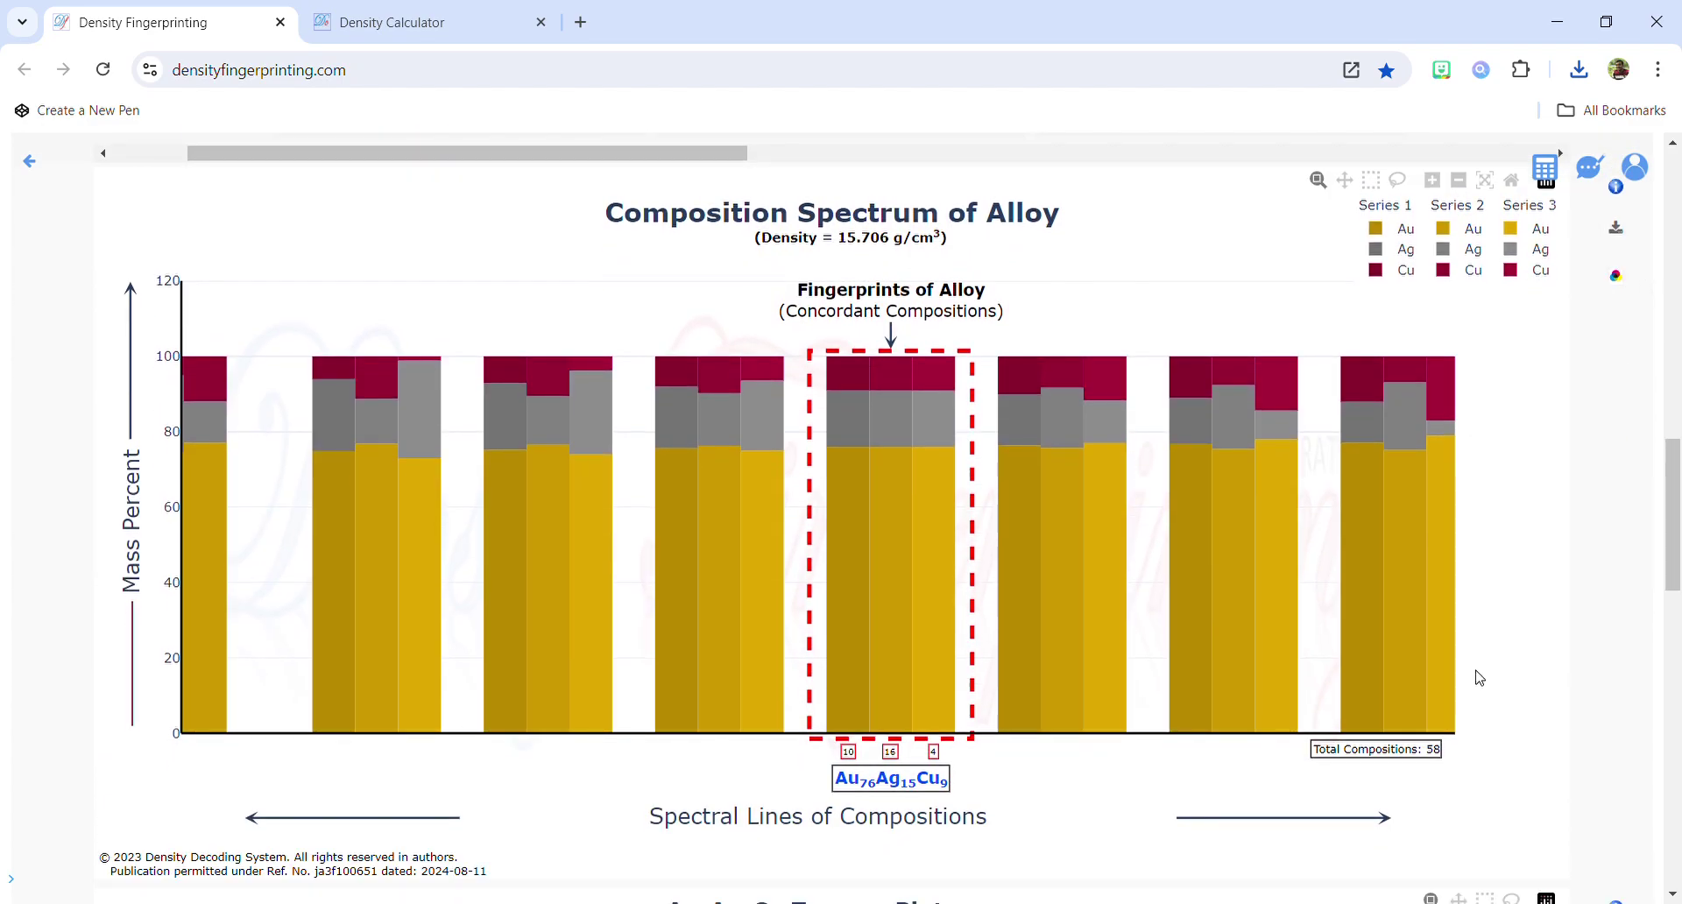
{"action": "scroll", "coordinate": [1479, 677], "scroll_direction": "up", "scroll_amount": 12}
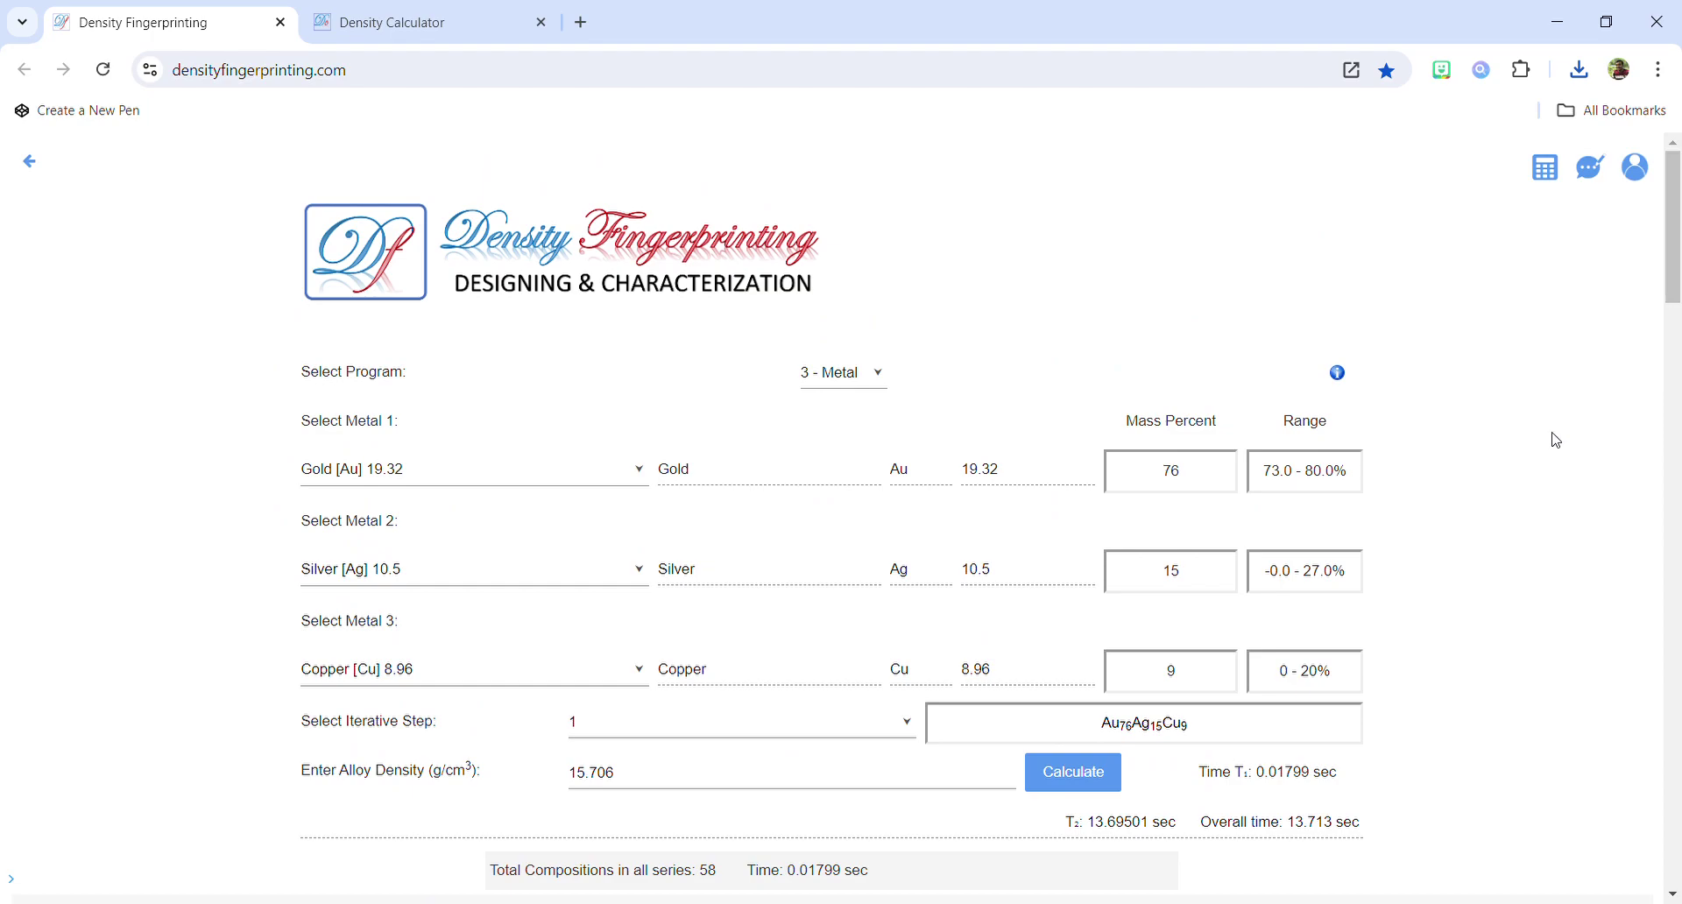
{"action": "scroll", "coordinate": [1555, 439], "scroll_direction": "down", "scroll_amount": 1}
{"action": "scroll", "coordinate": [1556, 440], "scroll_direction": "up", "scroll_amount": 1}
Check the separate Density Calculator page, and view the built-in density calculation instructions with the embedded calculator's 3 - Metals program, closing them when done.
{"action": "left_click", "coordinate": [416, 13]}
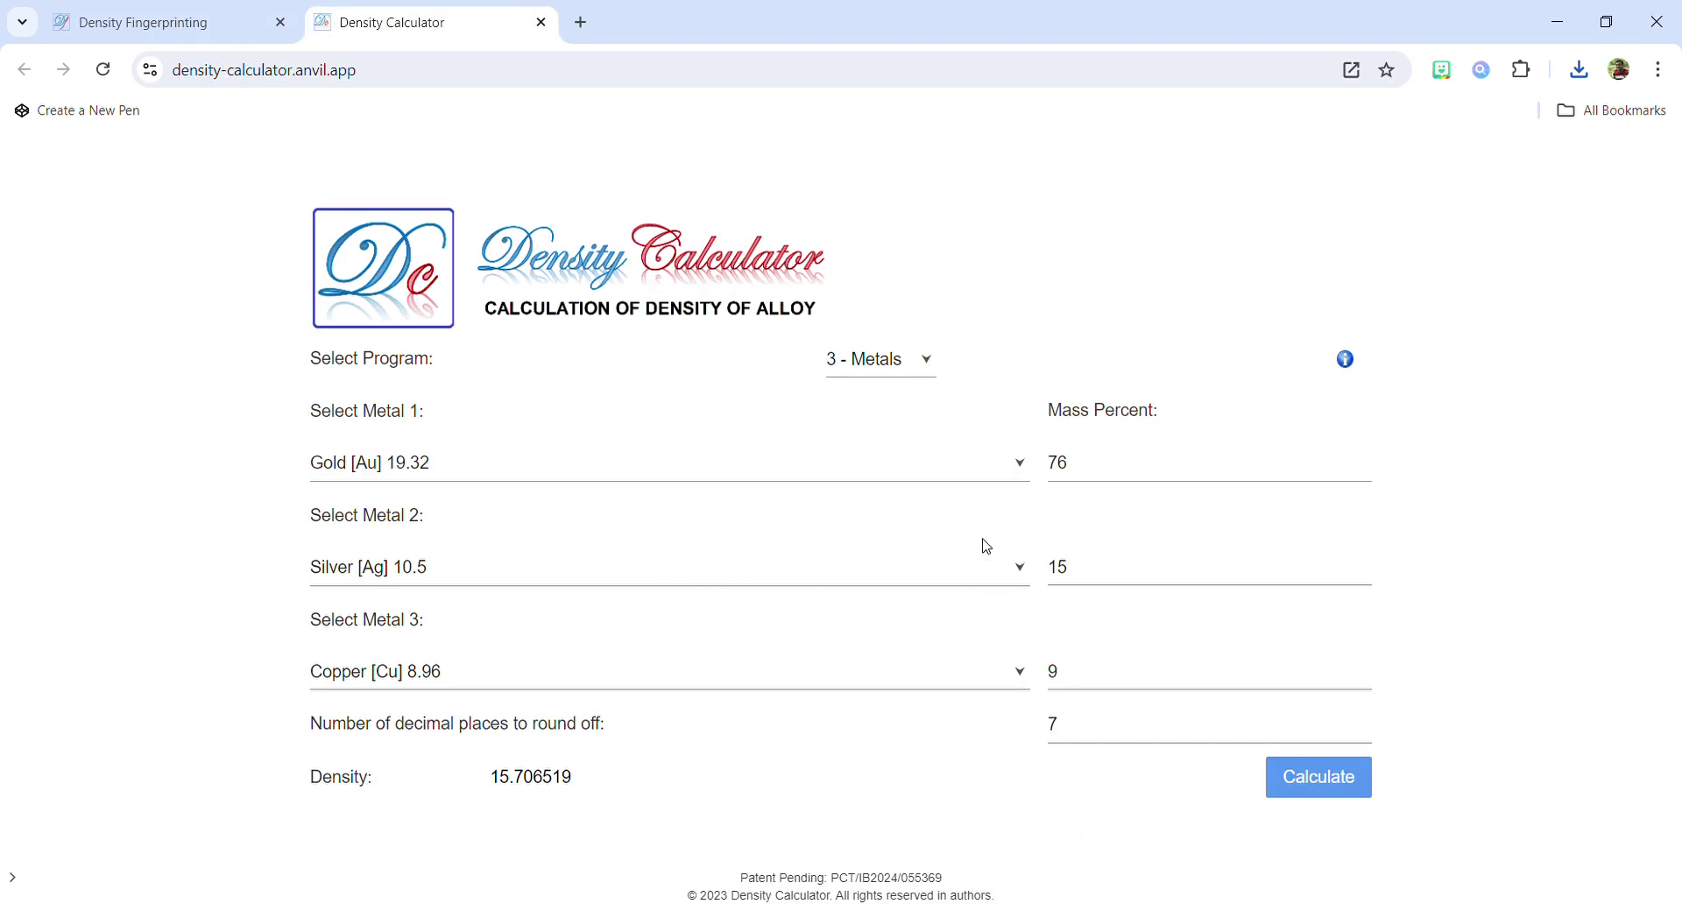
{"action": "left_click", "coordinate": [195, 21]}
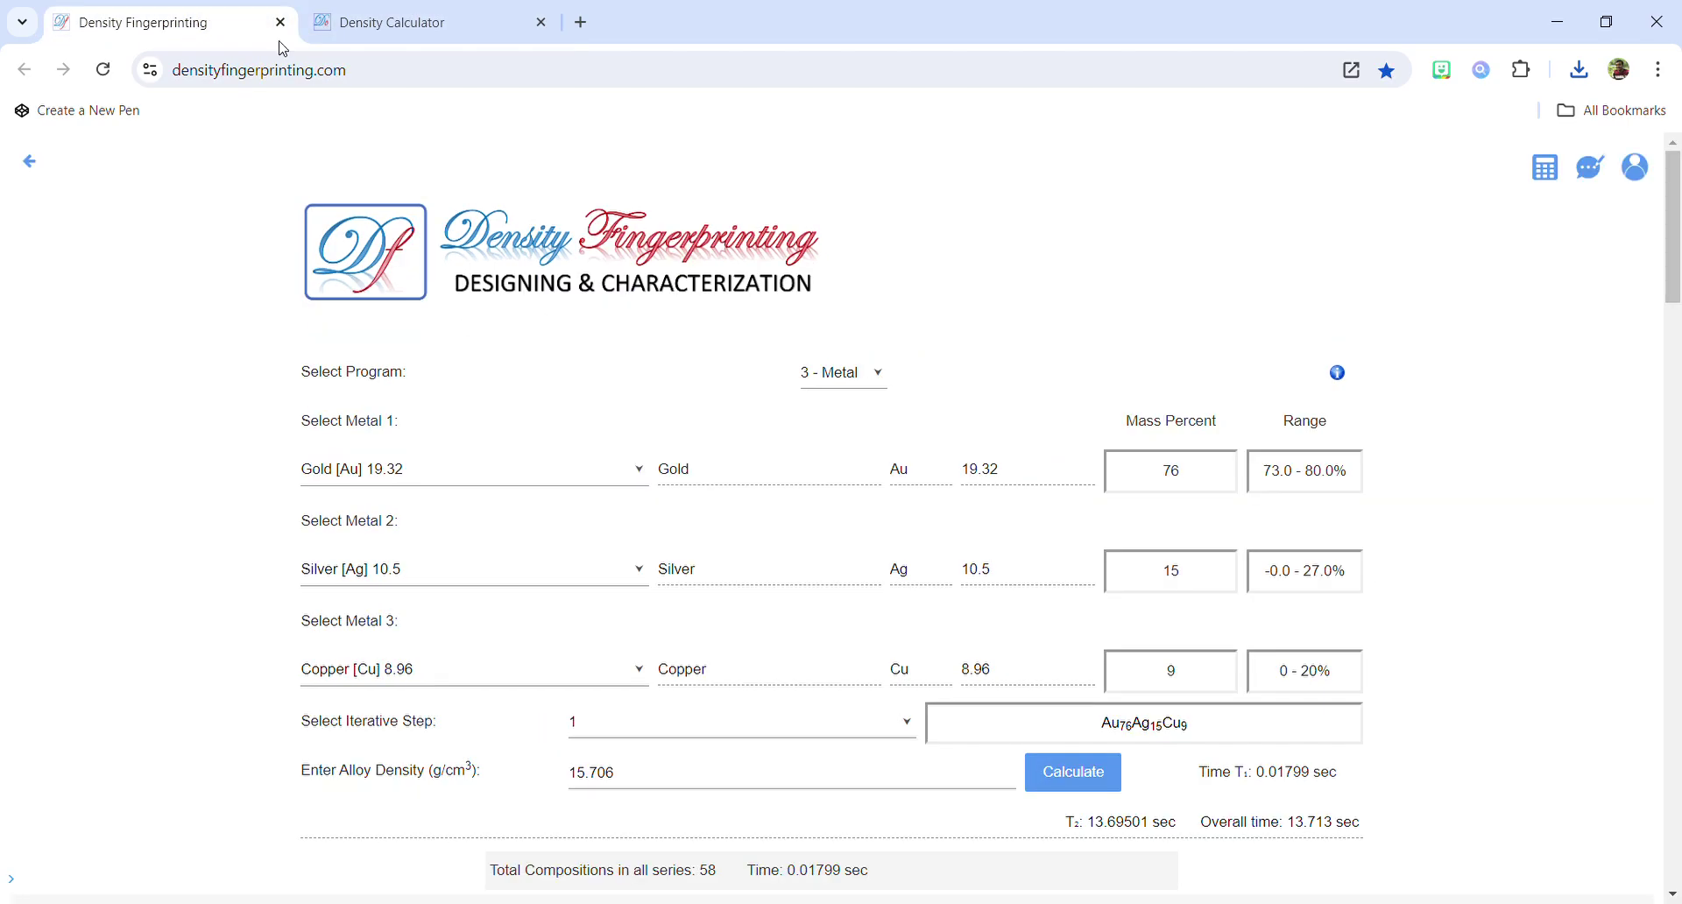
{"action": "left_click", "coordinate": [1545, 173]}
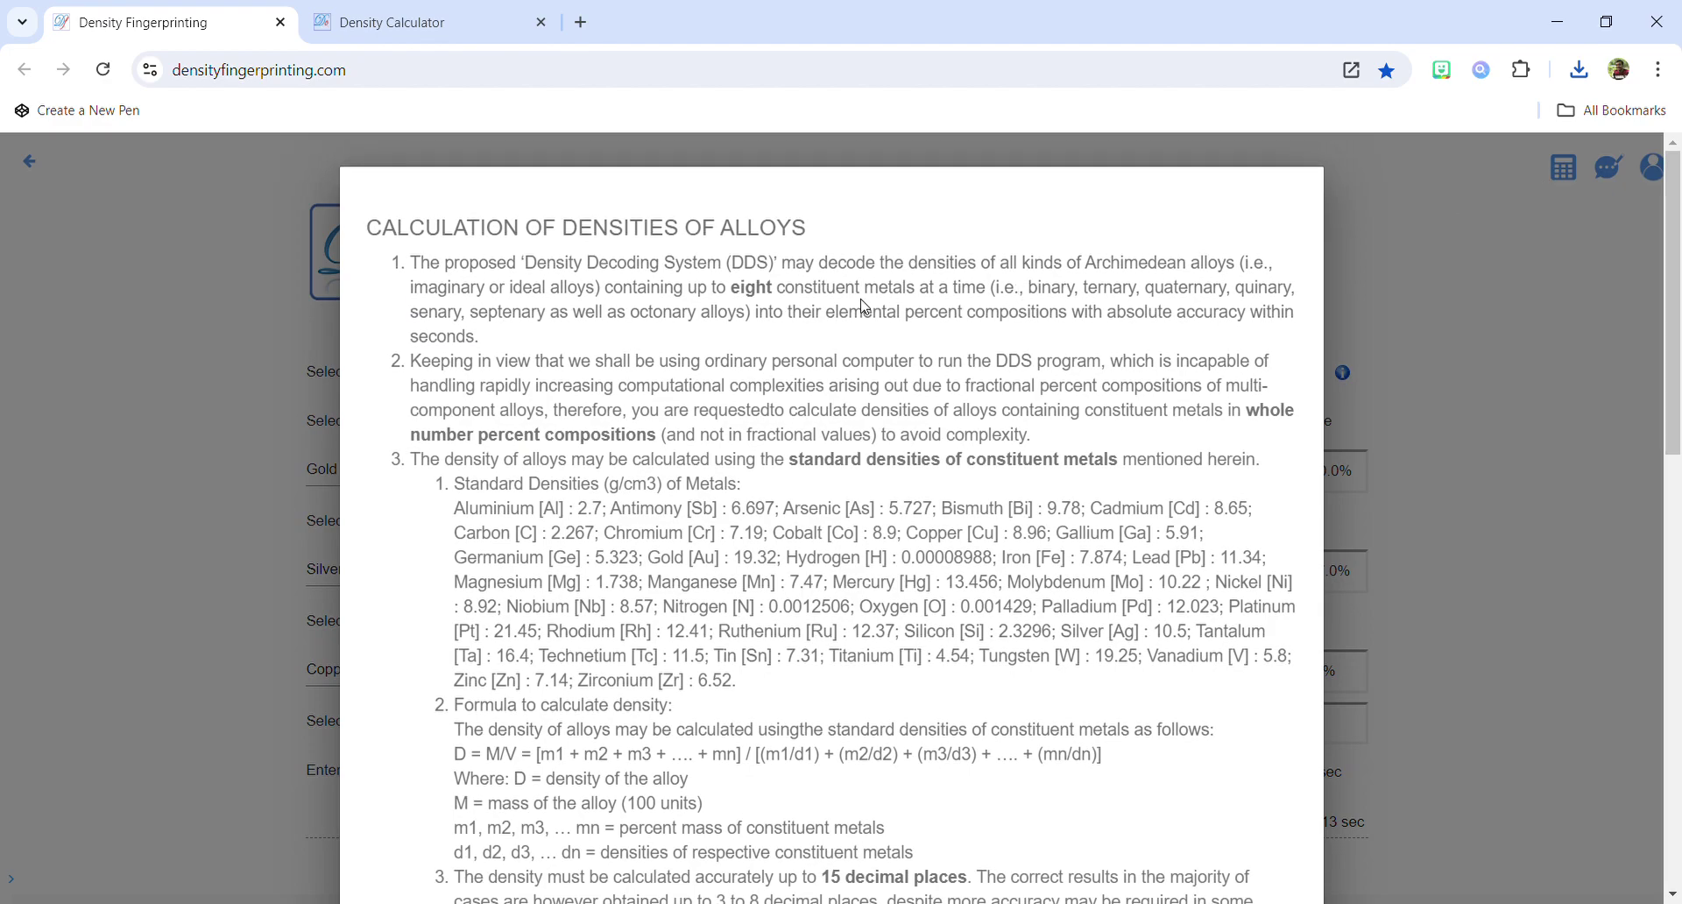
{"action": "scroll", "coordinate": [820, 497], "scroll_direction": "down", "scroll_amount": 10}
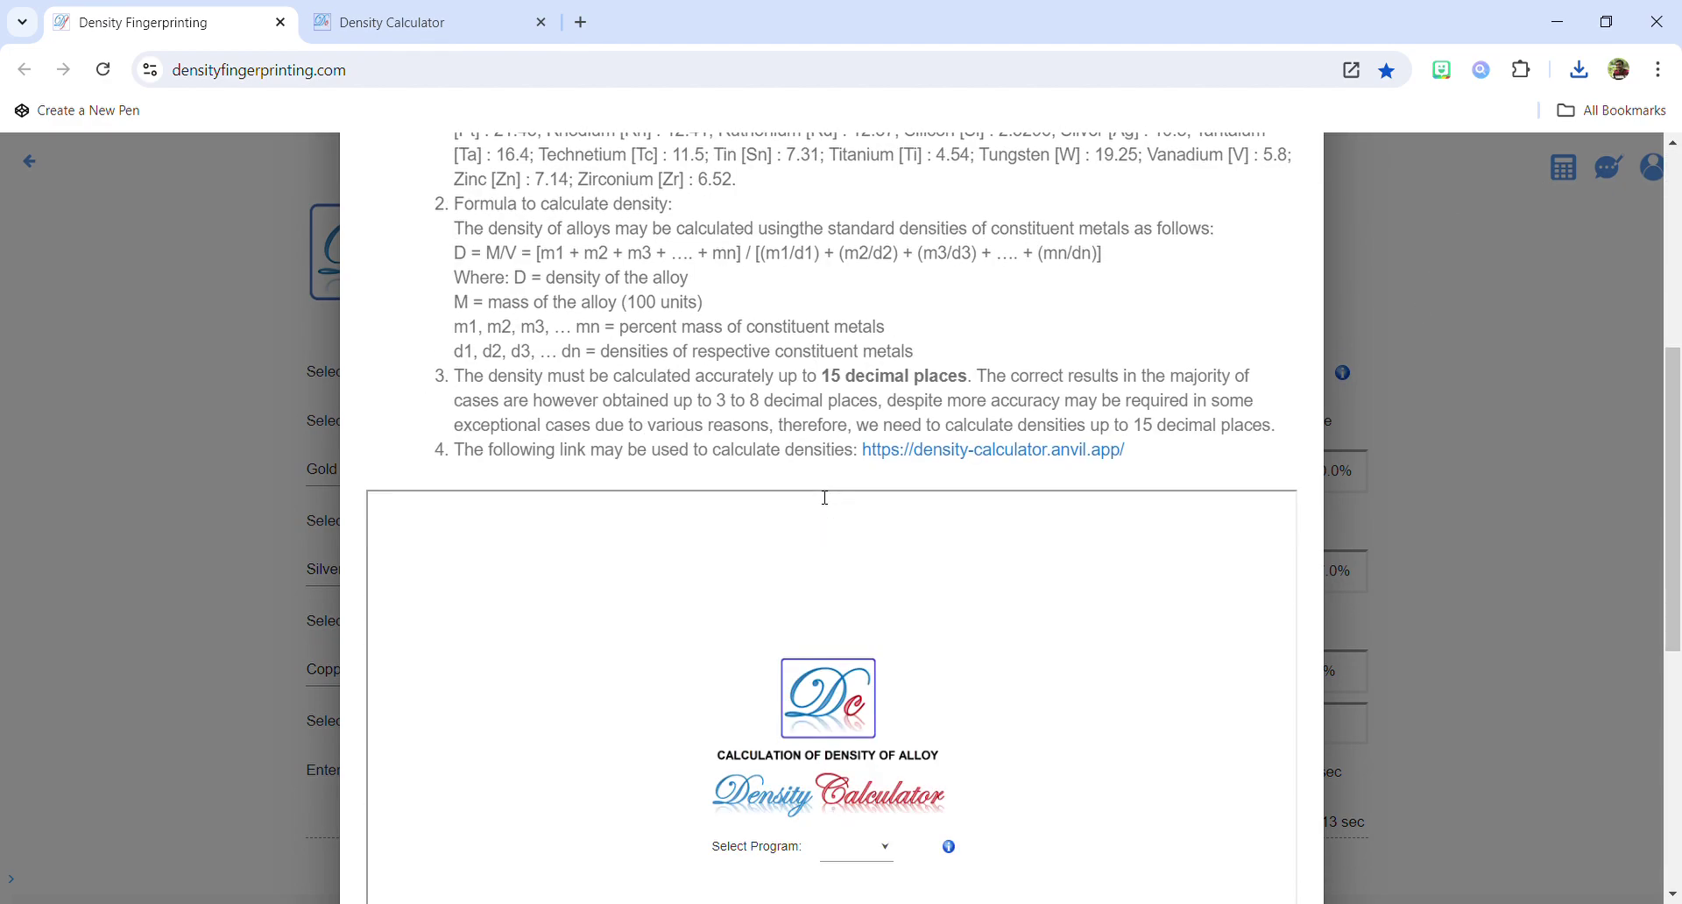
{"action": "scroll", "coordinate": [1074, 509], "scroll_direction": "up", "scroll_amount": 1}
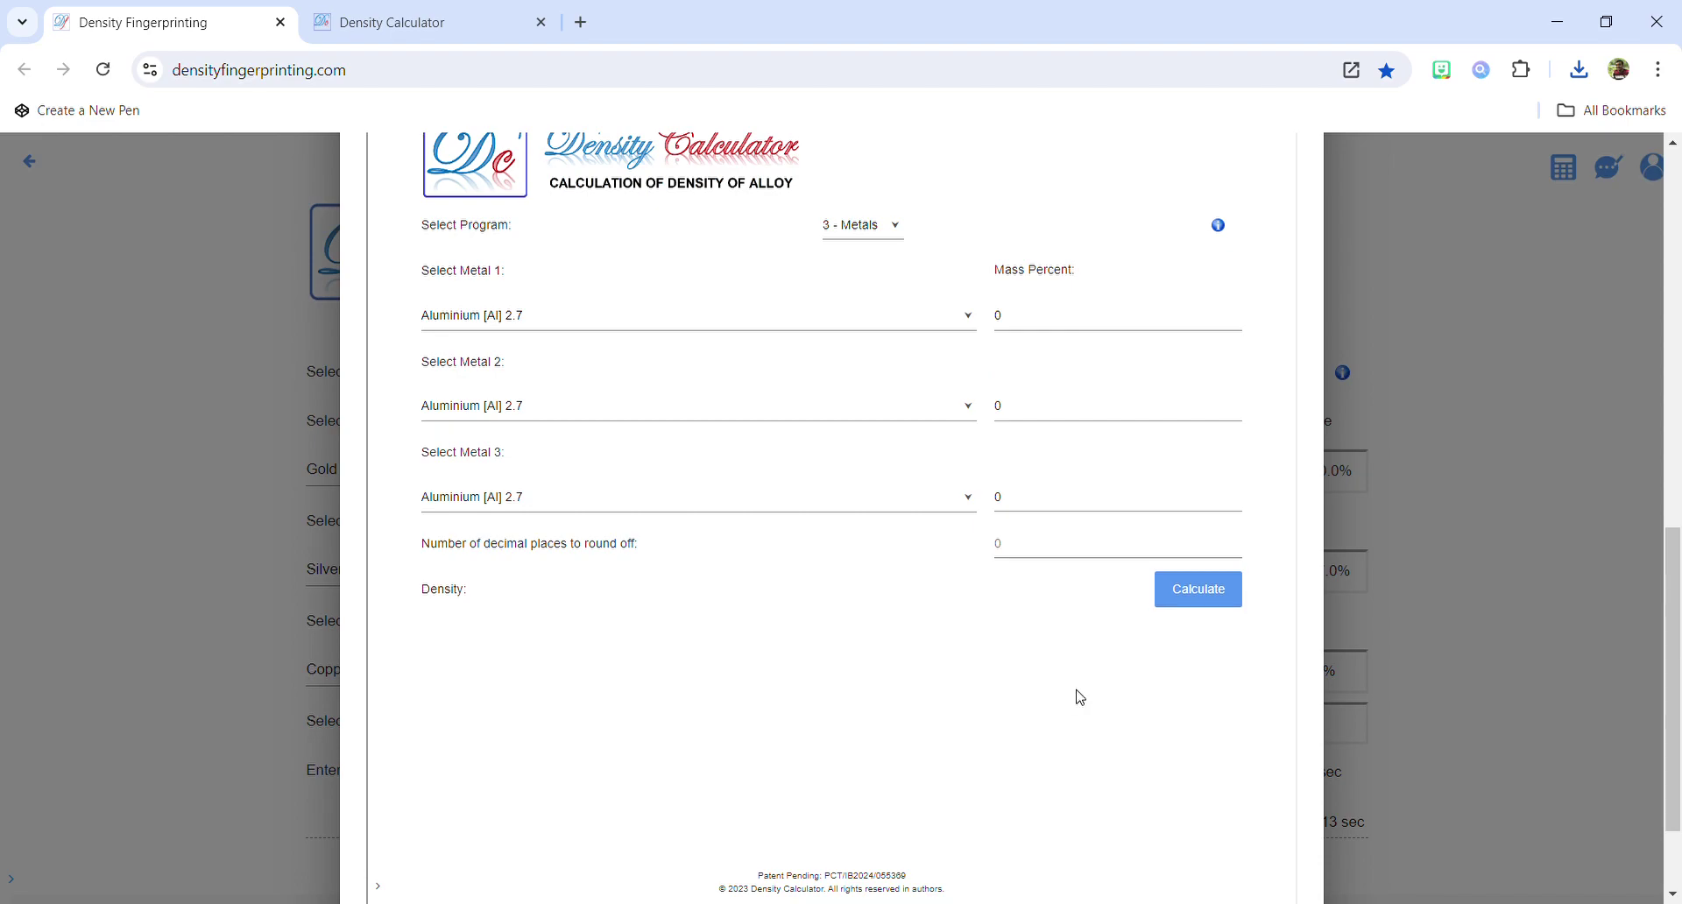
{"action": "left_click", "coordinate": [1484, 565]}
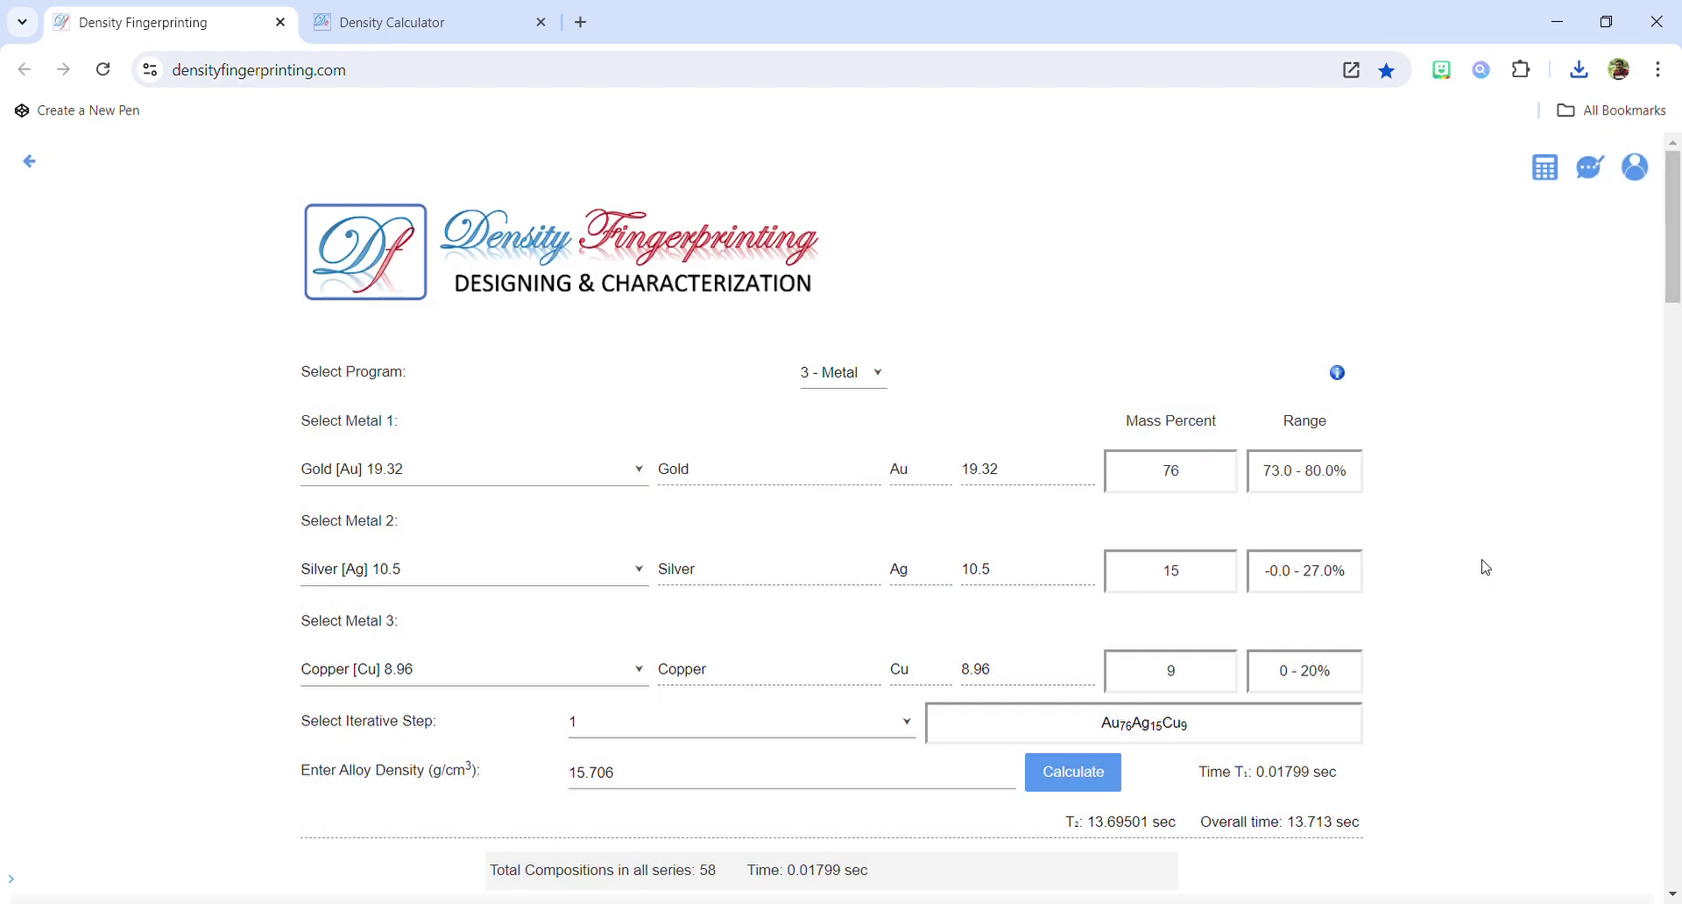
Leave the 3 - Metal results and return to the Density Fingerprinting start page.
{"action": "scroll", "coordinate": [1486, 568], "scroll_direction": "down", "scroll_amount": 3}
{"action": "scroll", "coordinate": [1486, 568], "scroll_direction": "up", "scroll_amount": 3}
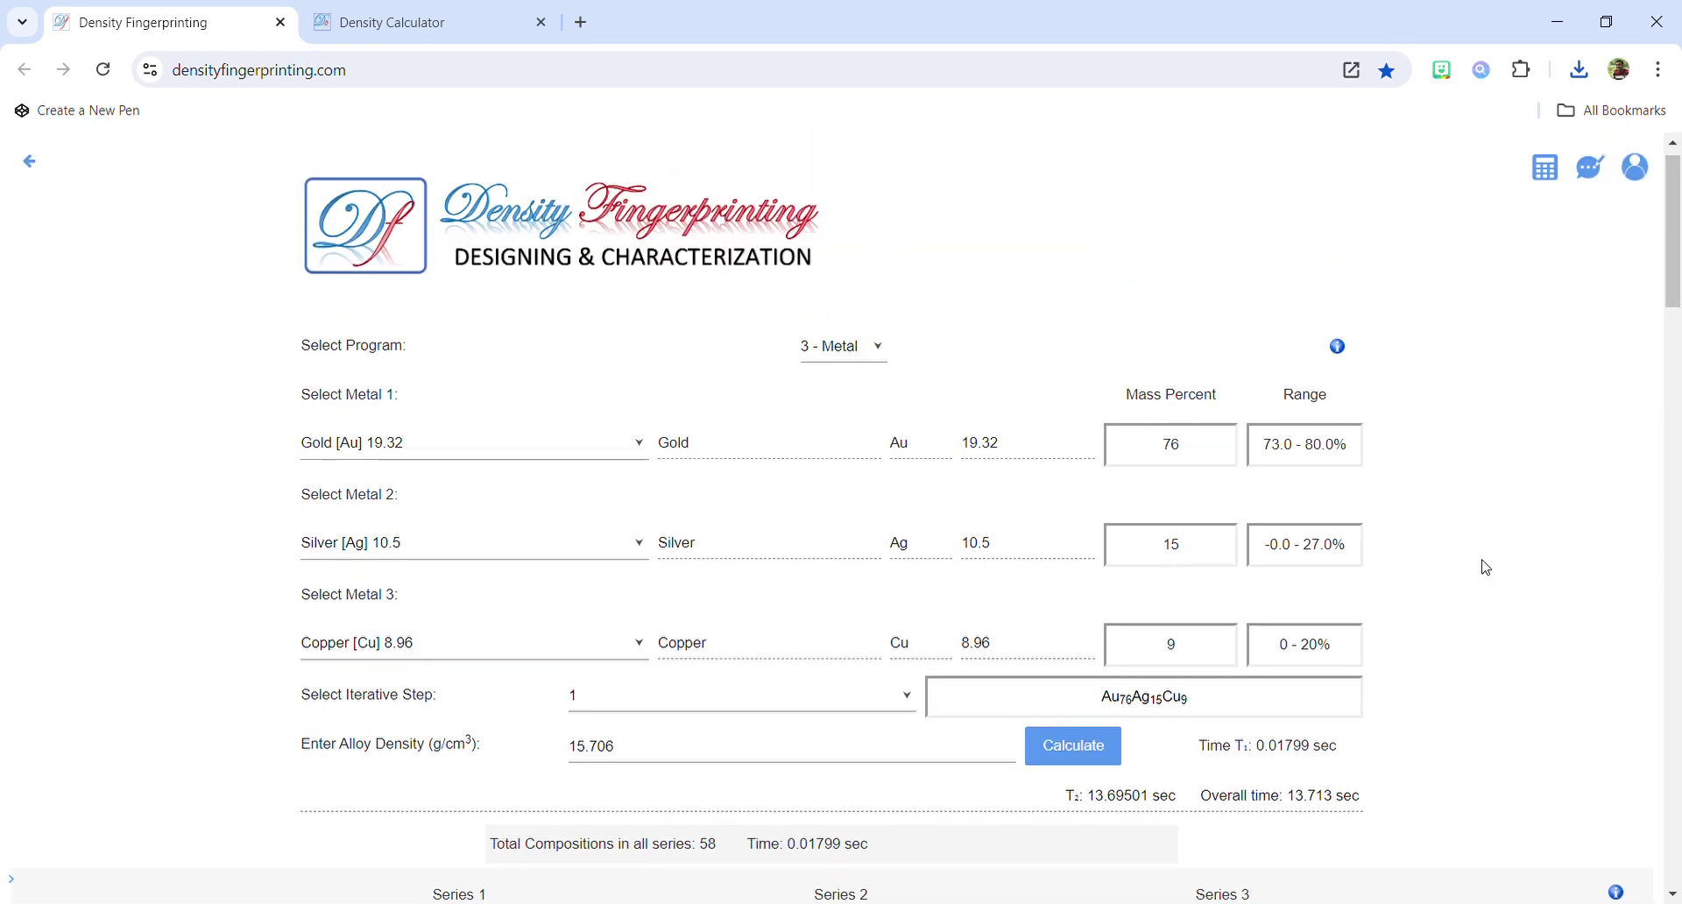
{"action": "left_click", "coordinate": [32, 165]}
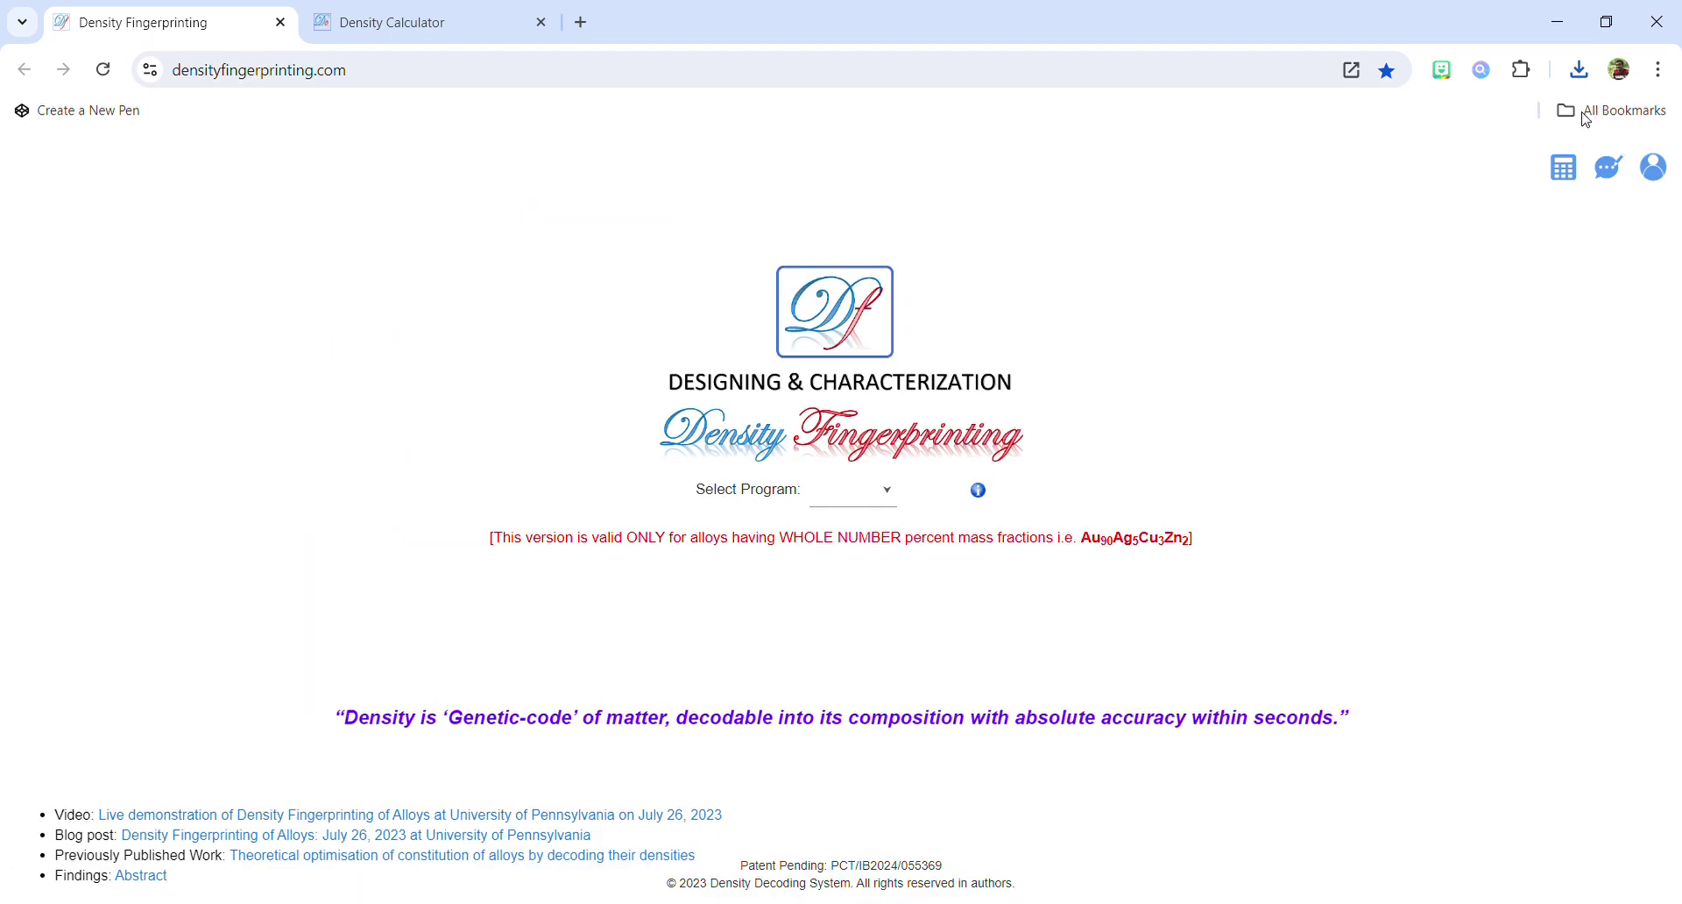